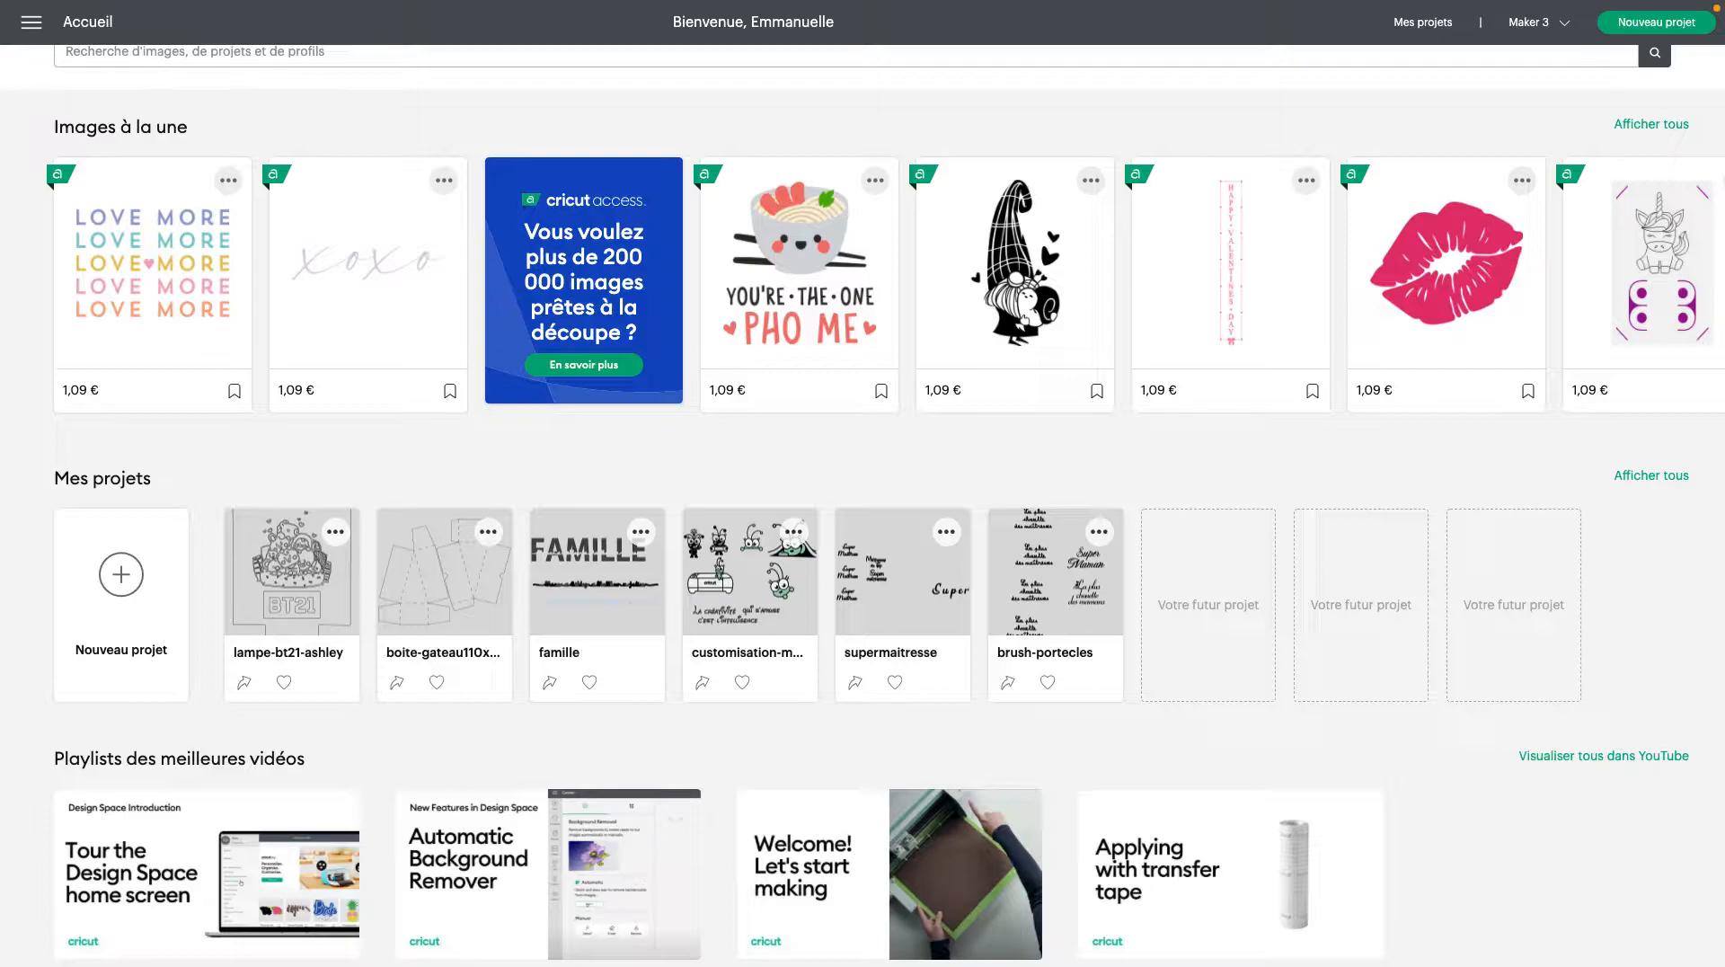
- Create a new project and add the text HOME to the canvas
click(116, 590)
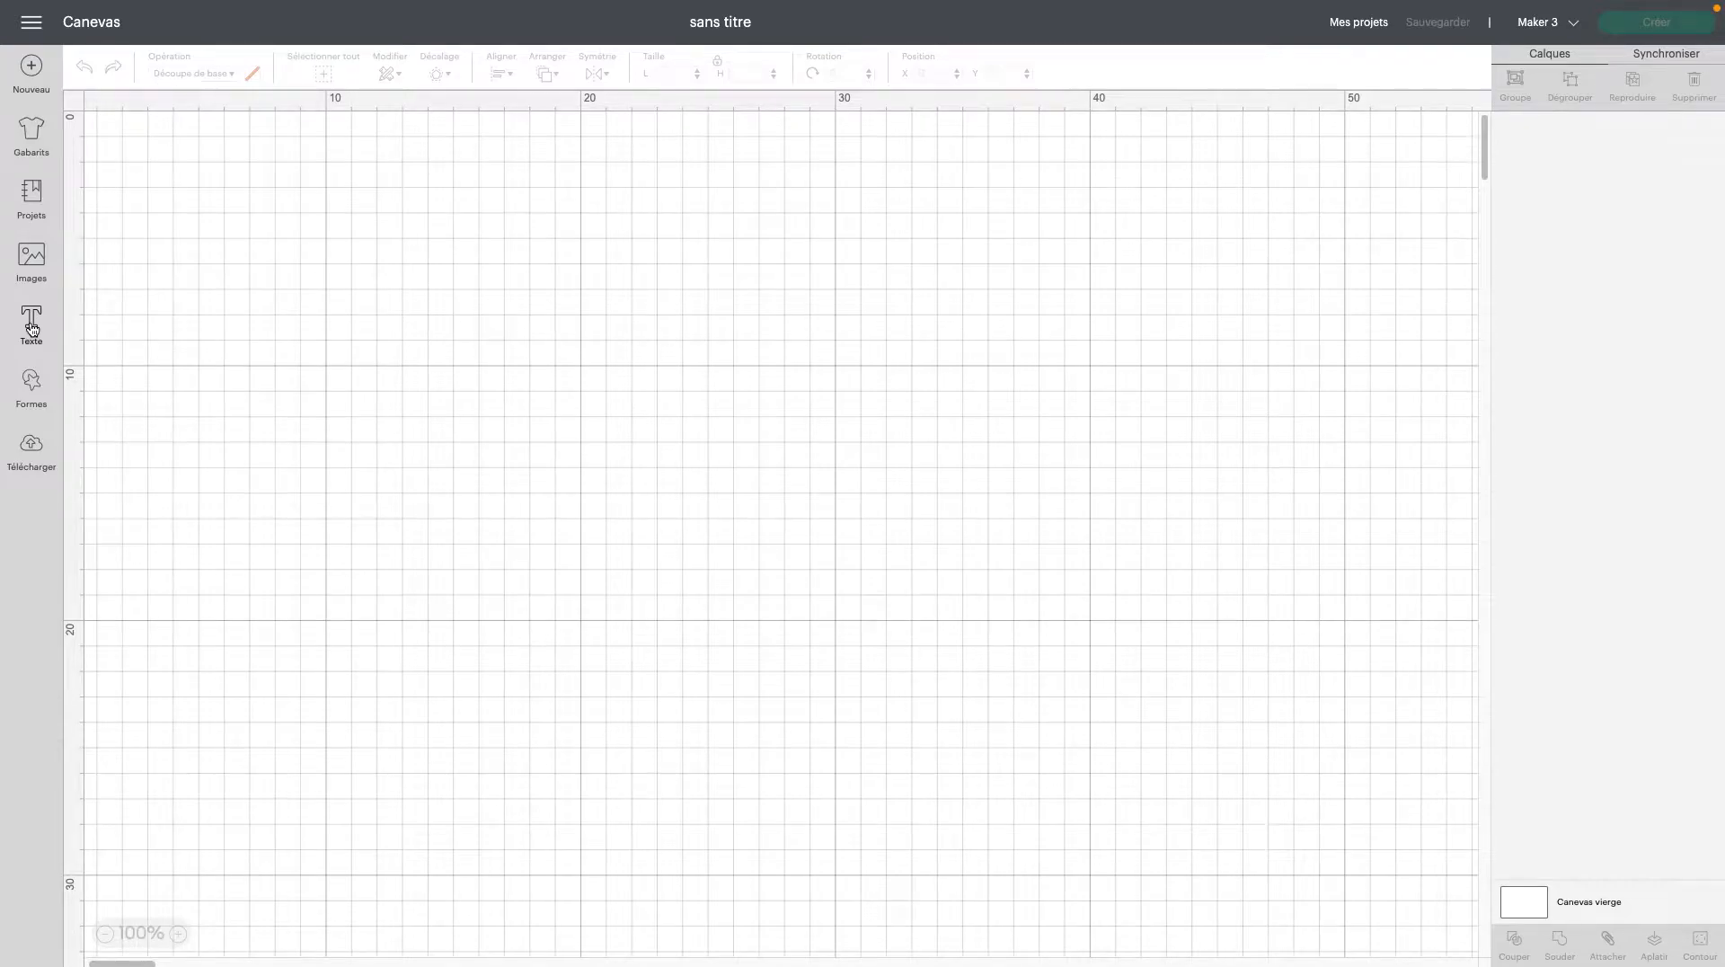
click(32, 328)
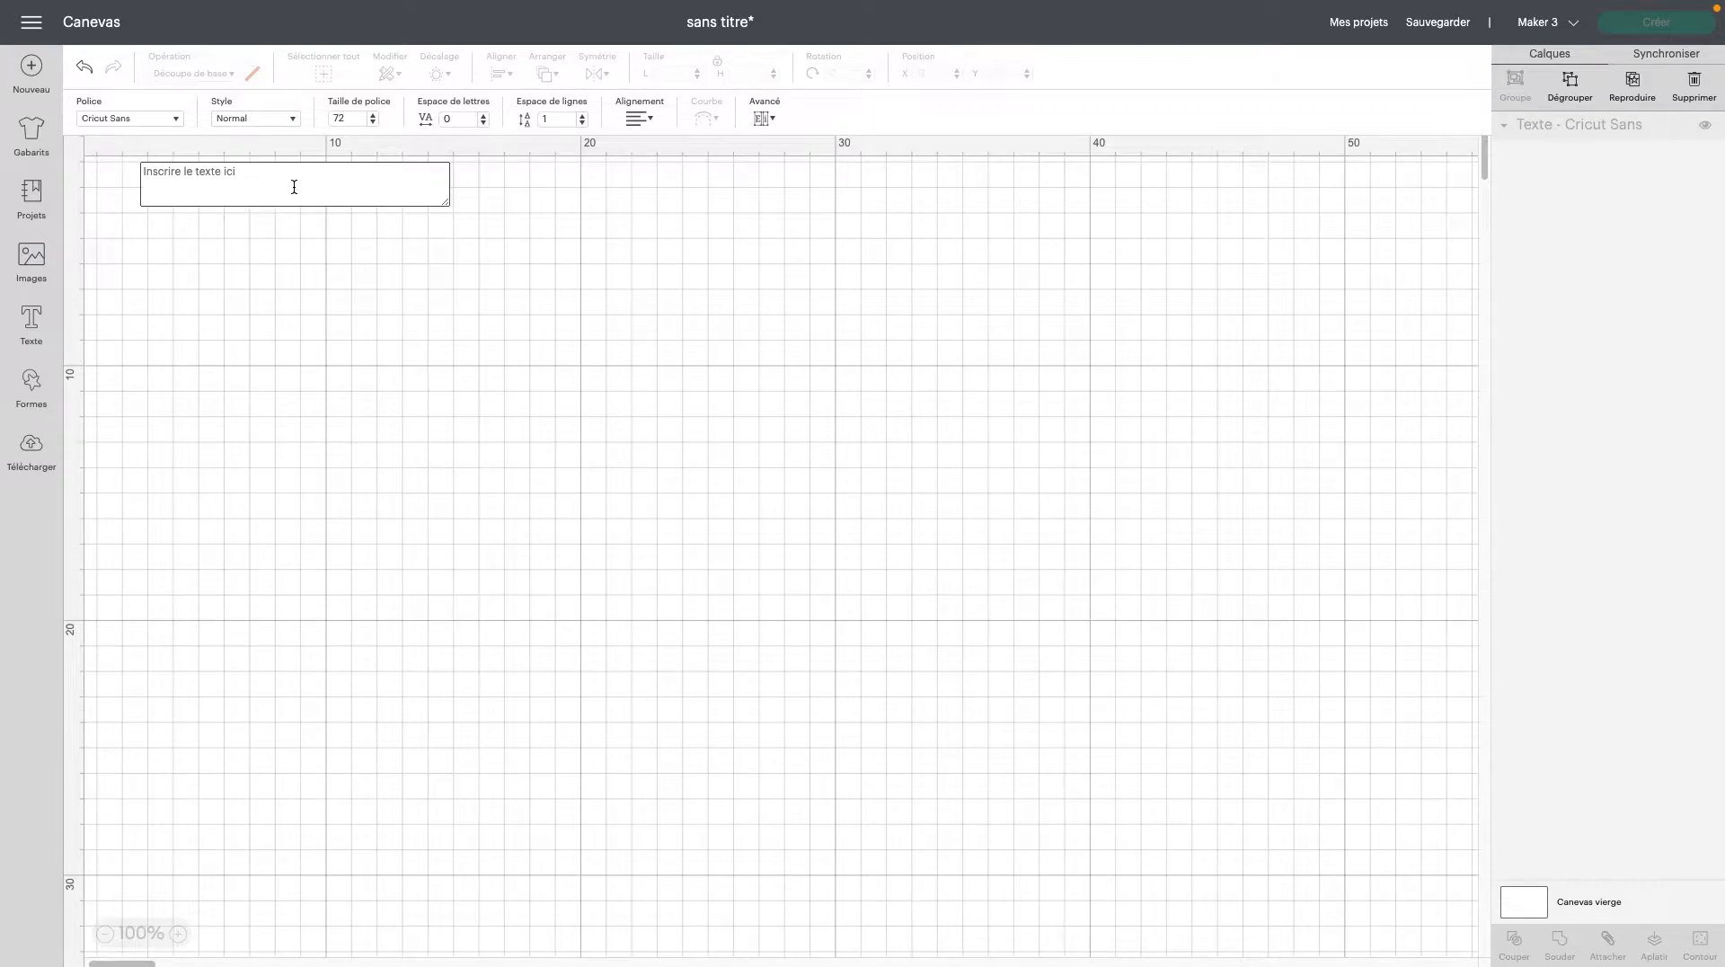
text(HOME)
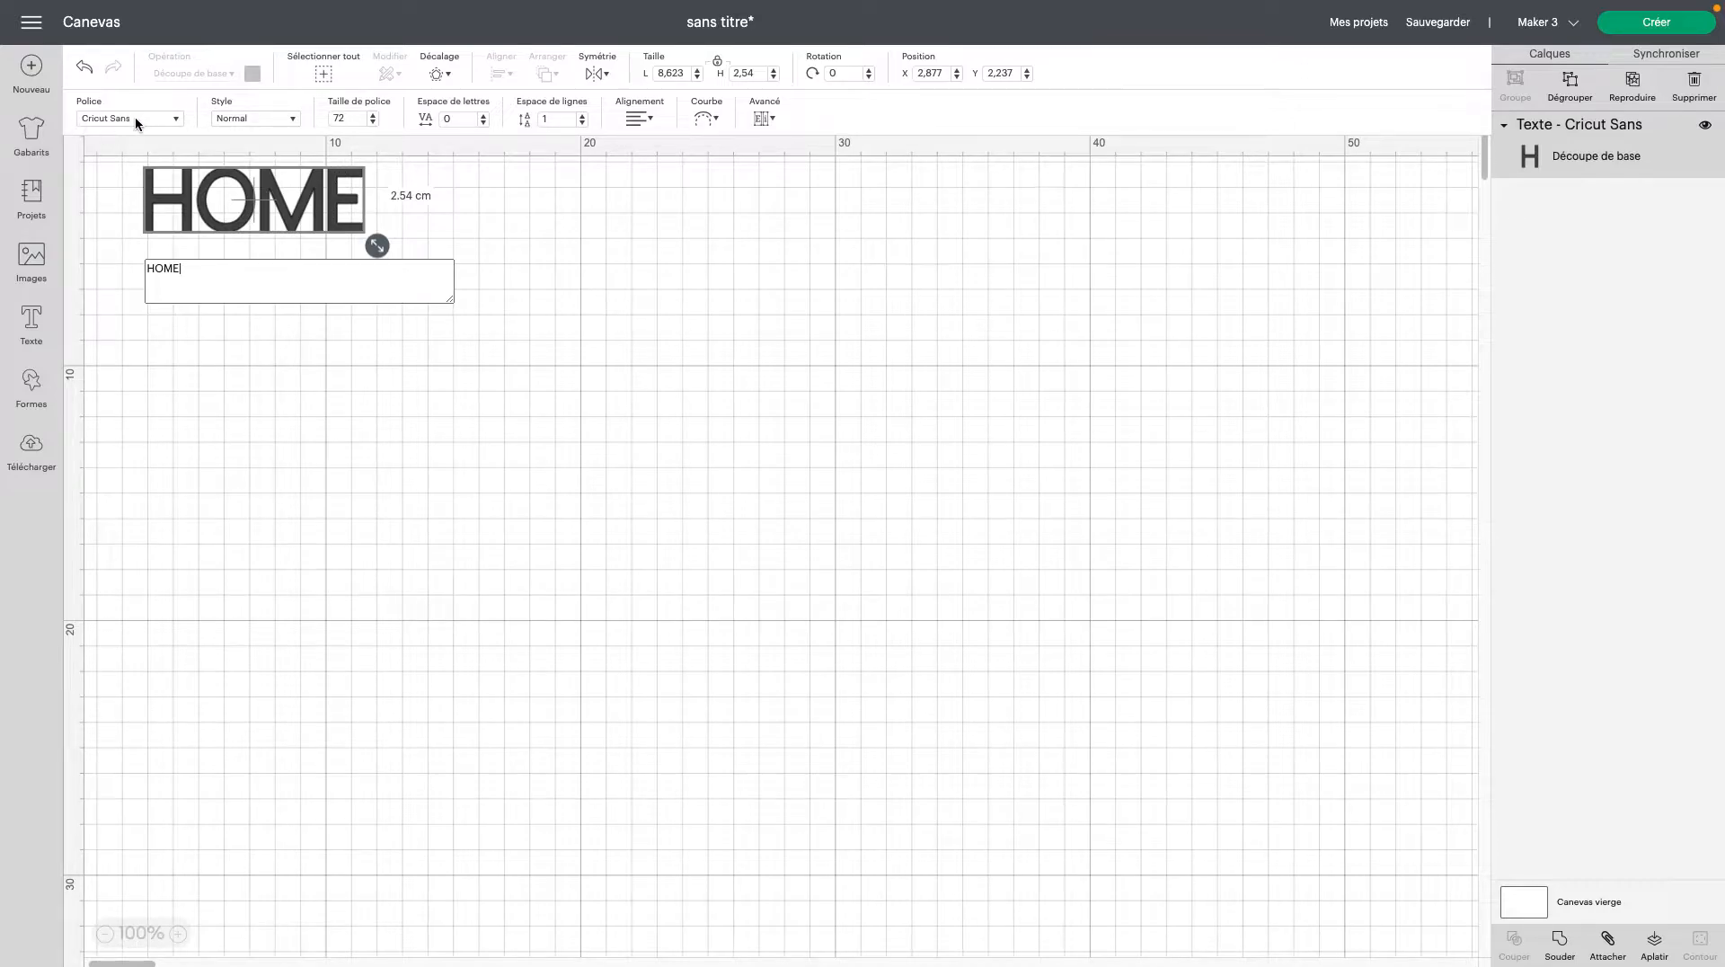
- Resize the HOME text to about 20.8 cm wide and 6.1 cm high, placing it near X 6.2, Y 2.7
drag(376, 246, 654, 374)
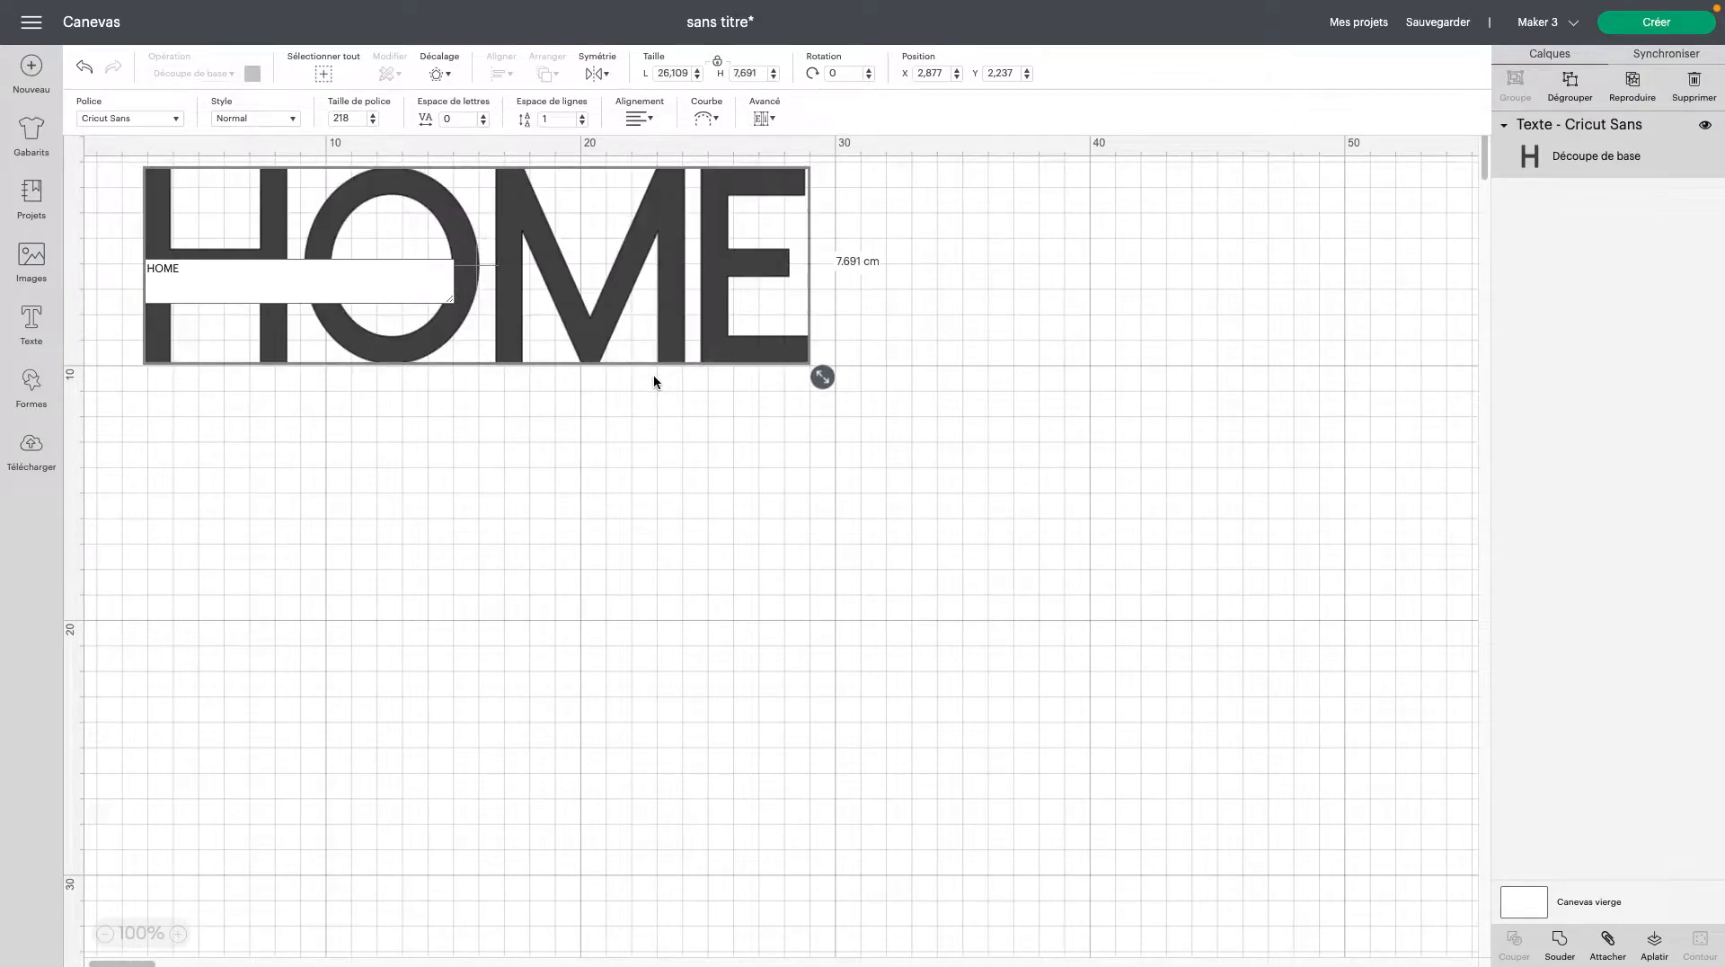
click(176, 121)
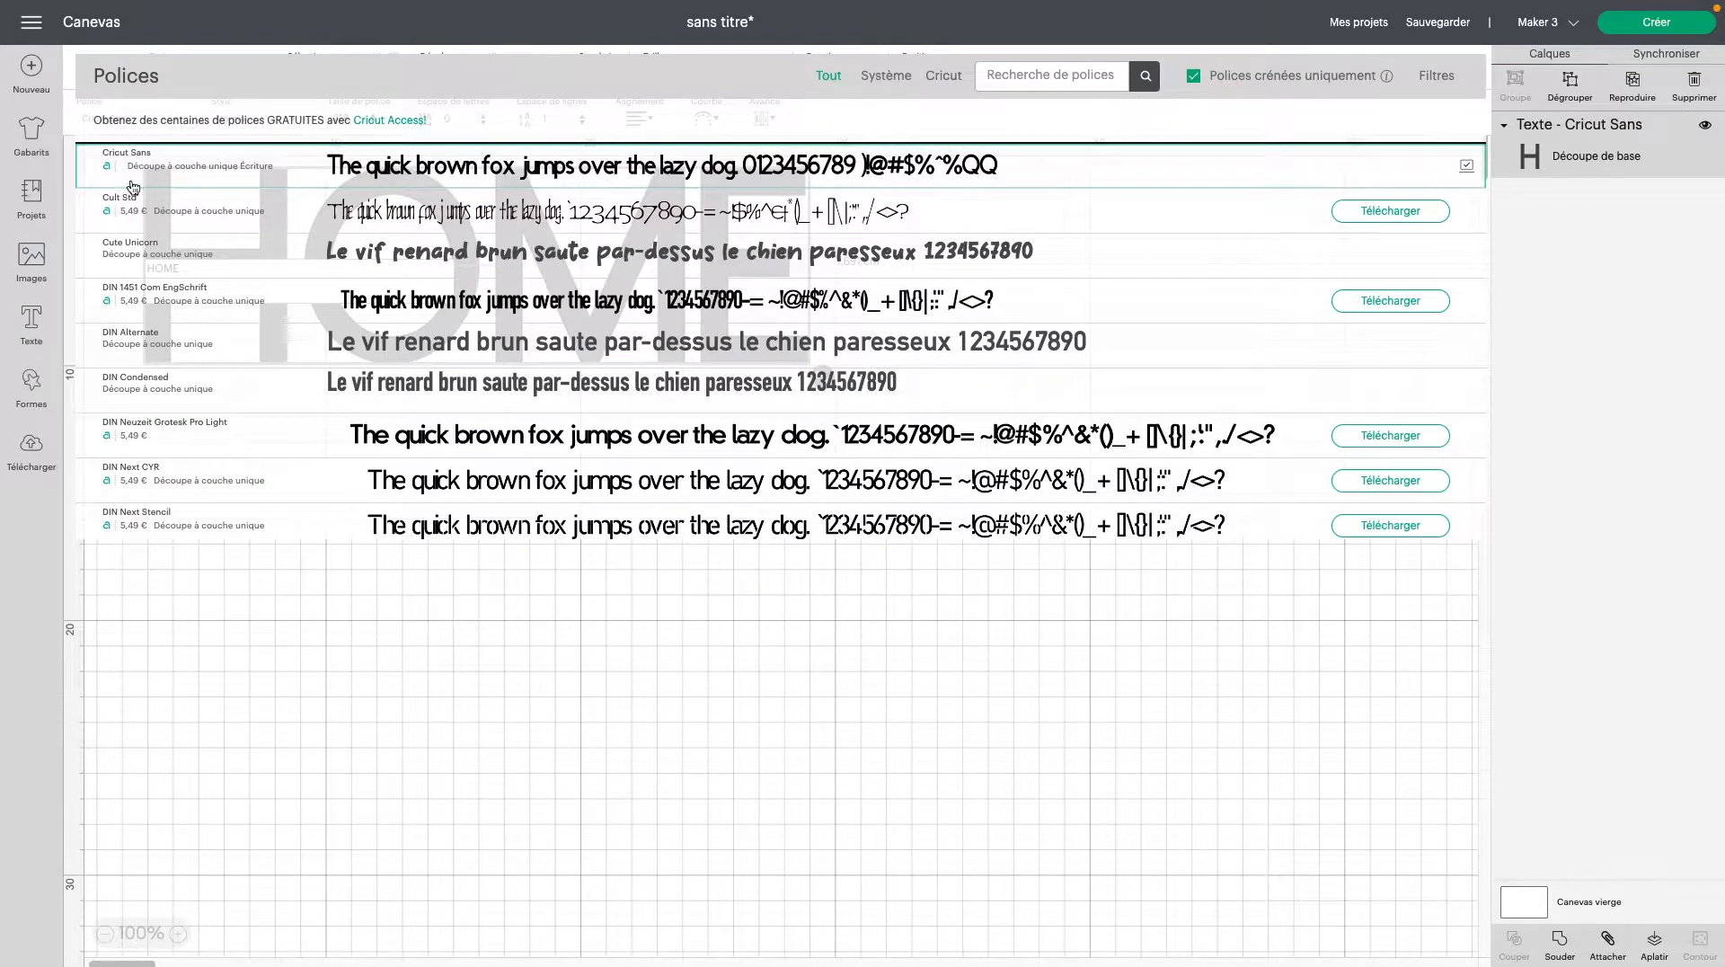
click(266, 730)
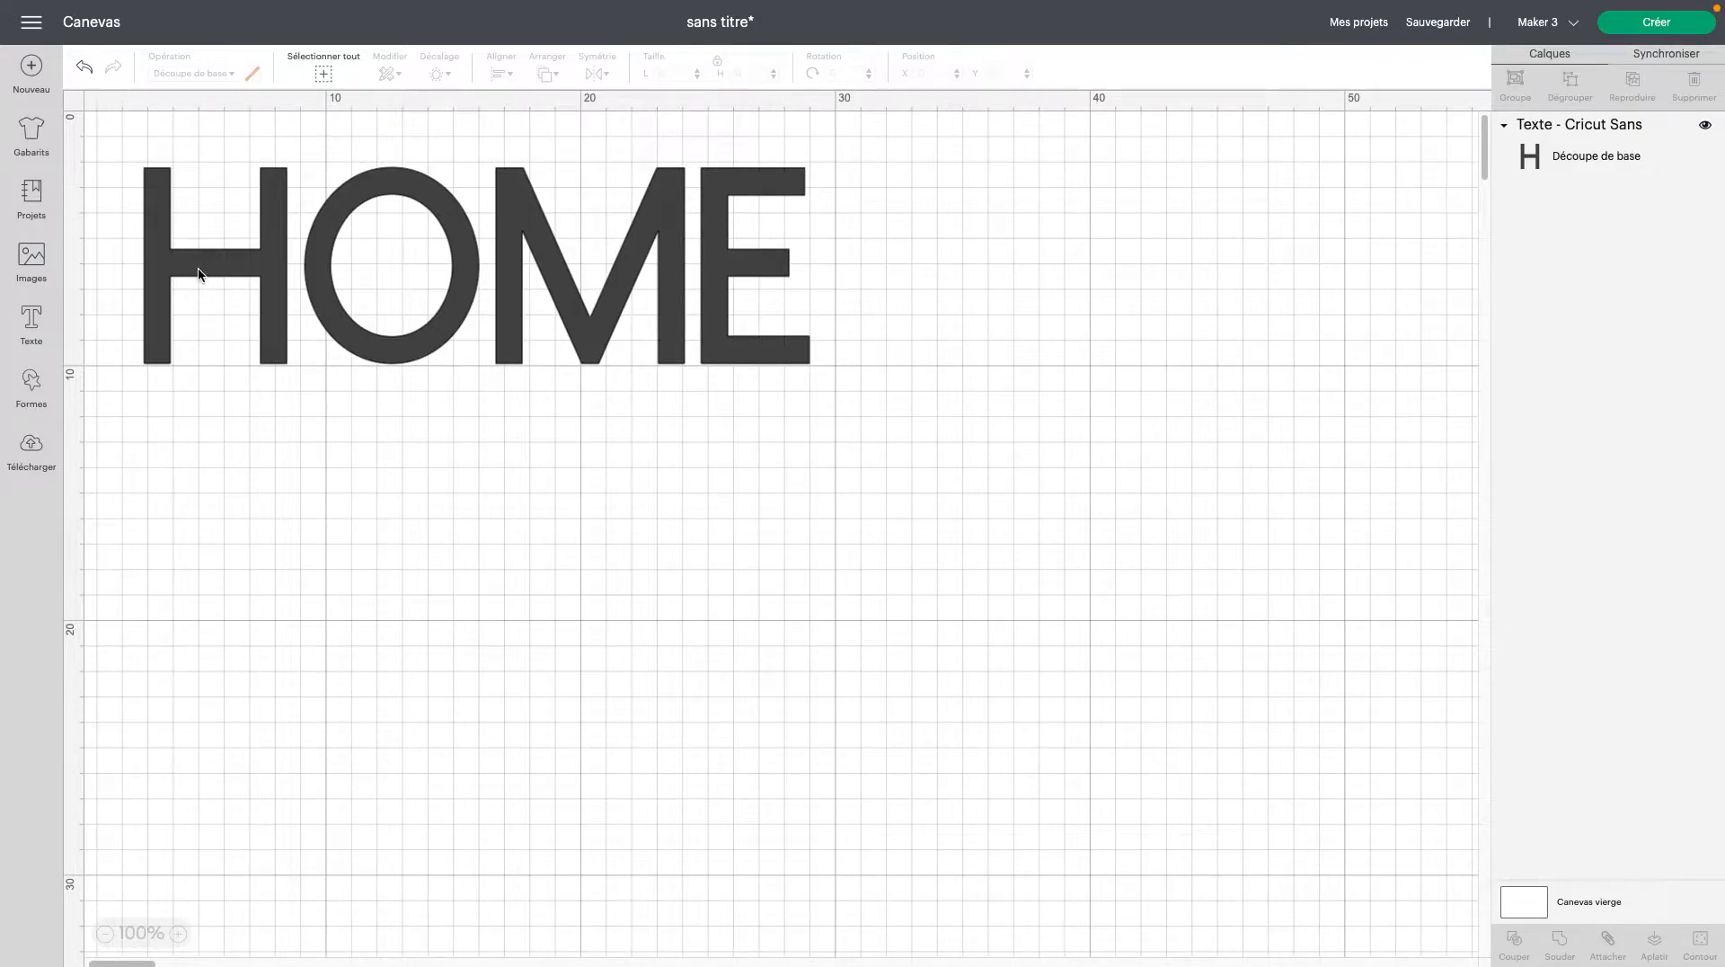
drag(461, 284, 541, 297)
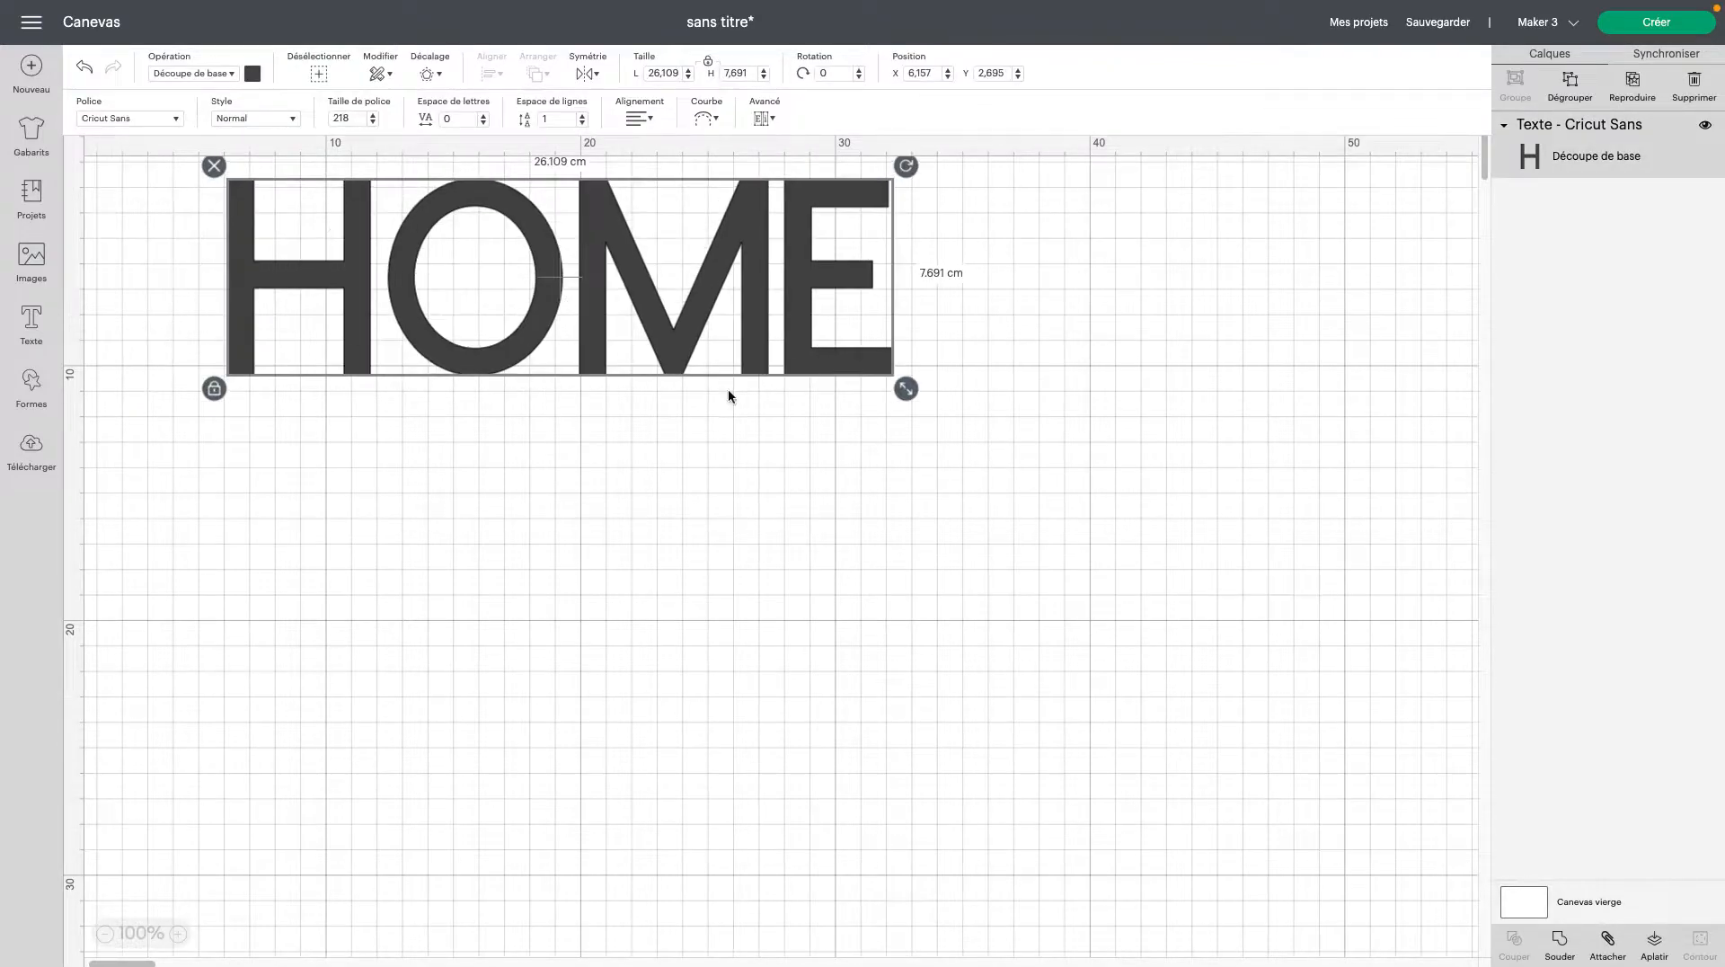
drag(899, 388, 774, 350)
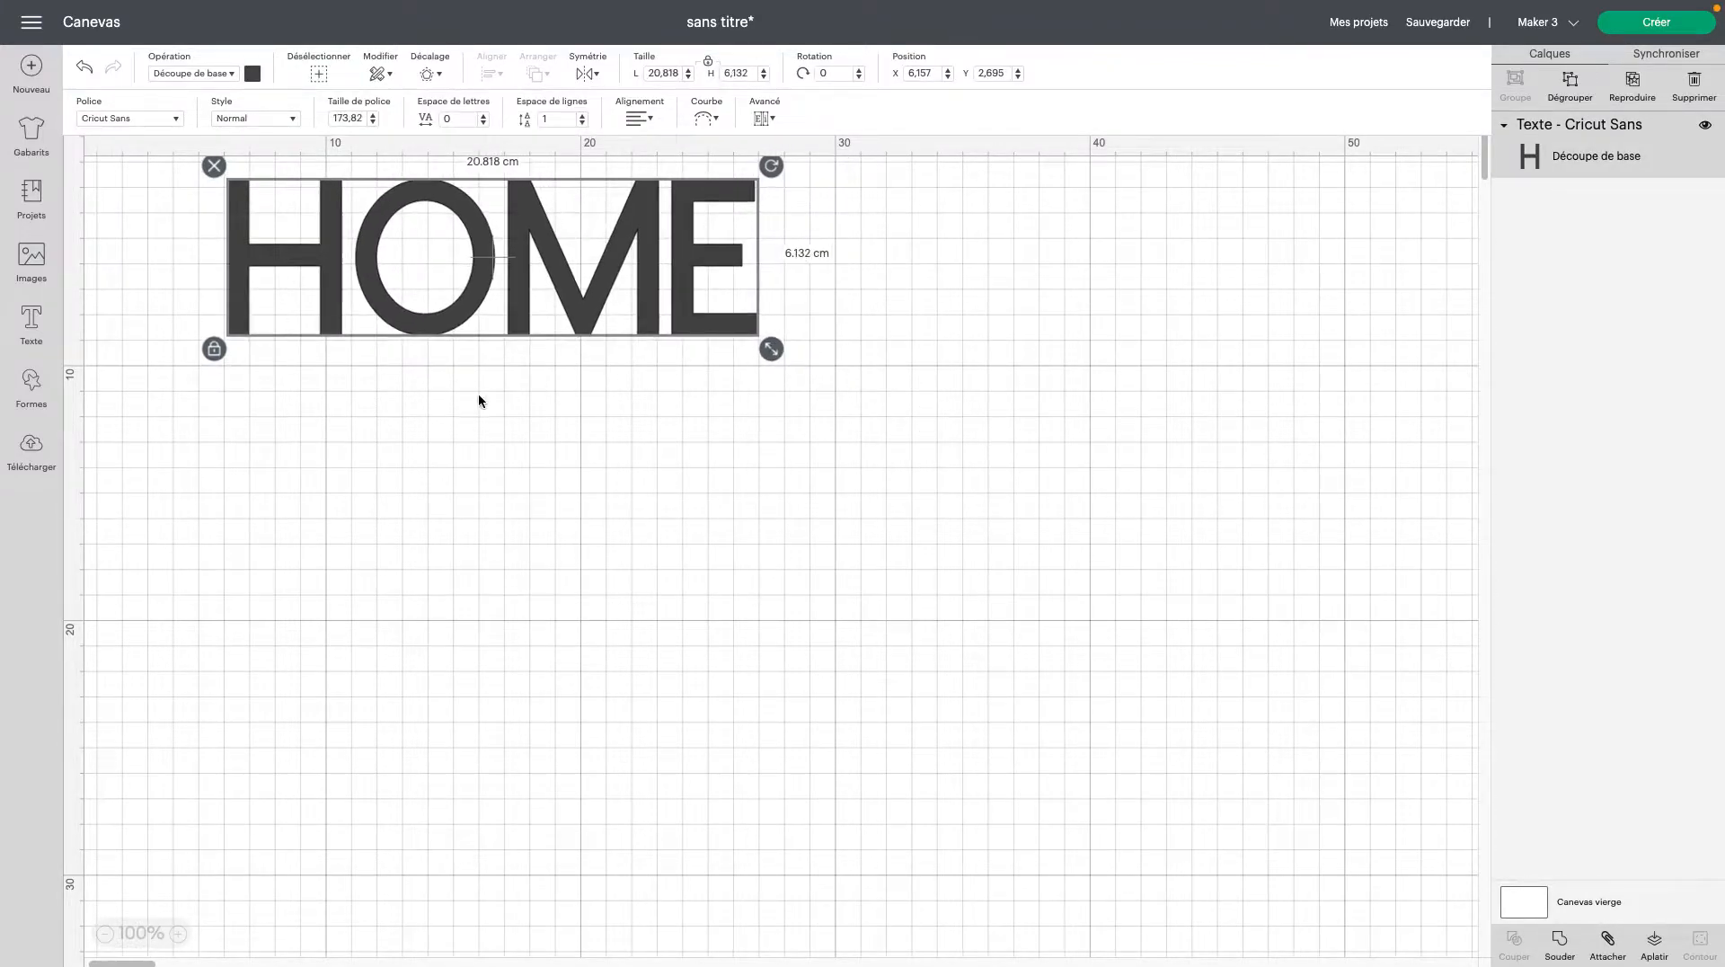
click(466, 433)
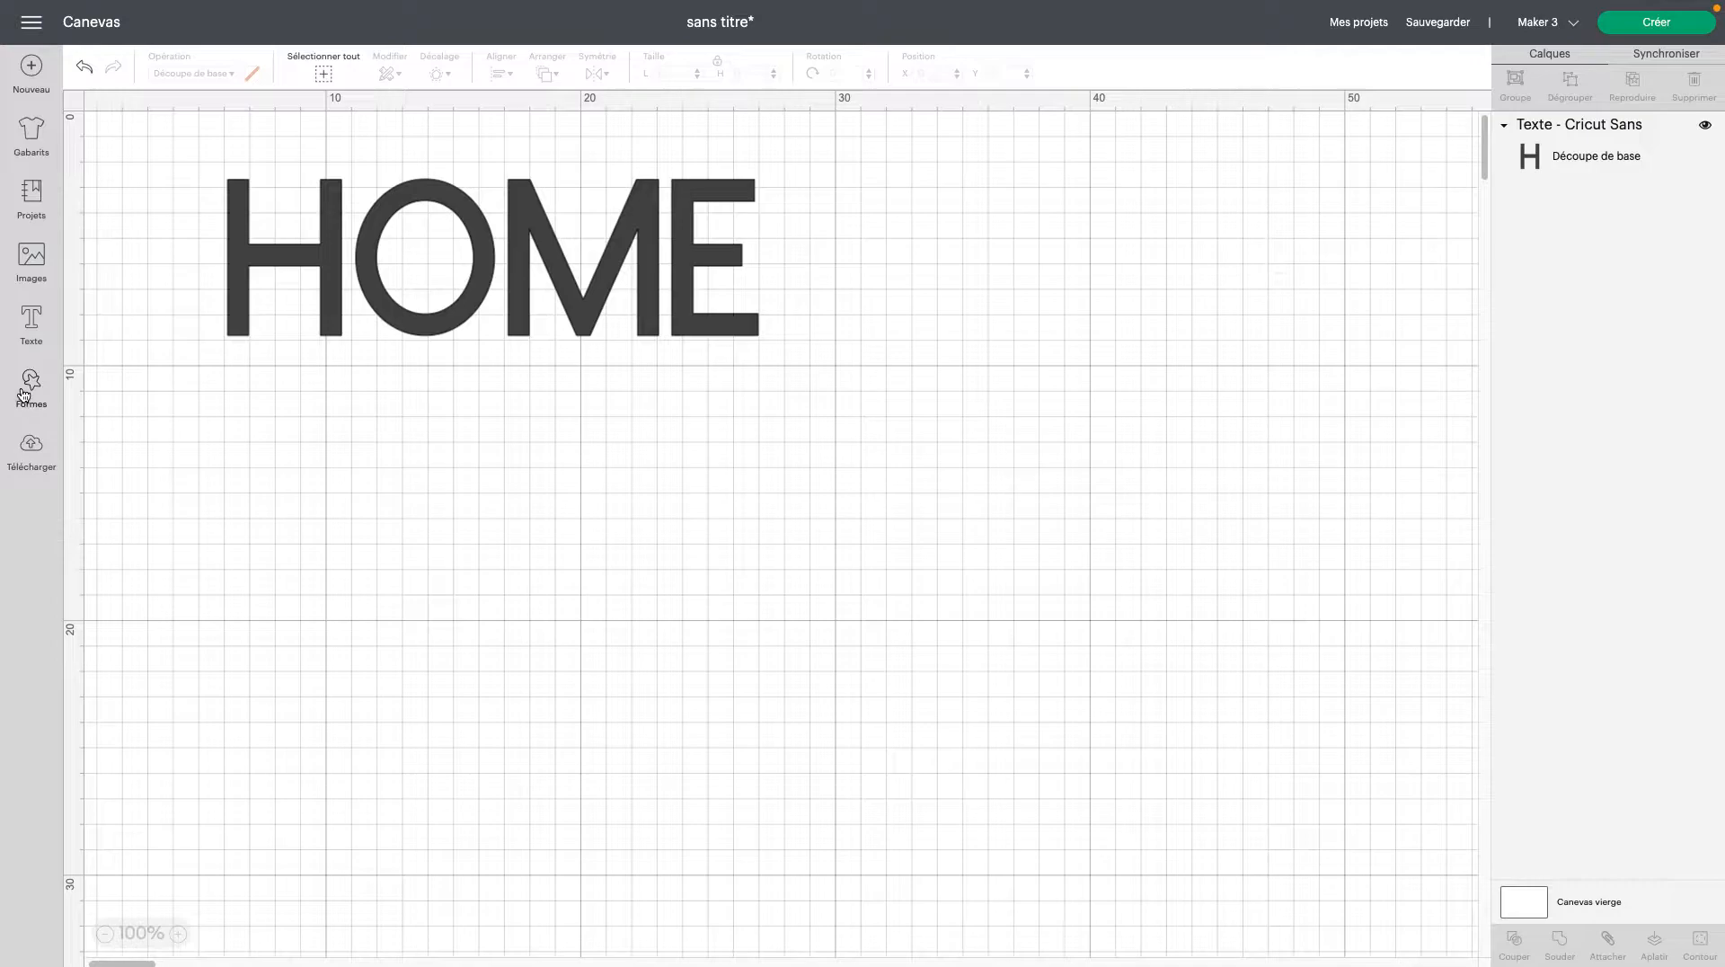
- Add a second text containing the four family members' first names, separated by spaces
click(30, 327)
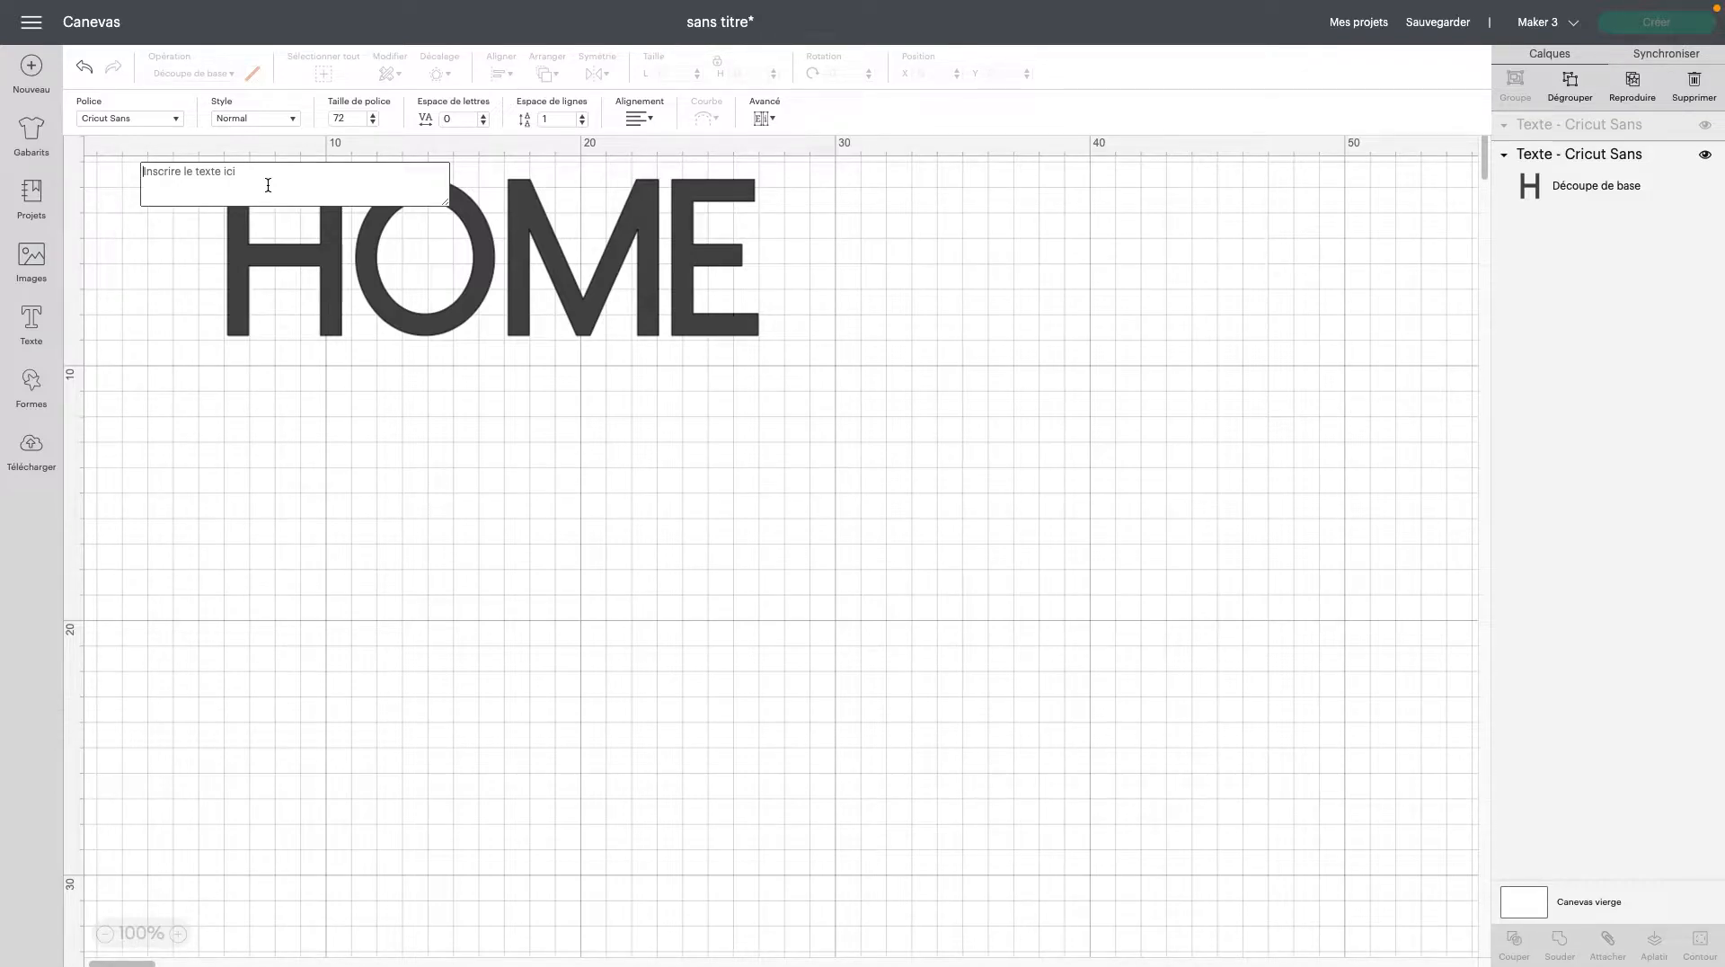
text(Manu)
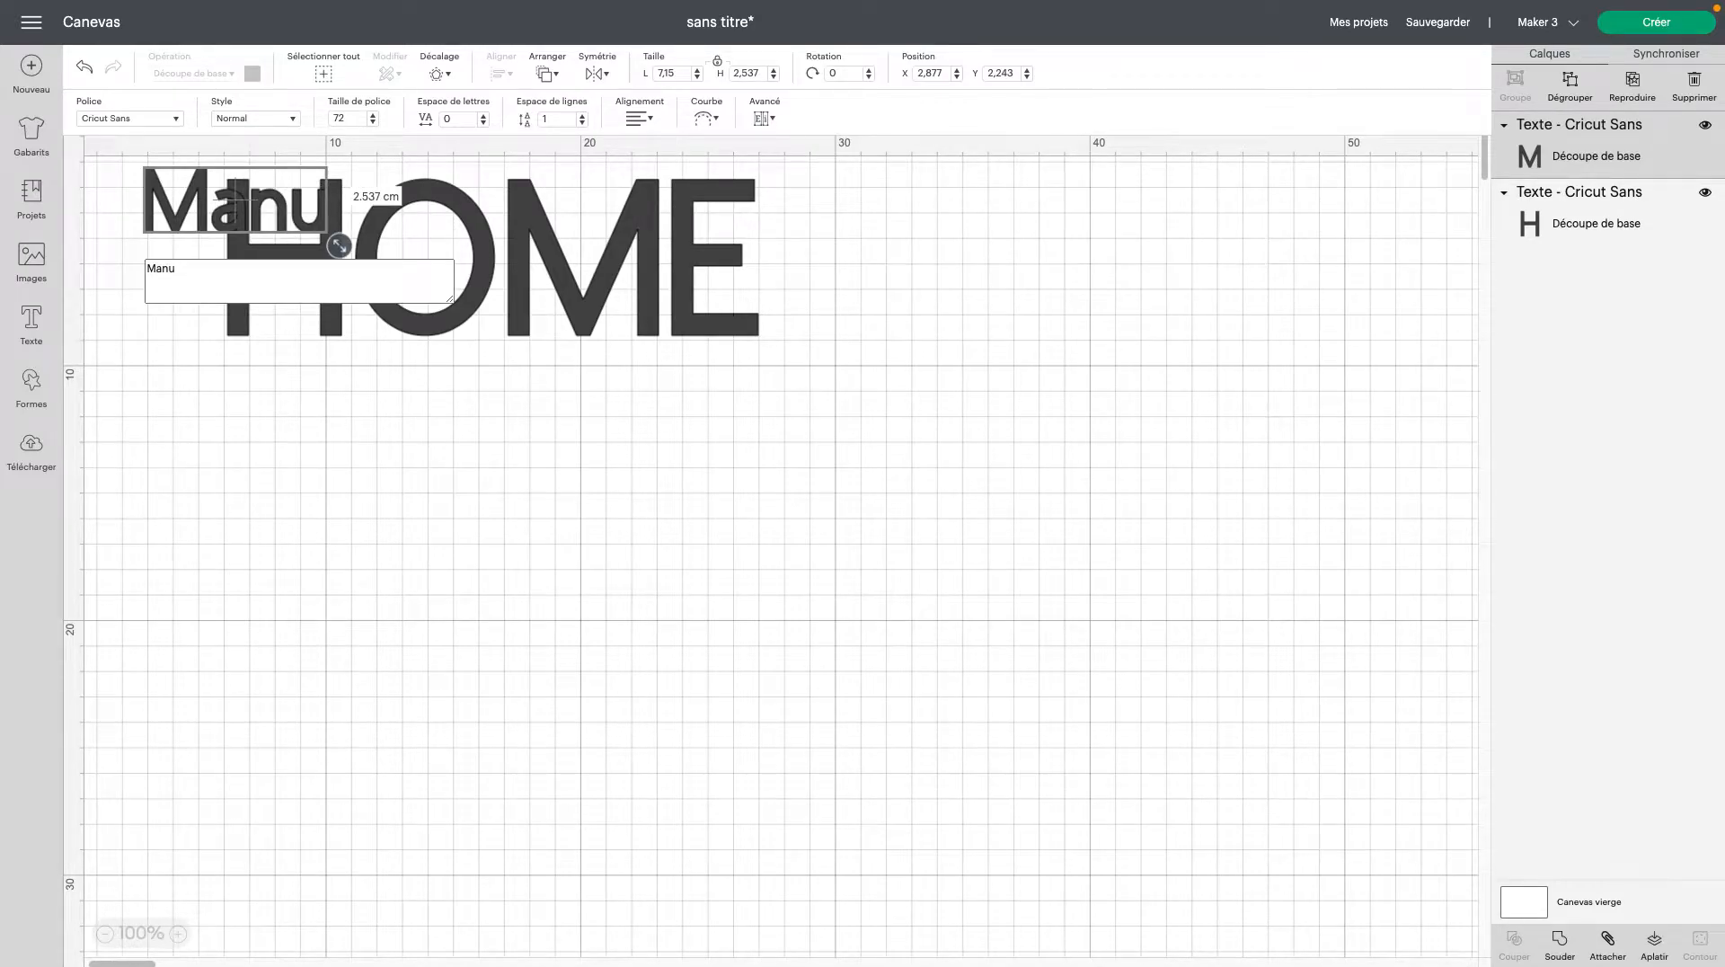
text(Jul)
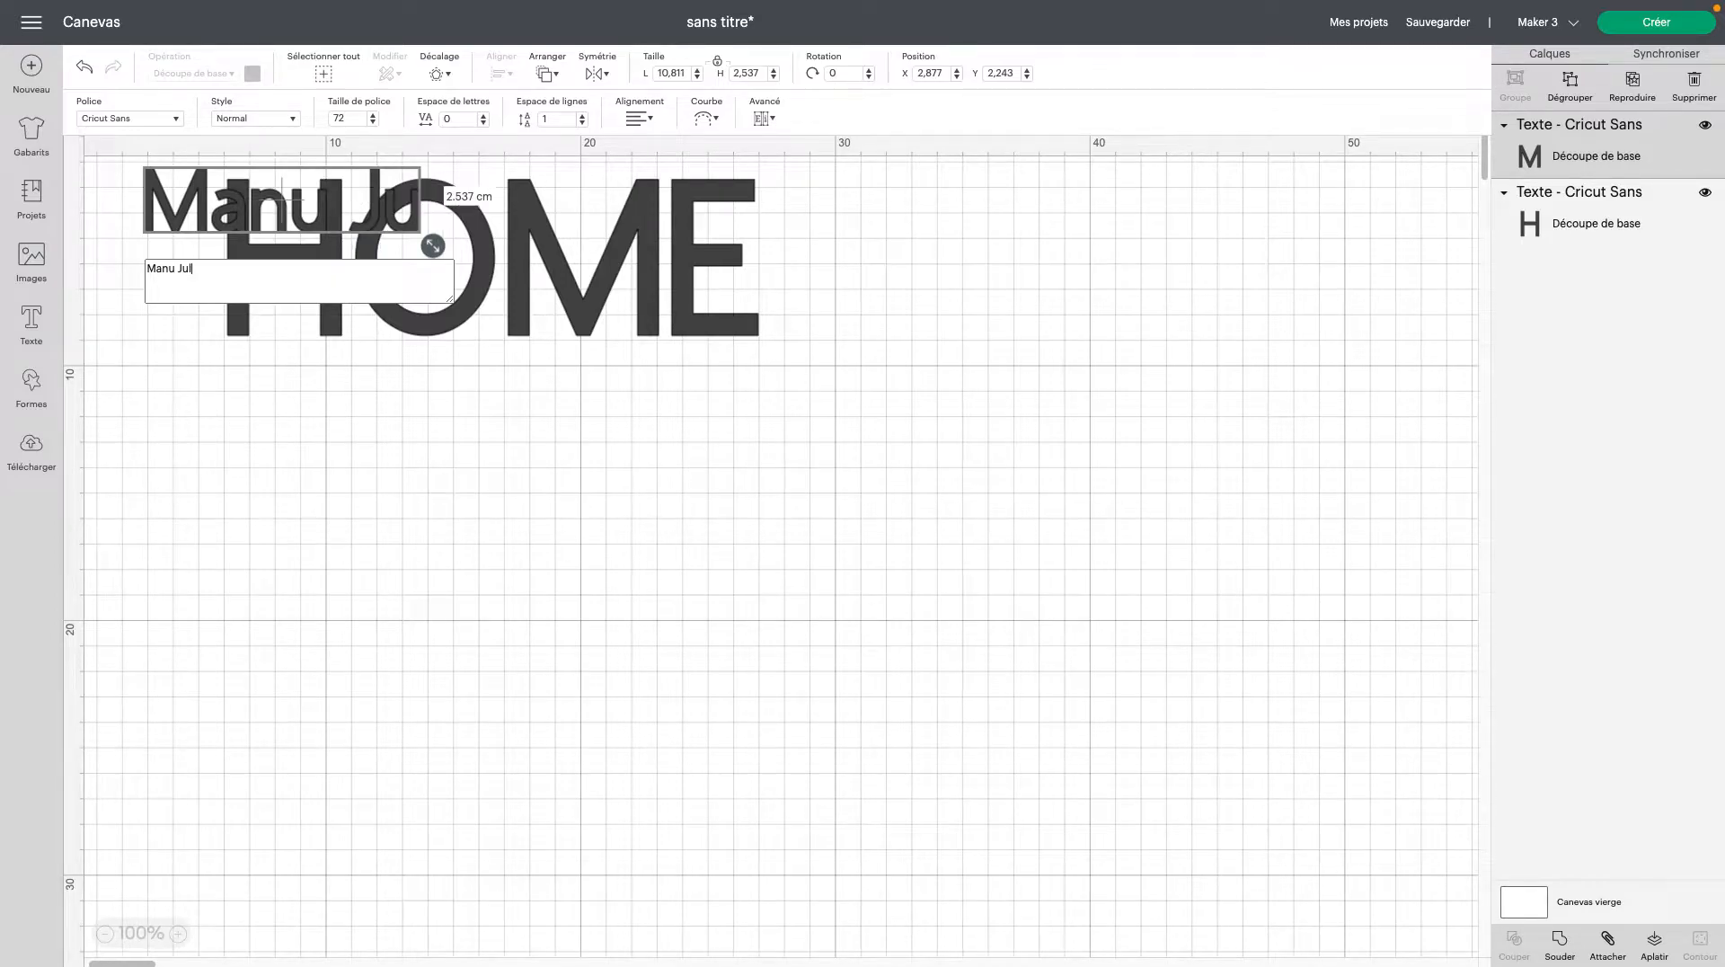
text(ien A)
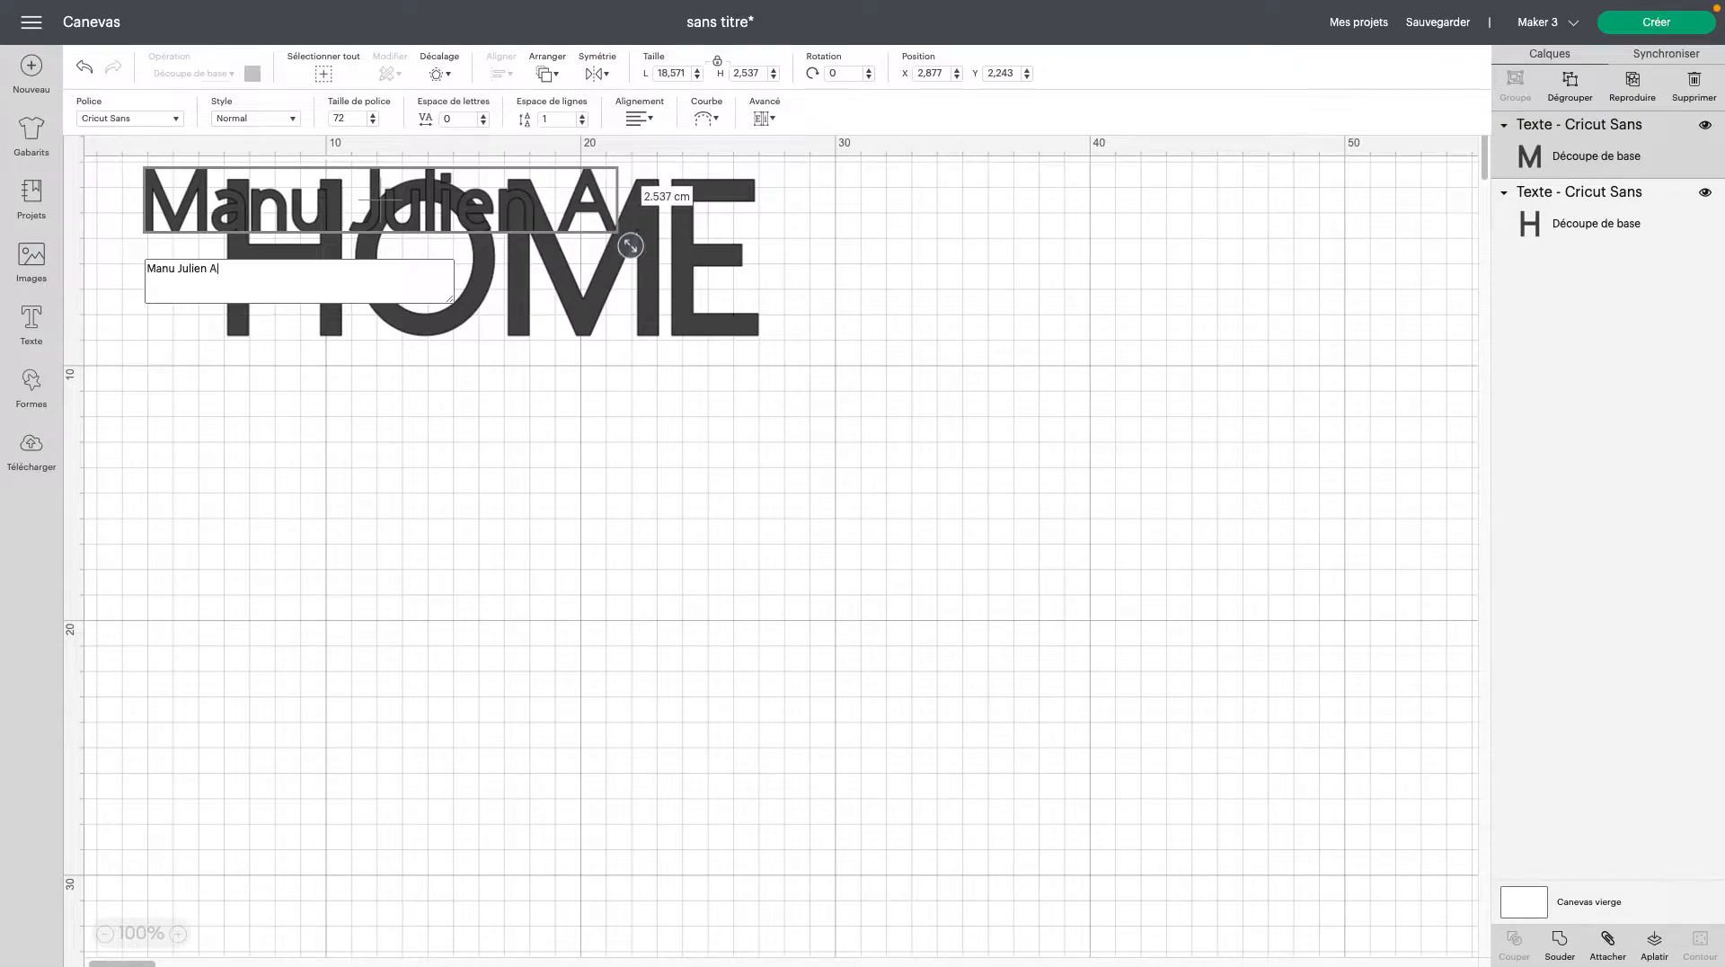
text(shley)
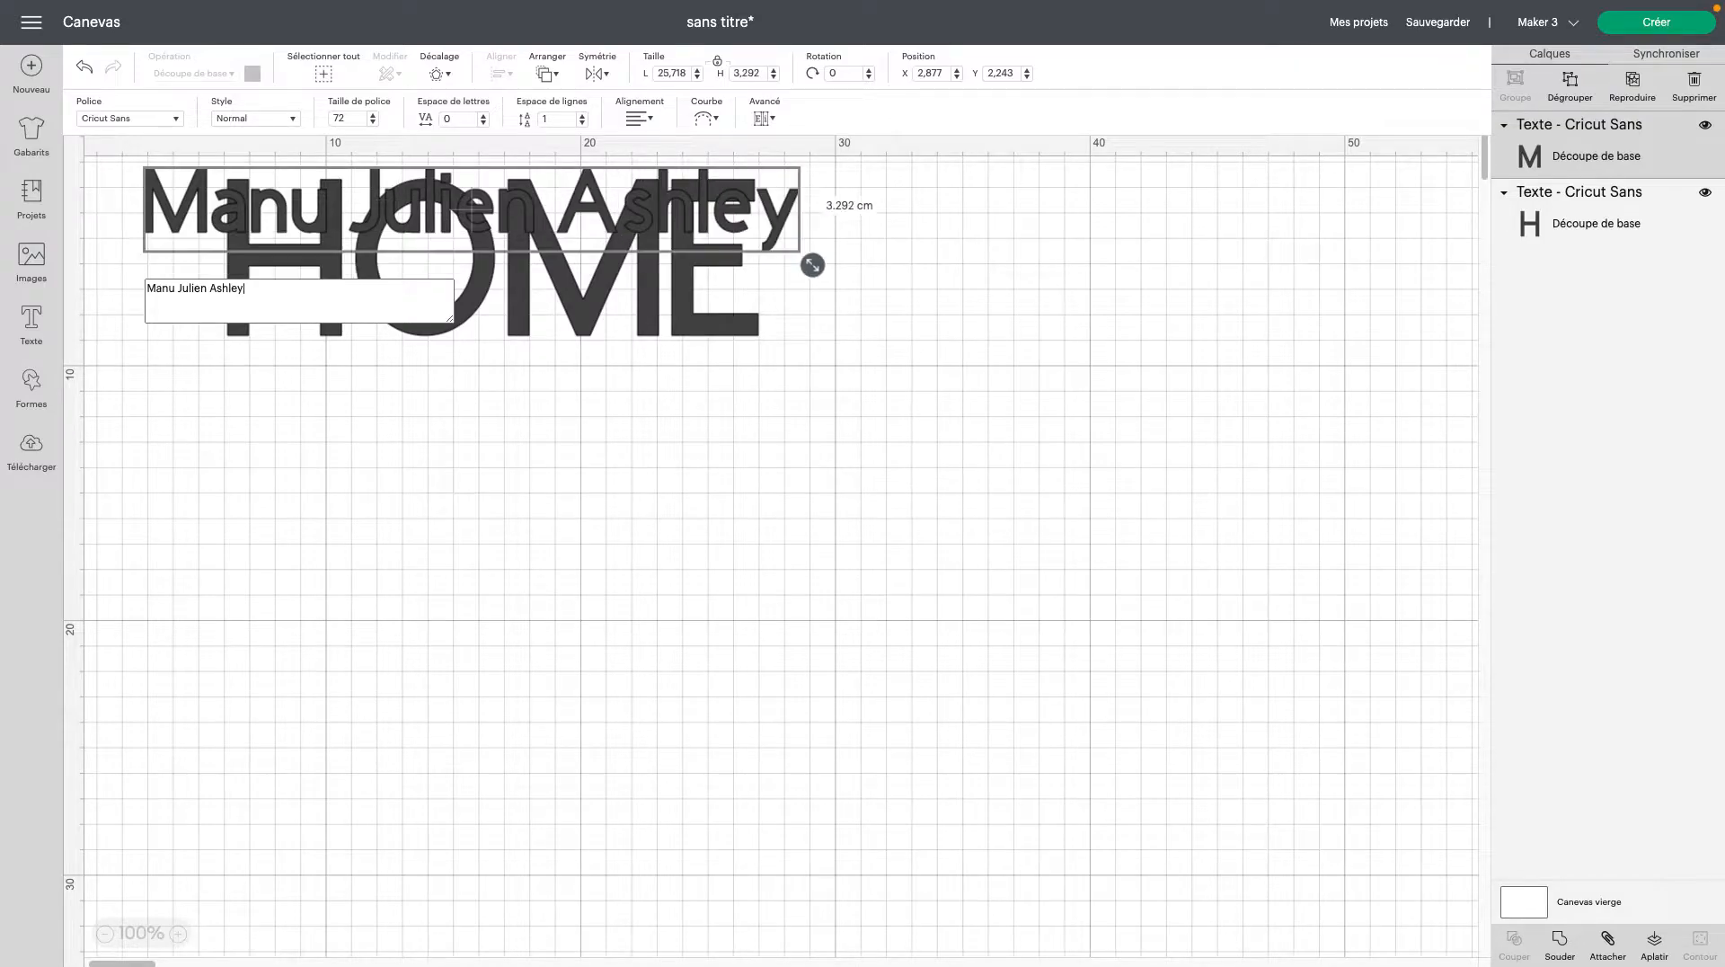
text( M)
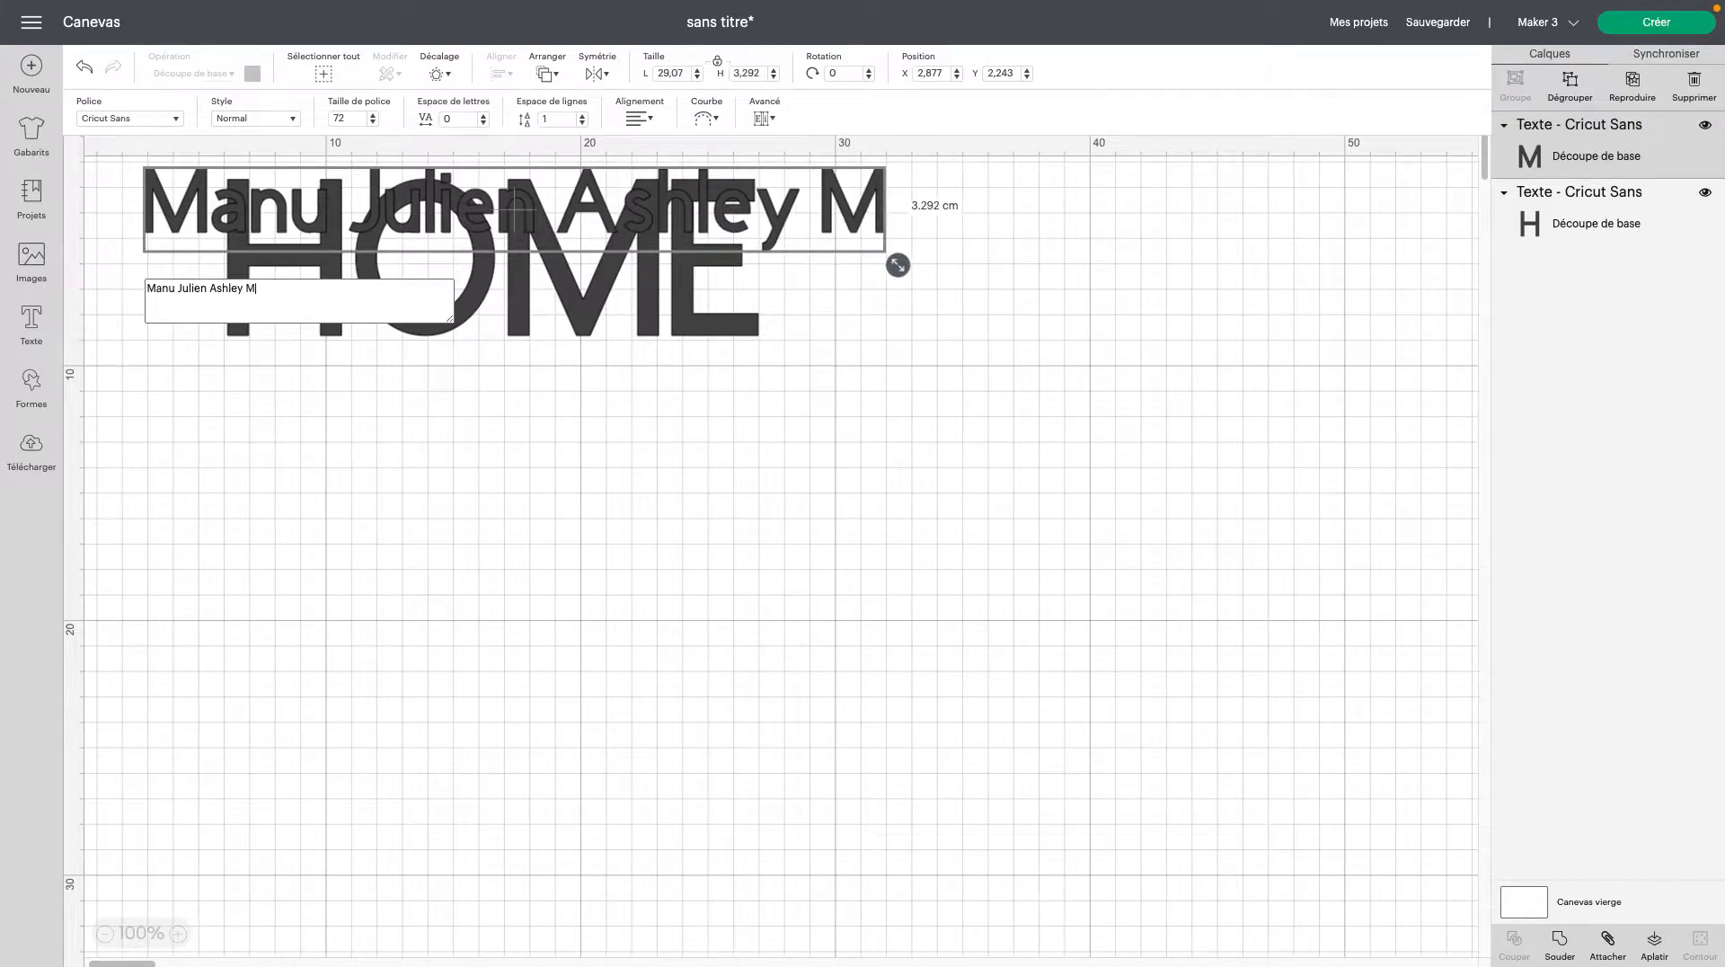
text(atthew)
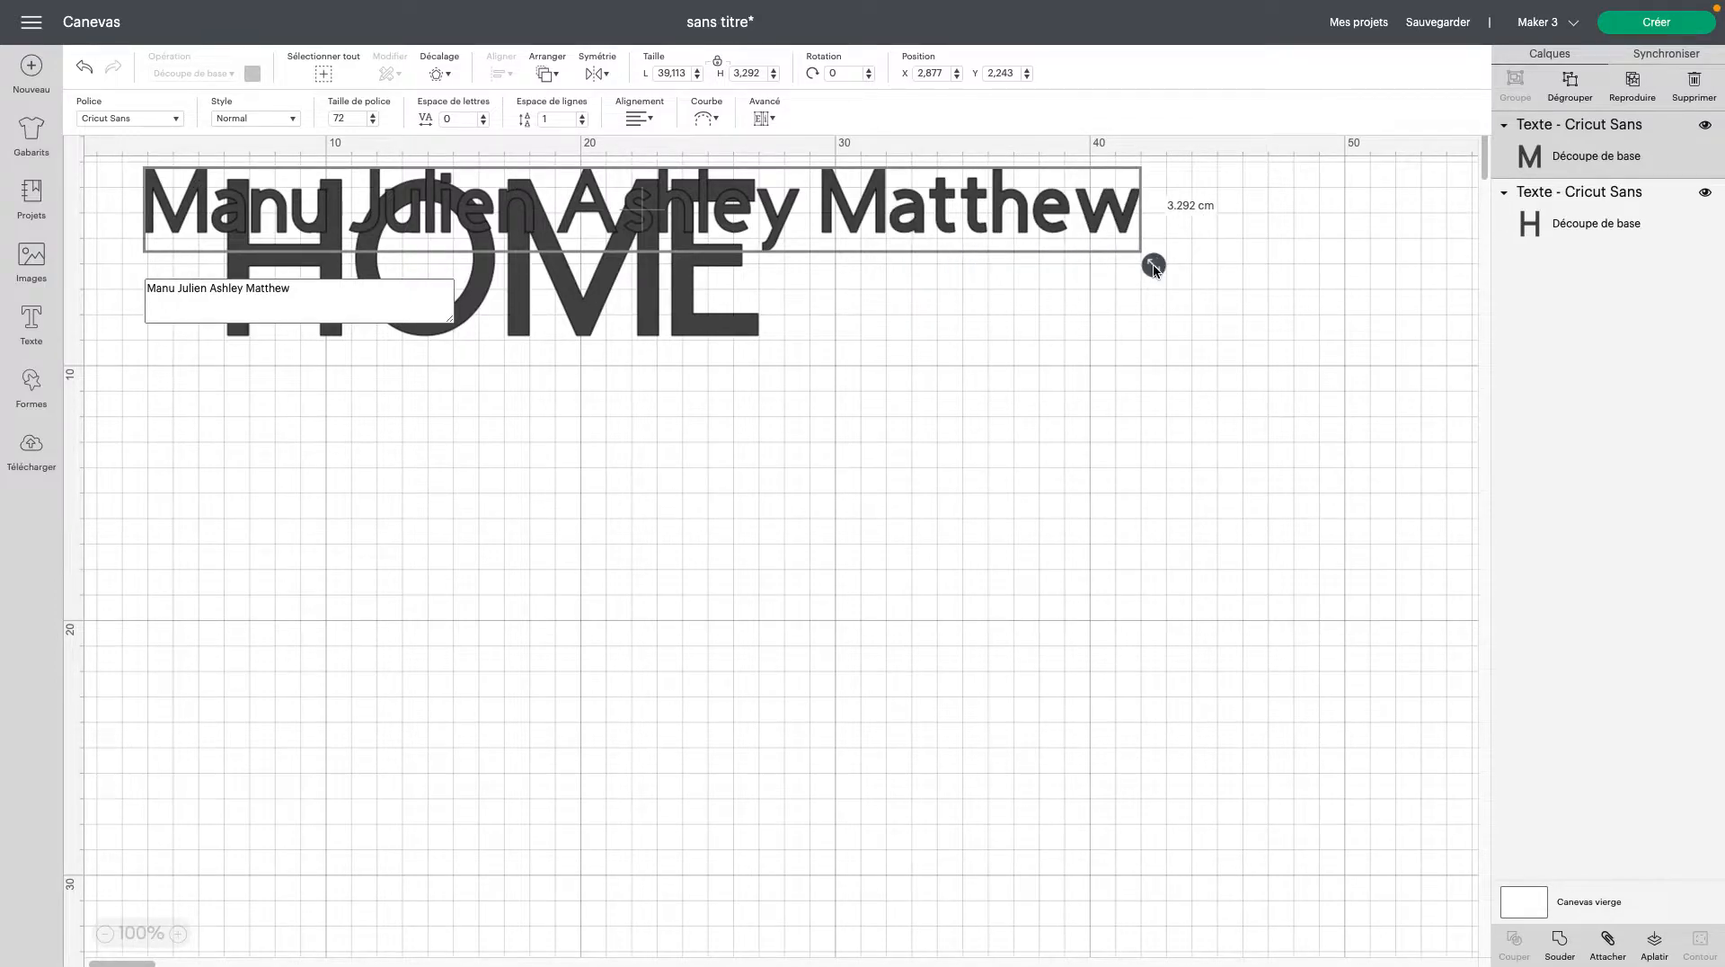
- Move the names text below HOME, to about X 3.4, Y 12.1
drag(984, 221, 935, 485)
scroll(523, 530, right, 2)
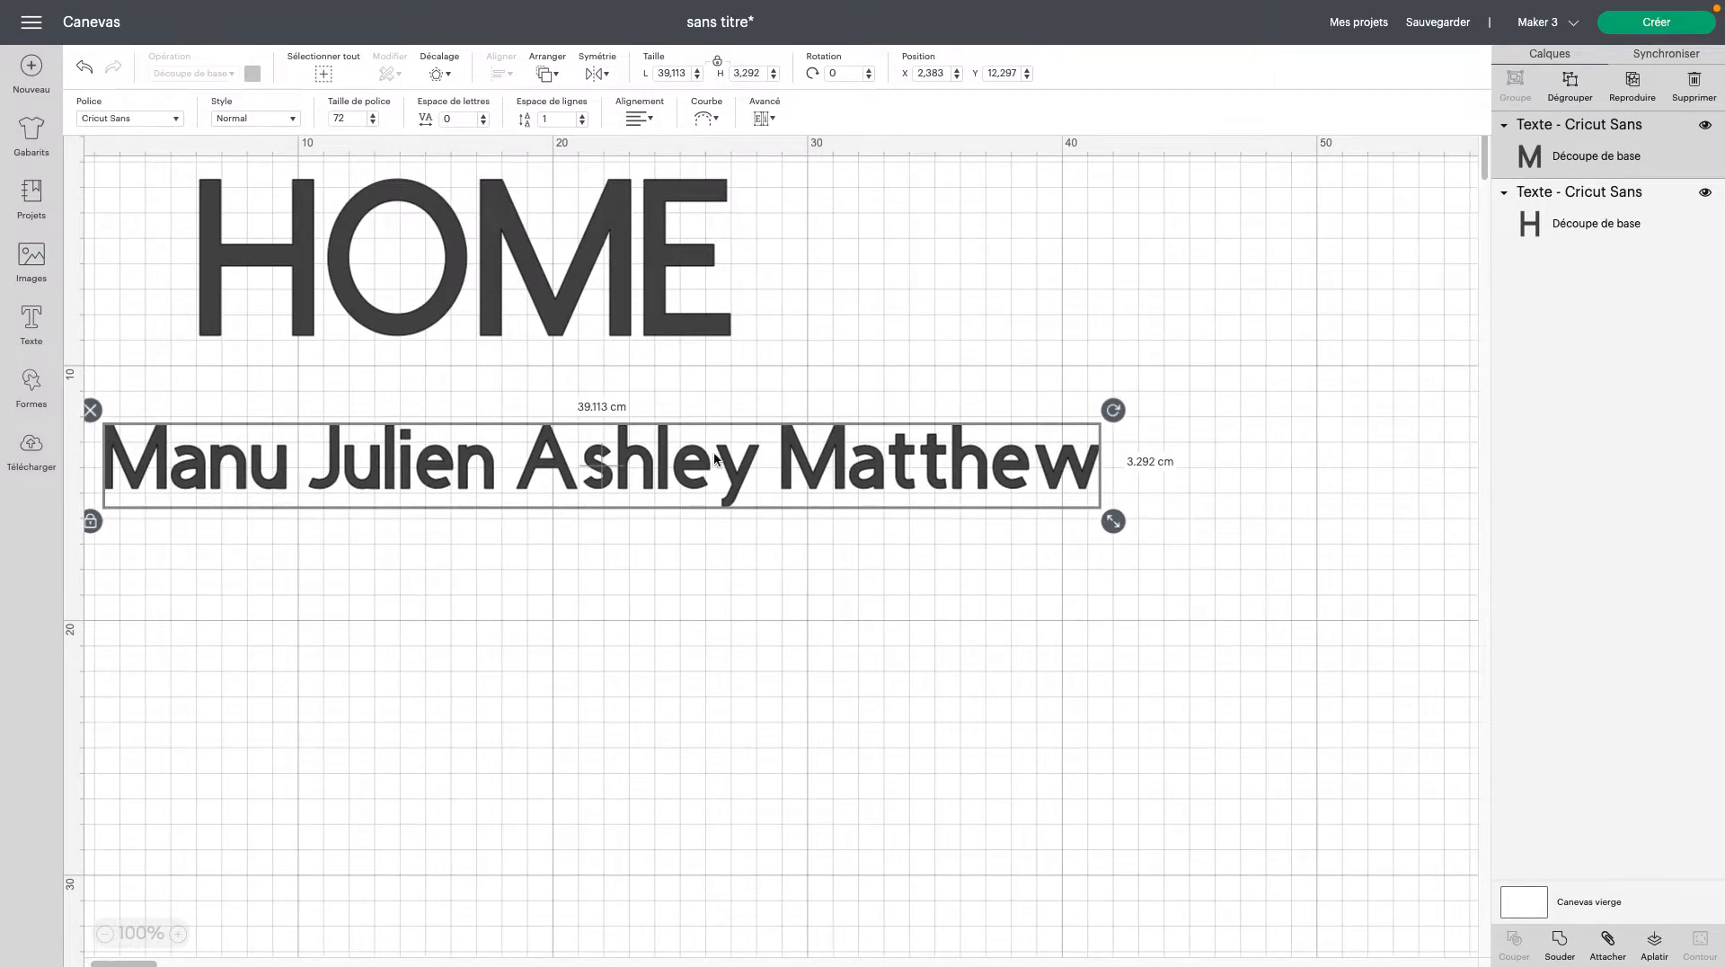
drag(582, 479, 579, 466)
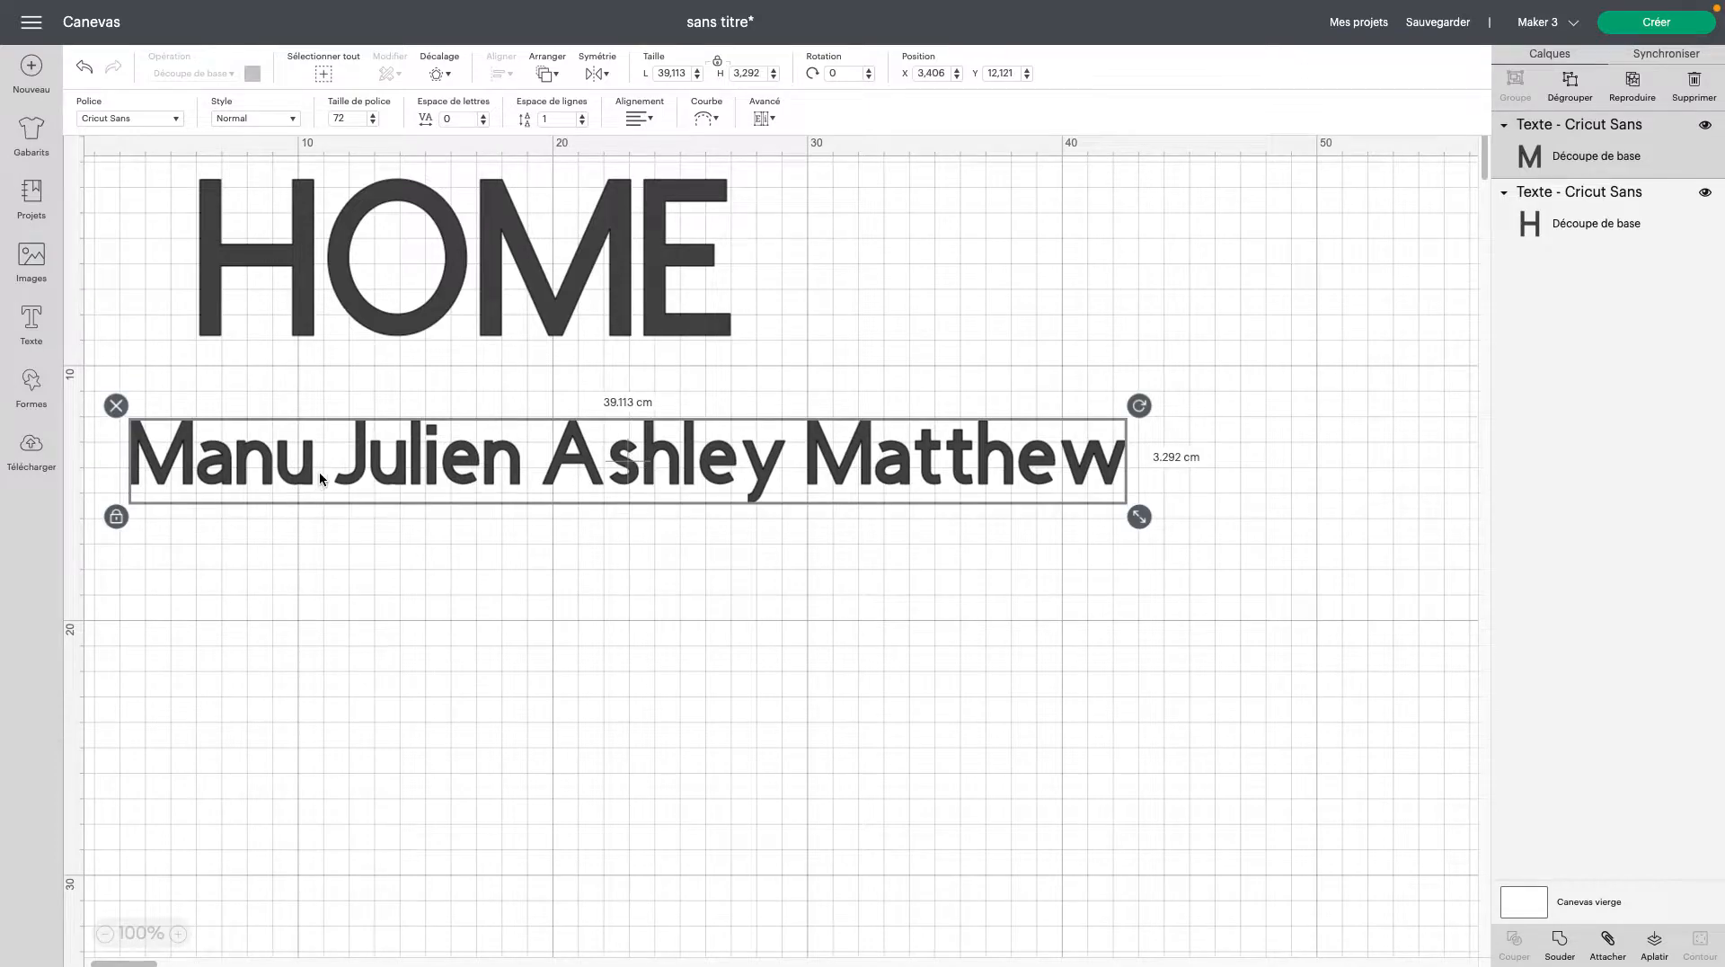
- Remove the space between the first two names, trying out a | character in its place
double_click(348, 472)
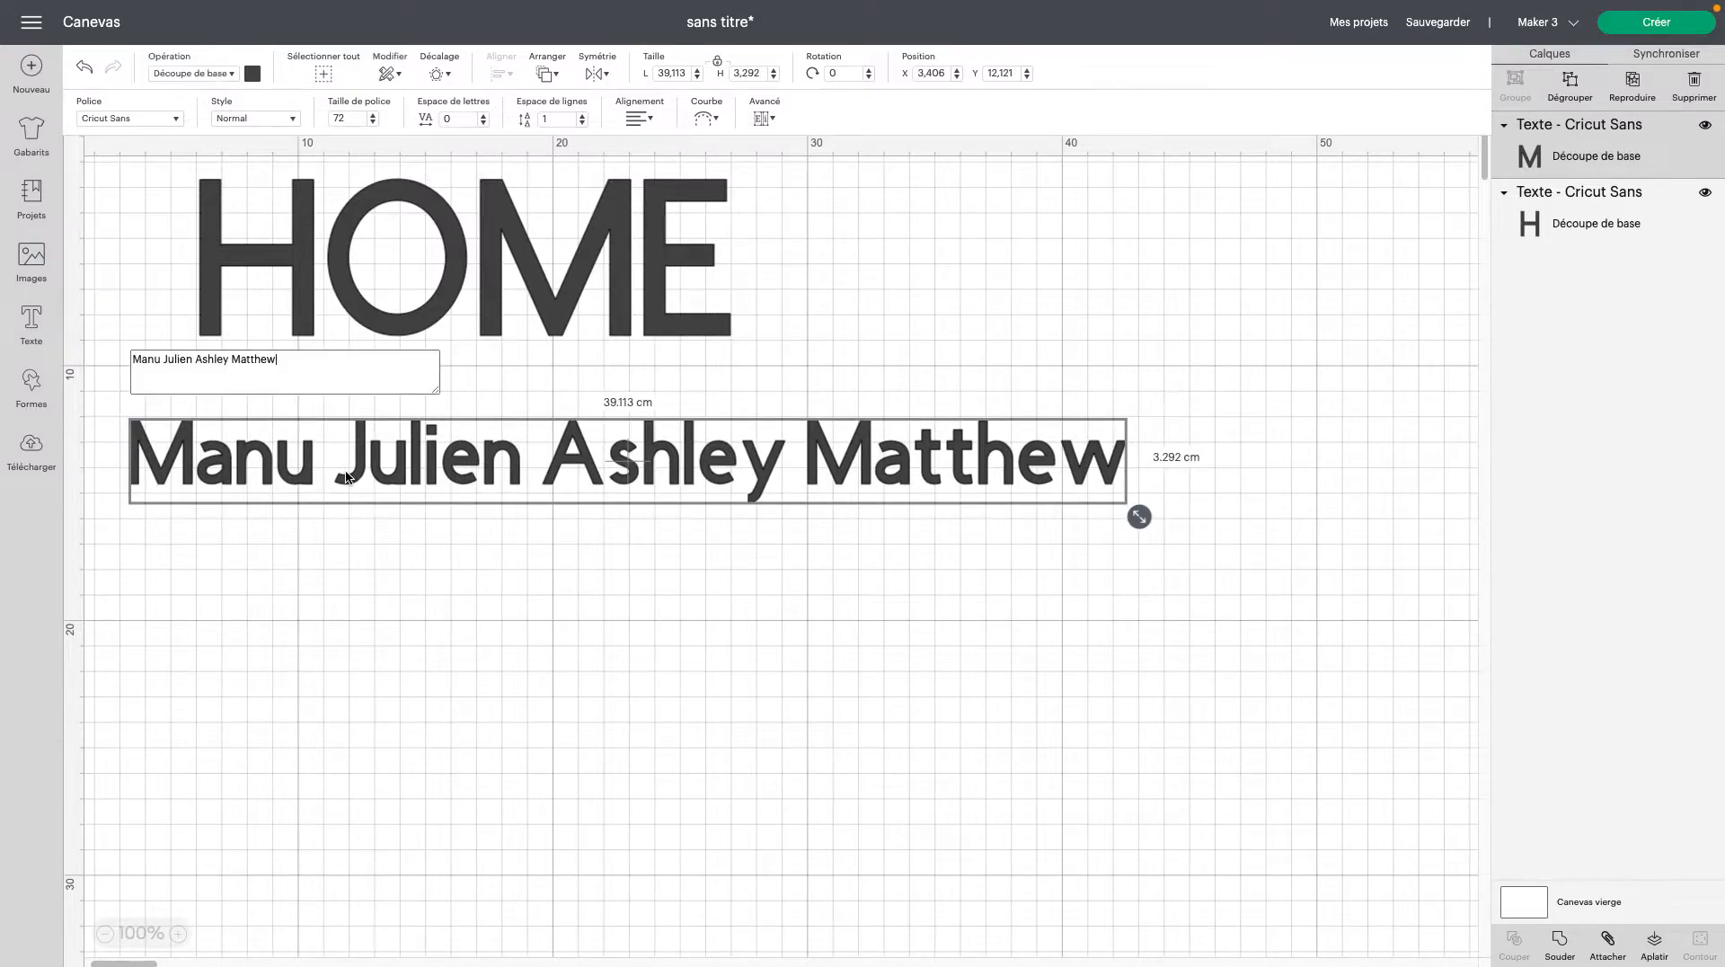
click(163, 360)
key(BackSpace)
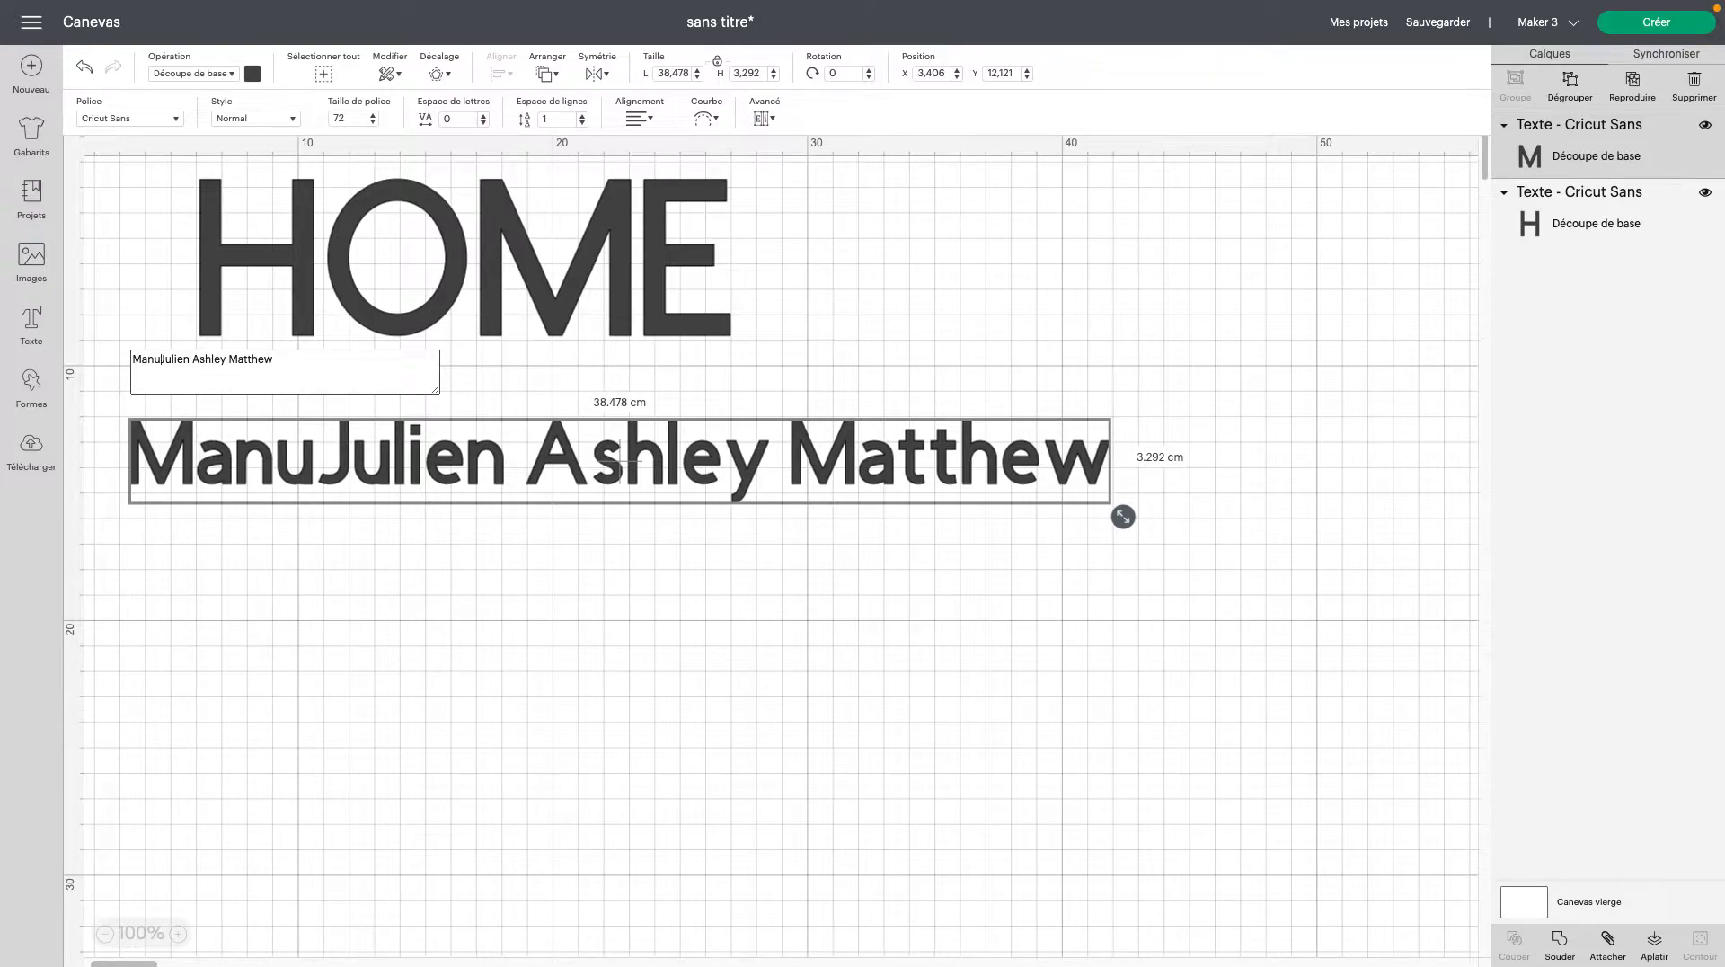
text(|)
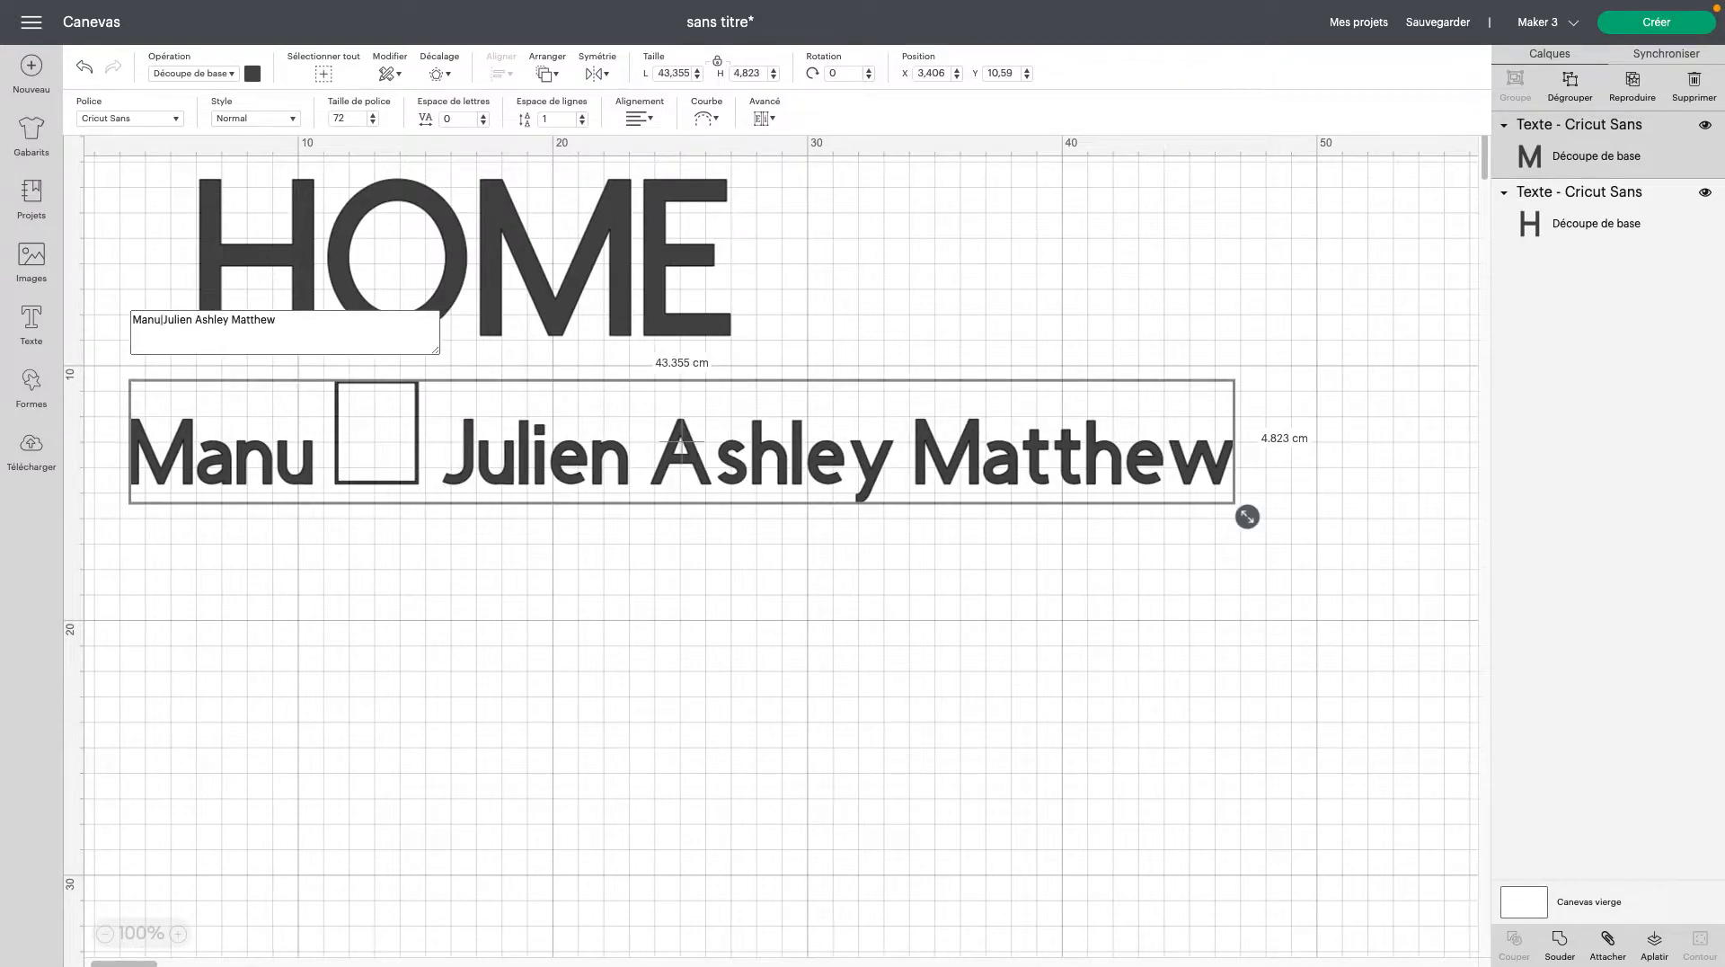
key(BackSpace)
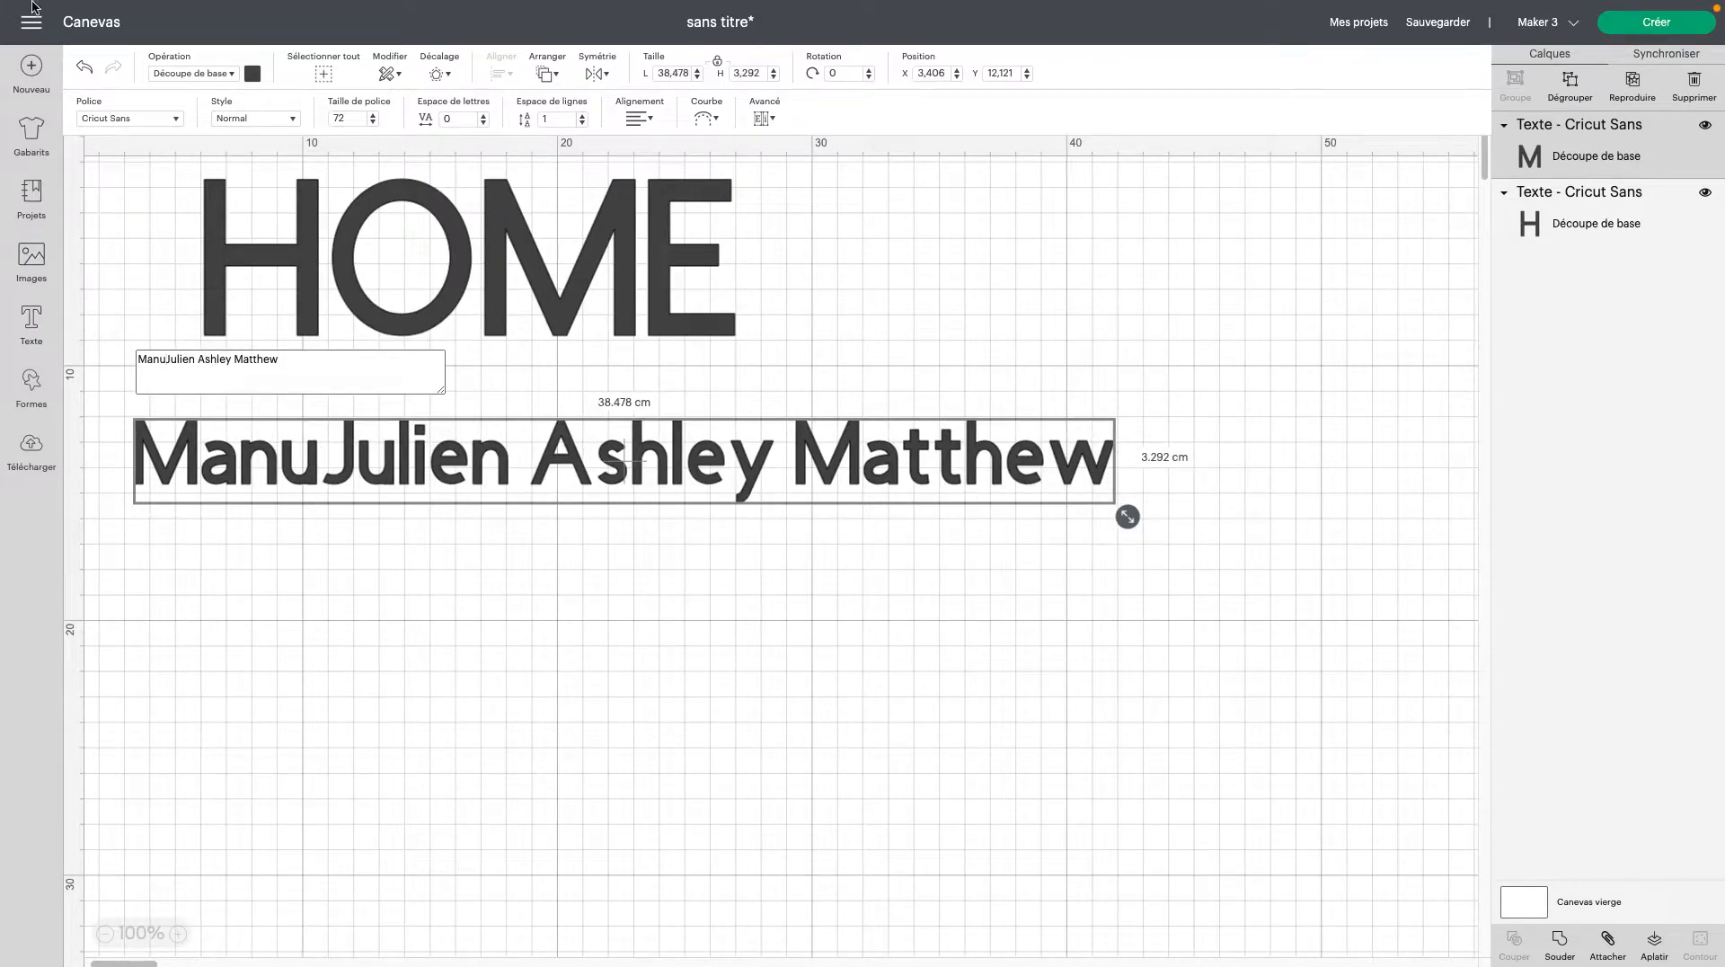
- Search the fonts for "i love" and apply I Love Glitter to the names text
click(177, 119)
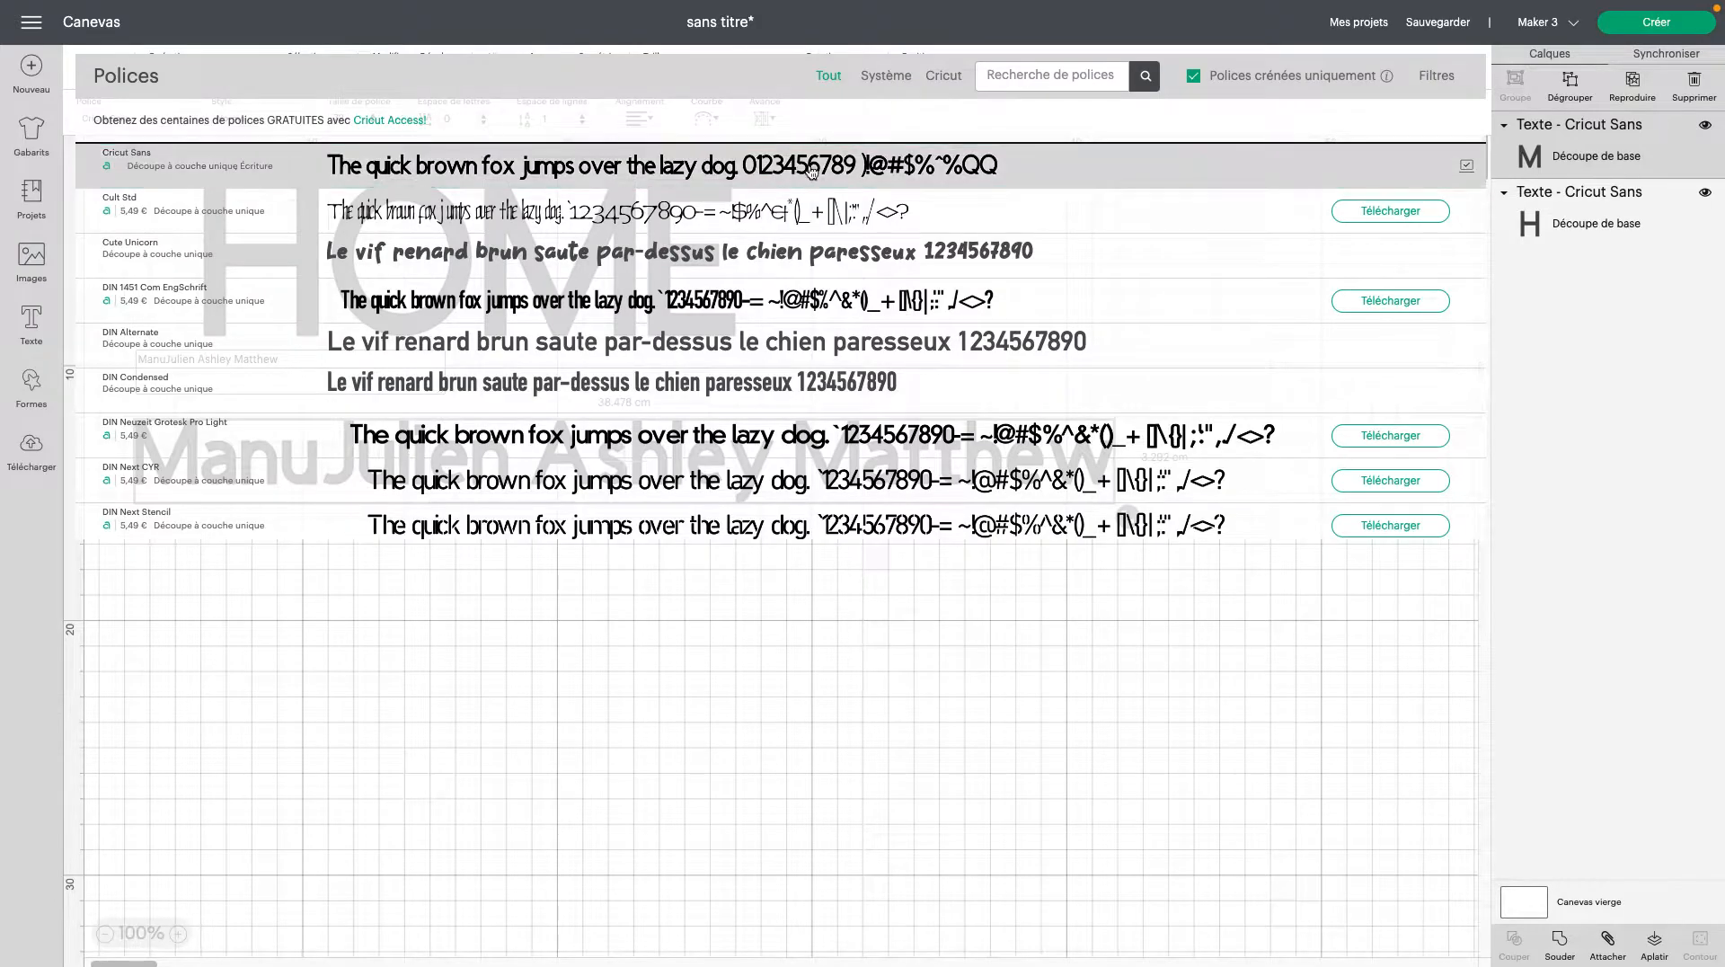
click(1011, 79)
text(l)
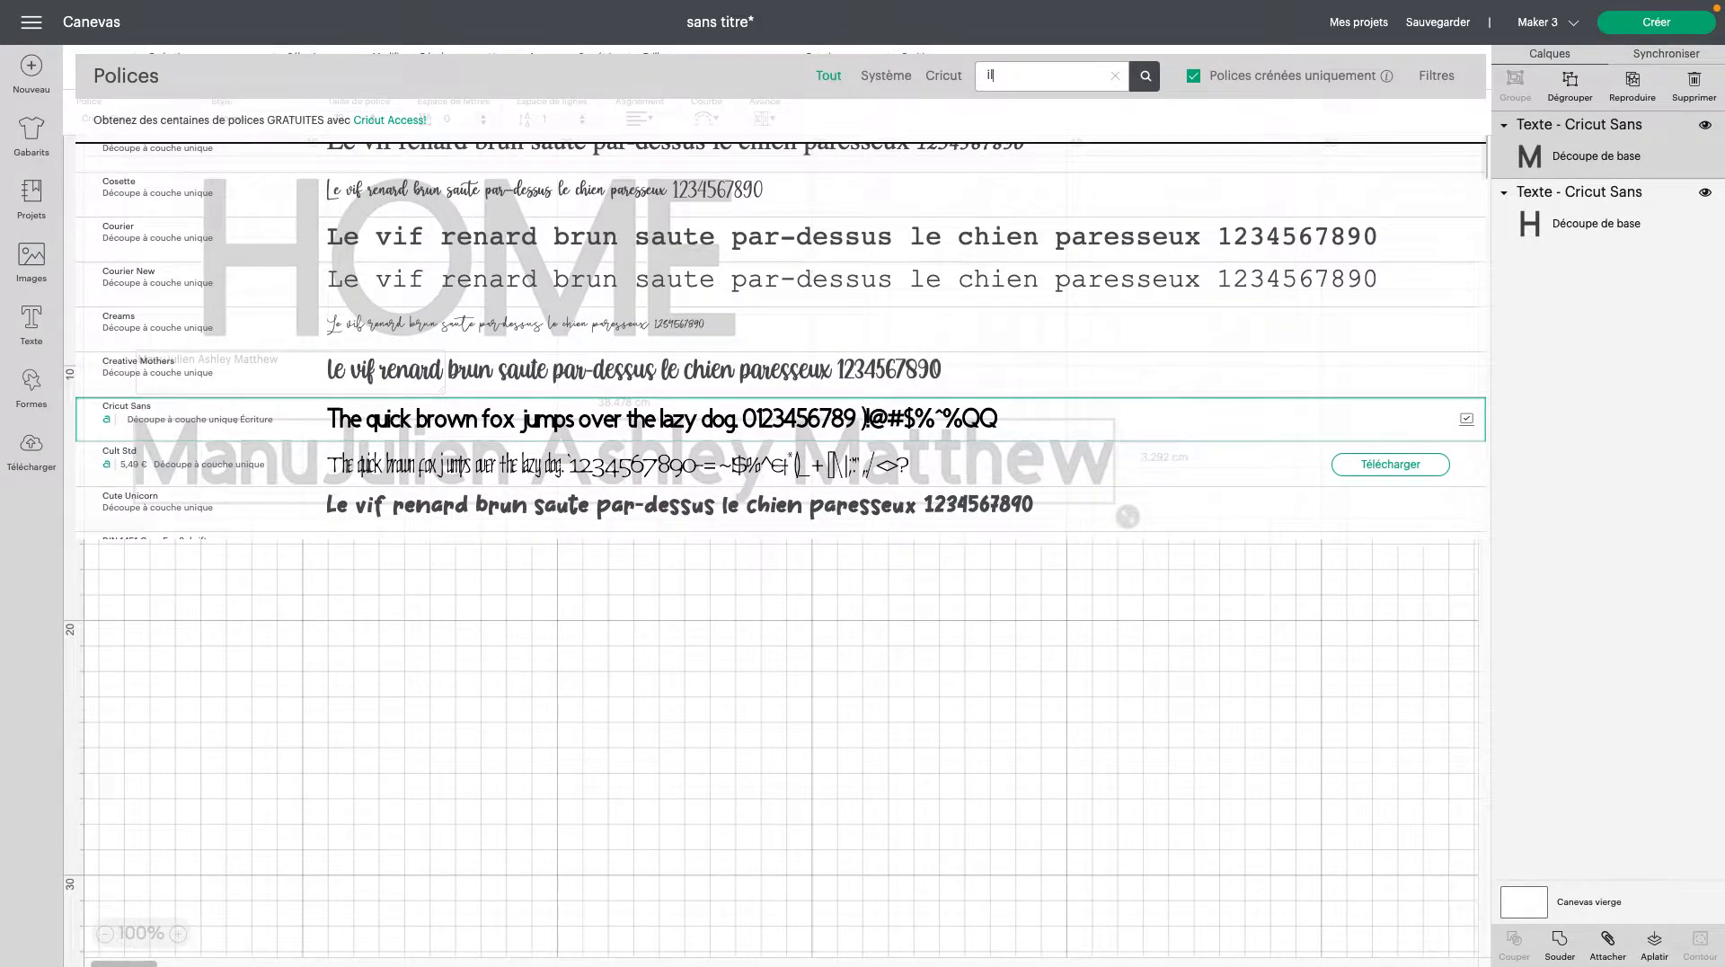
text(o)
click(1144, 79)
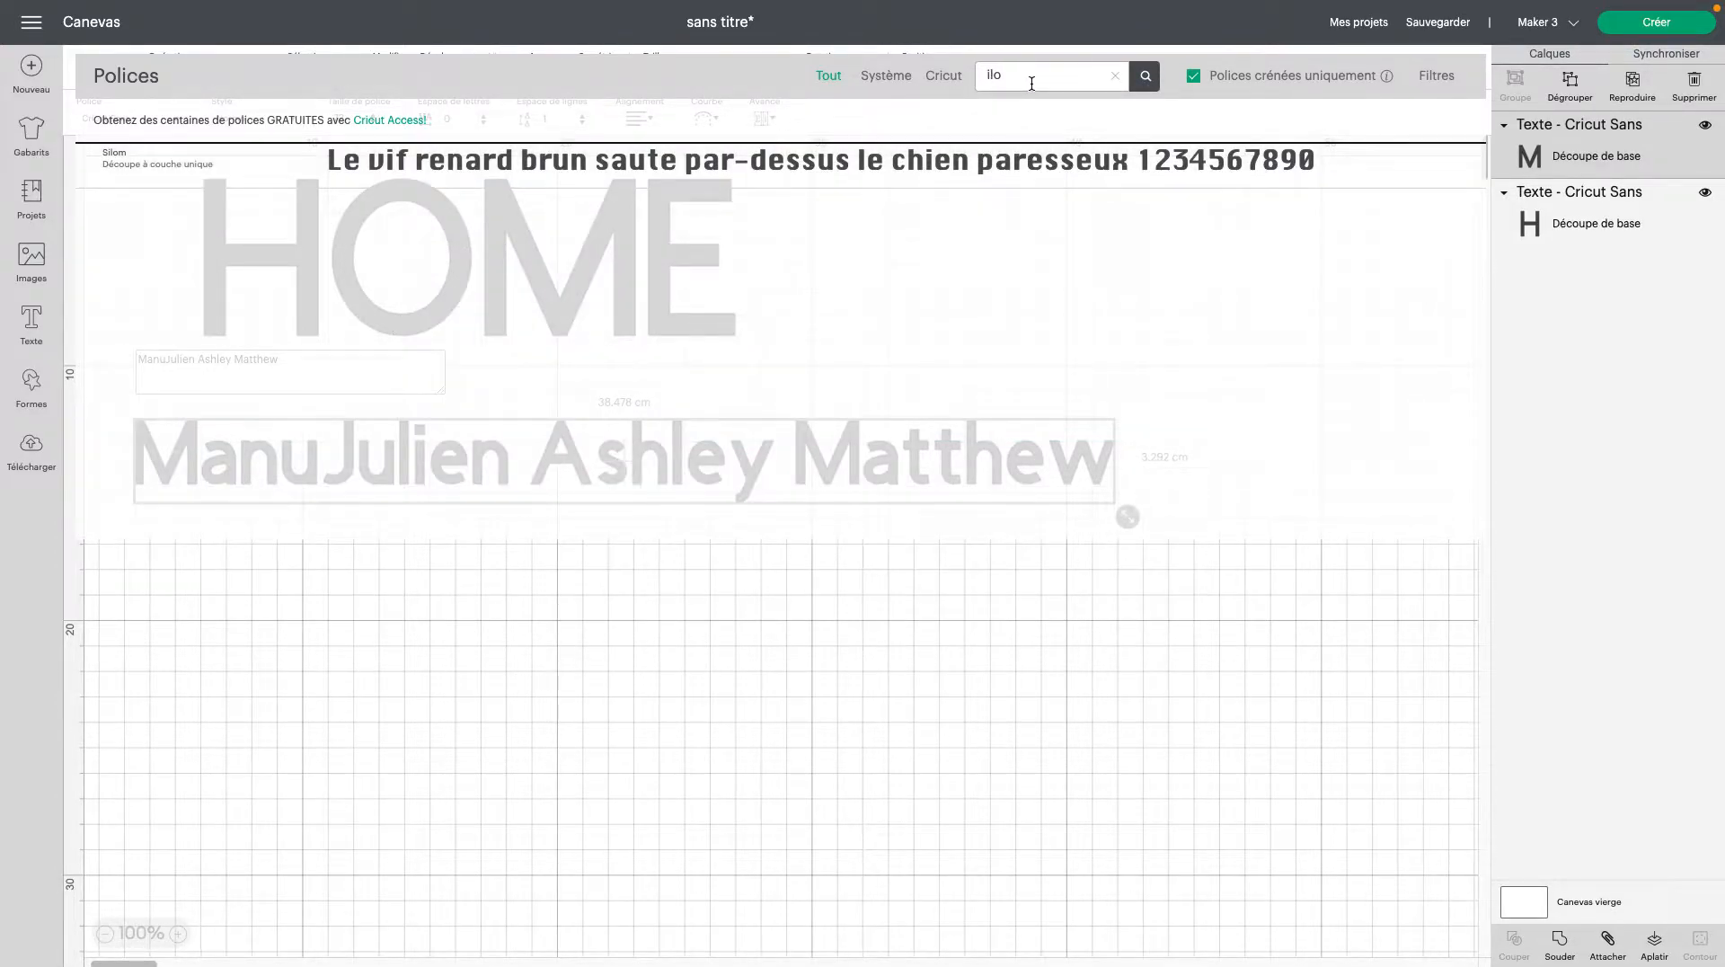
click(992, 75)
text(love)
click(1143, 77)
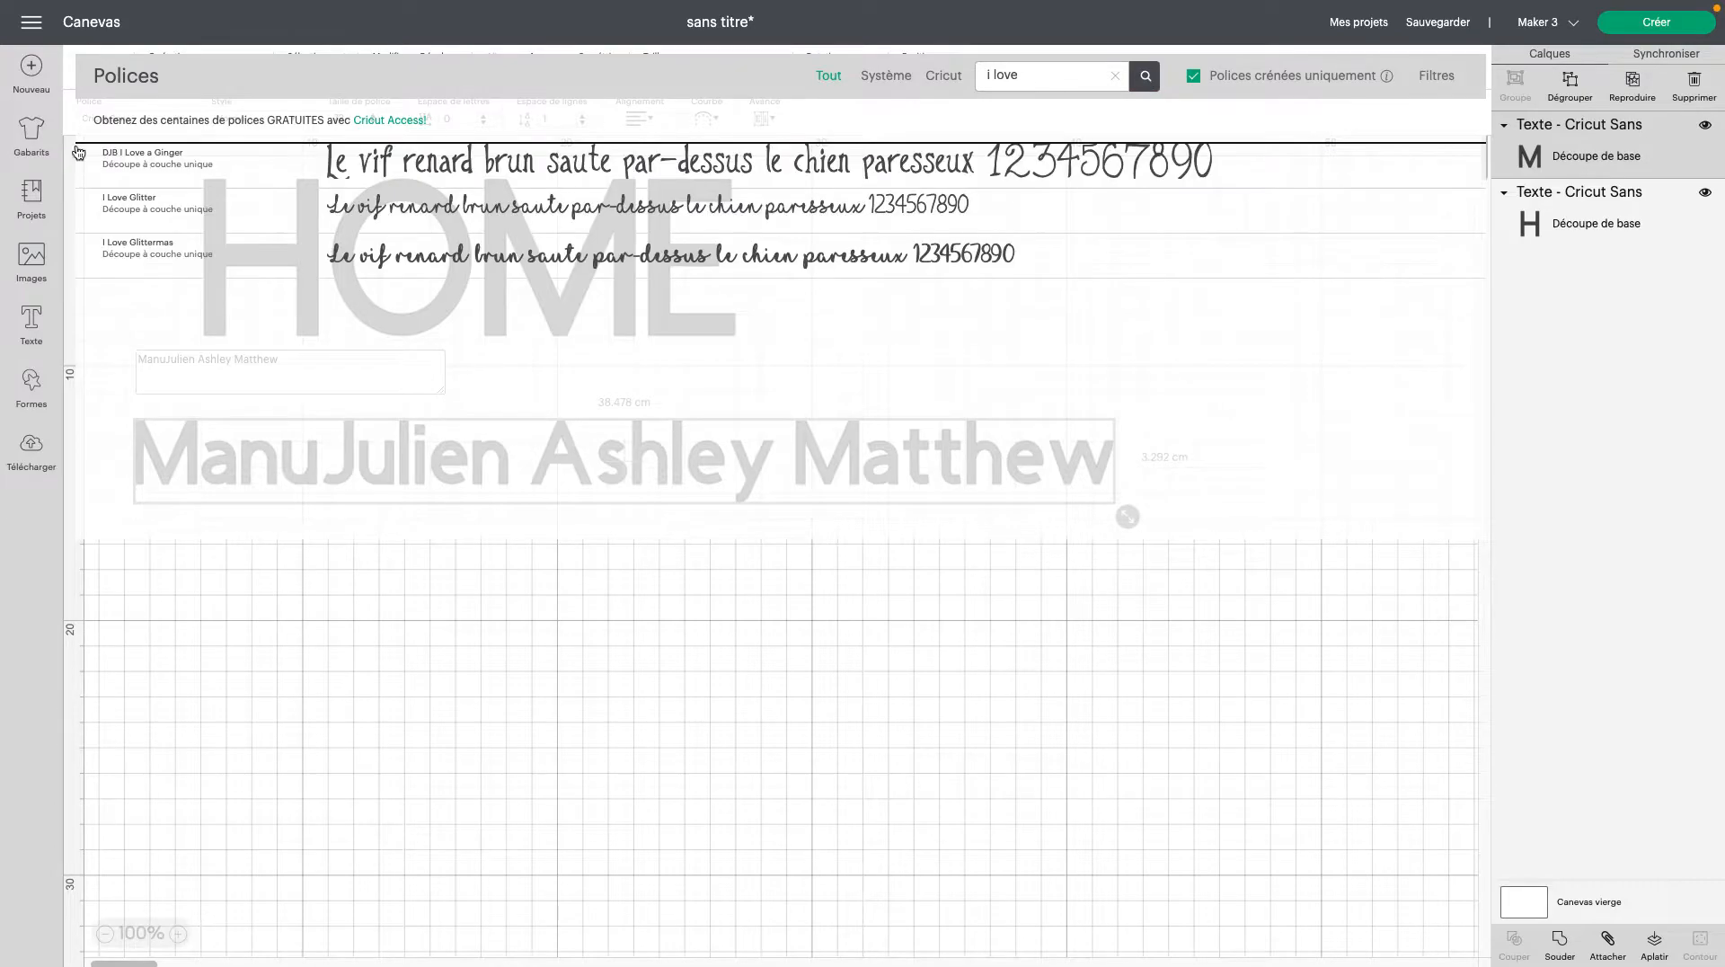
click(416, 212)
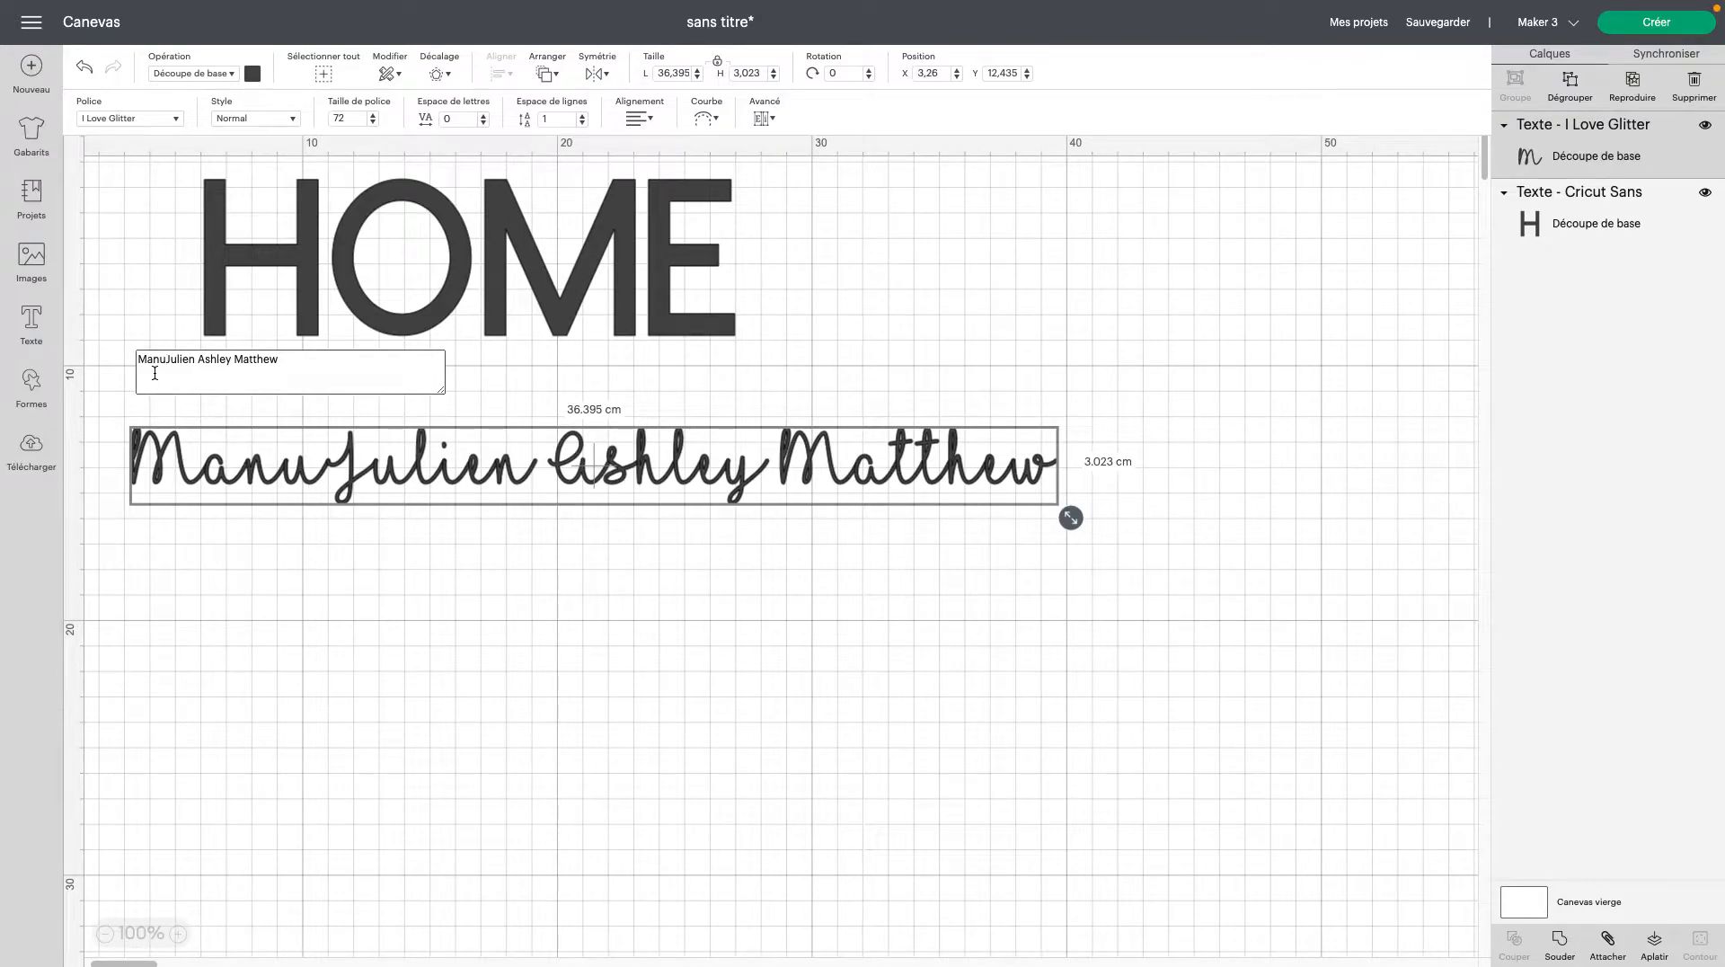
- Join all four names with | characters as heart connectors, replacing the remaining spaces between them
key(ctrl+v)
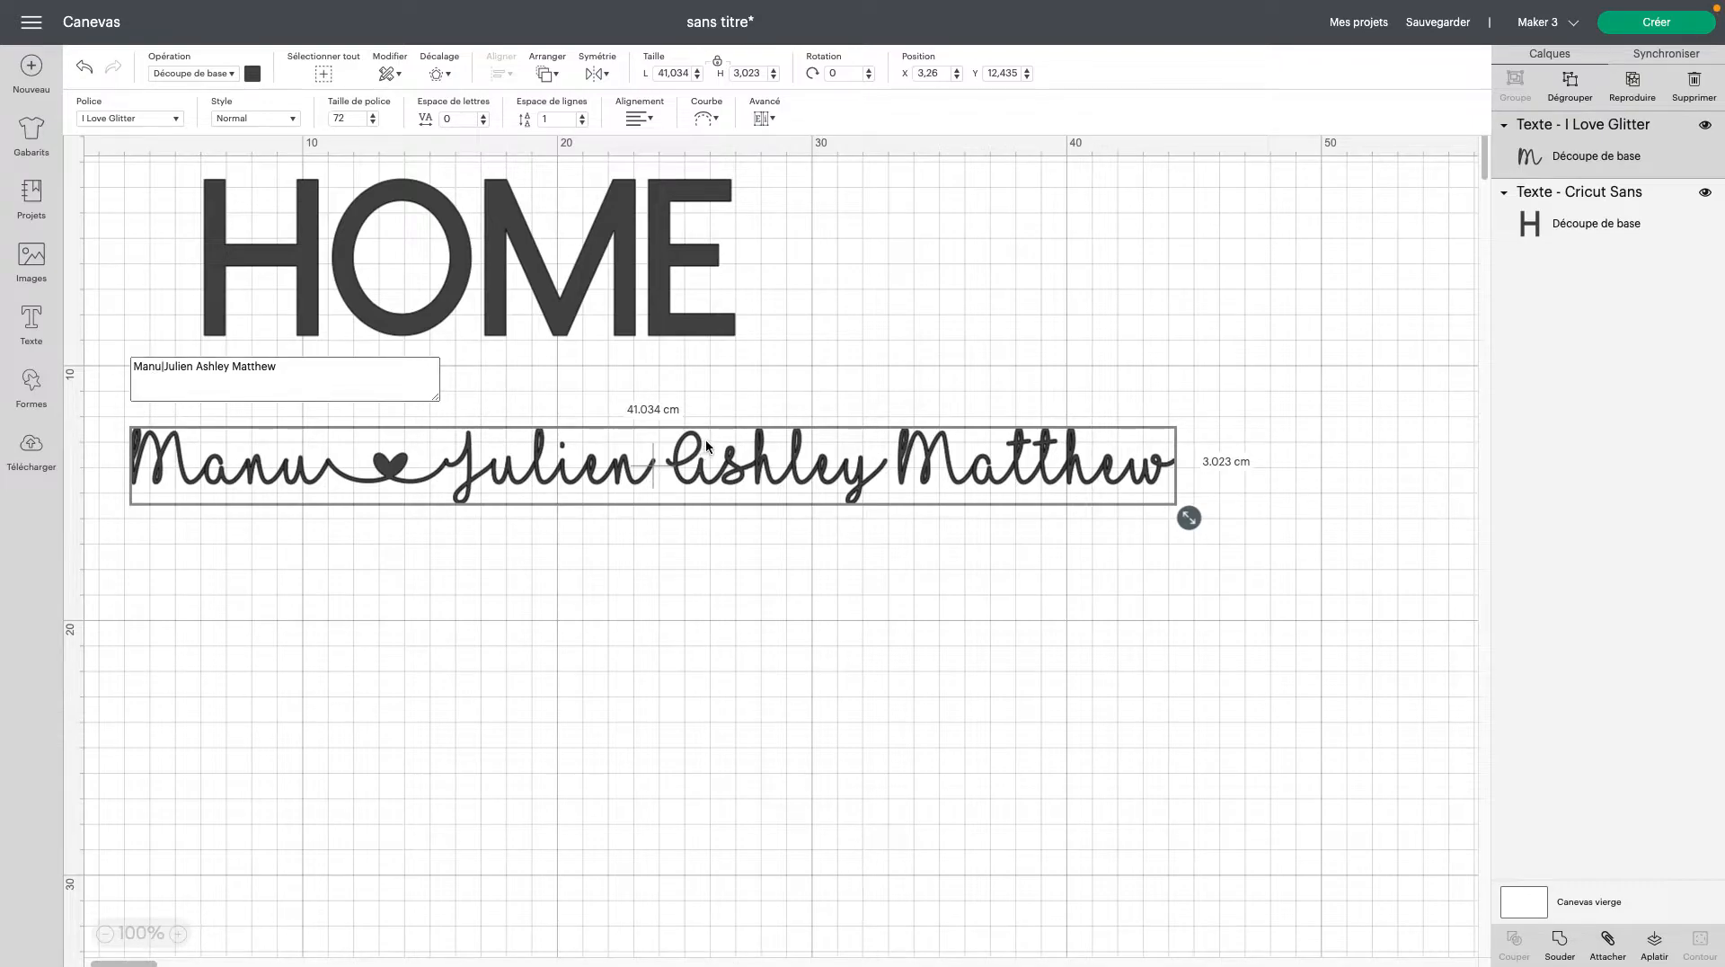
click(196, 381)
key(BackSpace)
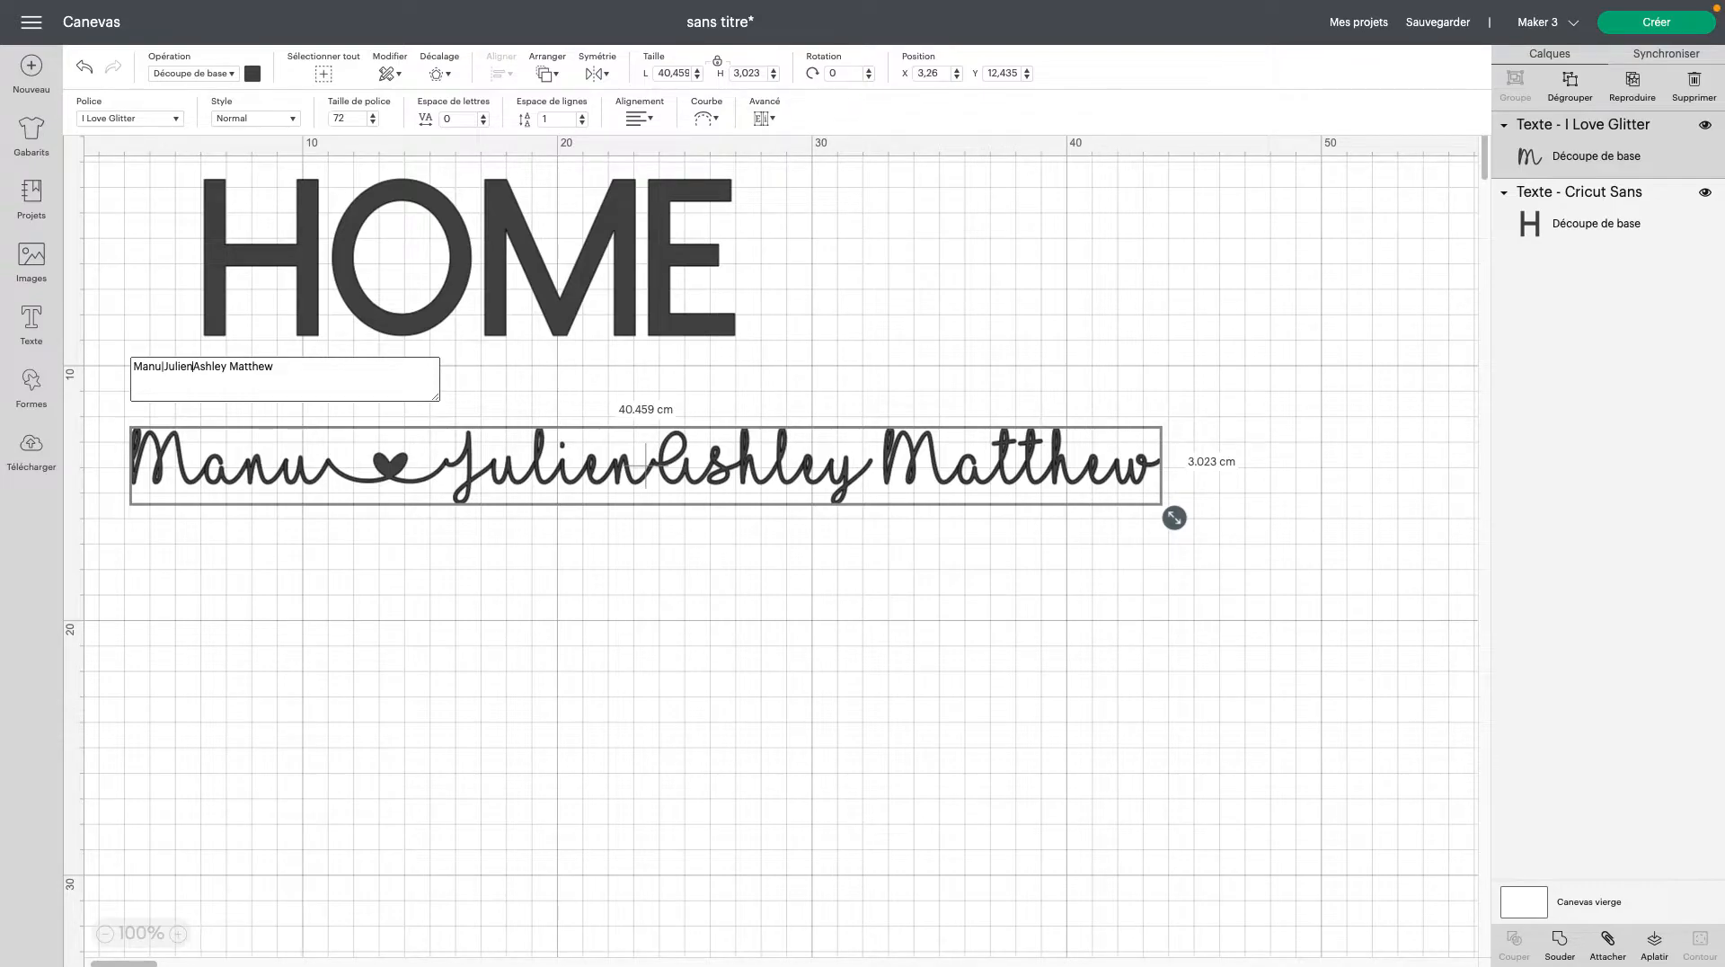
text(|)
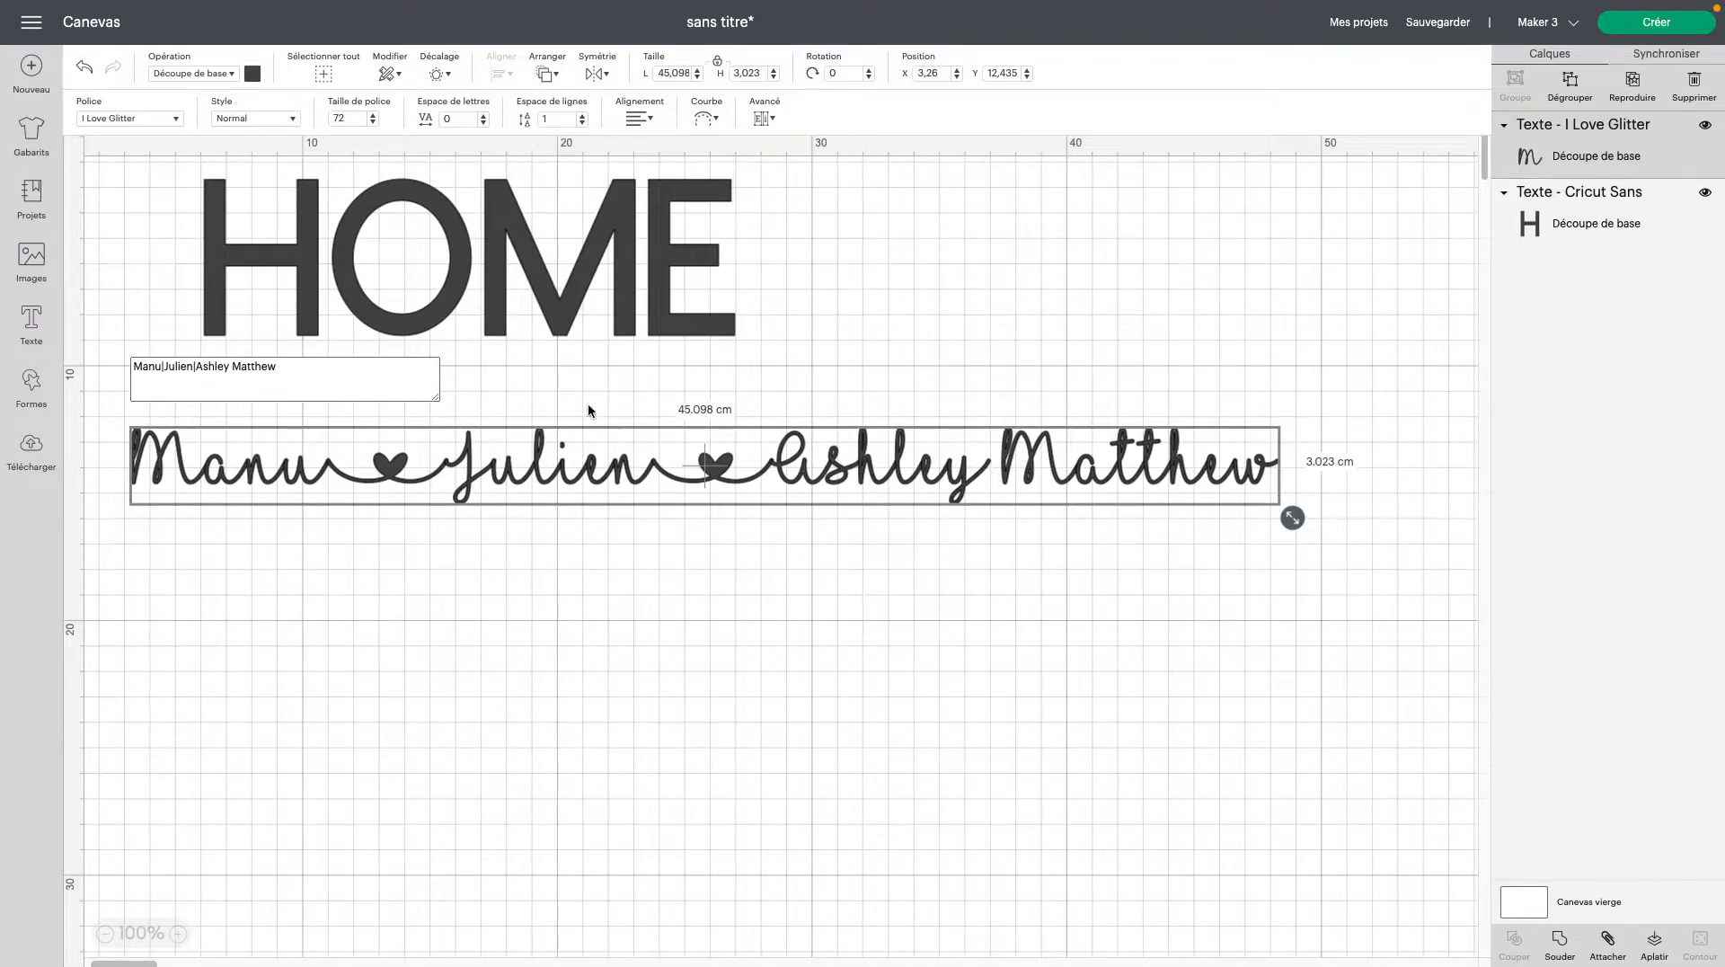
click(235, 370)
key(BackSpace)
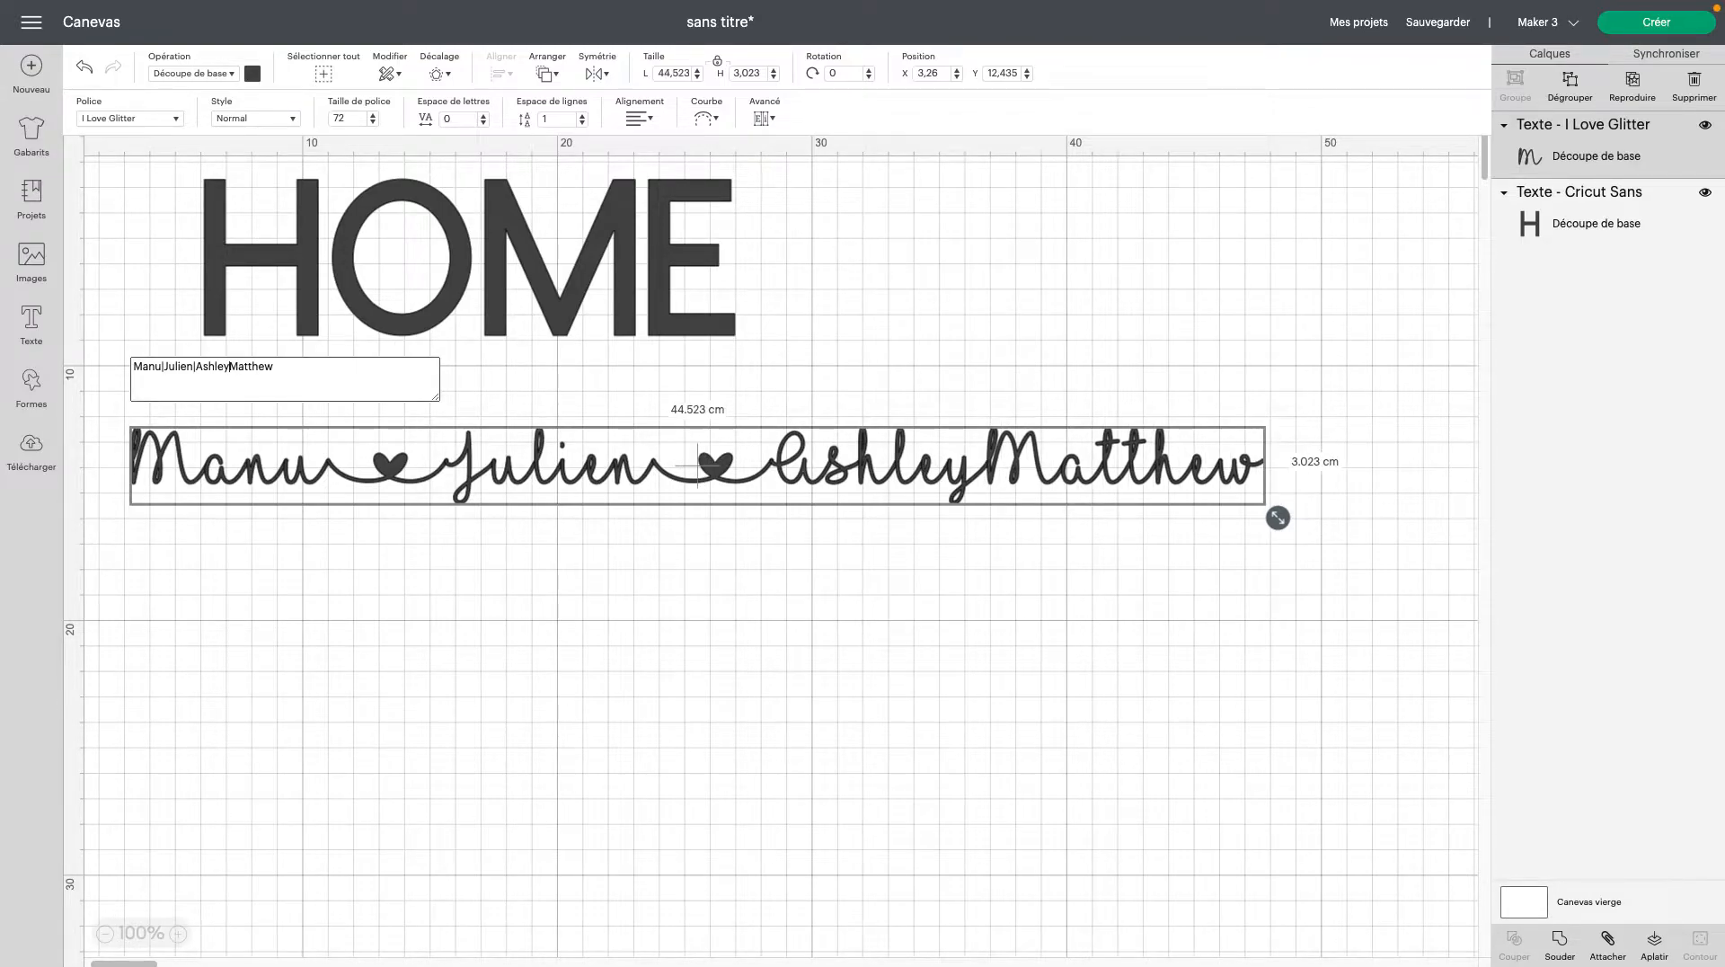
text(|)
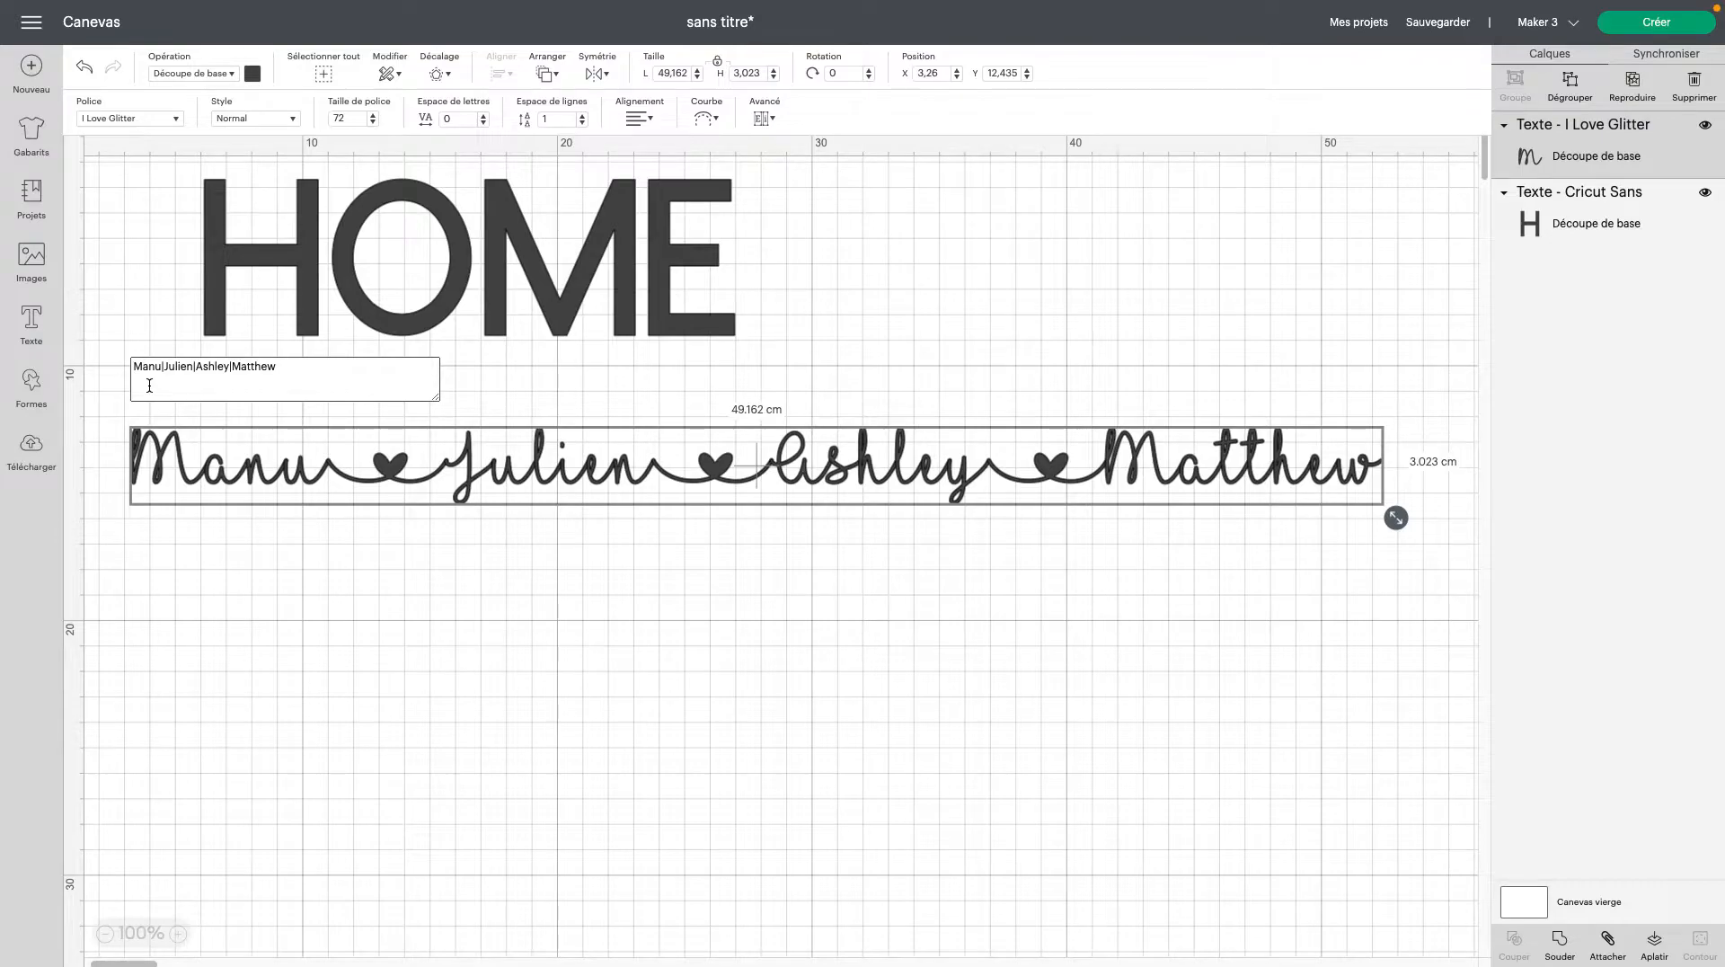
- Add [ before the first name and ] after the last name as the line's end flourishes
text([)
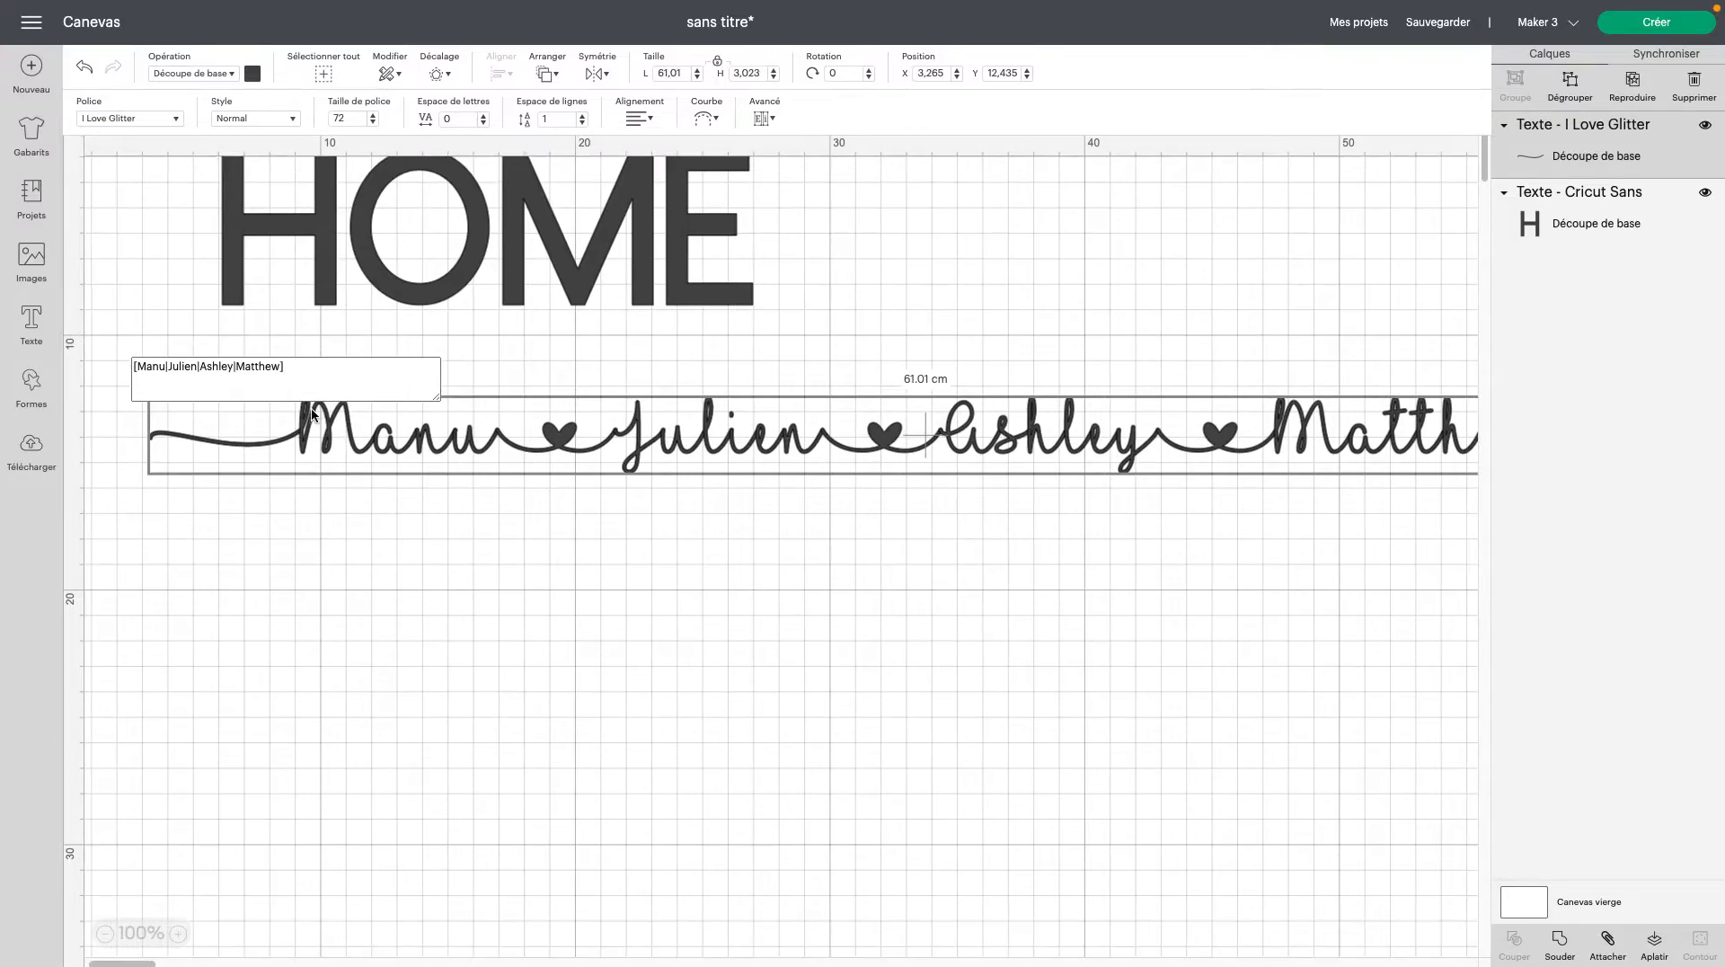
scroll(1245, 663, right, 3)
scroll(1245, 662, right, 1)
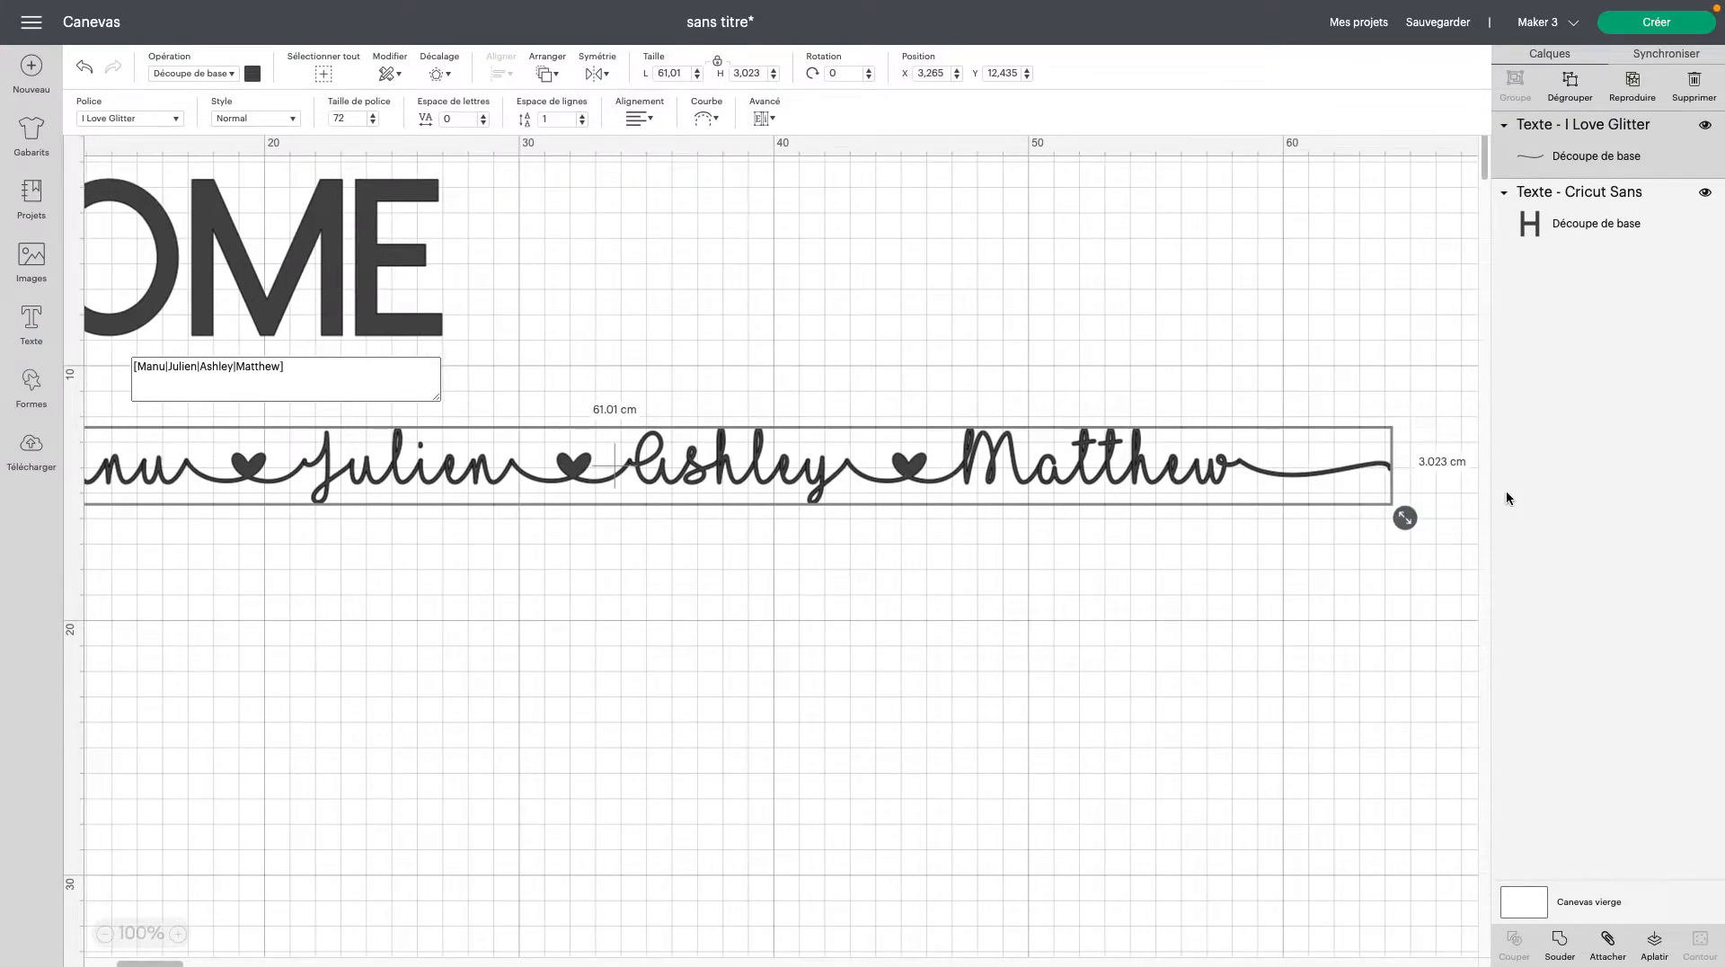
scroll(871, 411, down, 1)
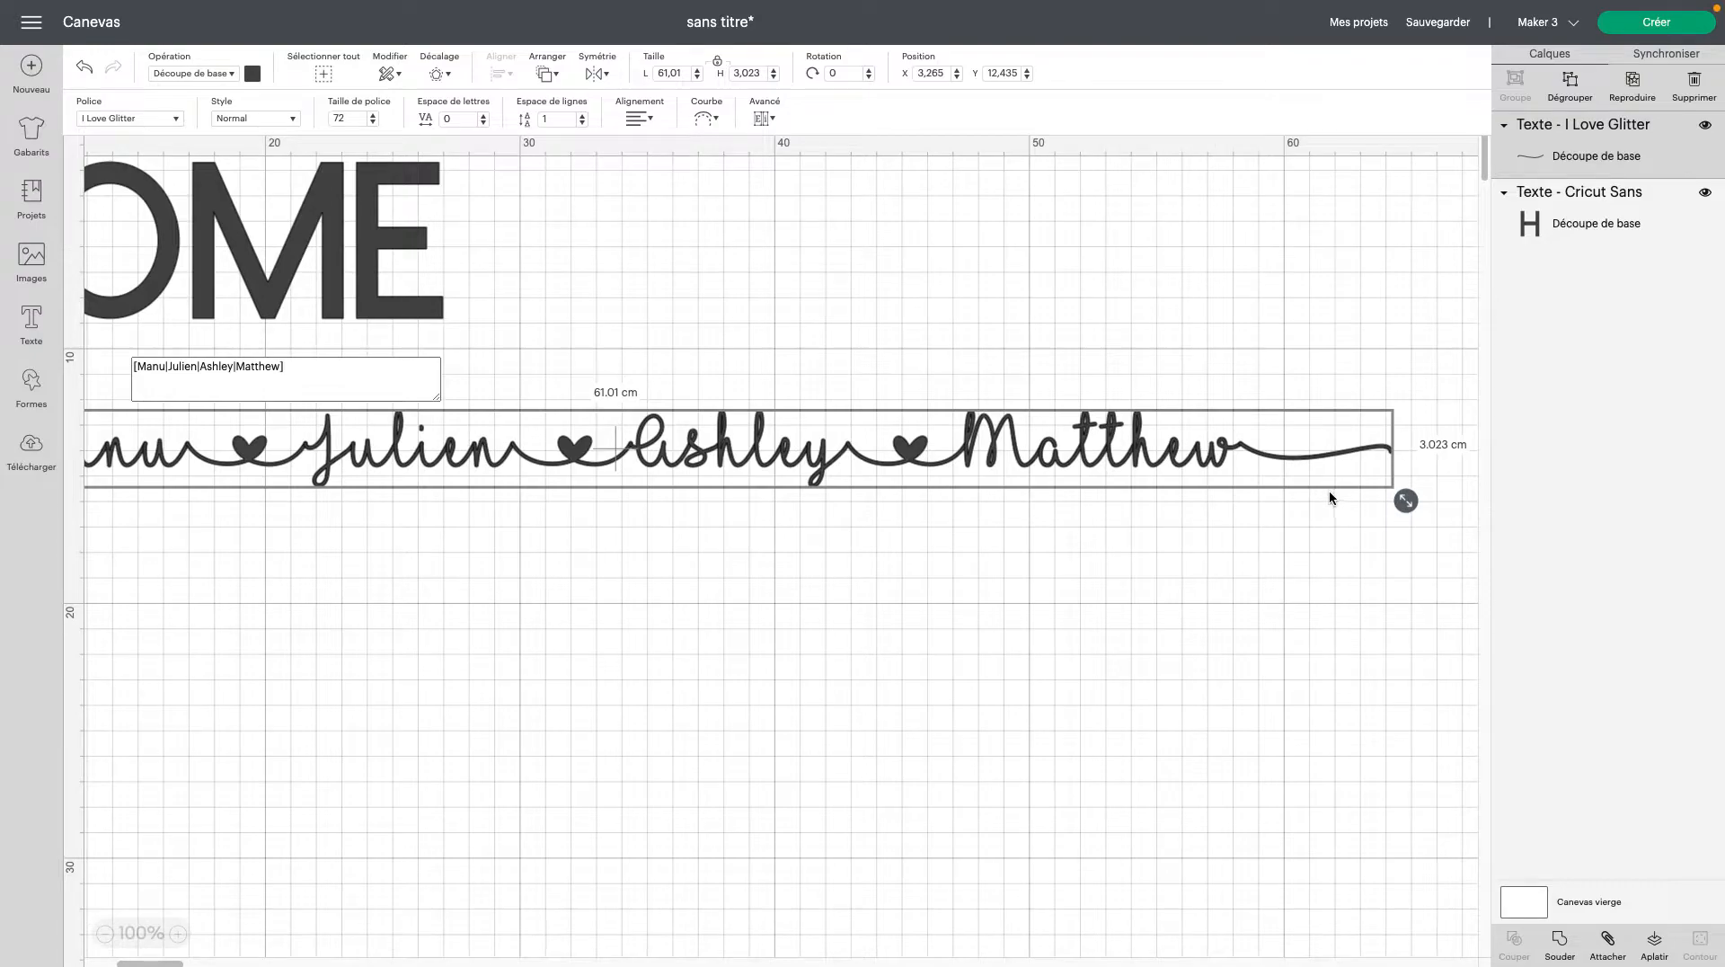
- Scale the names text down to about 16 cm wide and position it beneath HOME
drag(1405, 500, 387, 449)
scroll(417, 550, left, 3)
scroll(417, 551, left, 2)
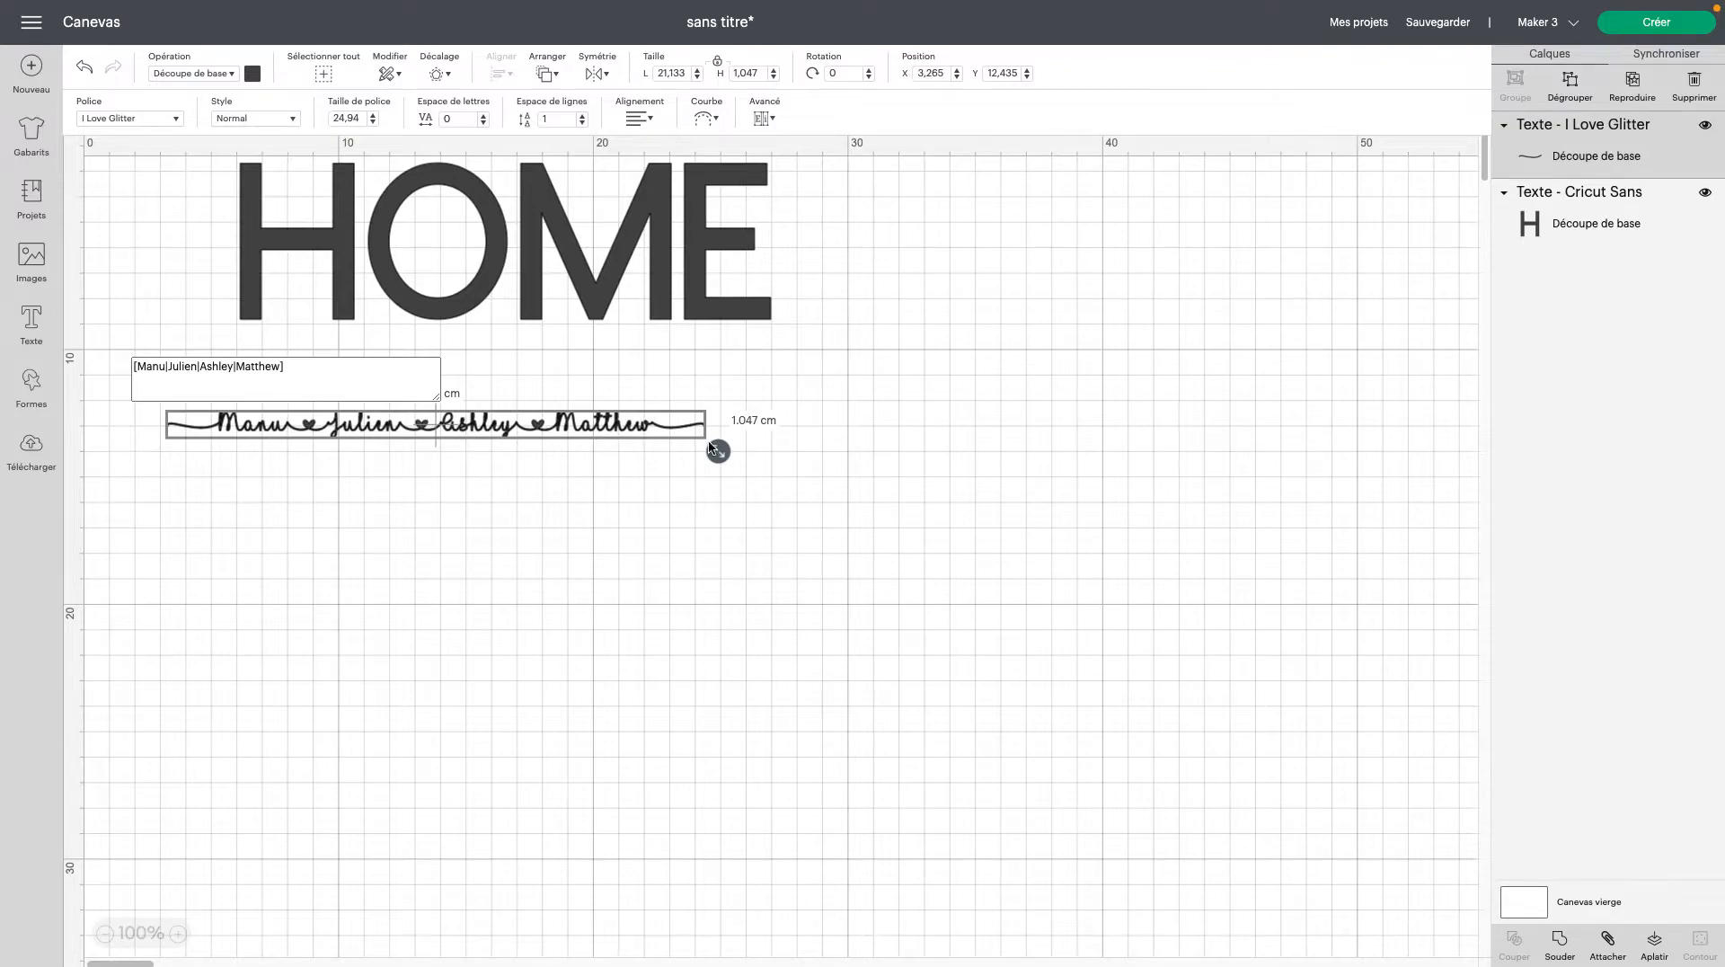
drag(591, 418, 661, 410)
drag(787, 443, 656, 437)
drag(531, 415, 552, 413)
- Scale HOME down to about 15.4 cm wide and move the names text closer beneath it
click(668, 281)
drag(787, 337, 648, 305)
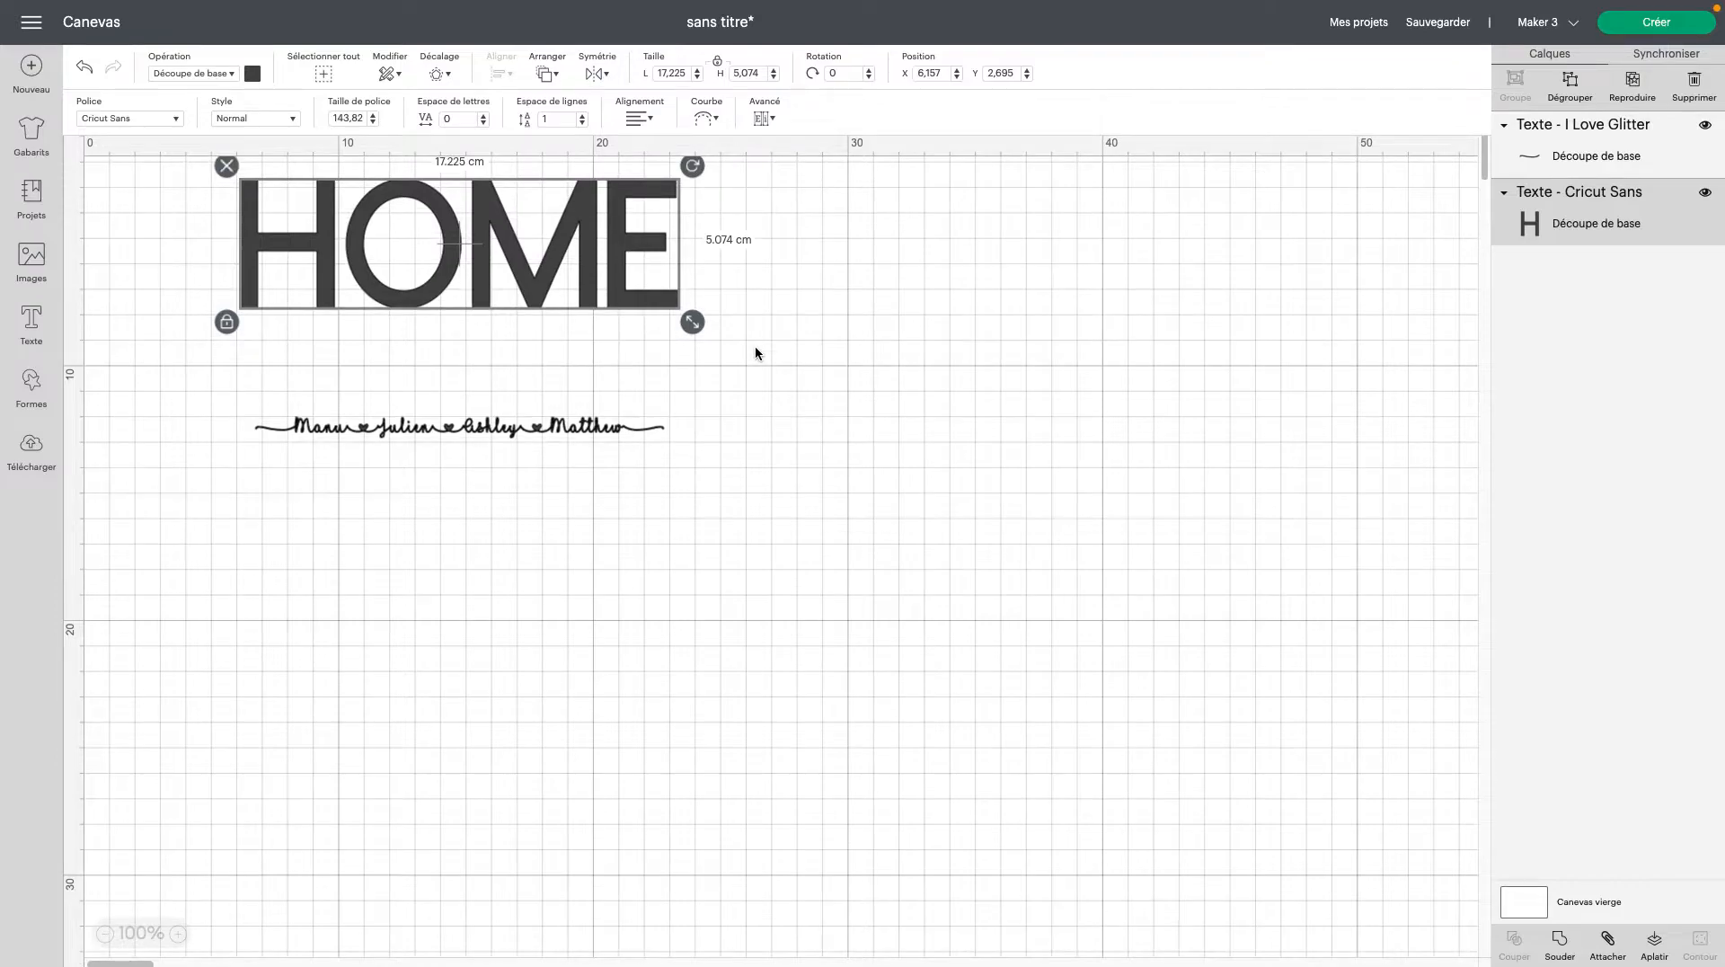
drag(471, 428, 484, 379)
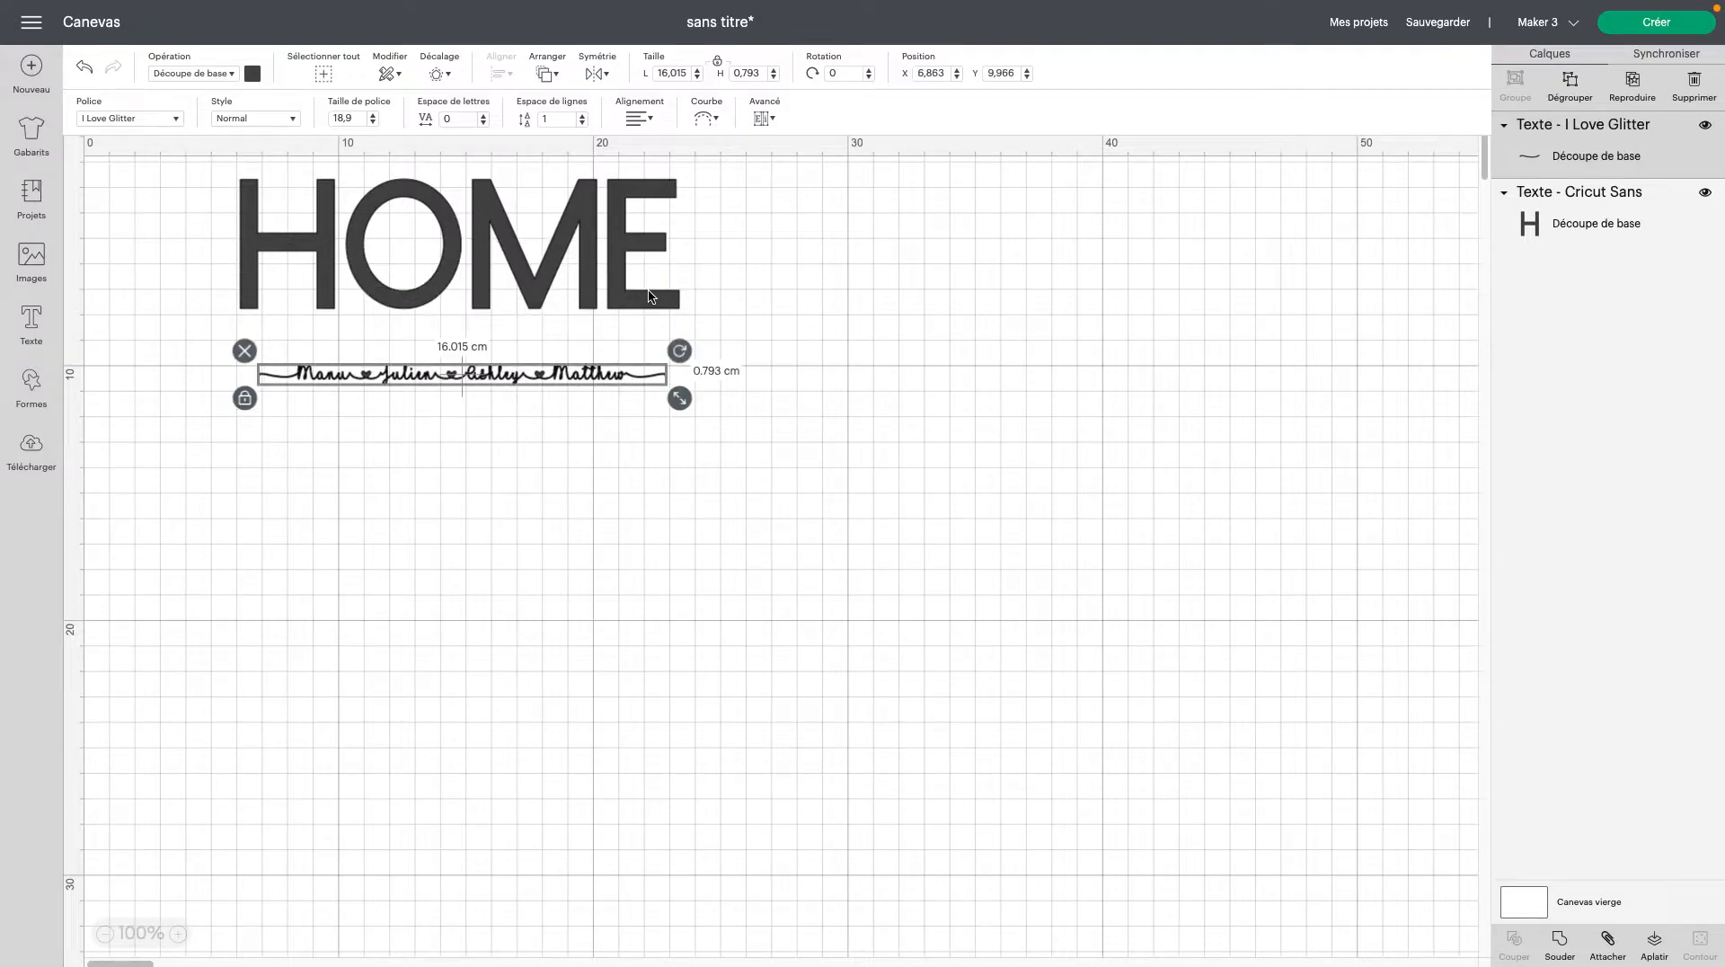
click(652, 295)
drag(693, 323, 645, 322)
scroll(488, 380, down, 1)
click(489, 378)
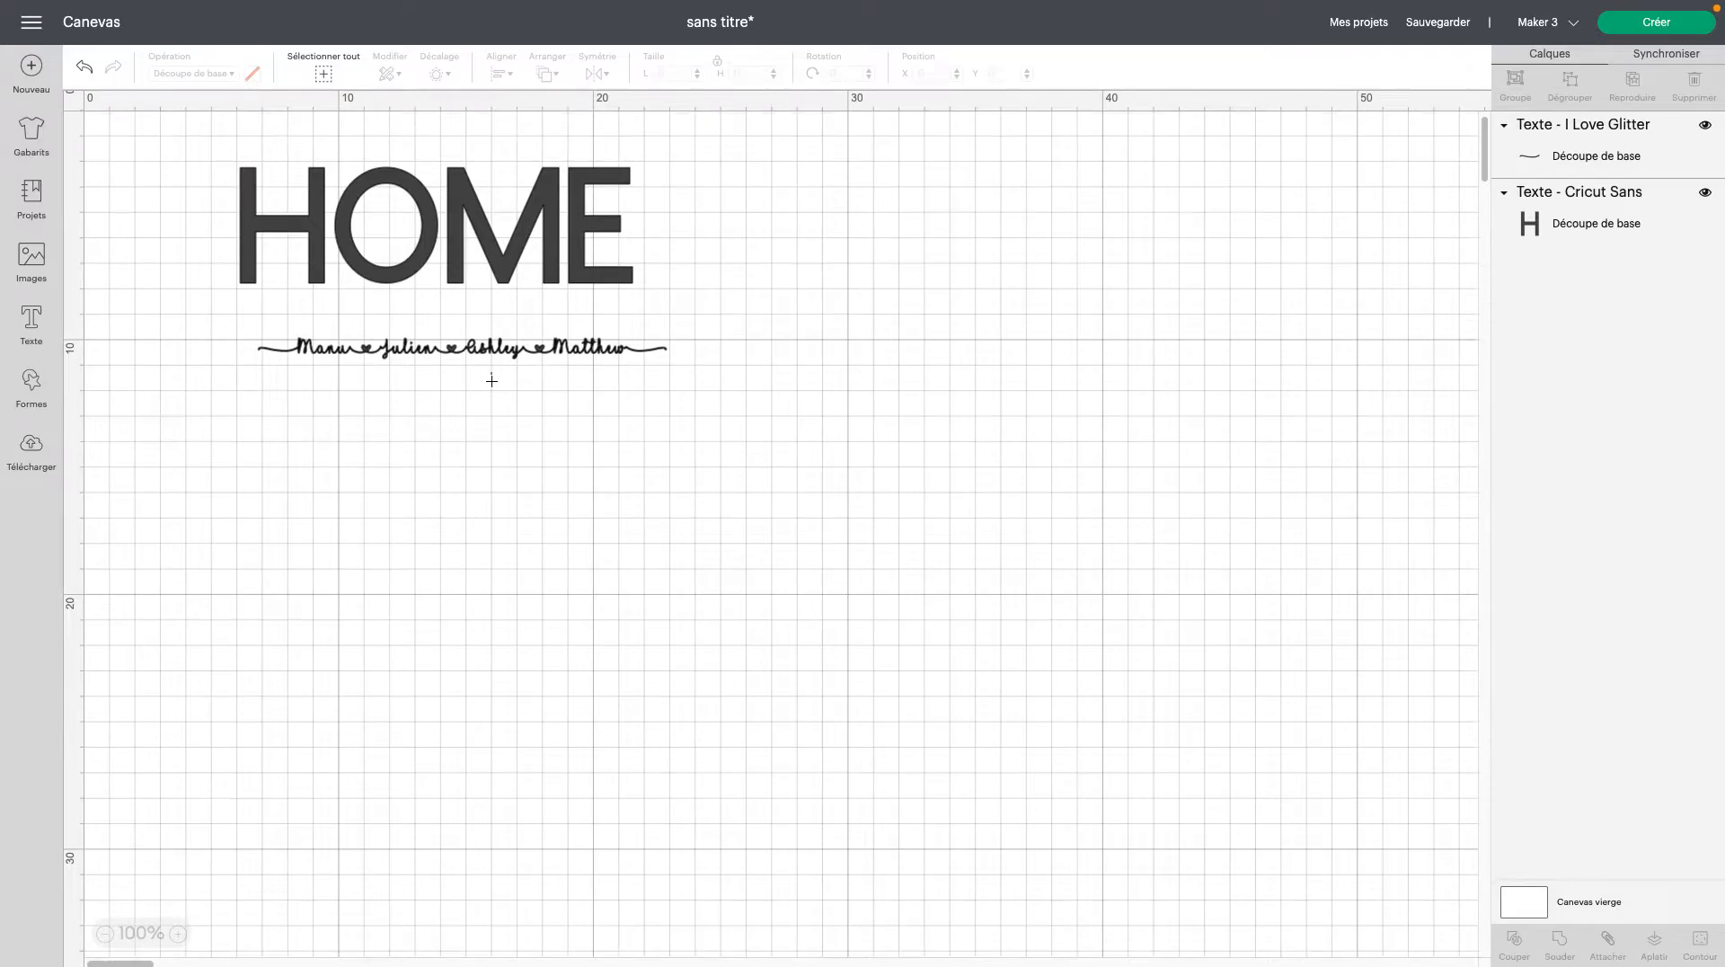
- Try placing the names text across the middle of HOME, and move it back beneath the word
drag(495, 350, 464, 233)
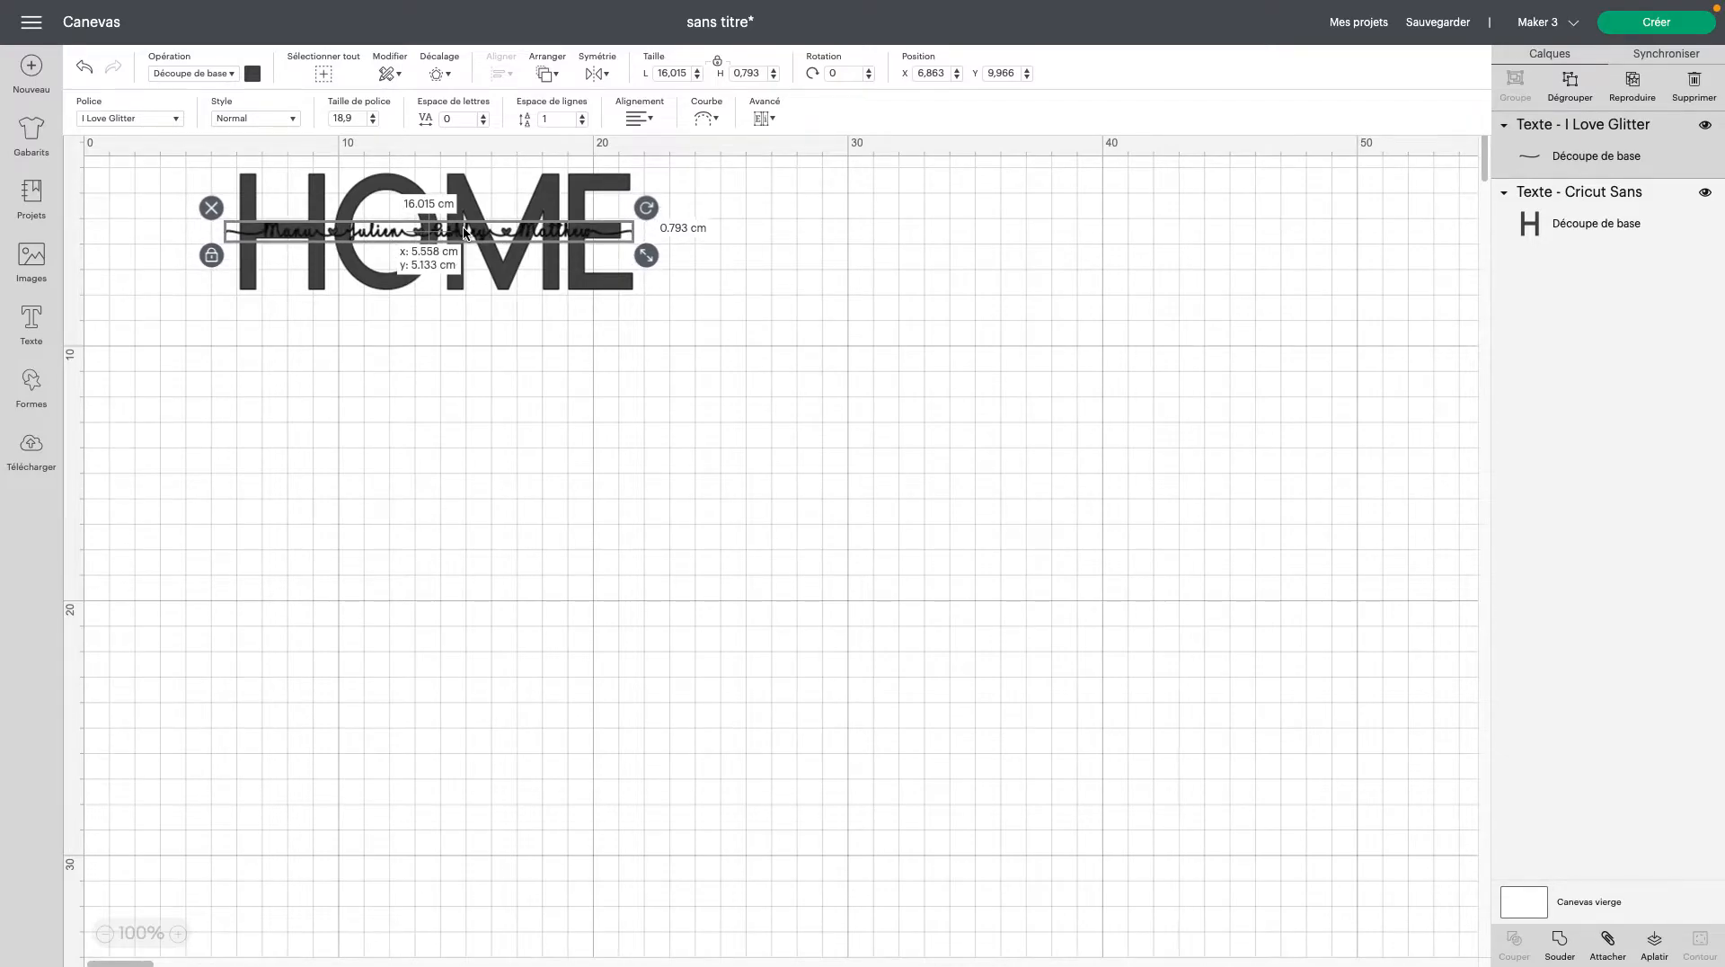
drag(464, 232, 482, 348)
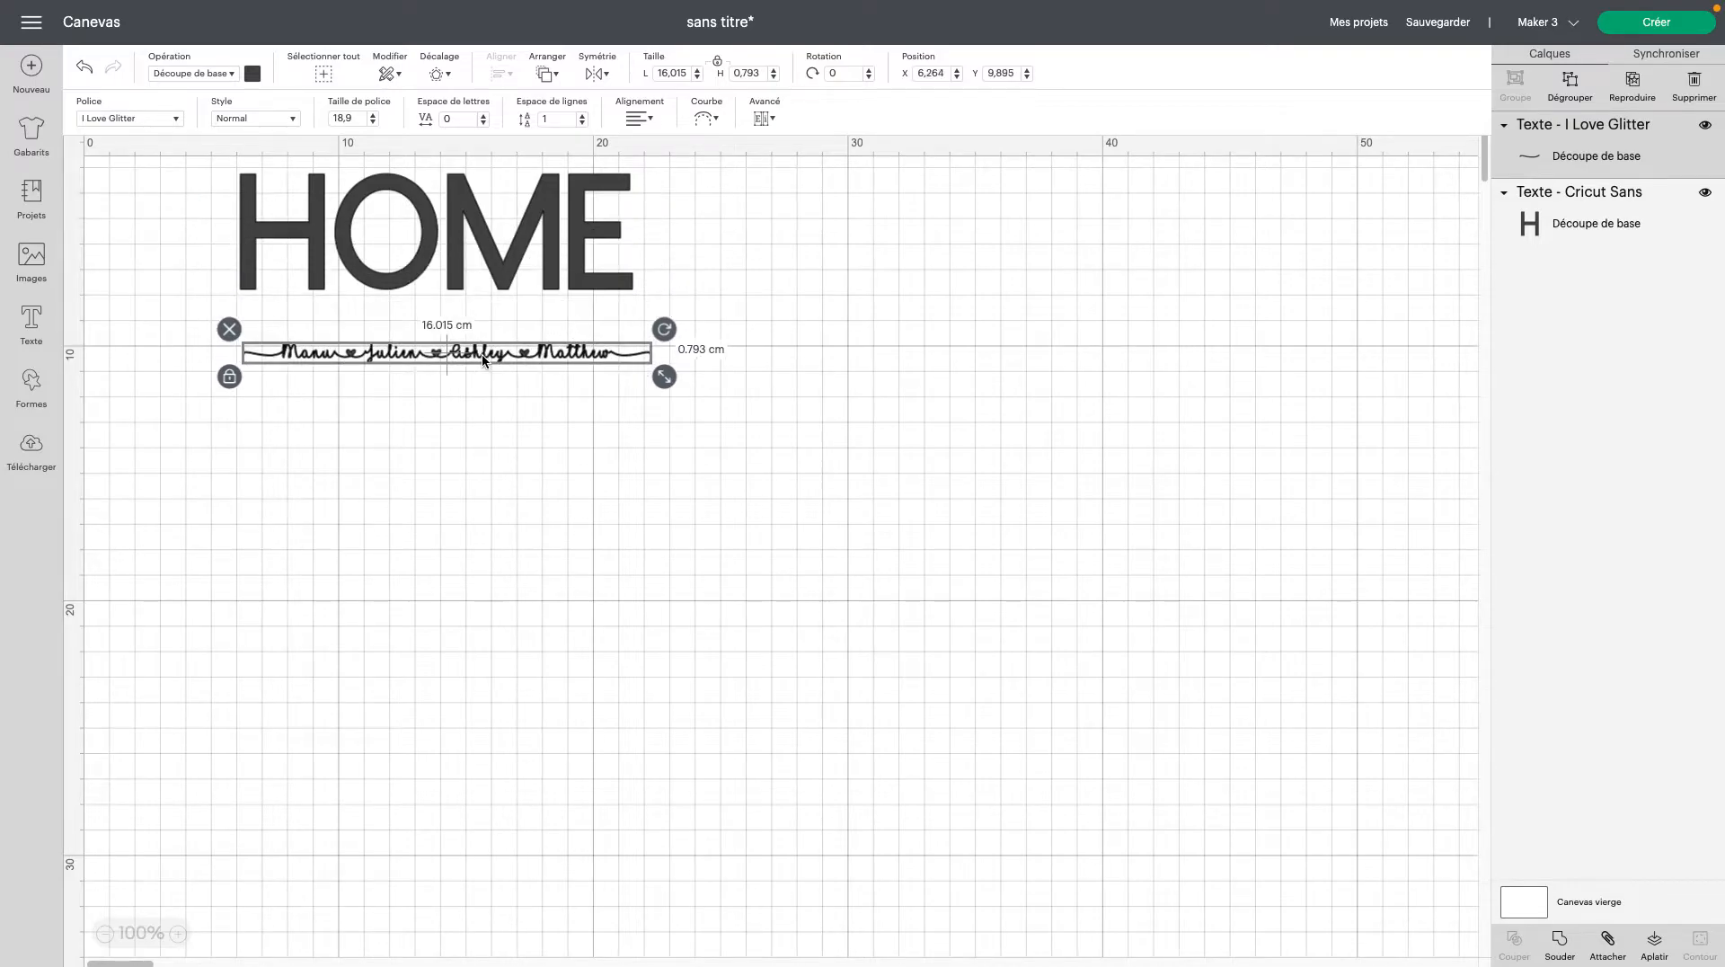
click(546, 220)
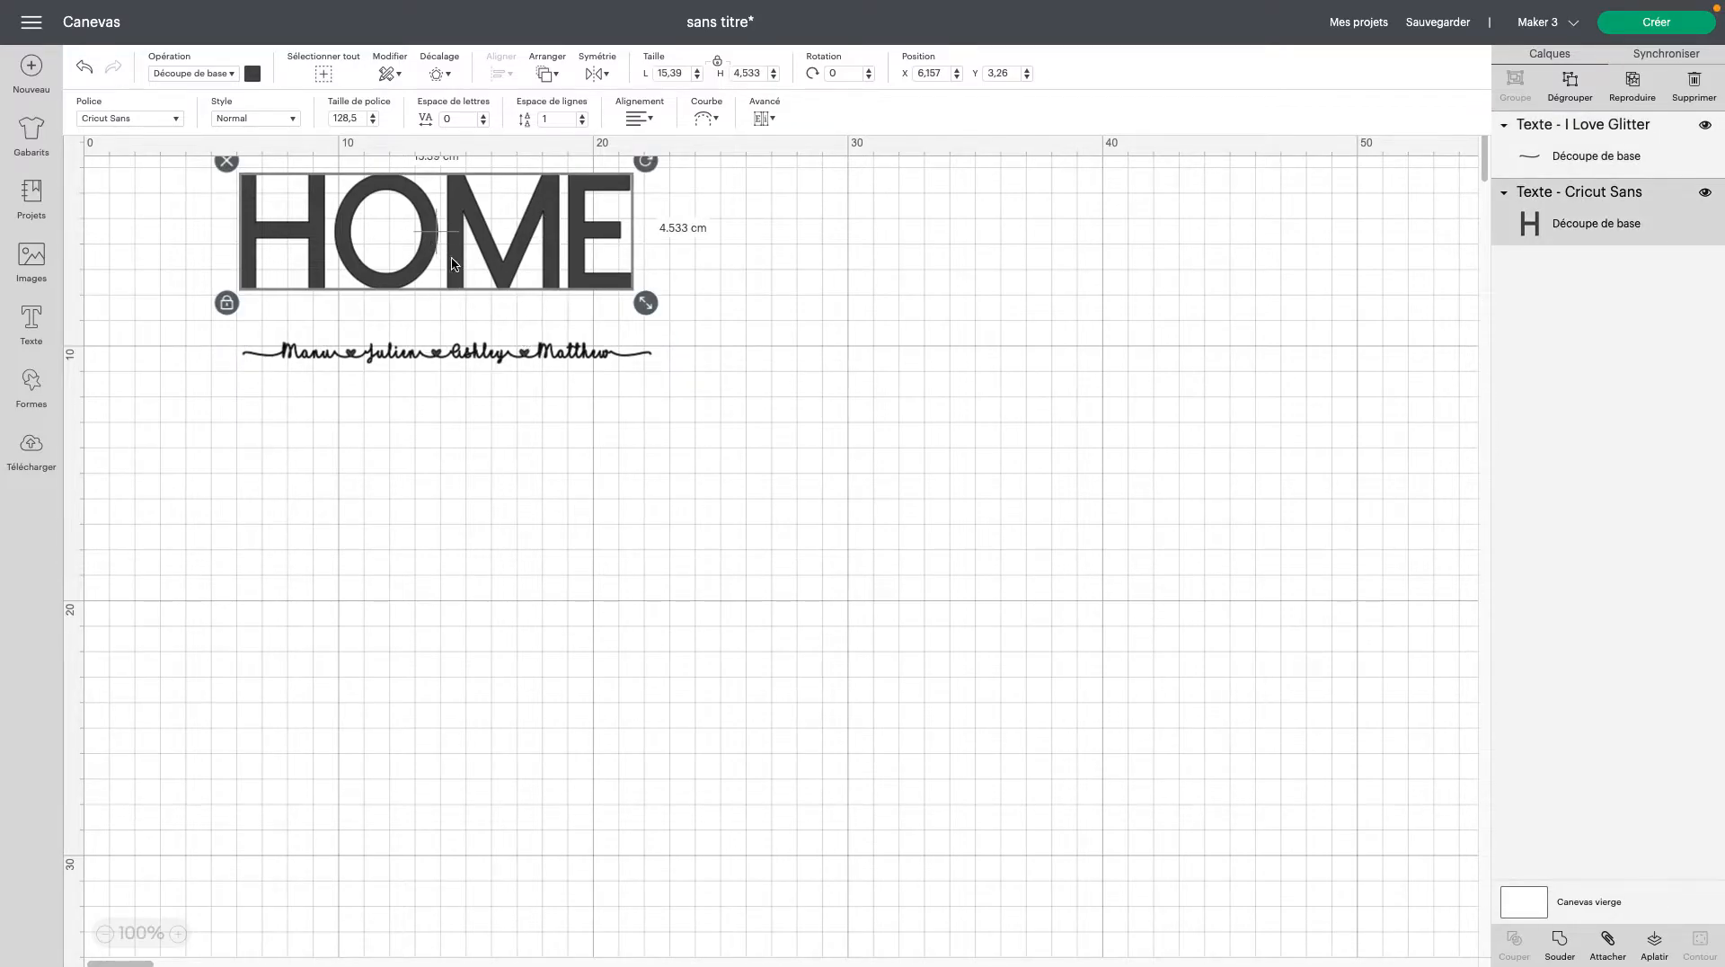
- Change the names text's operation to Impression, puis découpe and centre the text beneath HOME
click(455, 354)
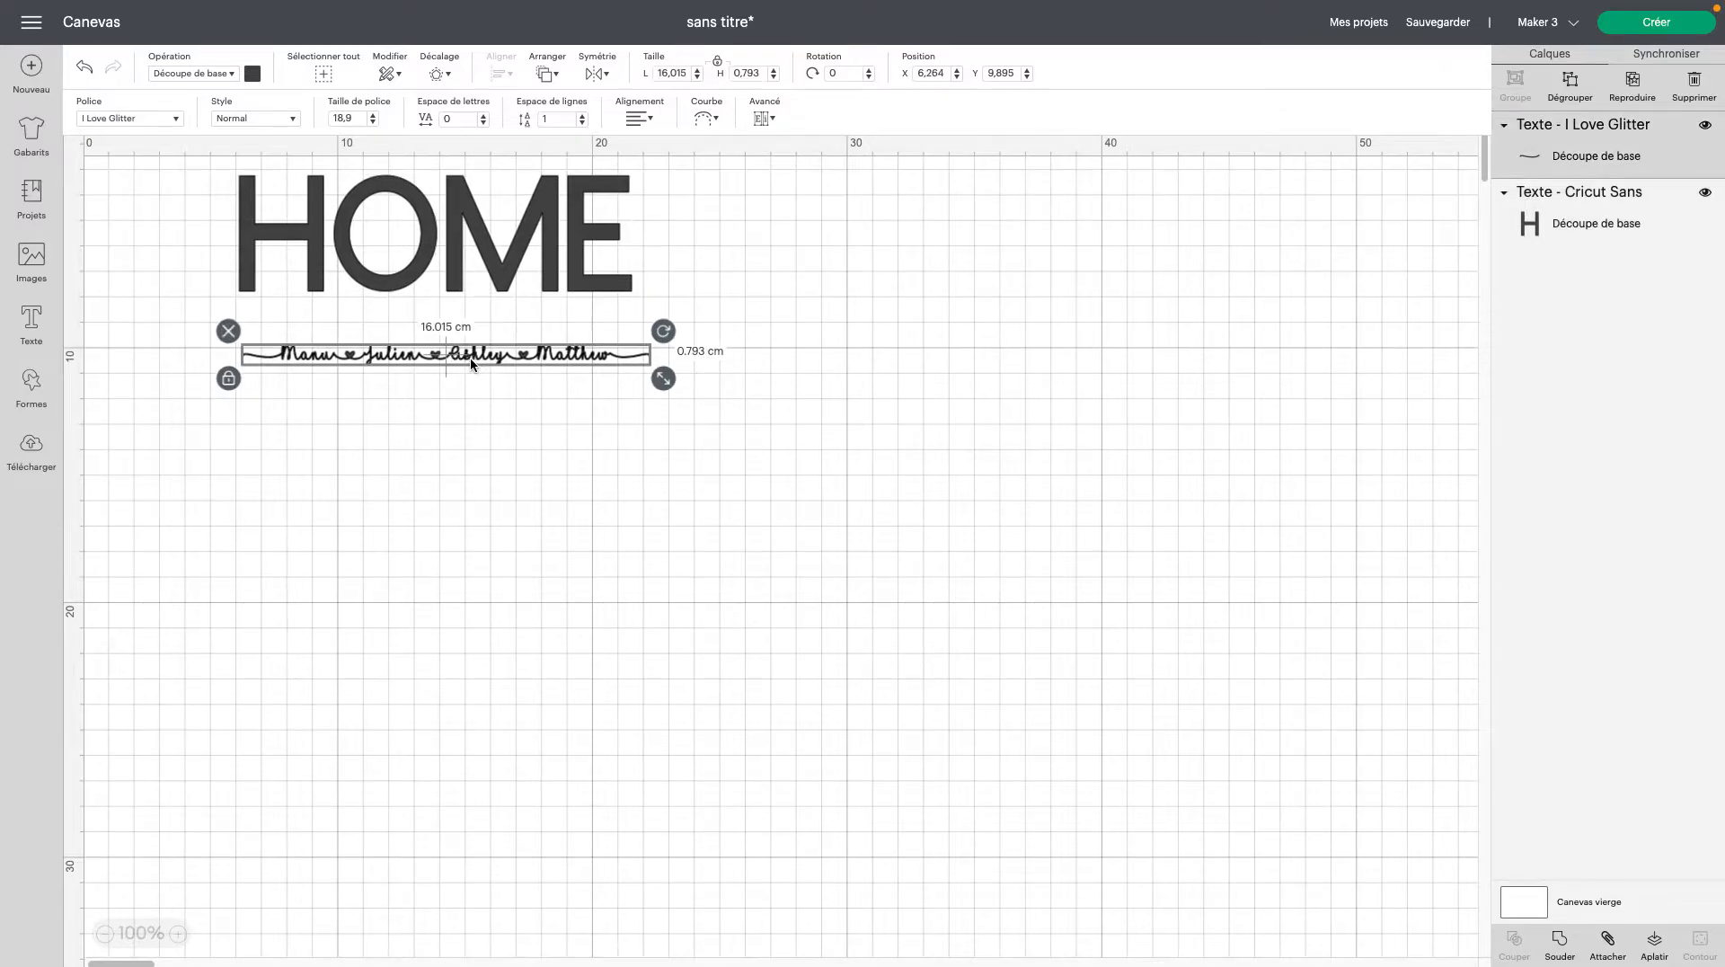
click(232, 73)
click(195, 371)
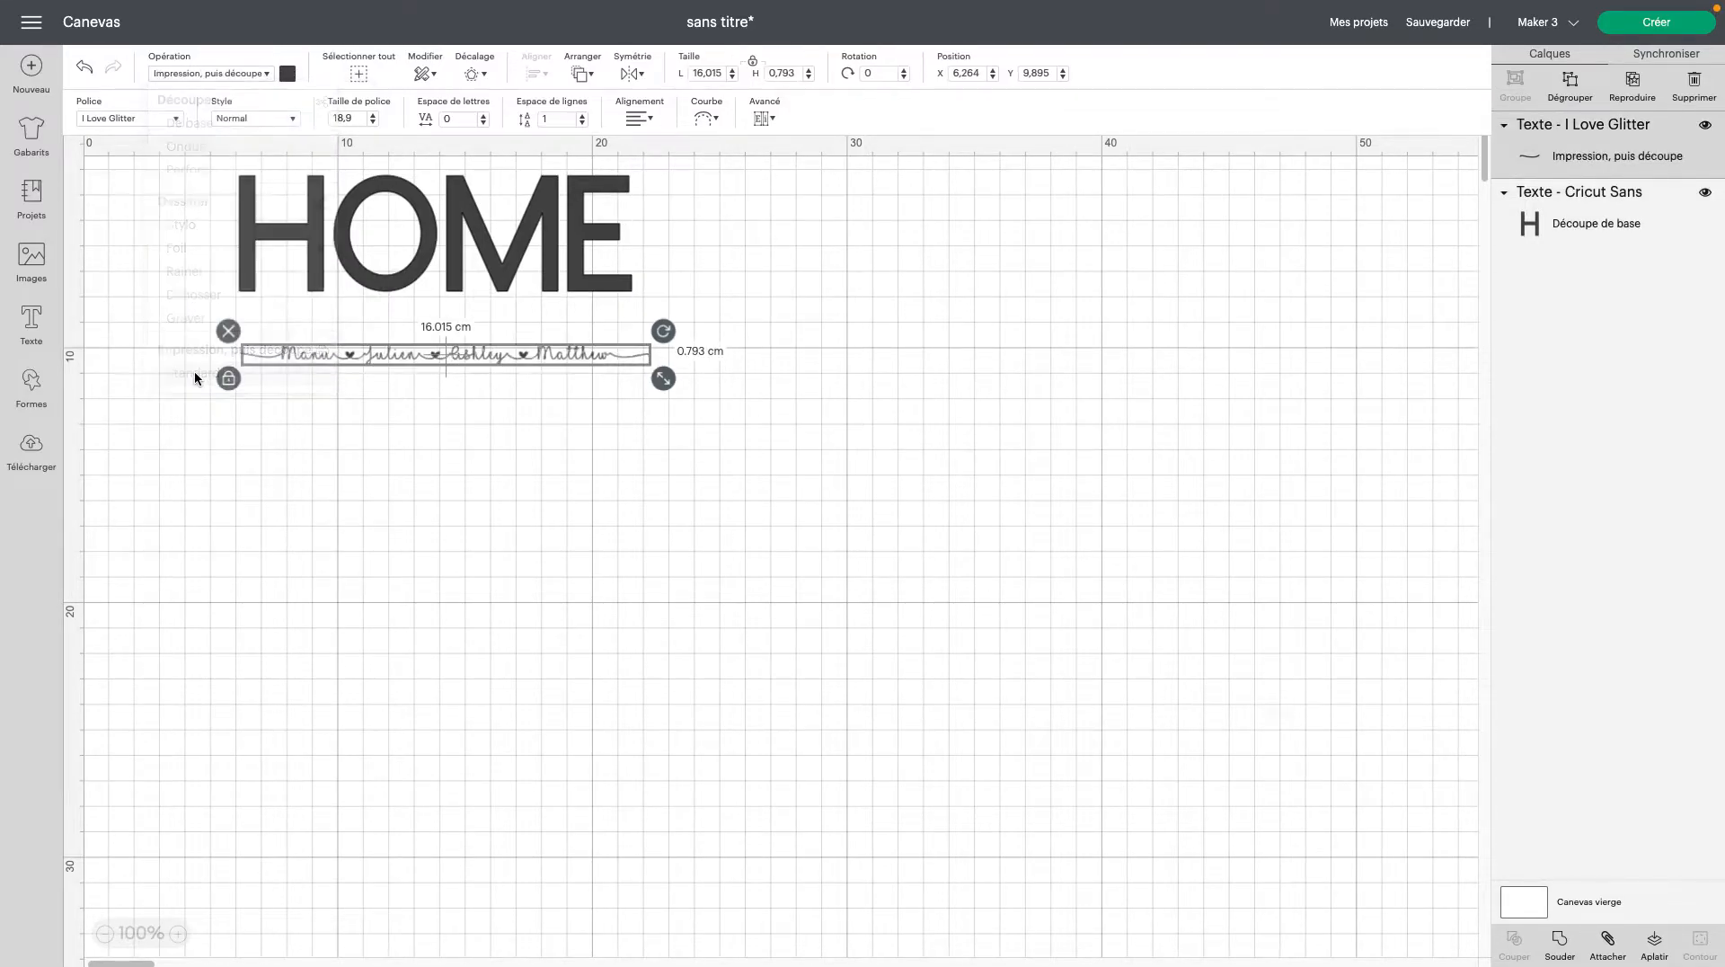
scroll(473, 373, up, 1)
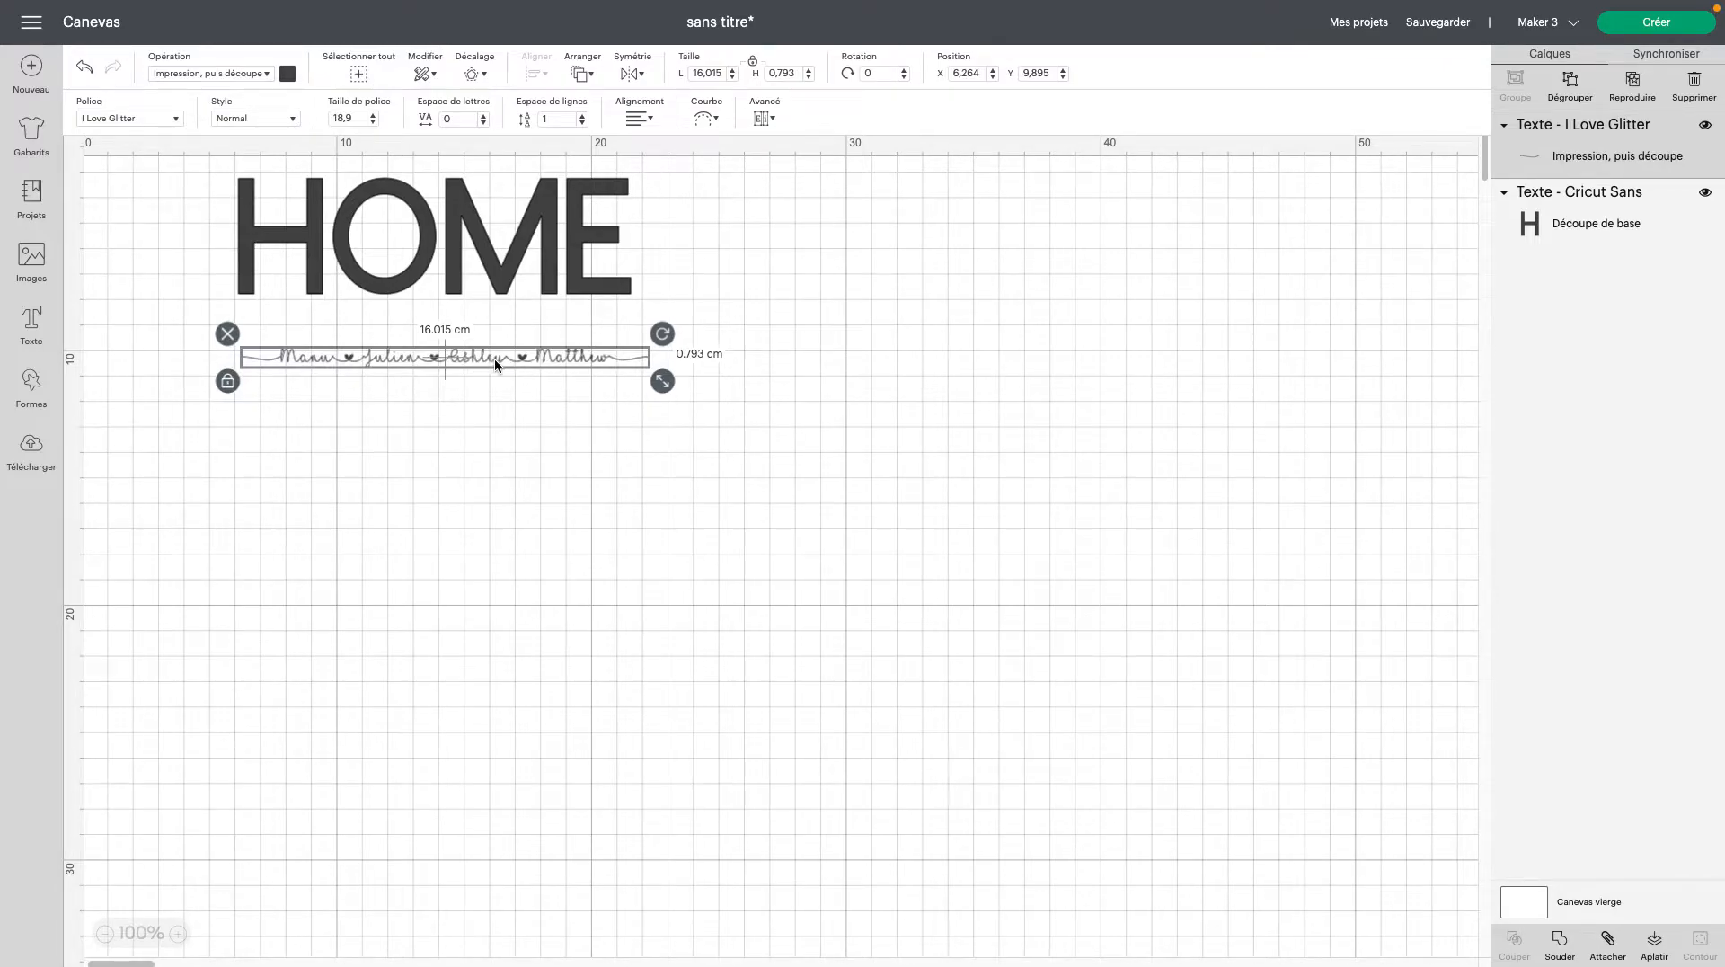
drag(493, 359, 516, 361)
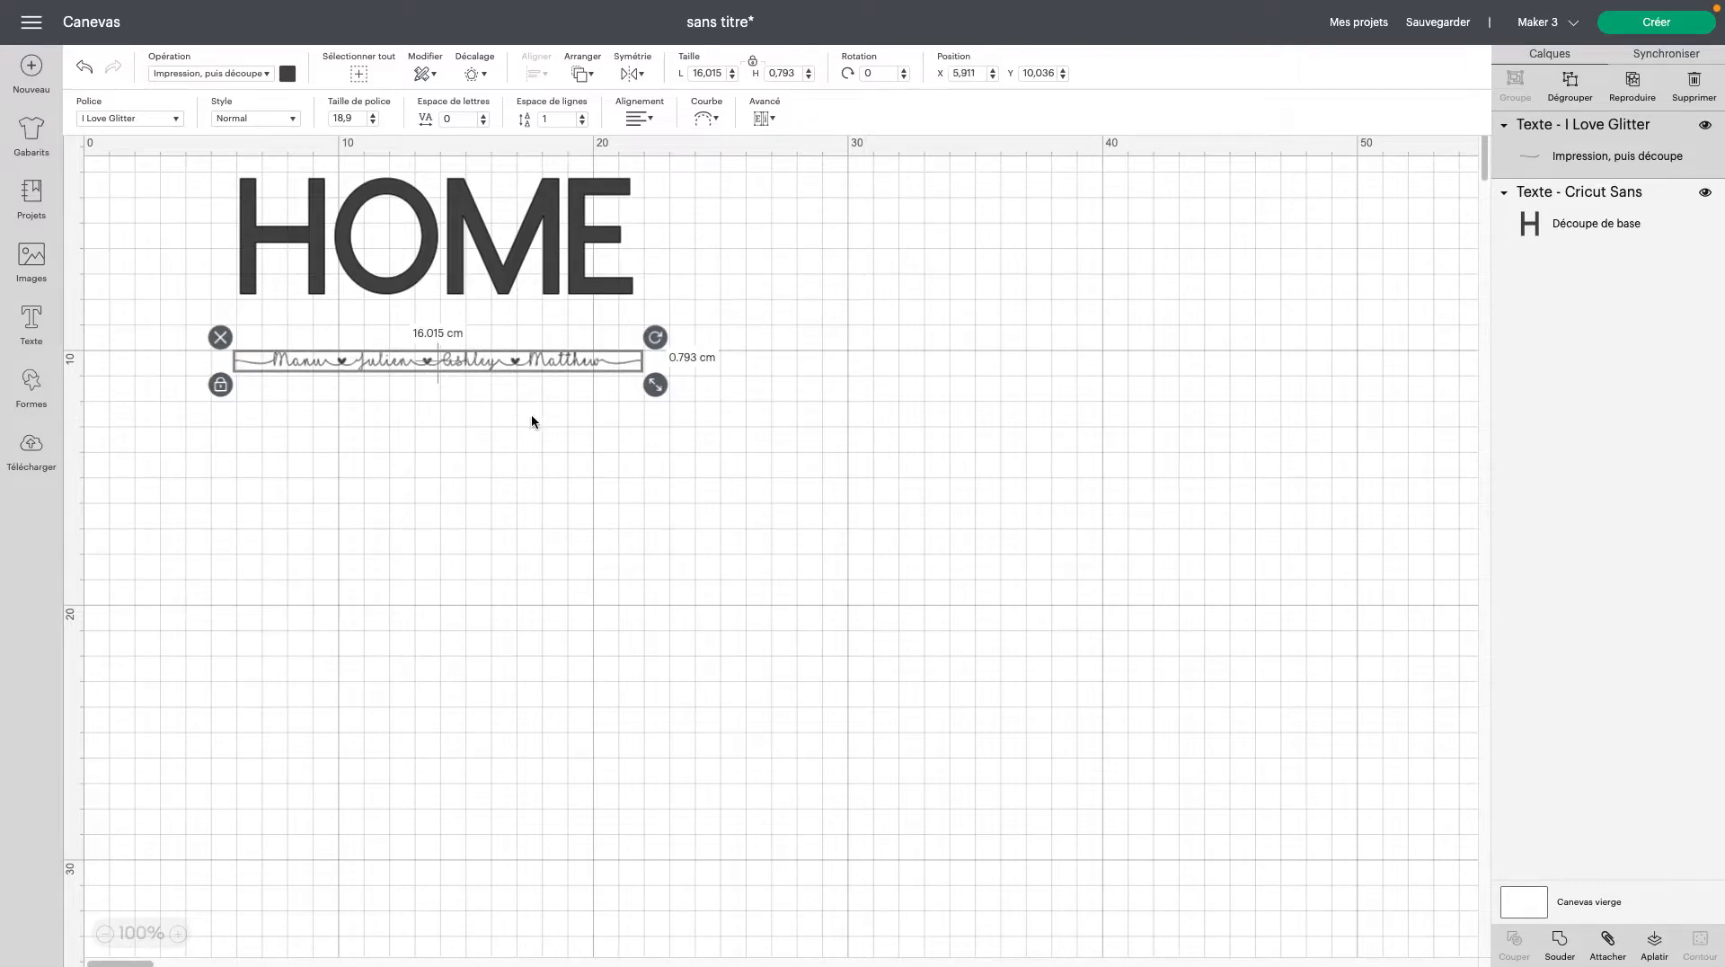
click(1113, 319)
click(576, 355)
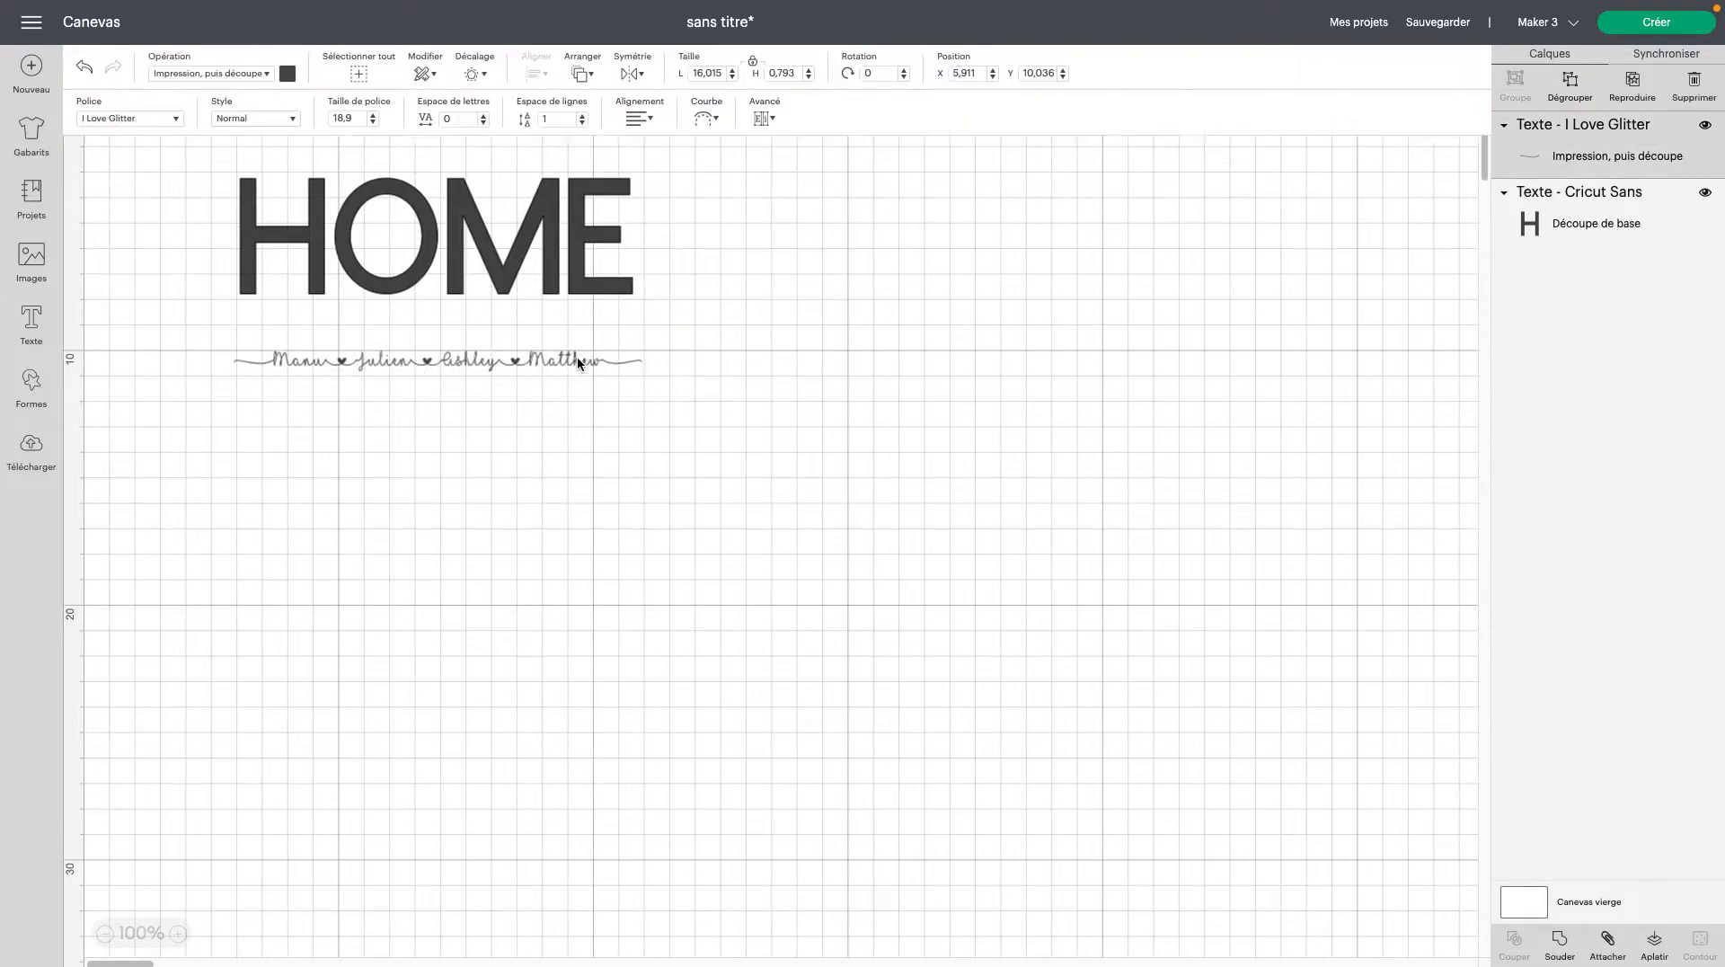
- Prepare the project for making with all materials loaded Sur le tapis, and display the Impression, puis découpe mat
click(1653, 27)
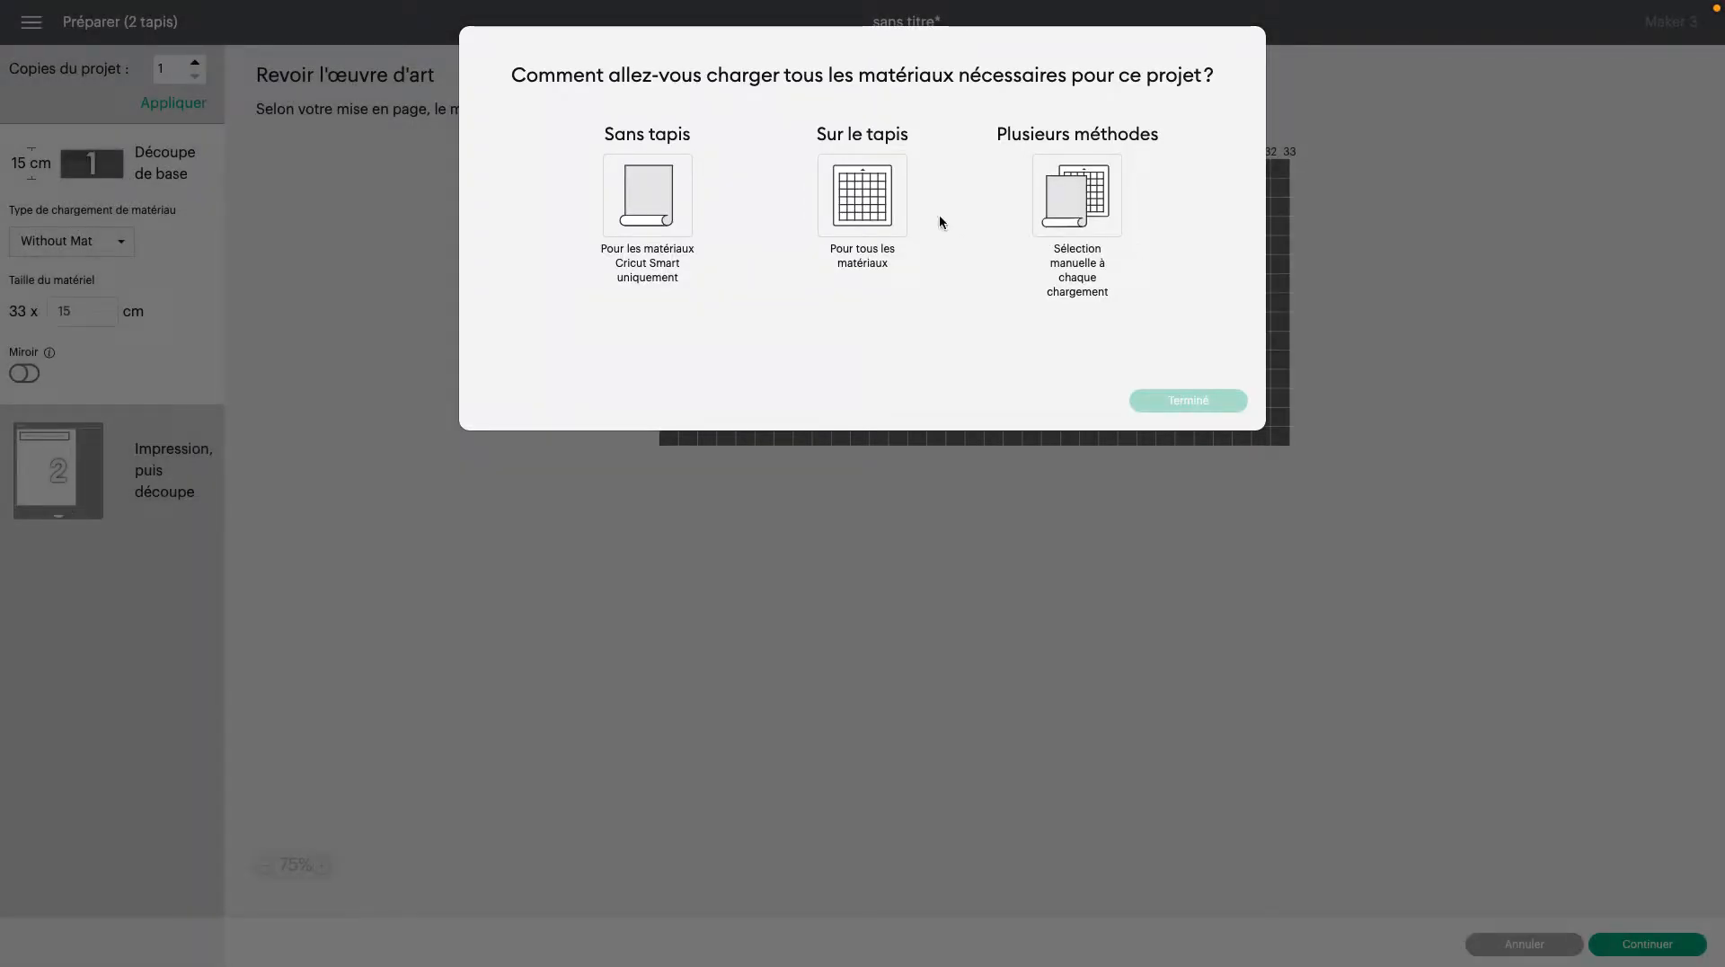
click(864, 193)
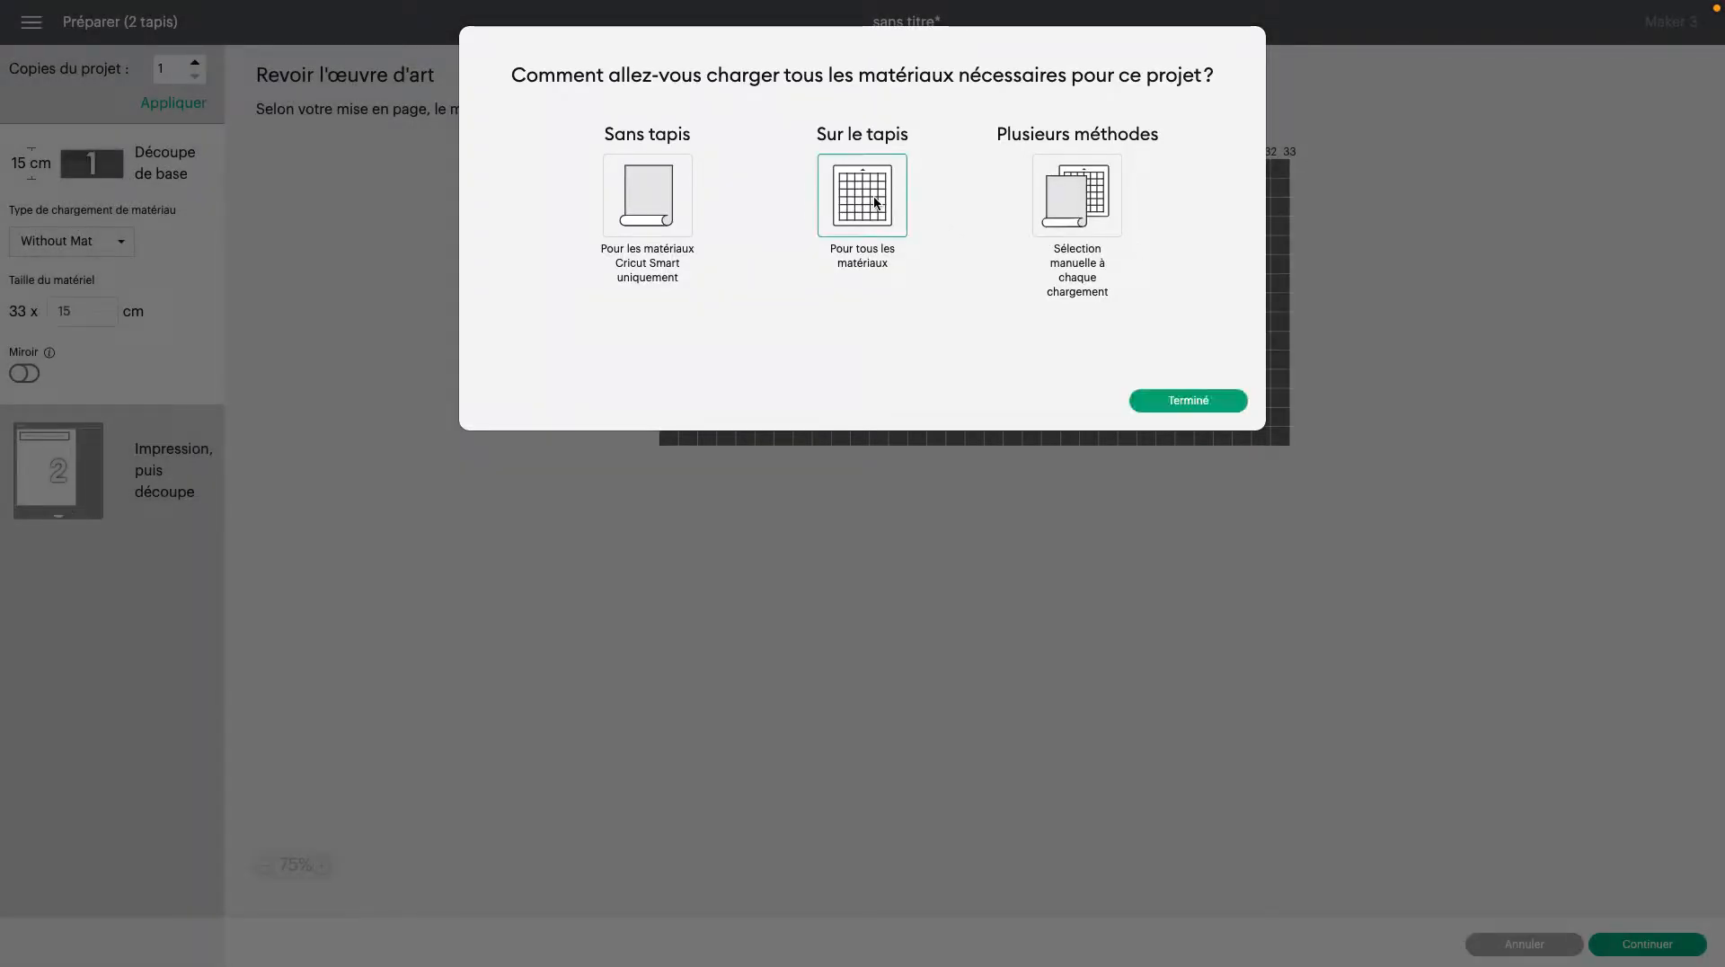
click(1182, 400)
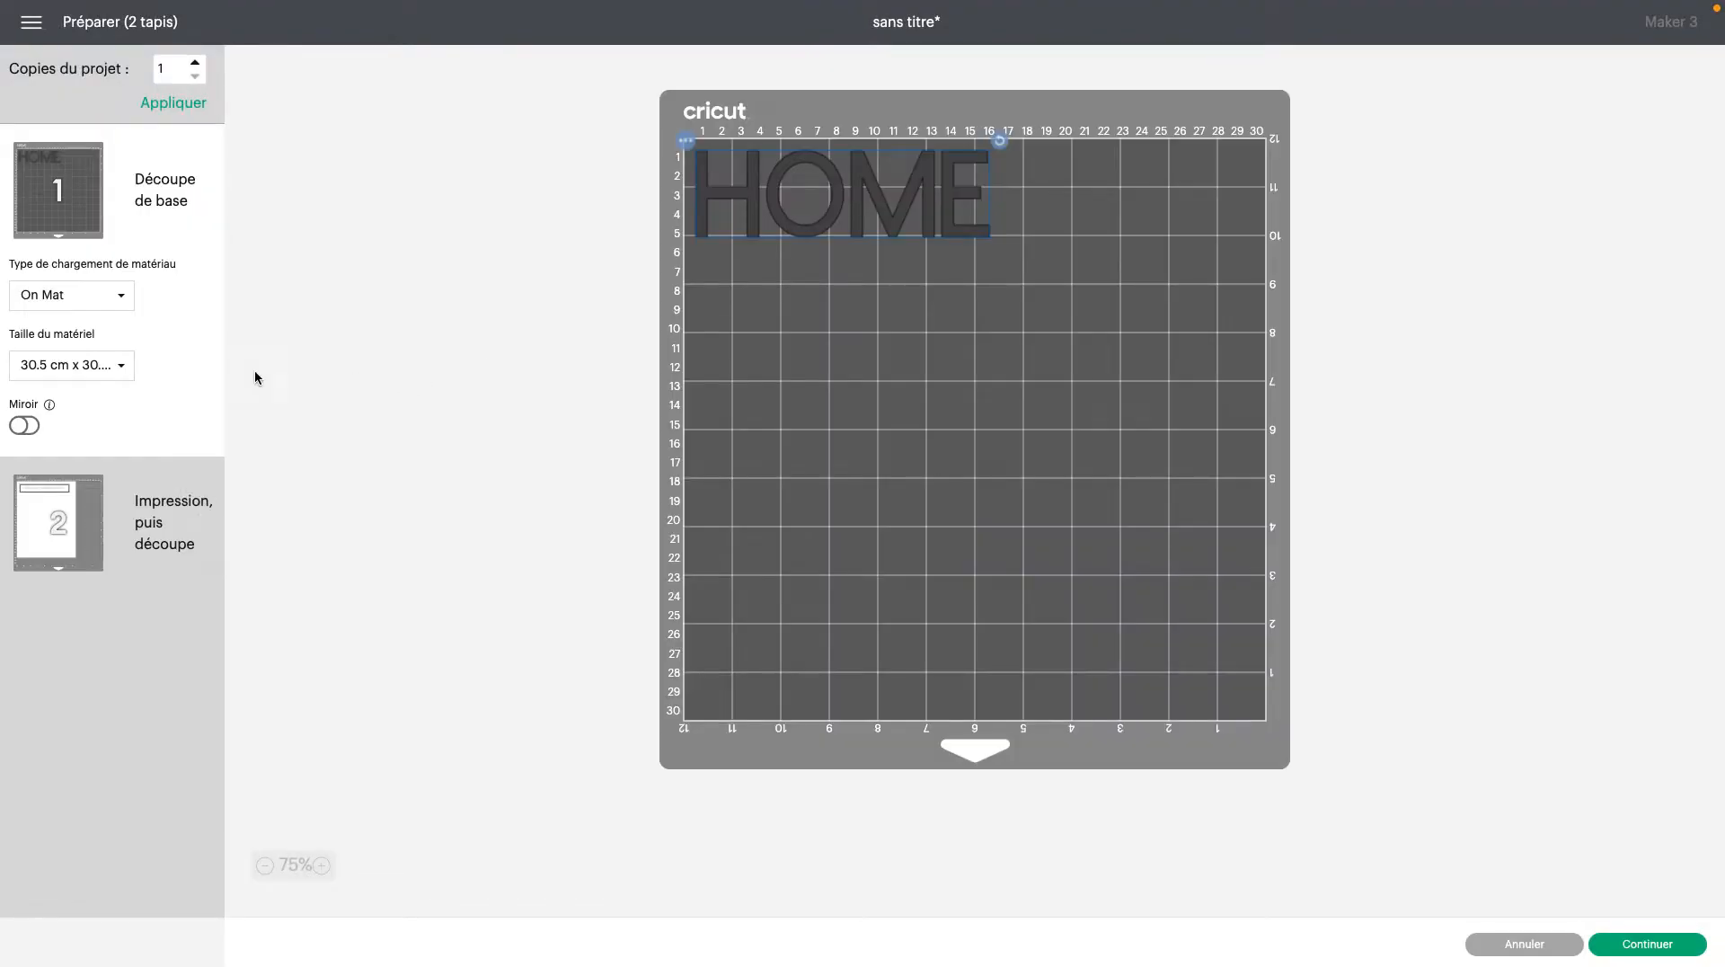
click(52, 523)
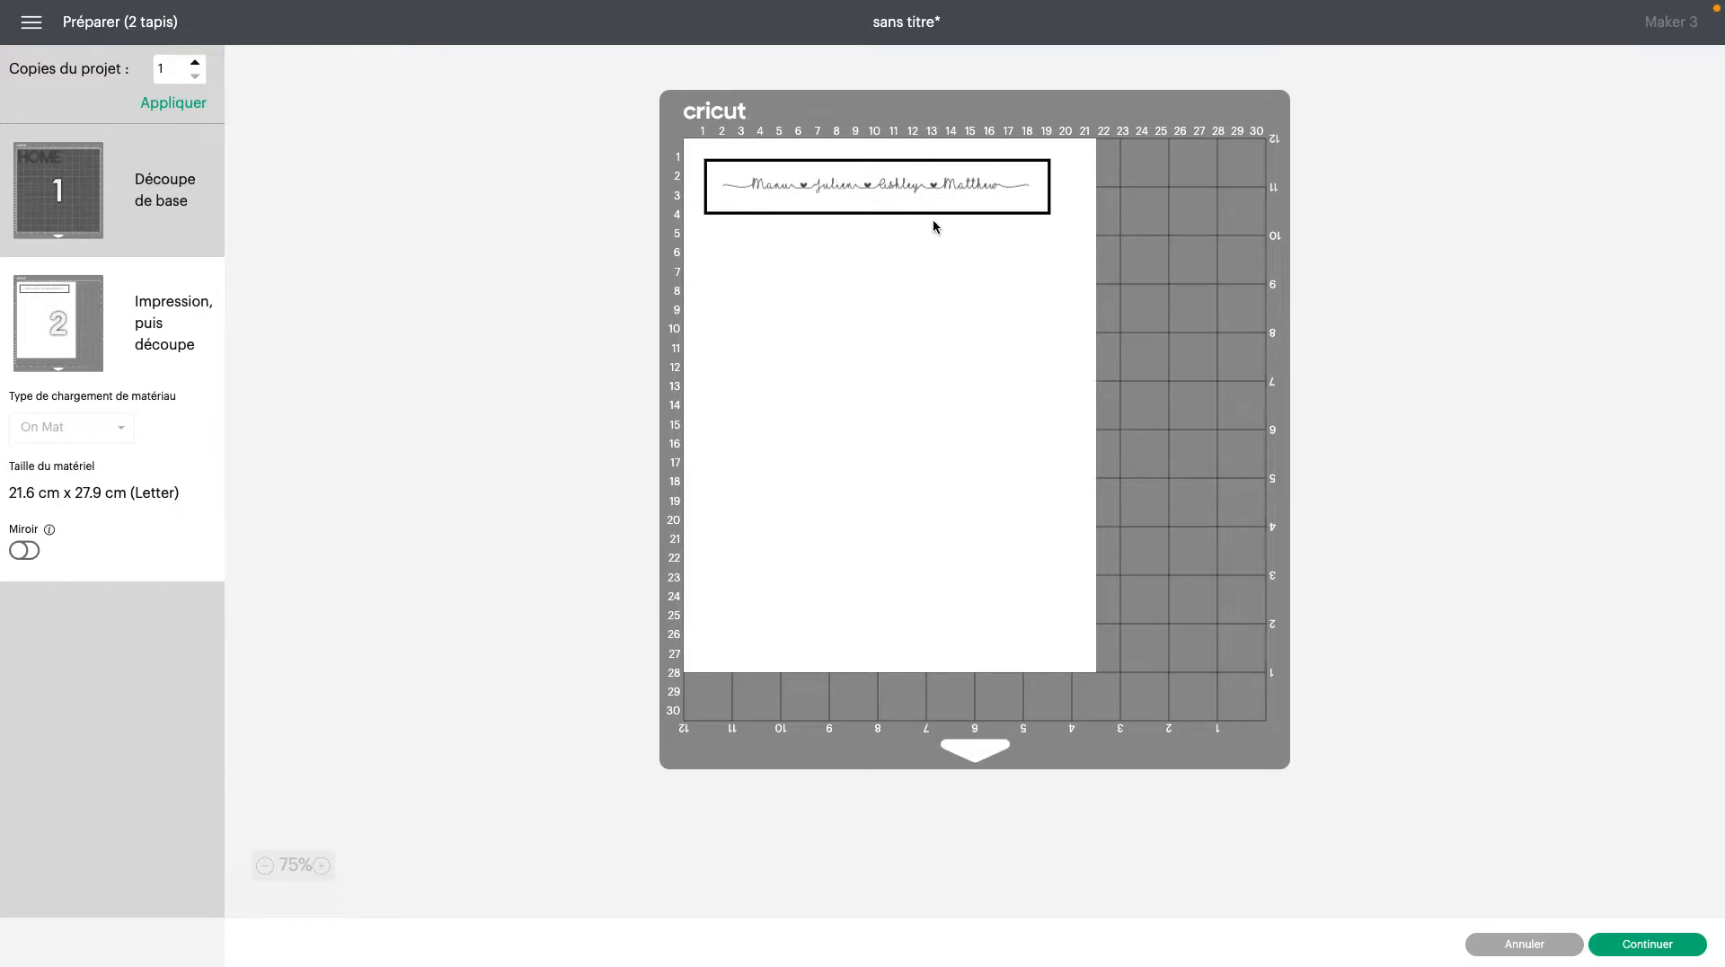
- Continue to fabrication and send the names mat to the printer with Utiliser le dialogue du système enabled, bringing the Print dialog into view
click(1629, 945)
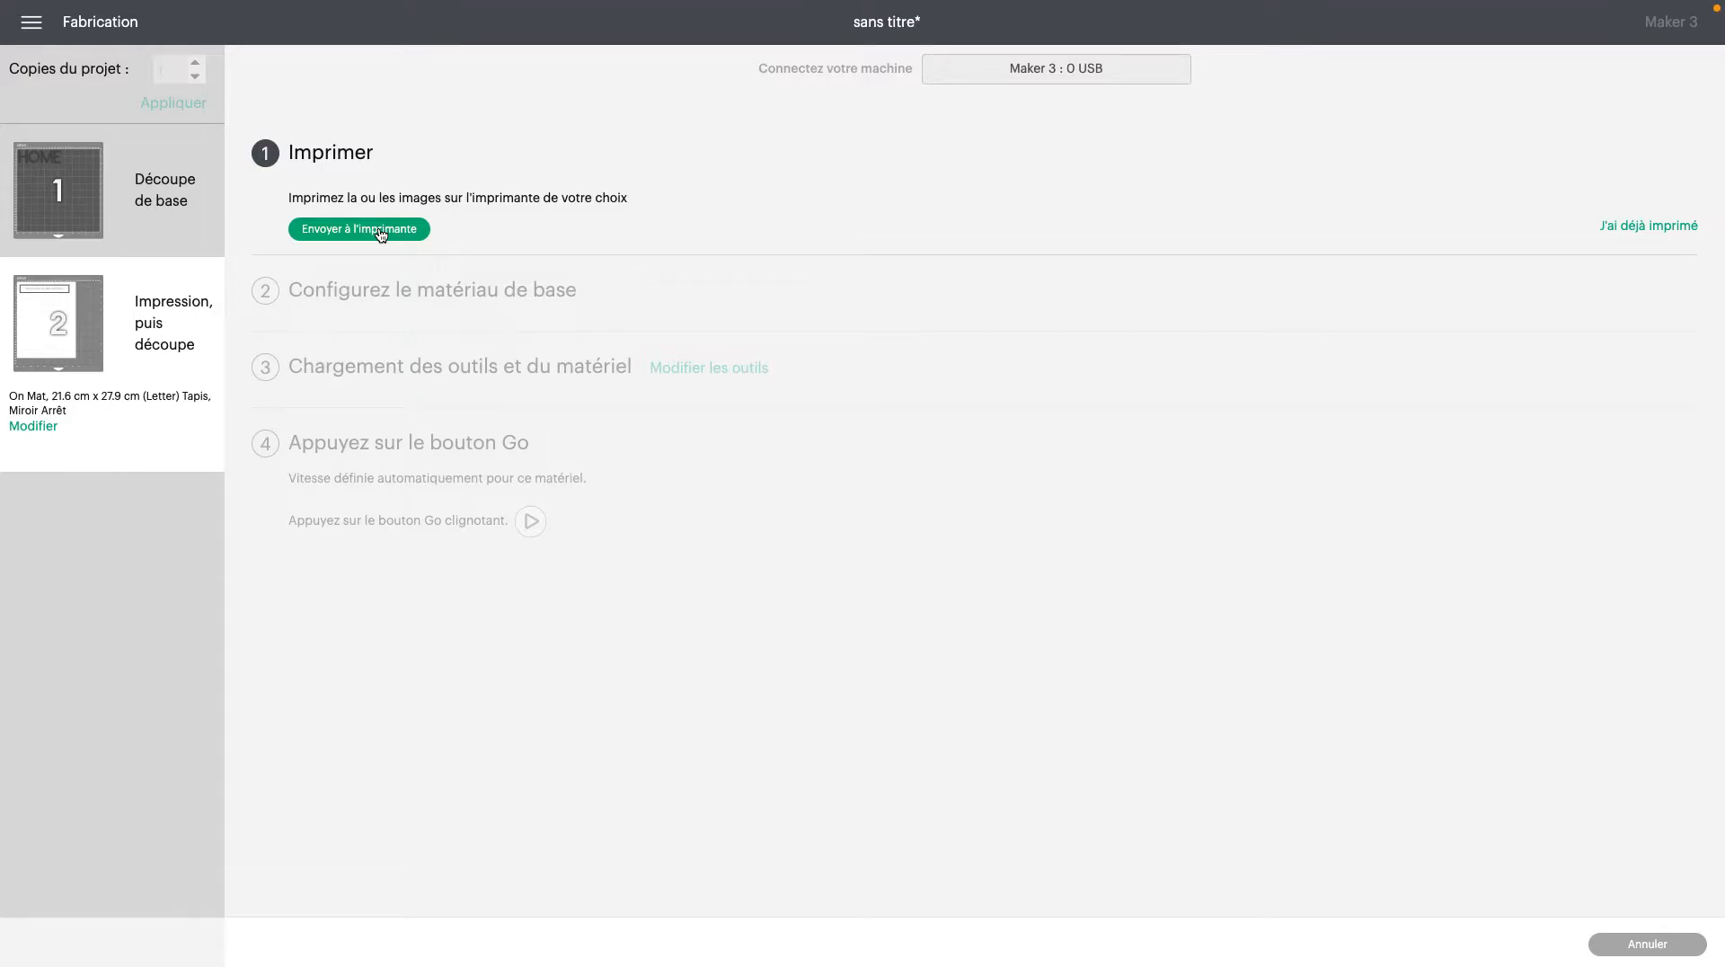
click(381, 230)
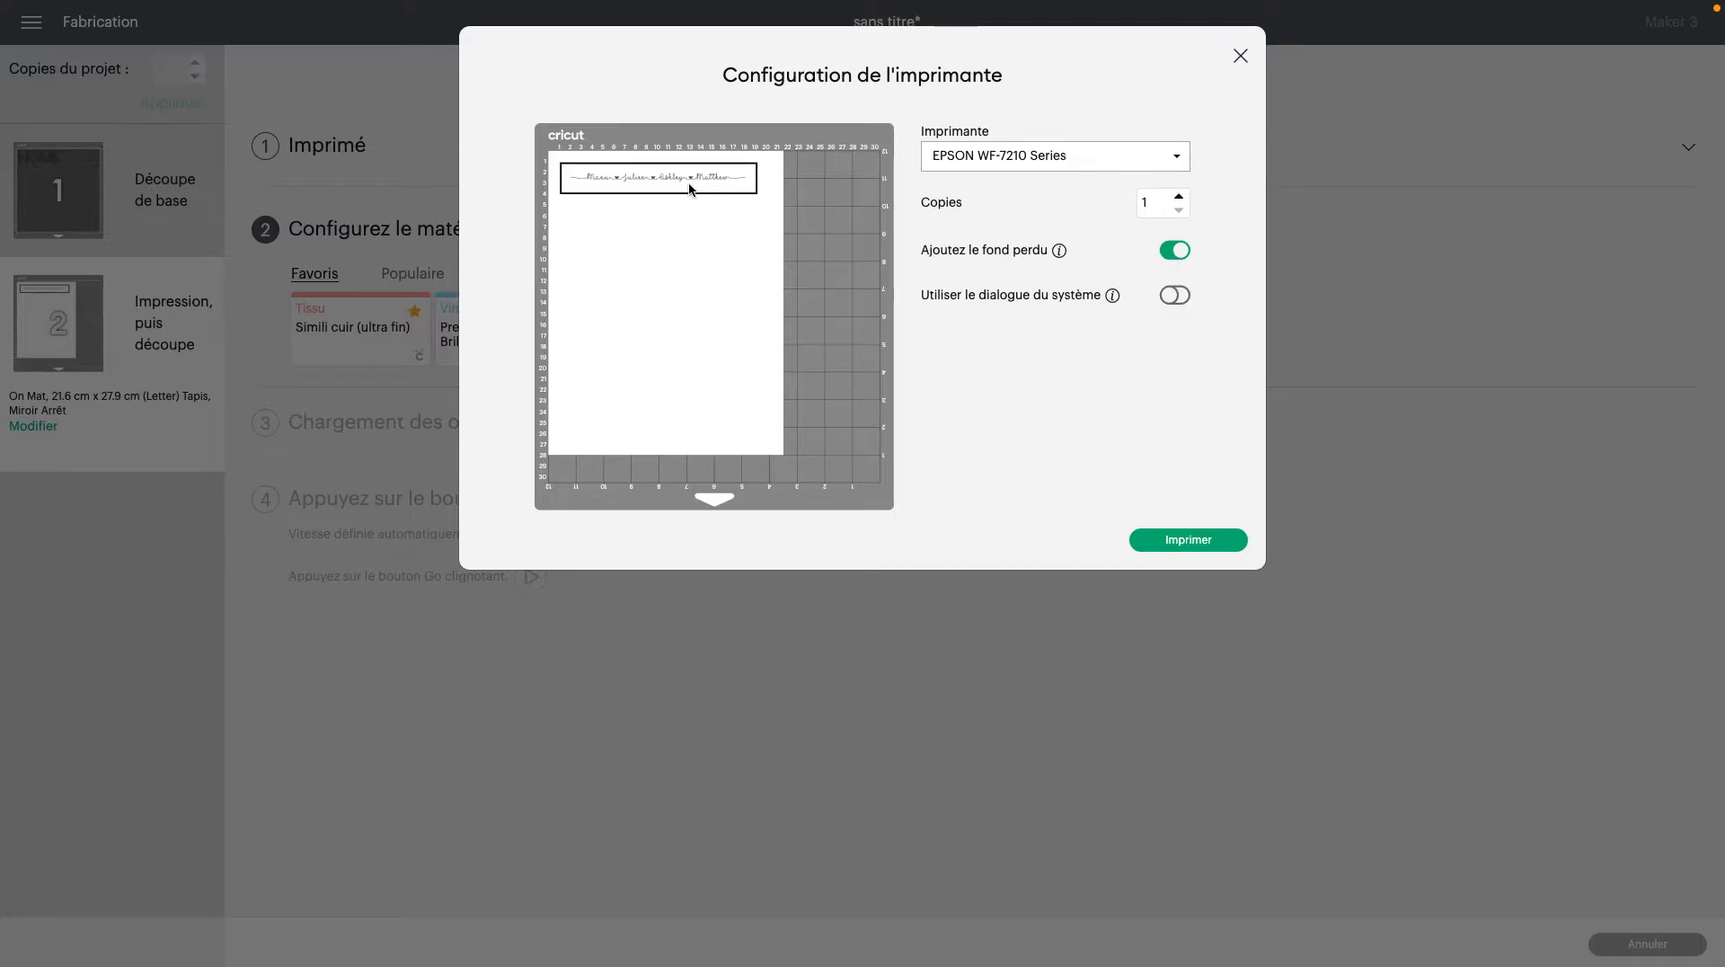
click(1172, 296)
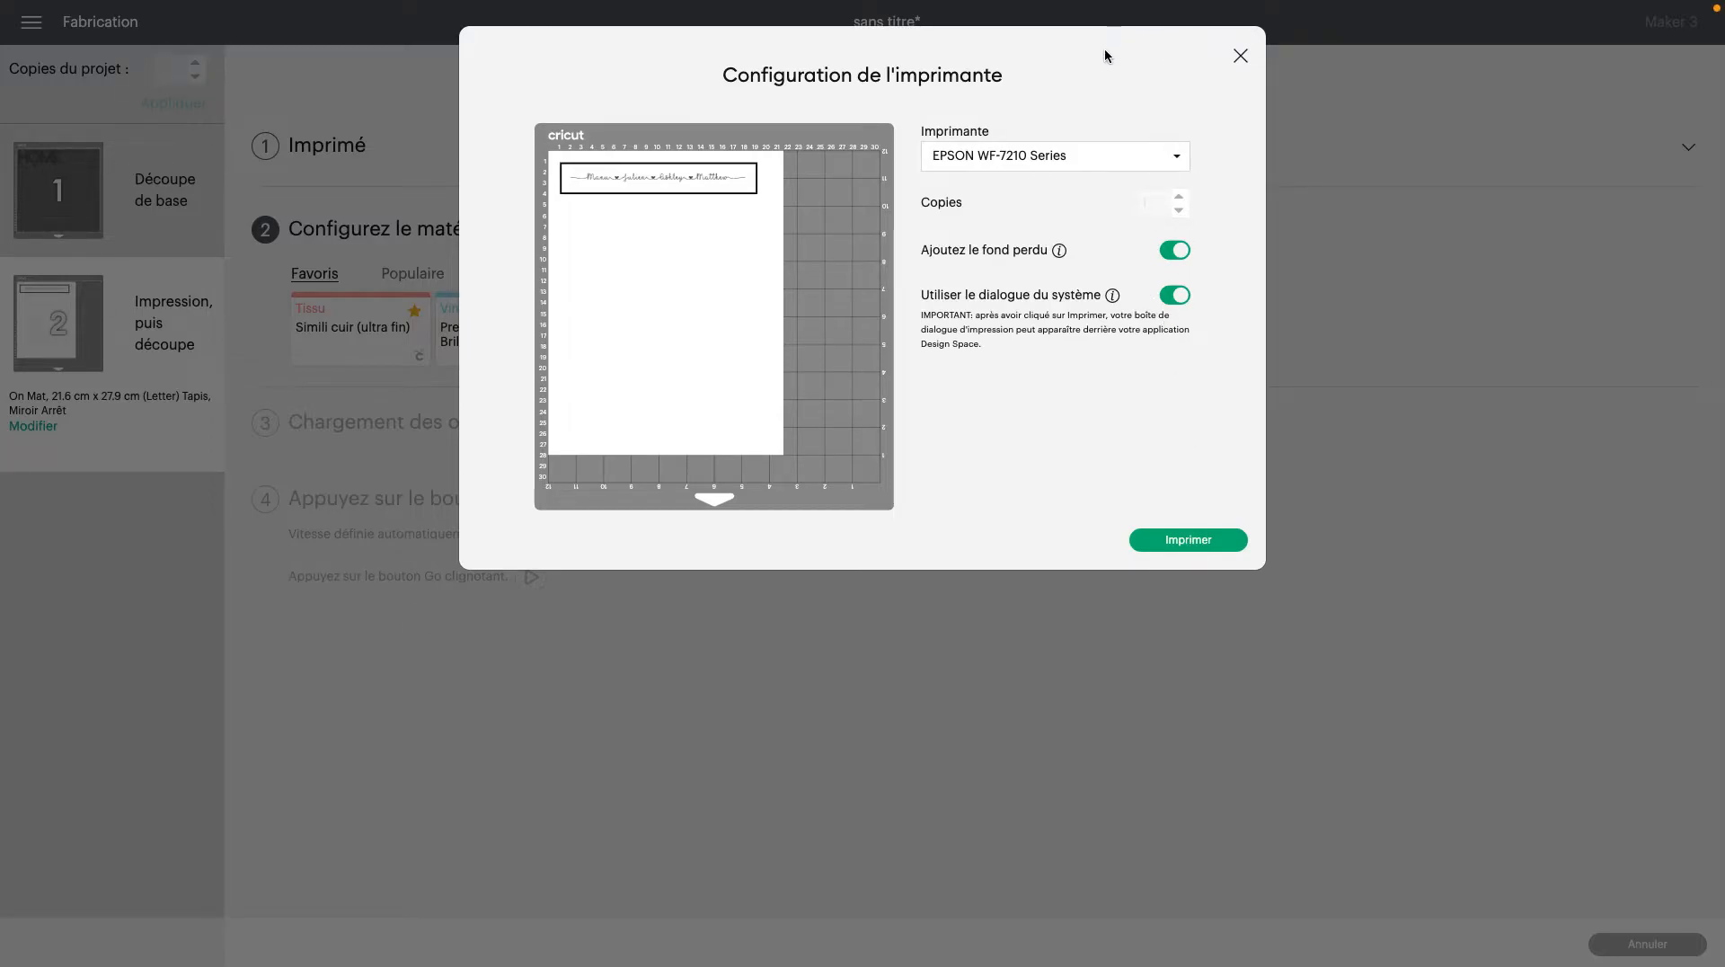
click(1181, 542)
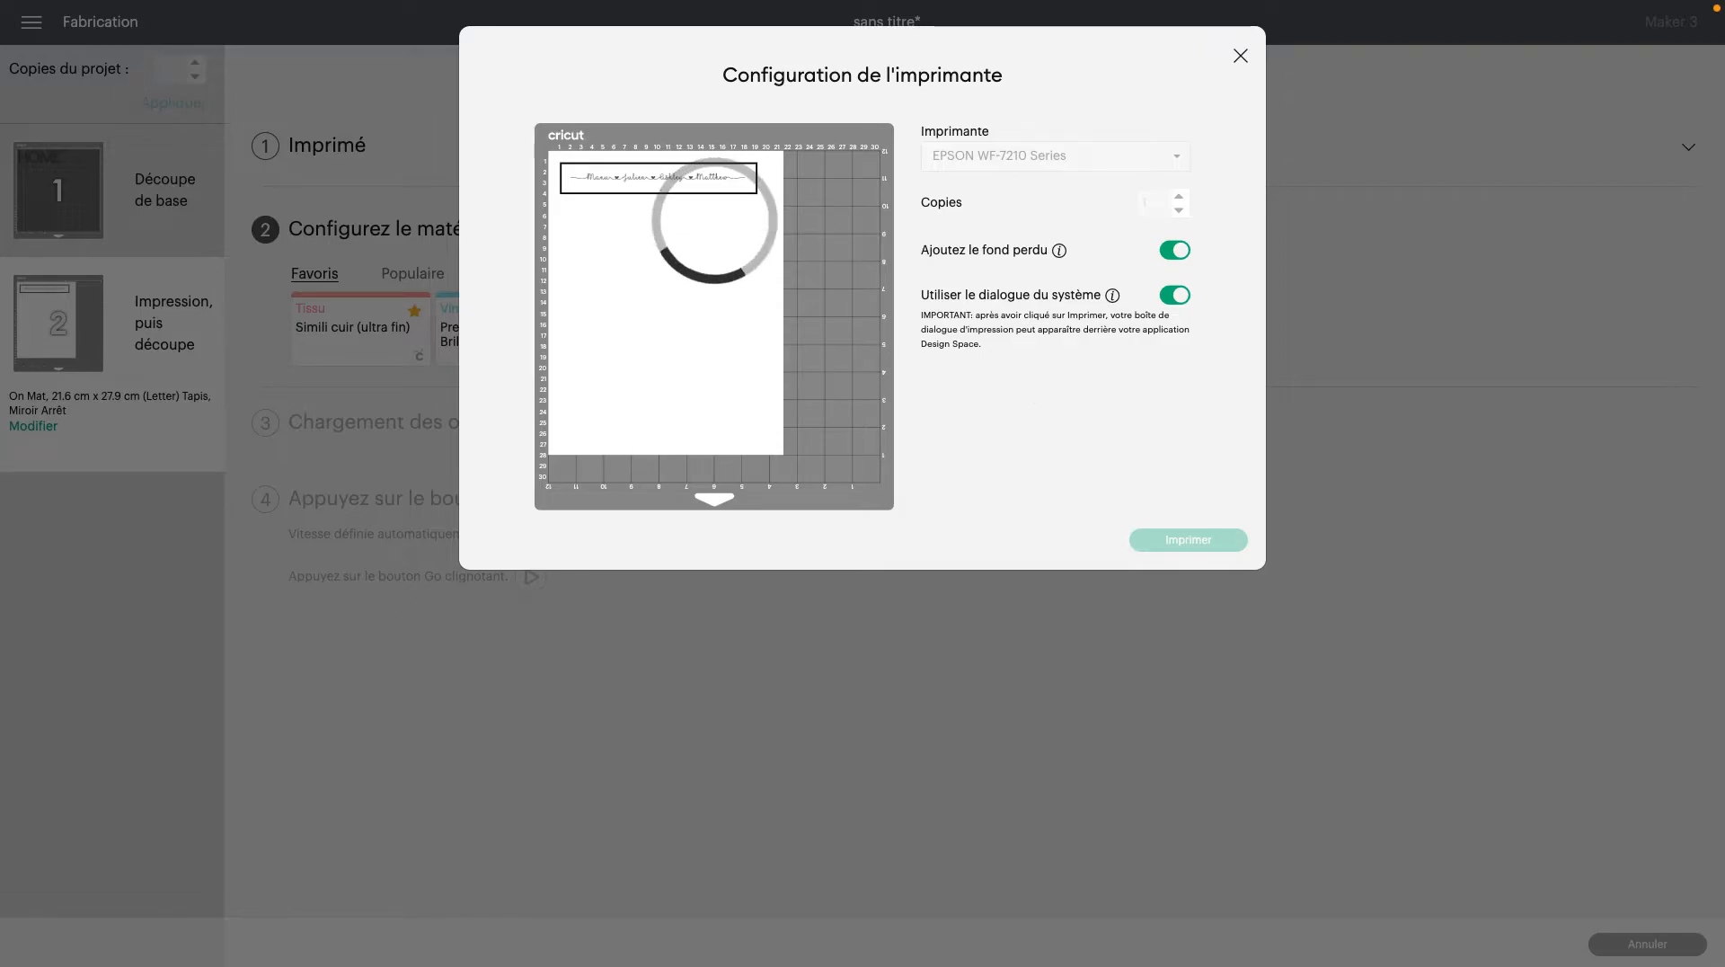
drag(1370, 854, 747, 402)
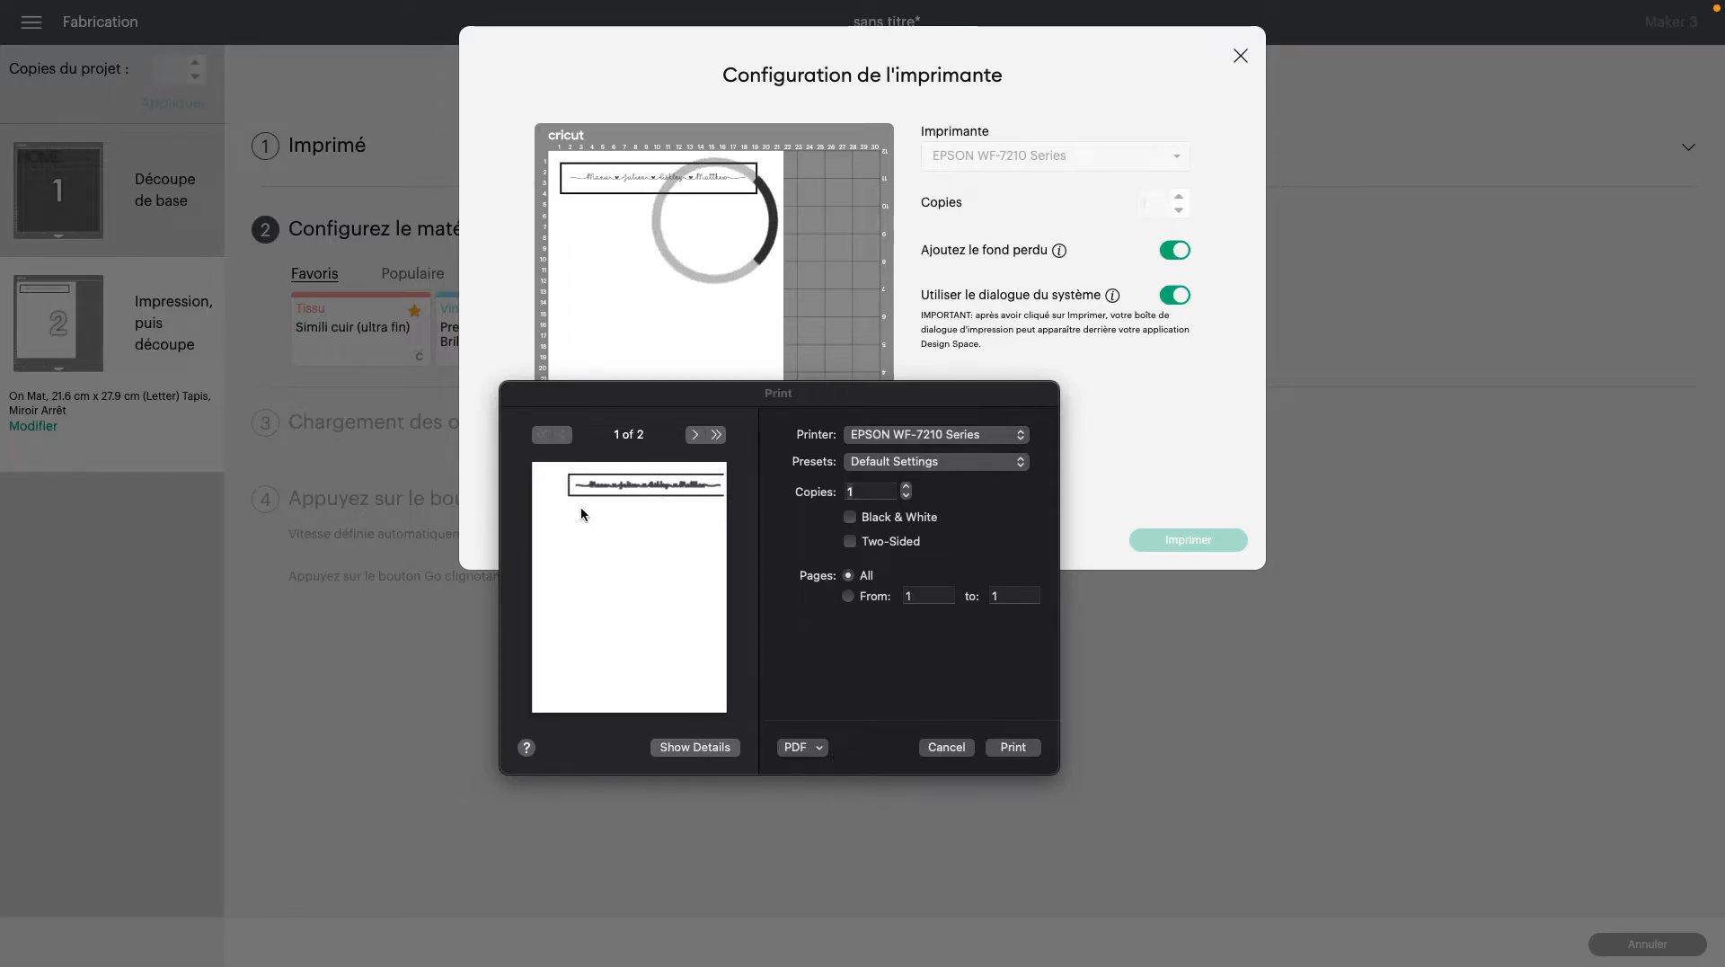
- Examine both pages in the print preview and check the page range, preset and PDF options
click(697, 437)
click(697, 438)
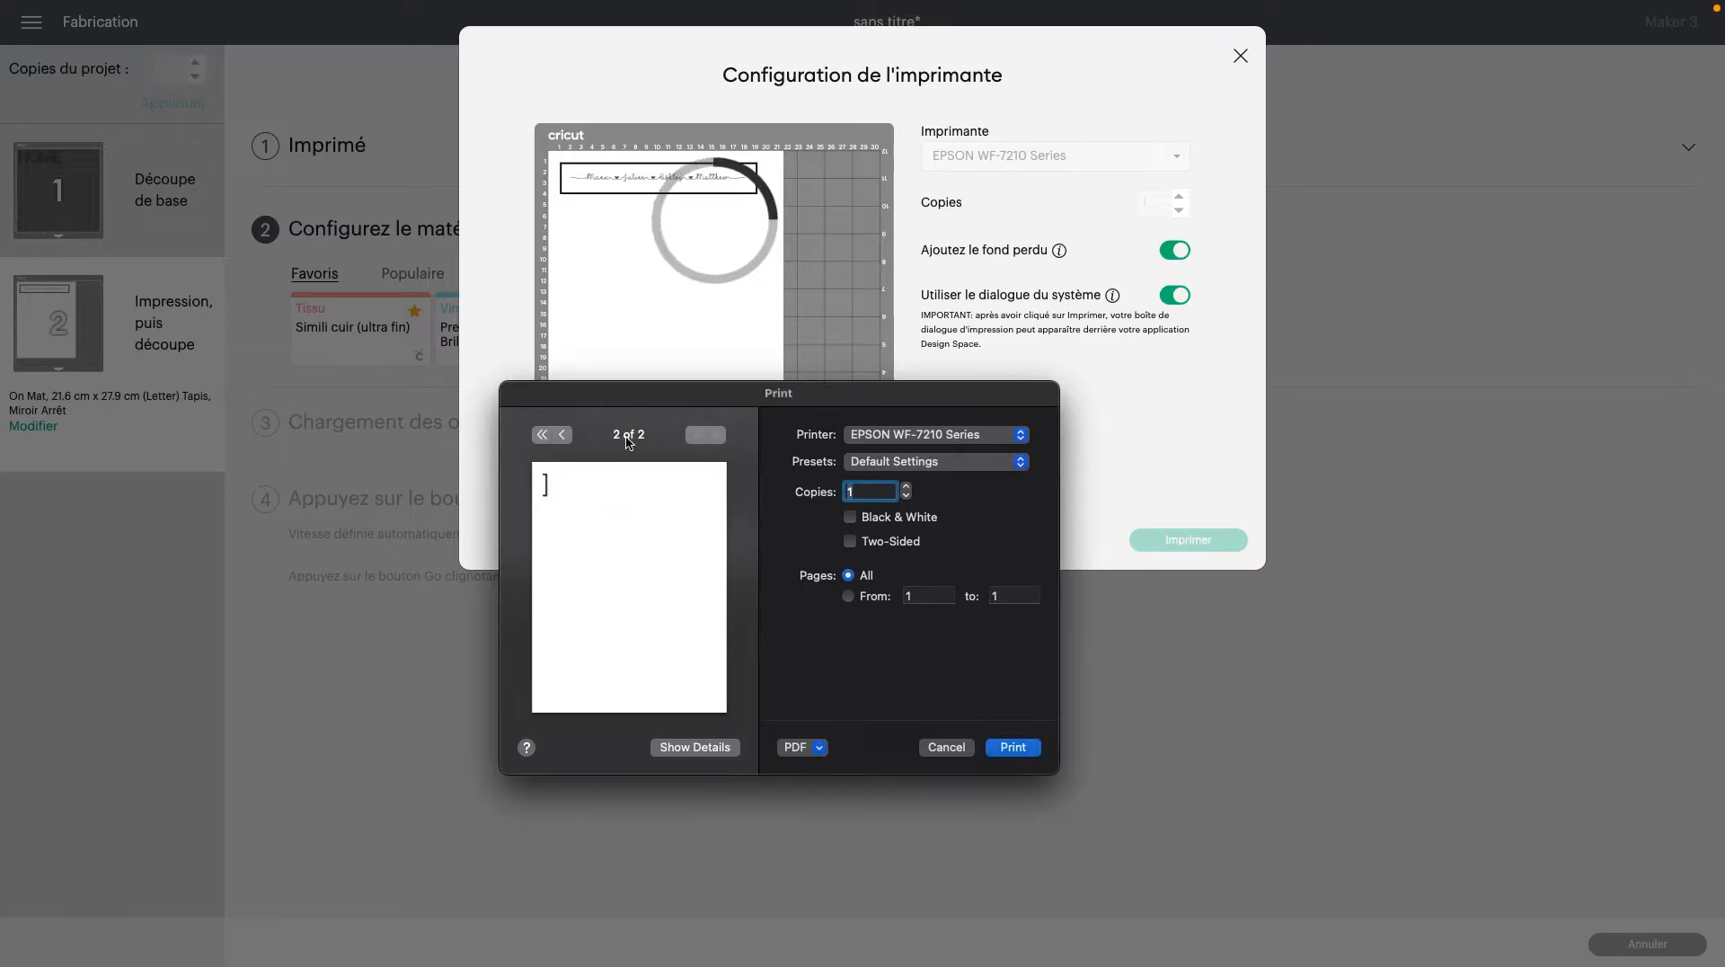
click(566, 437)
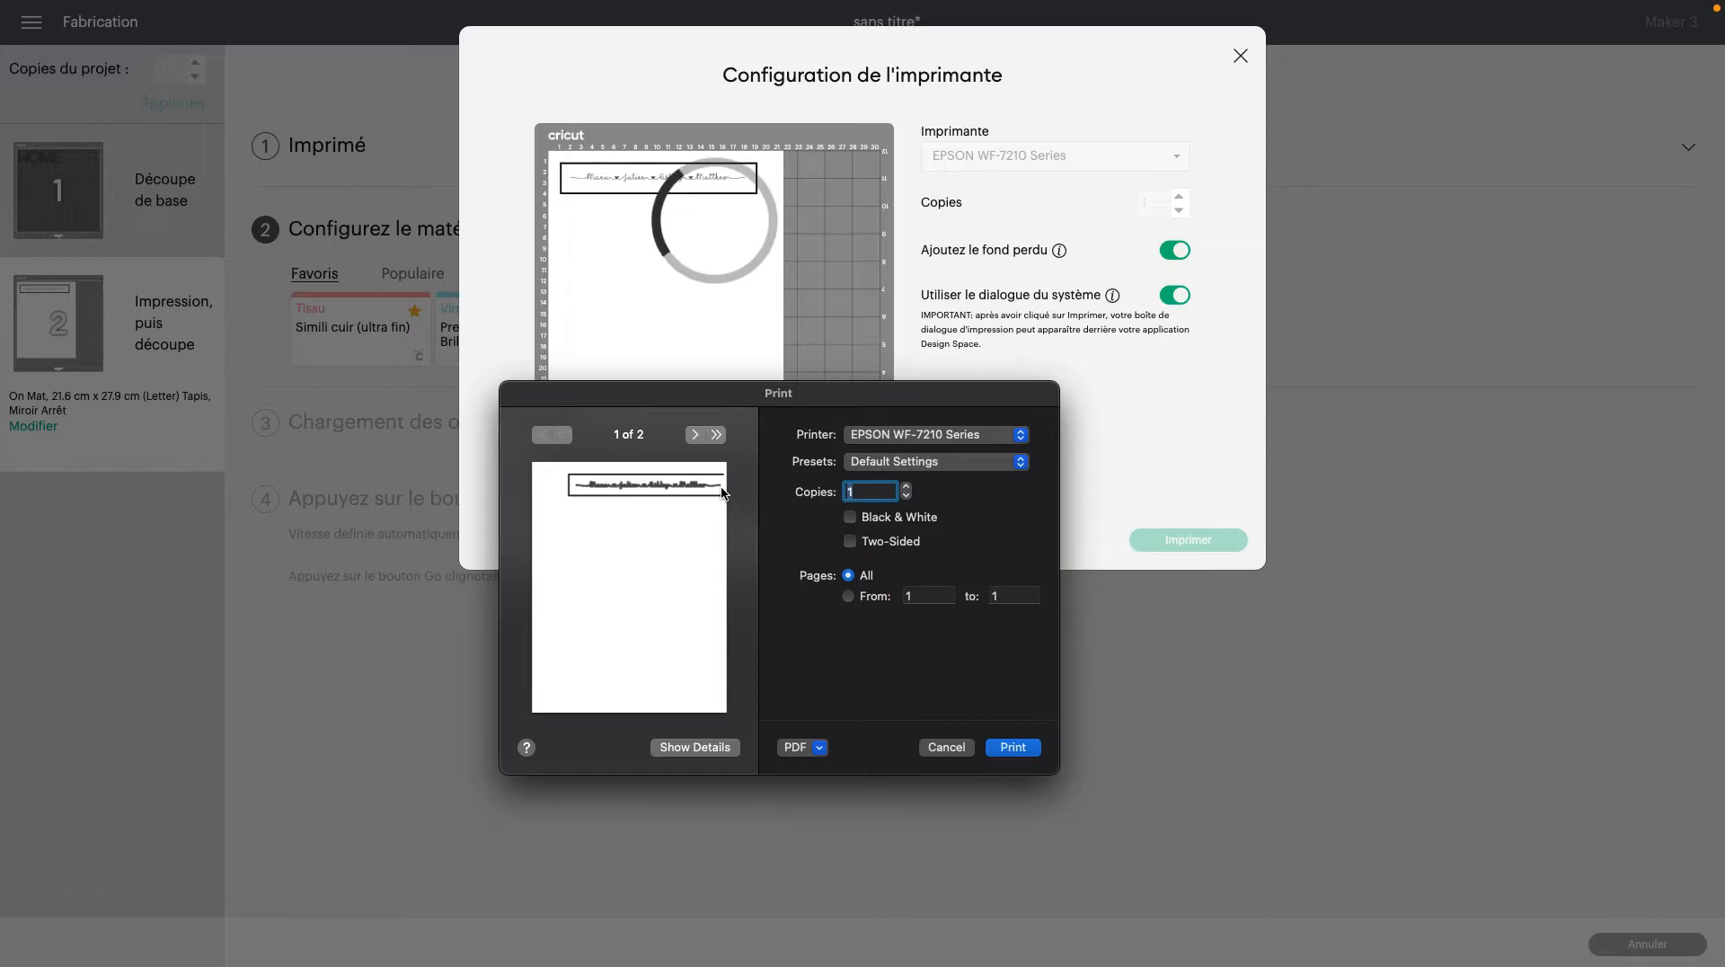
click(849, 597)
click(848, 575)
click(899, 491)
click(1016, 462)
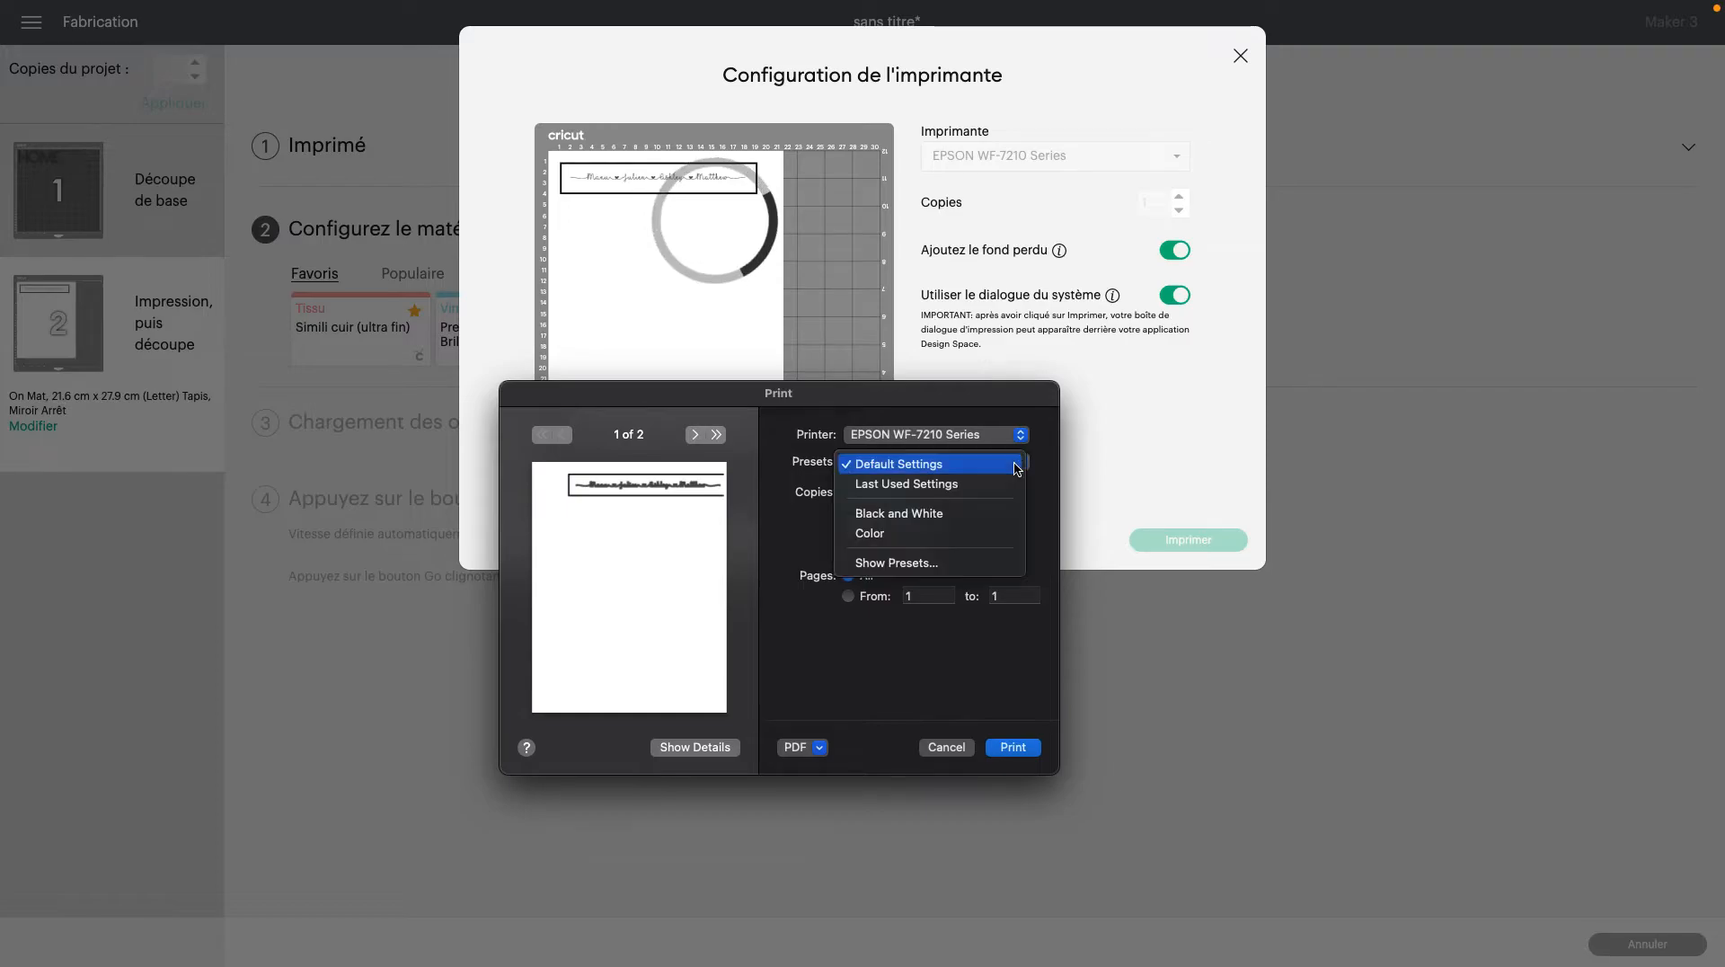
click(820, 747)
click(819, 747)
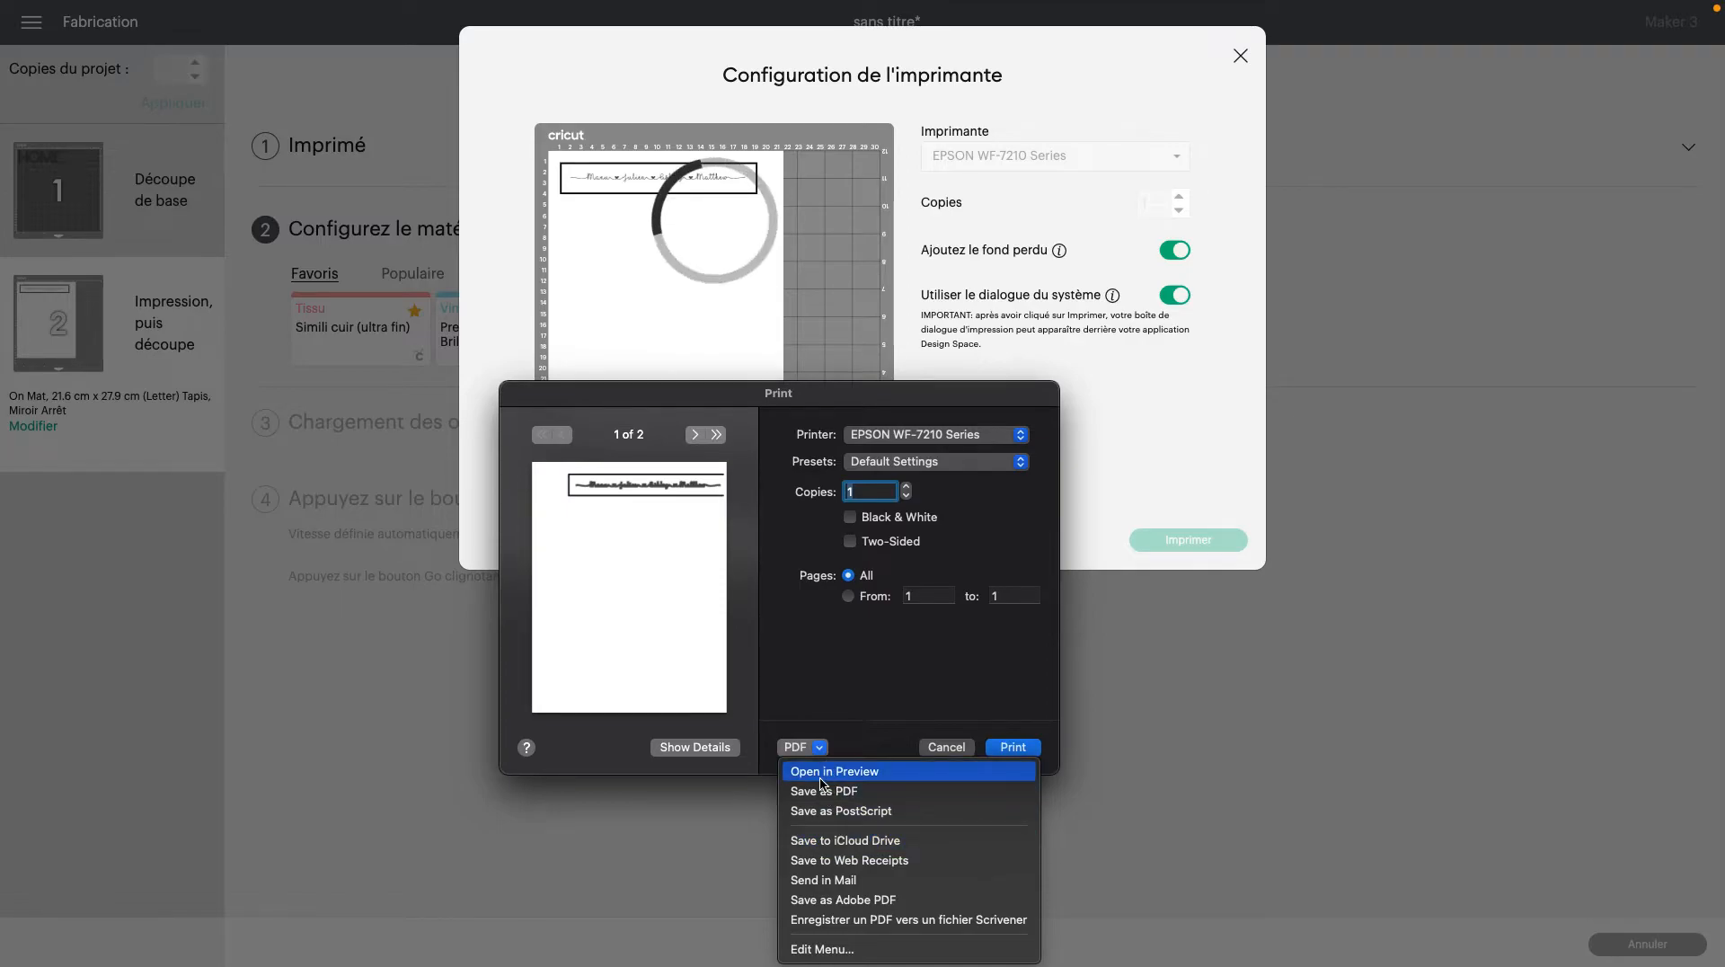
click(825, 691)
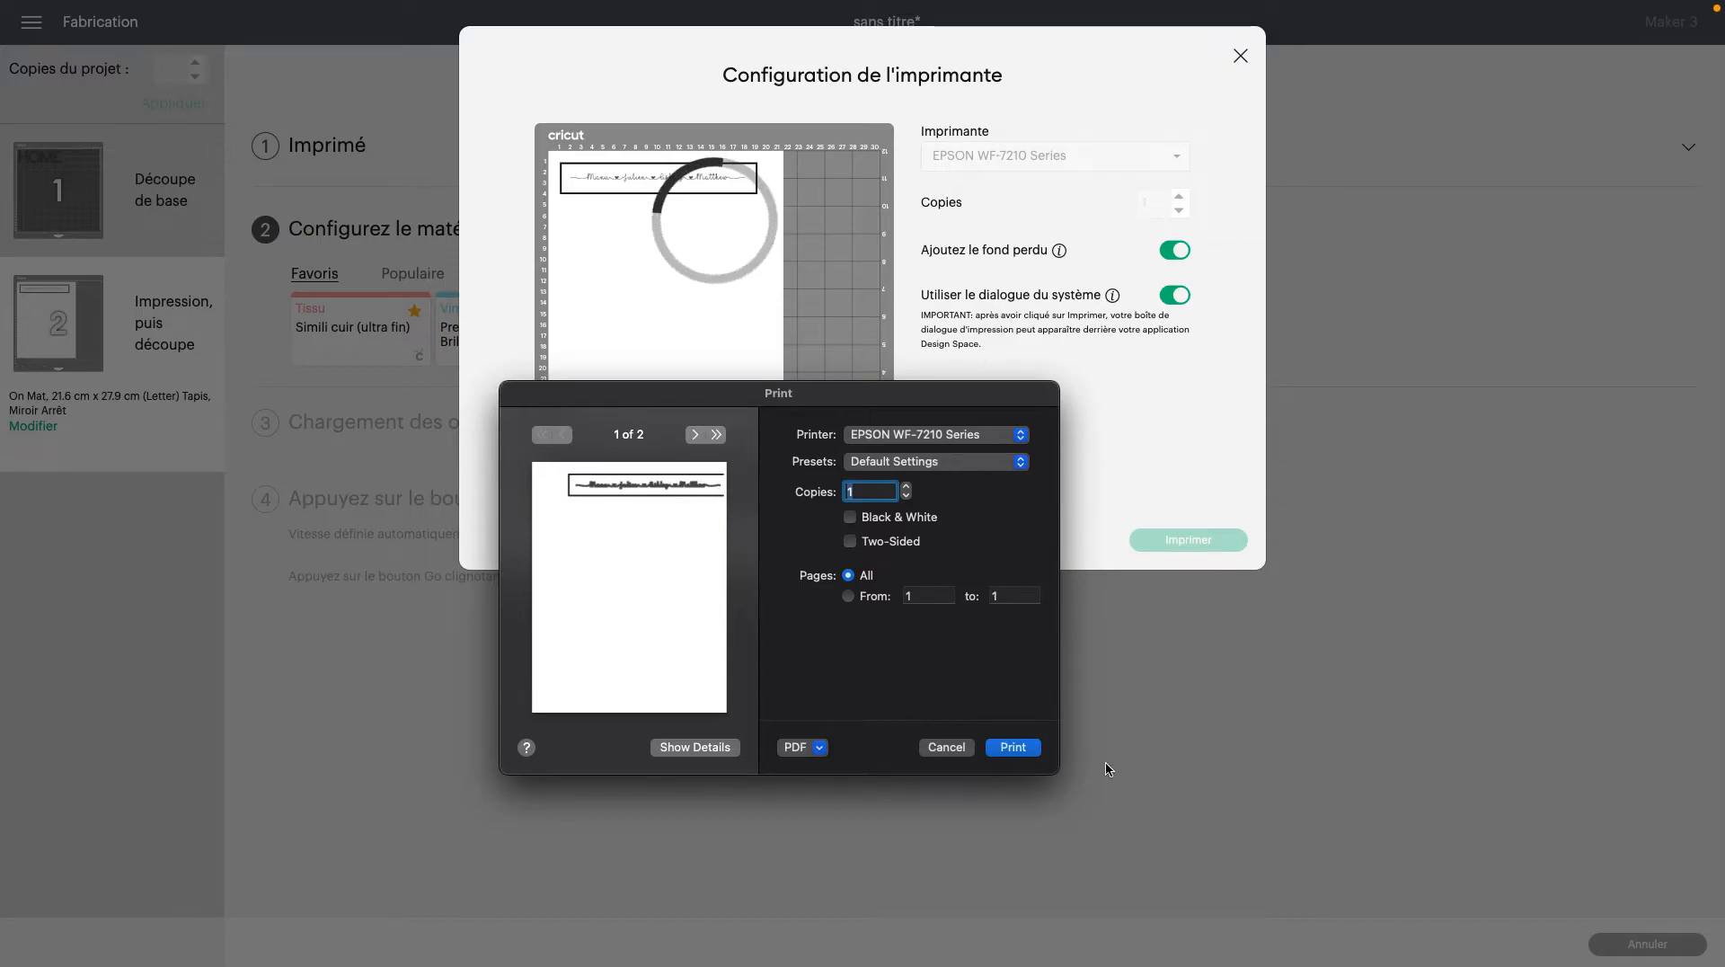
- Save the print output as a PDF named prenoms in Documents
click(818, 747)
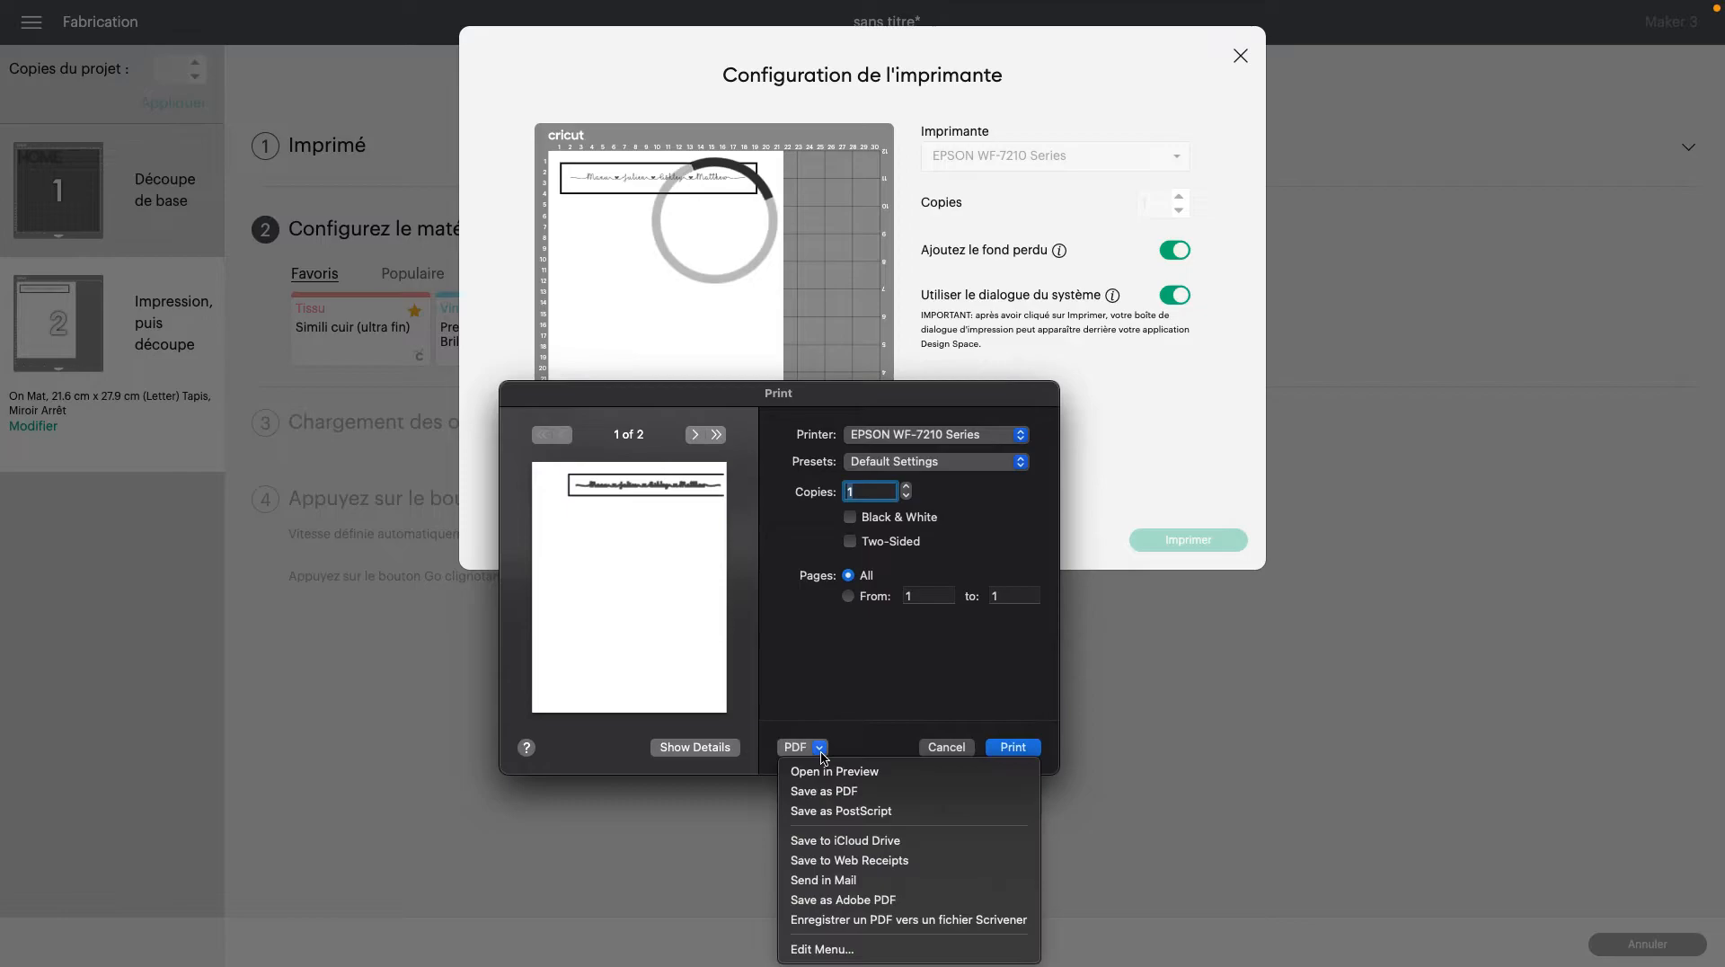
click(831, 791)
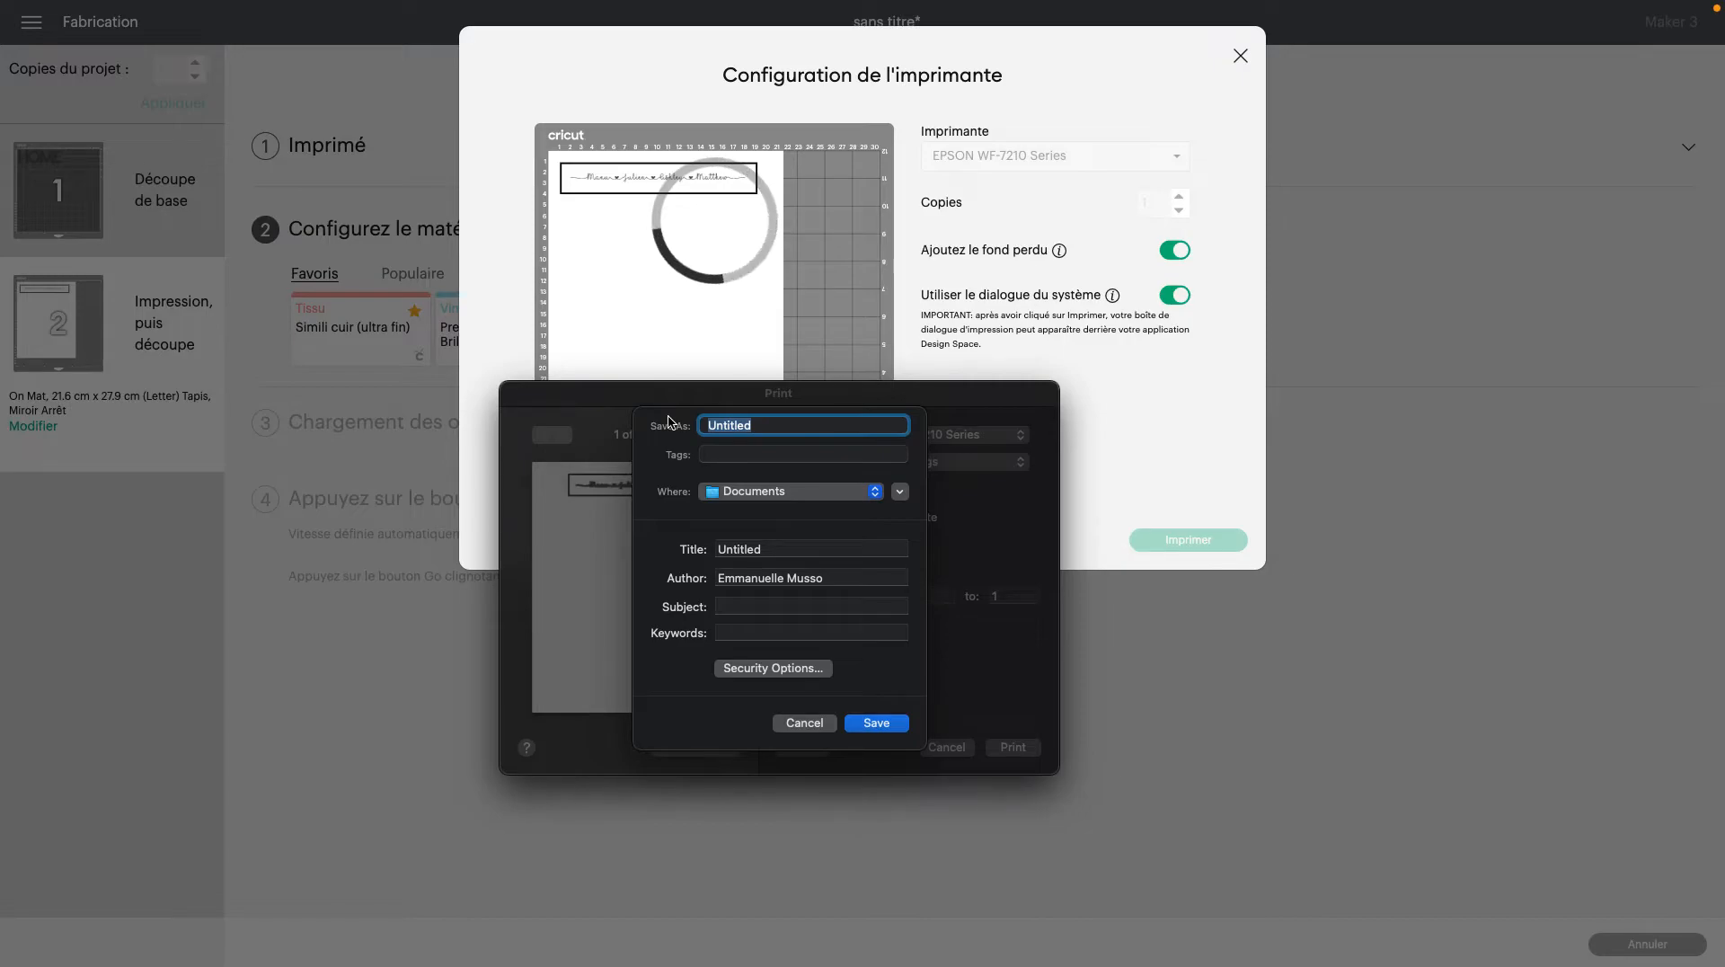
text(prenoms)
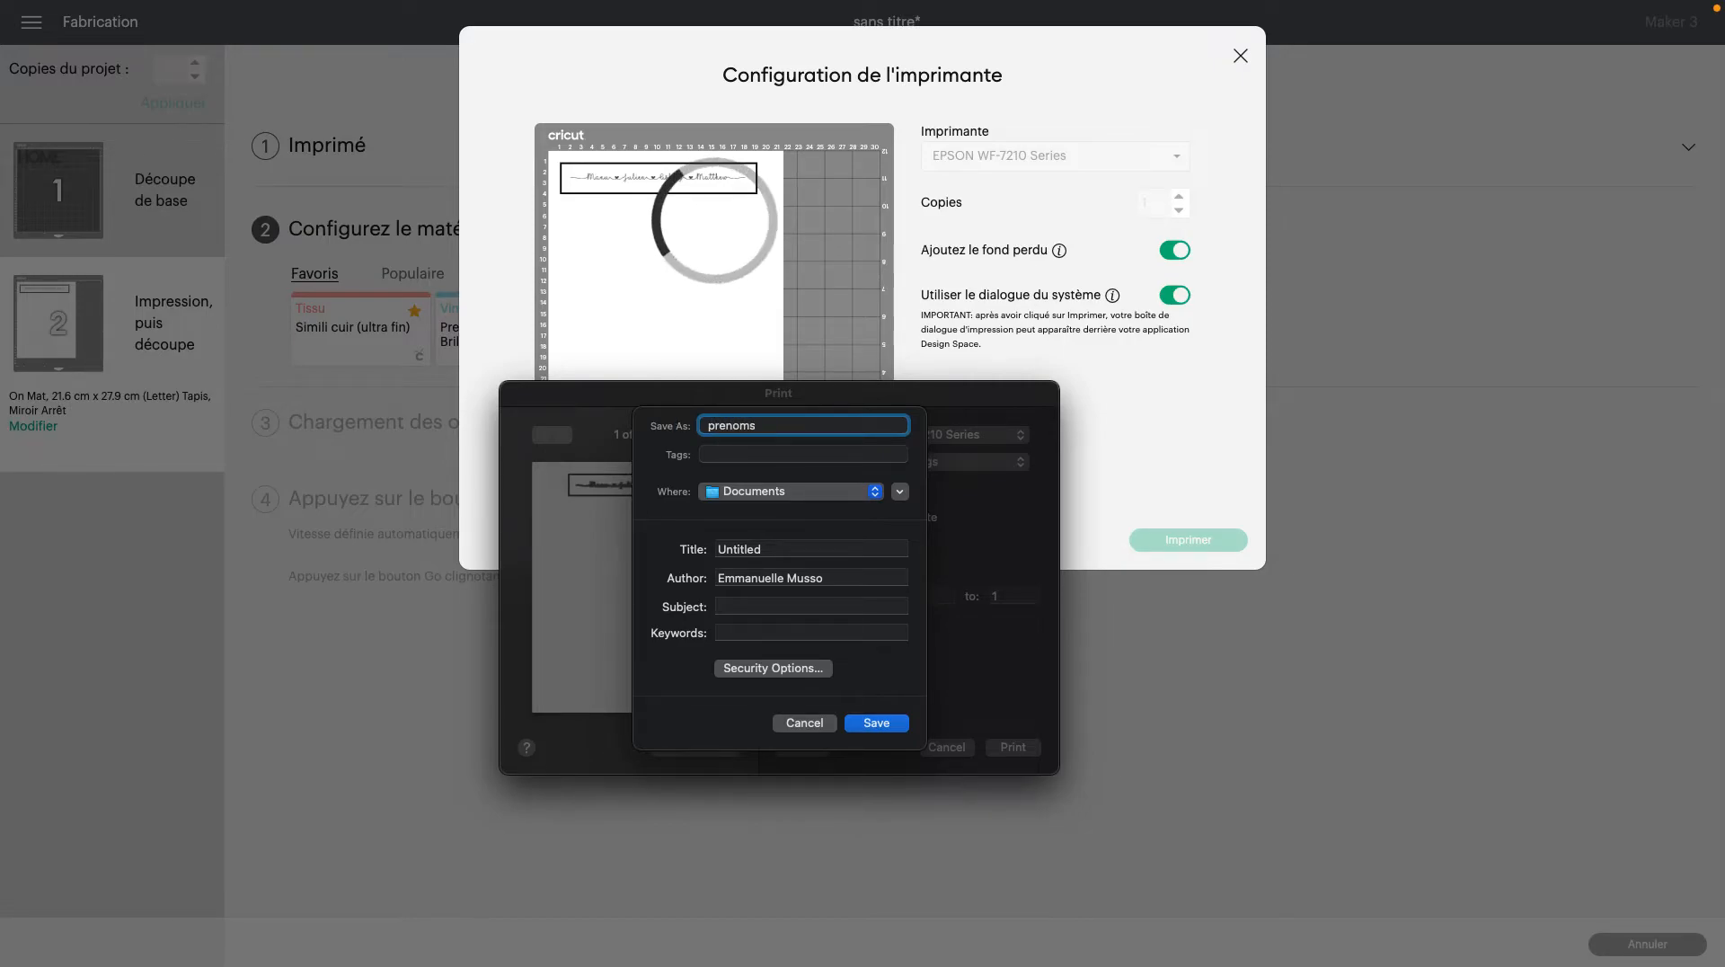
click(870, 724)
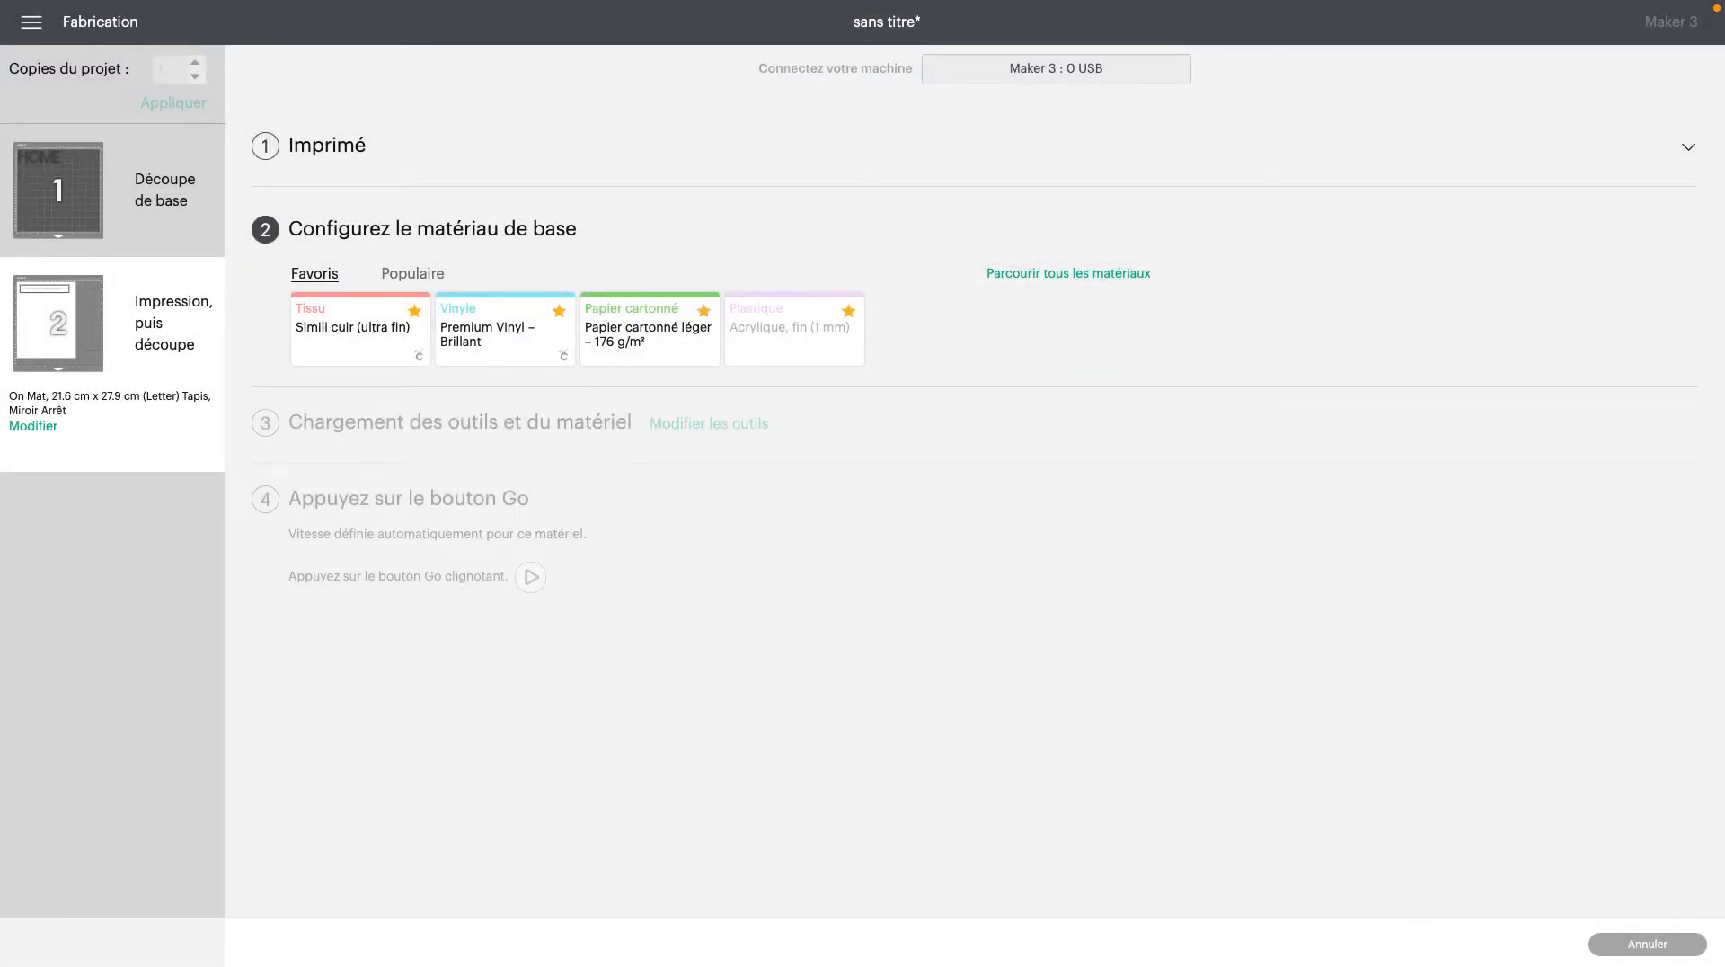
- Switch to Finder and open the saved prenoms PDF from the recent files to examine the printed names line
click(67, 920)
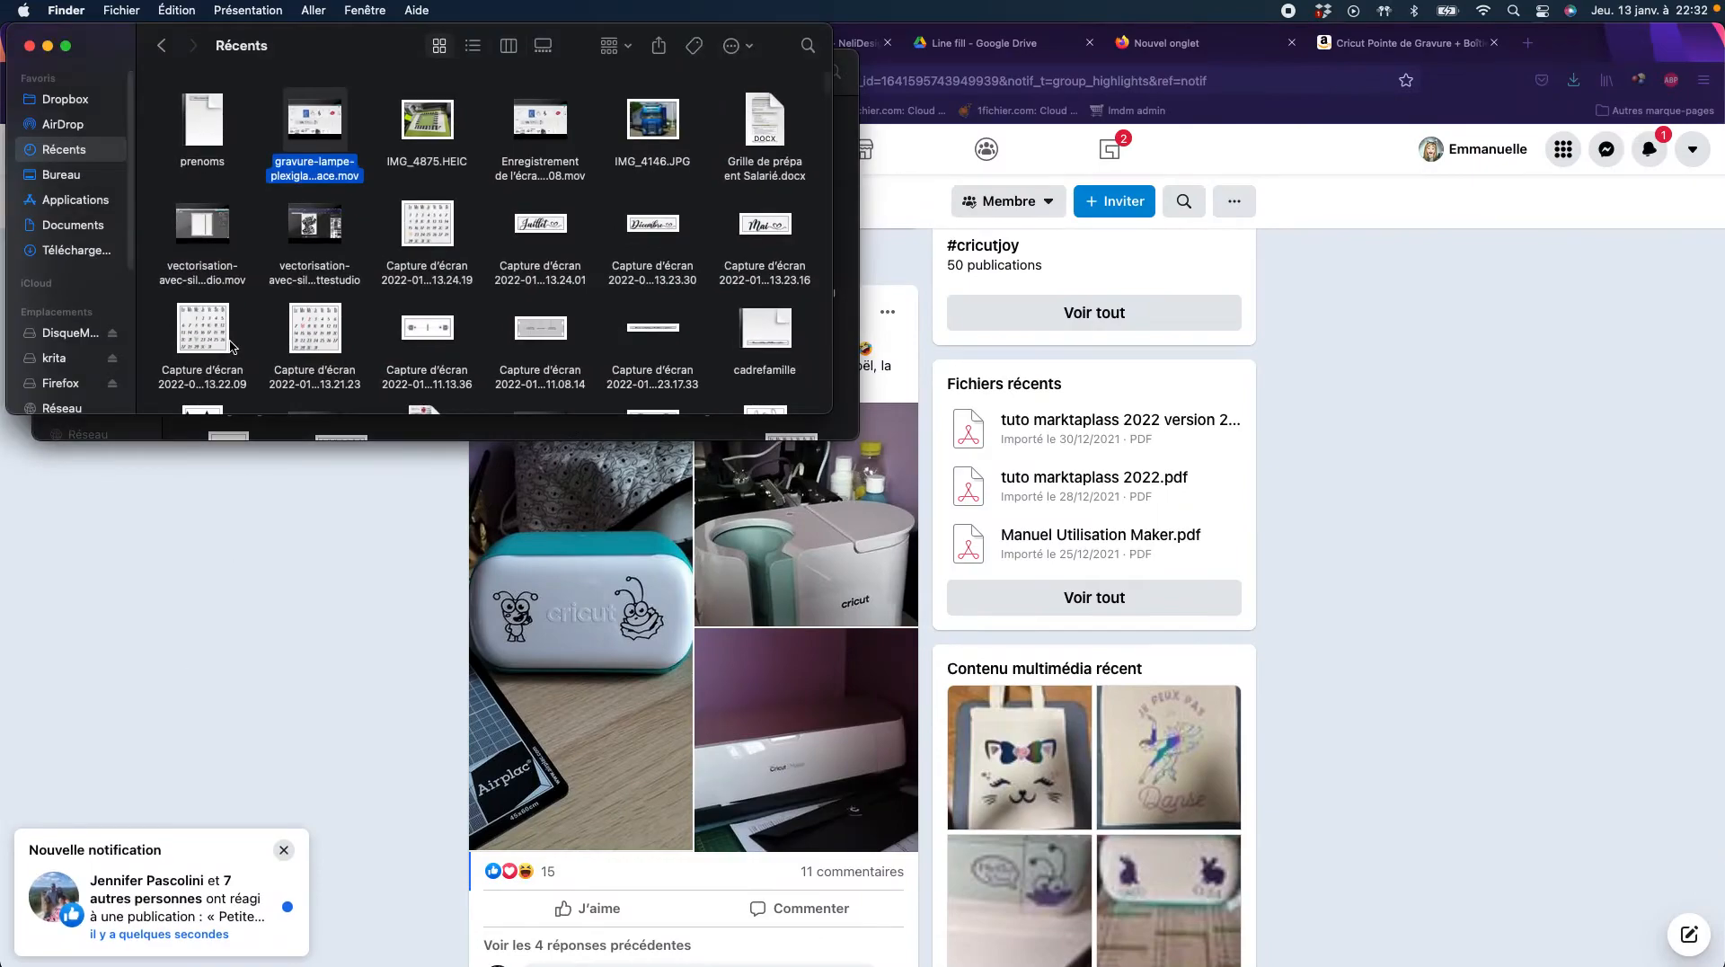
click(198, 112)
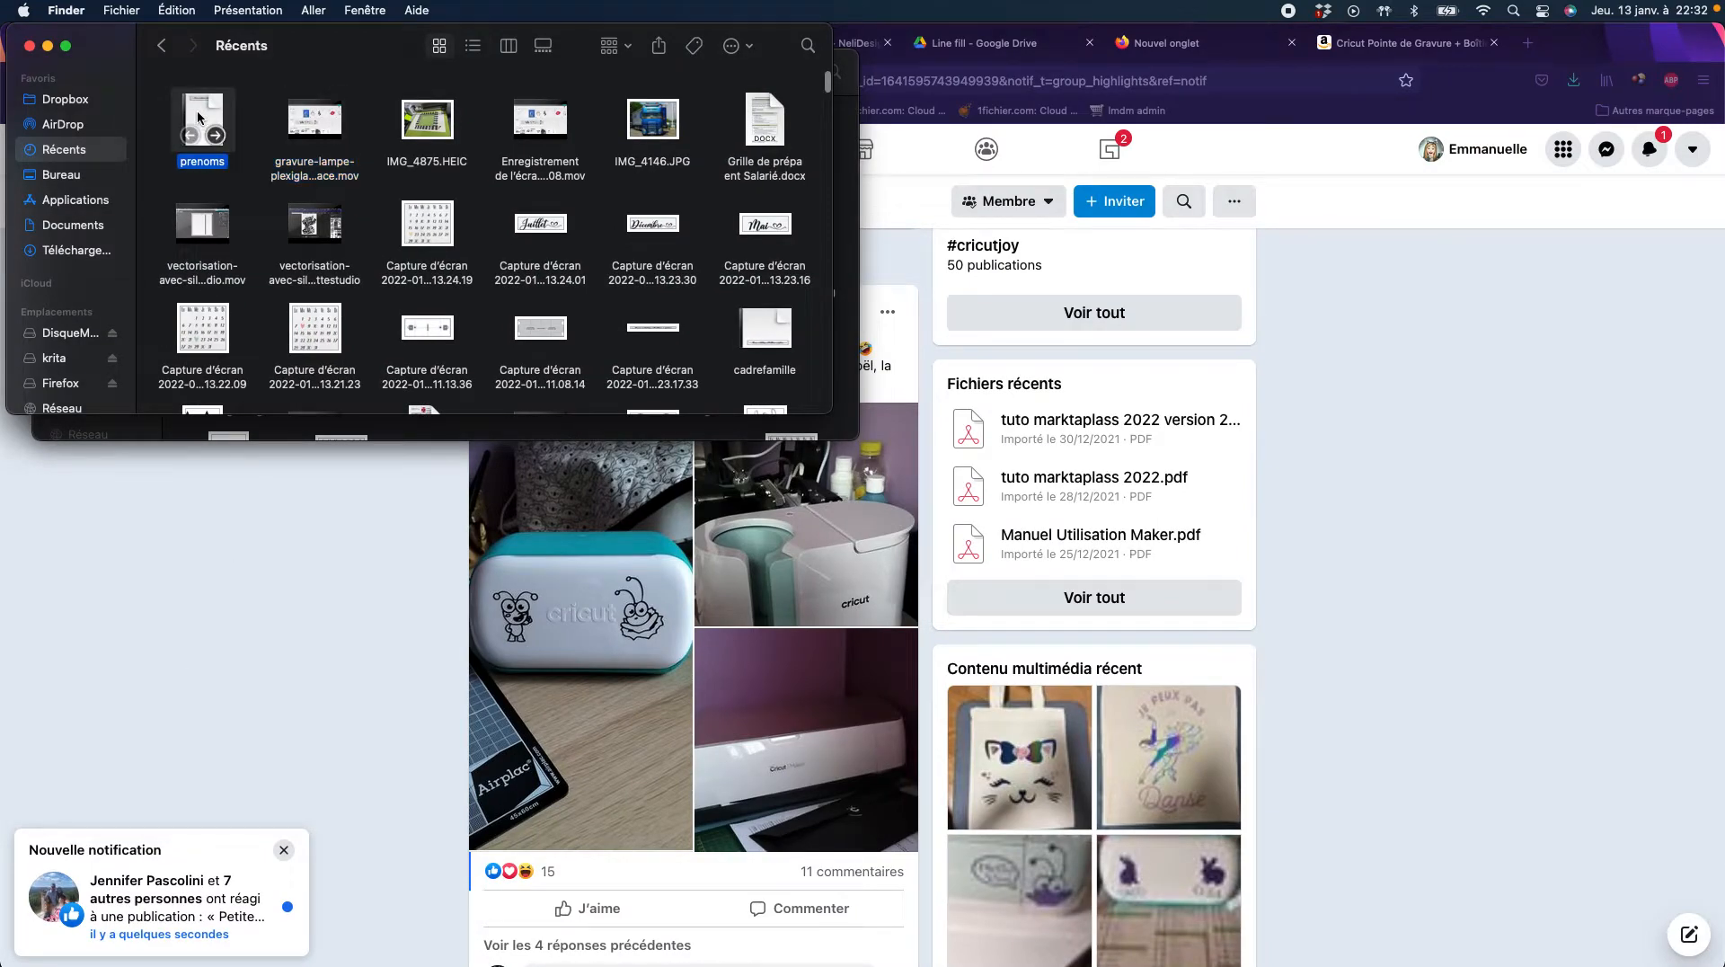
double_click(196, 111)
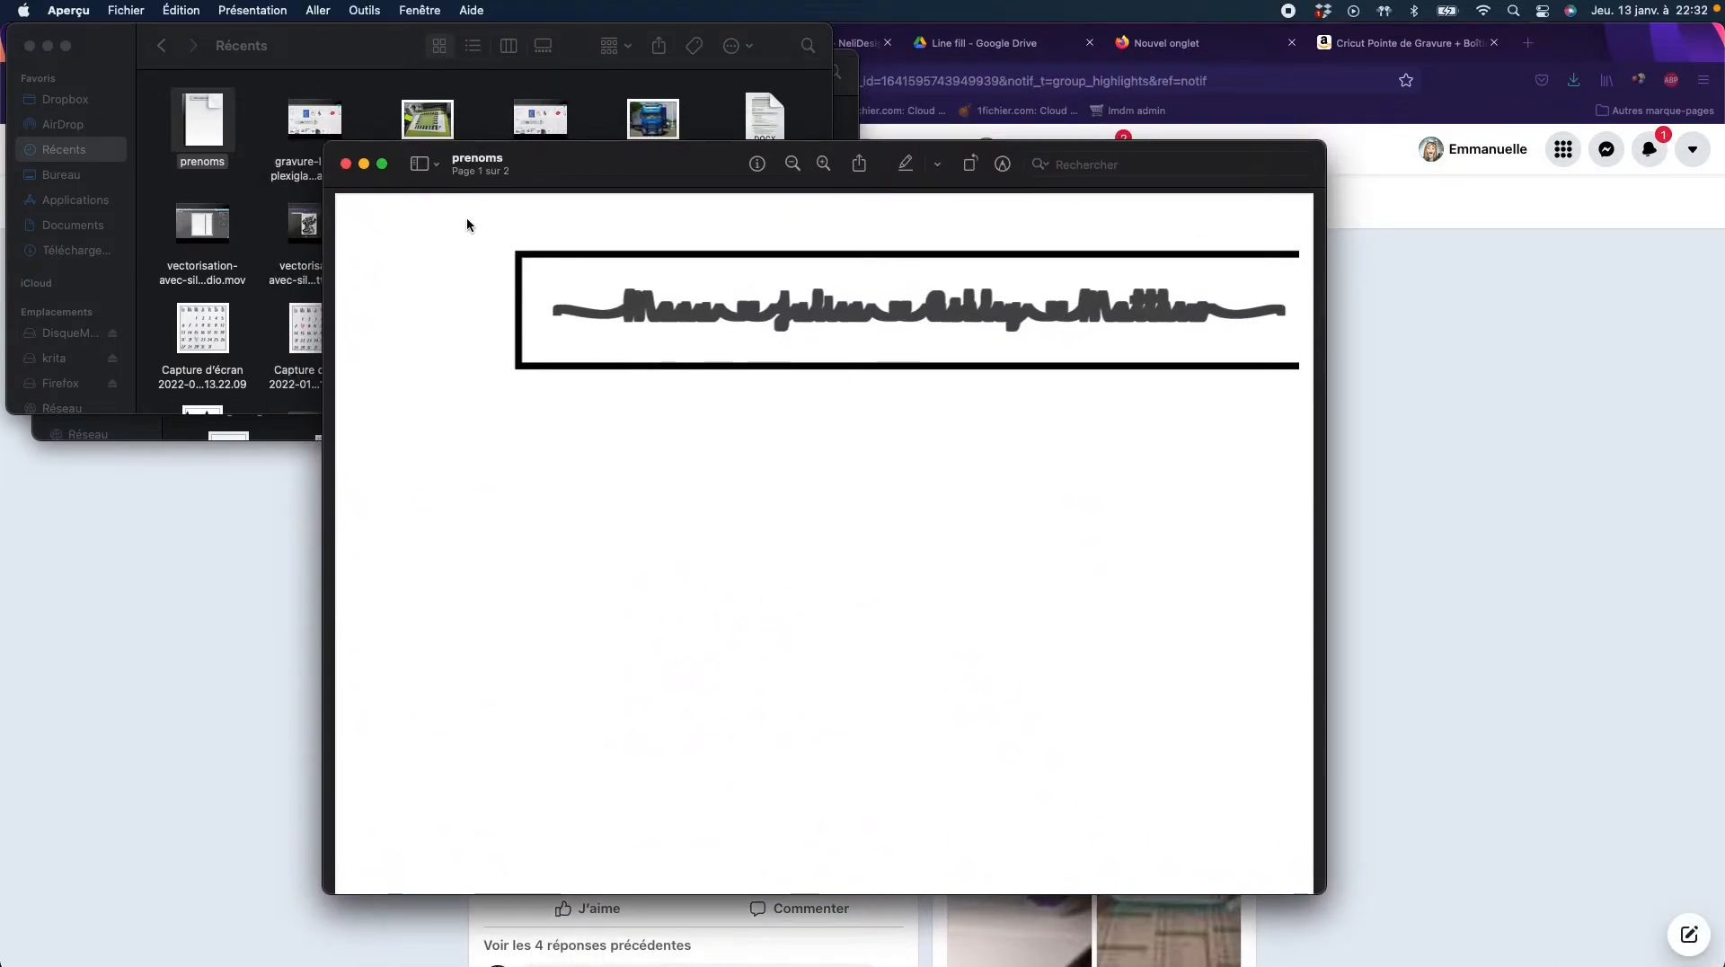
click(1187, 165)
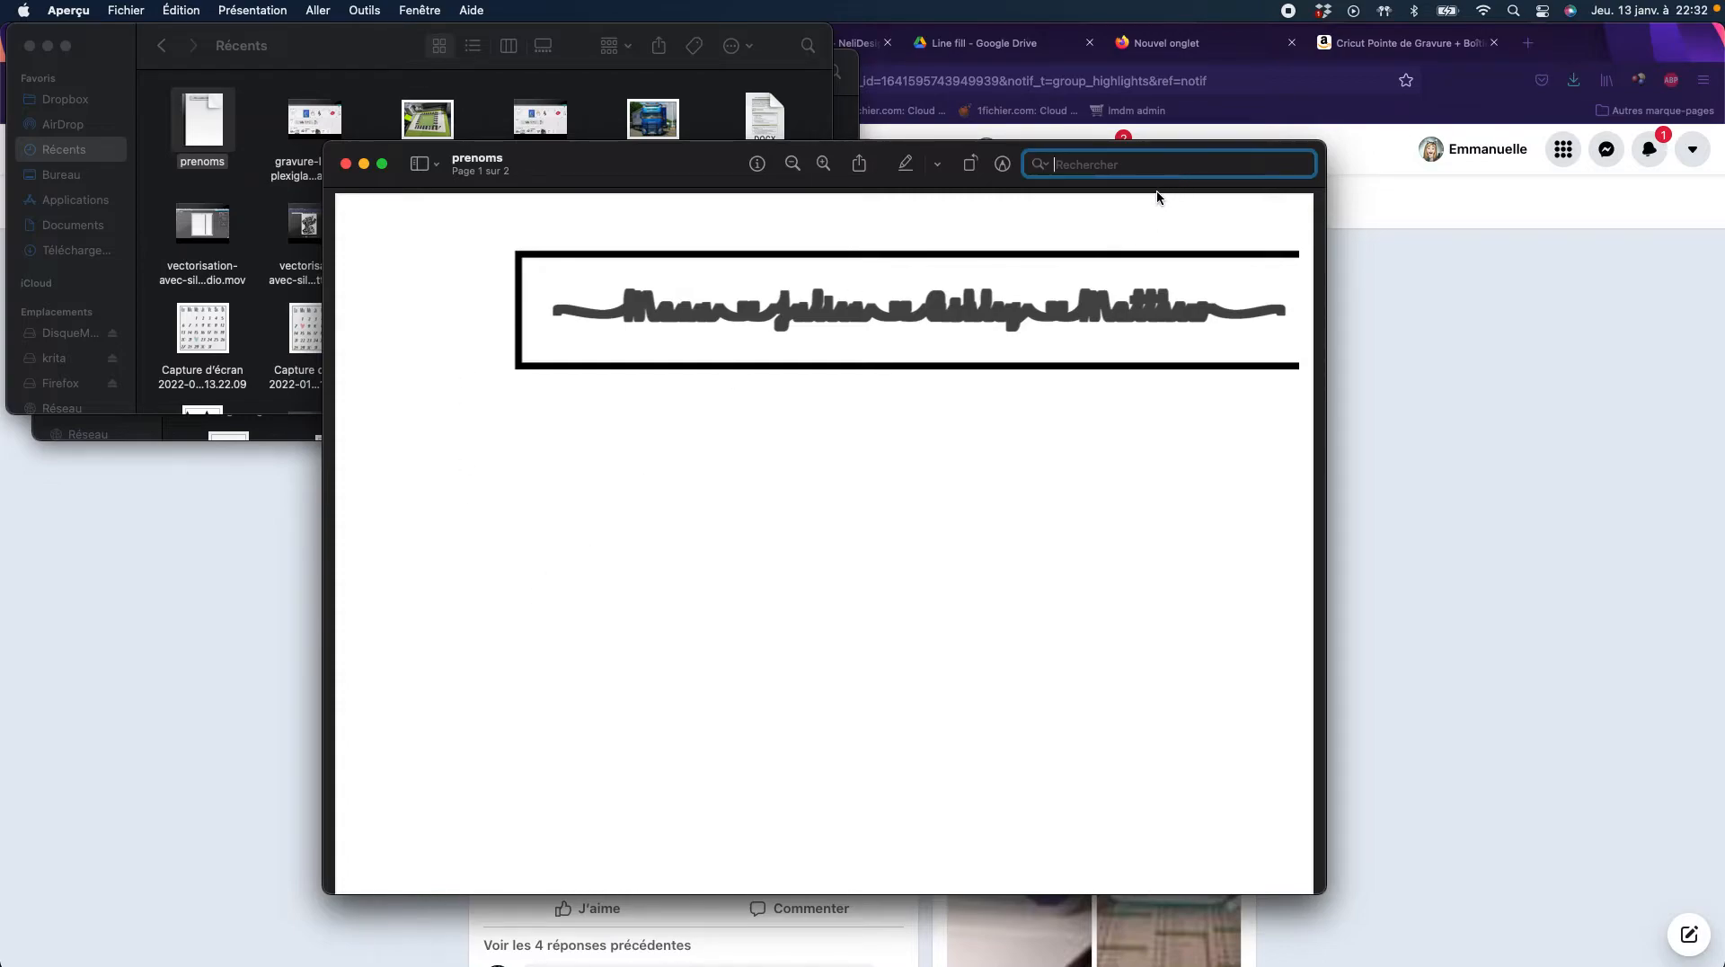
click(1179, 460)
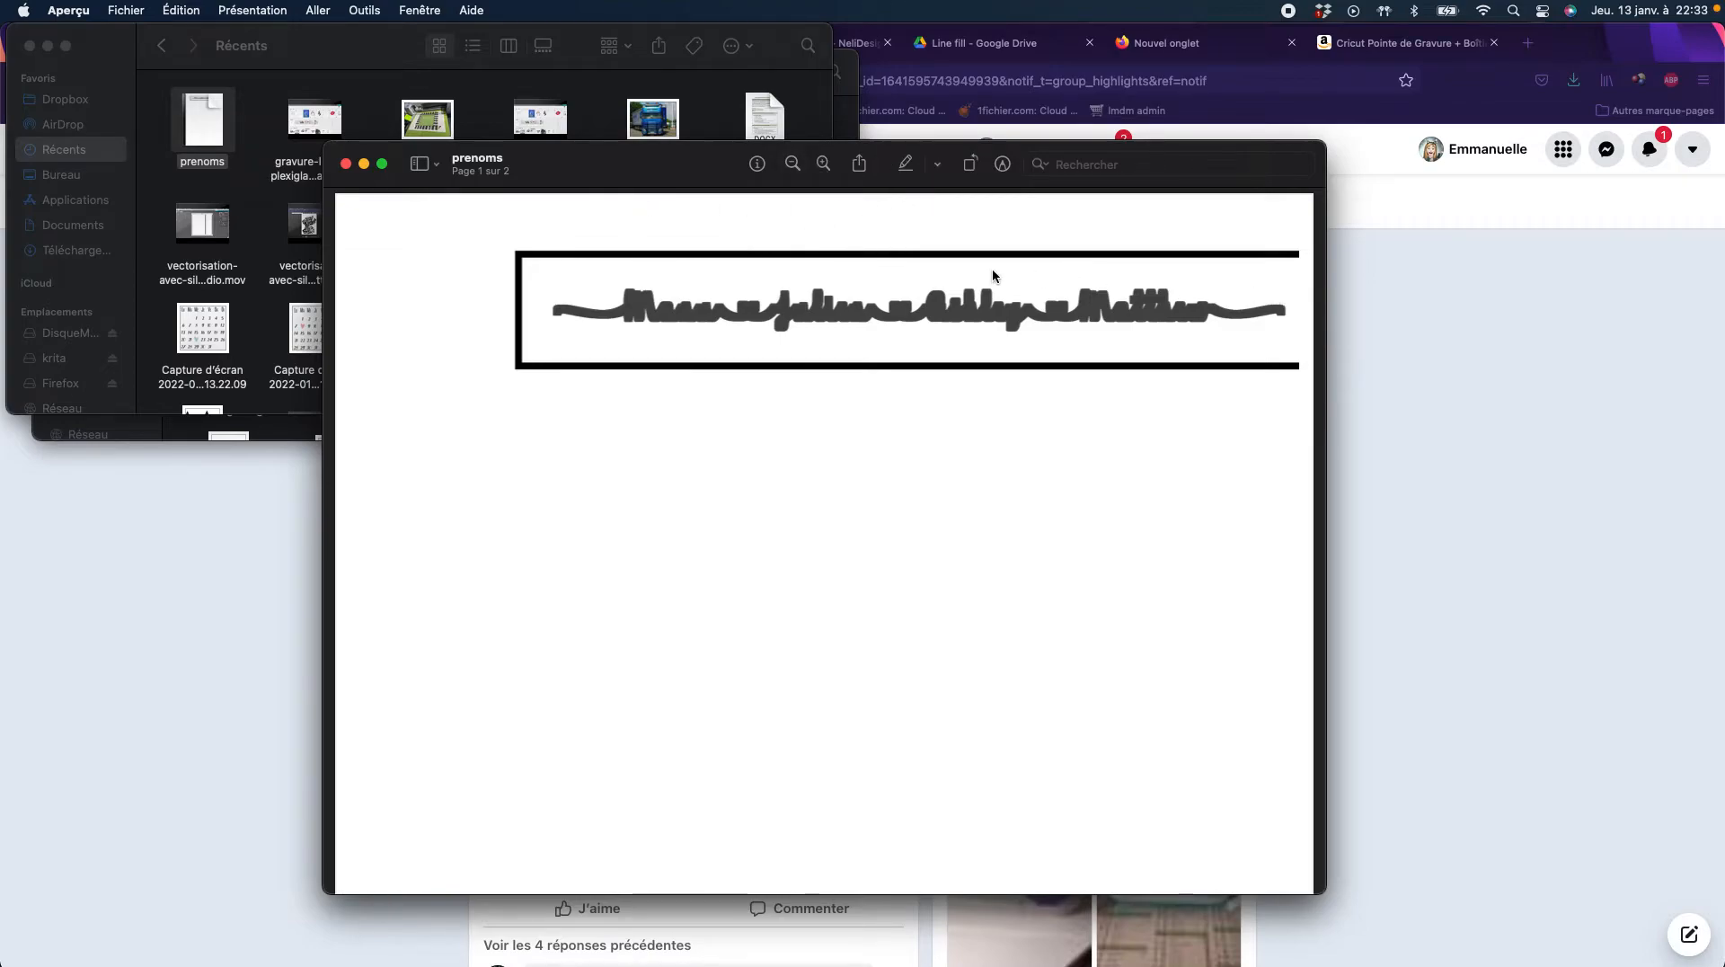
- Capture a screenshot of only the names line in the PDF, cropped inside the black frame
double_click(548, 274)
click(624, 349)
mouse_move(144, 960)
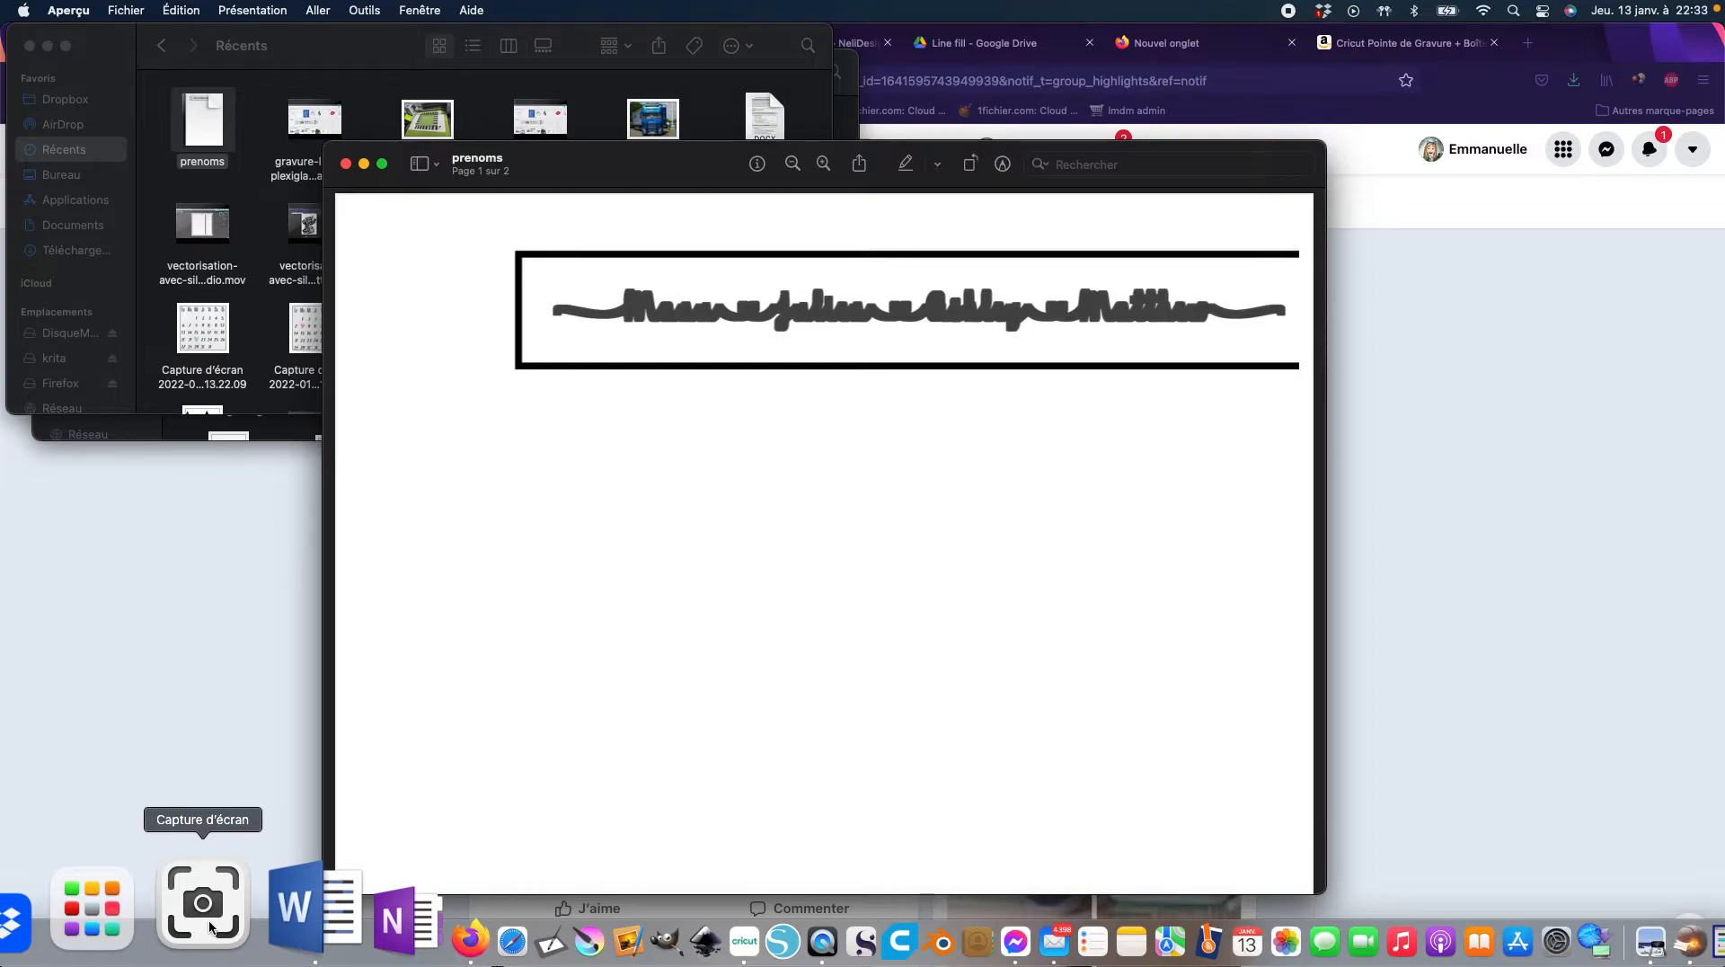
click(206, 927)
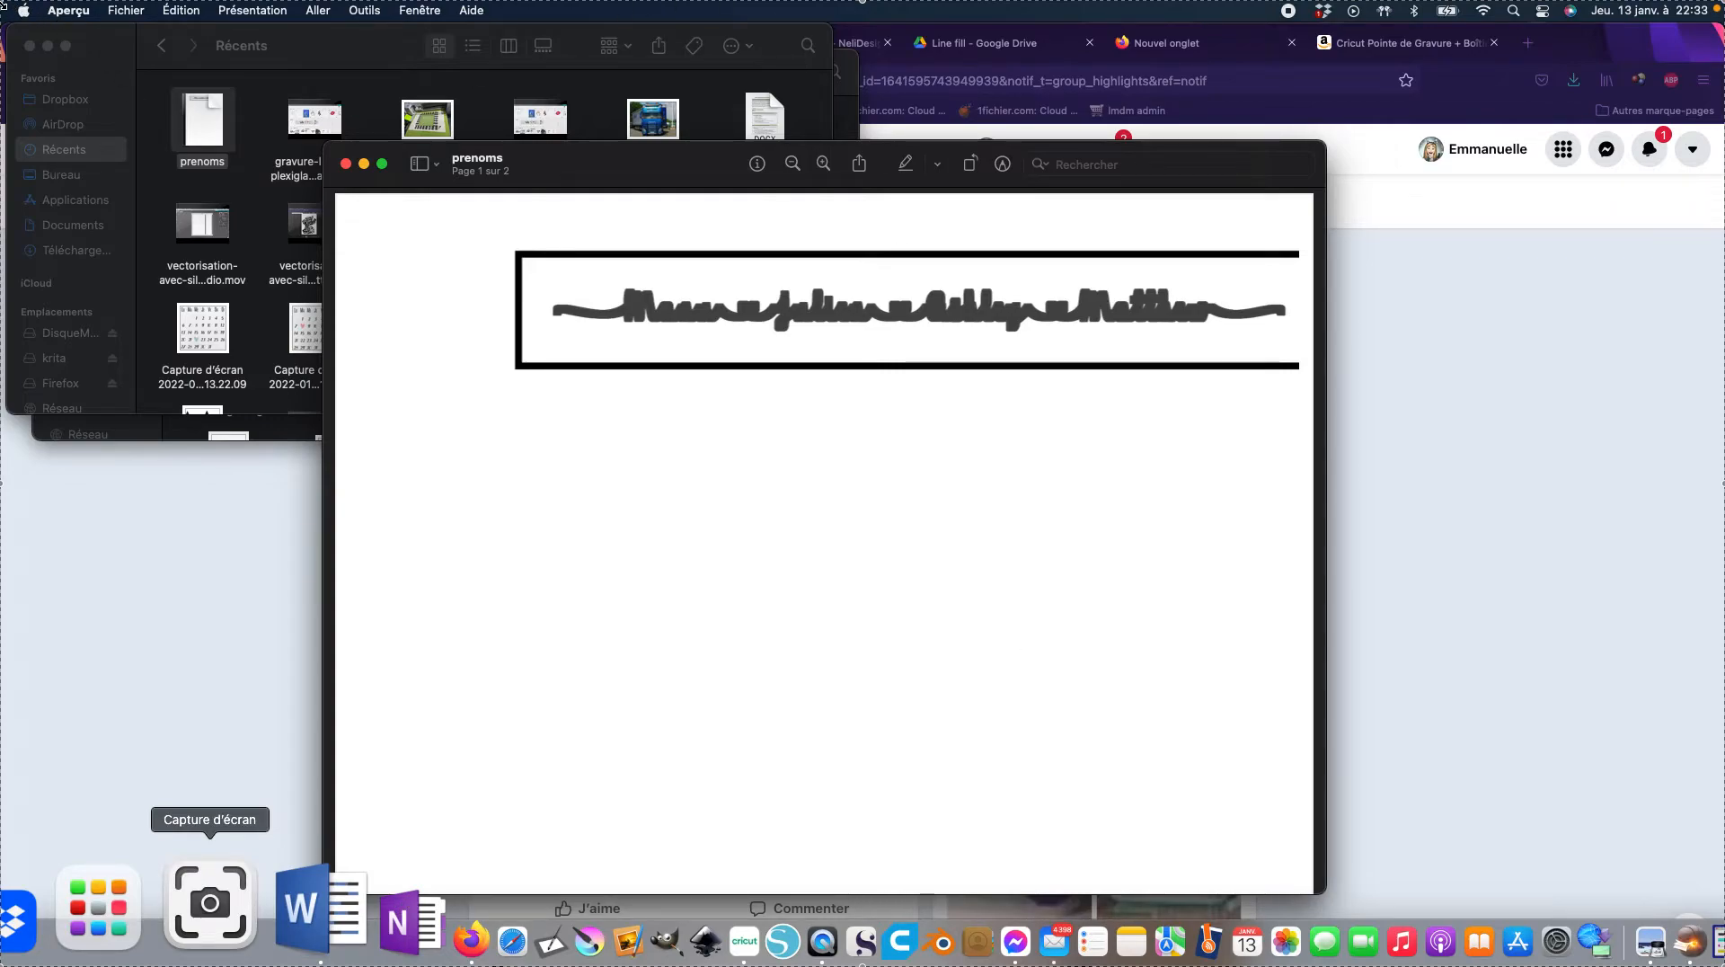
drag(3, 5, 501, 249)
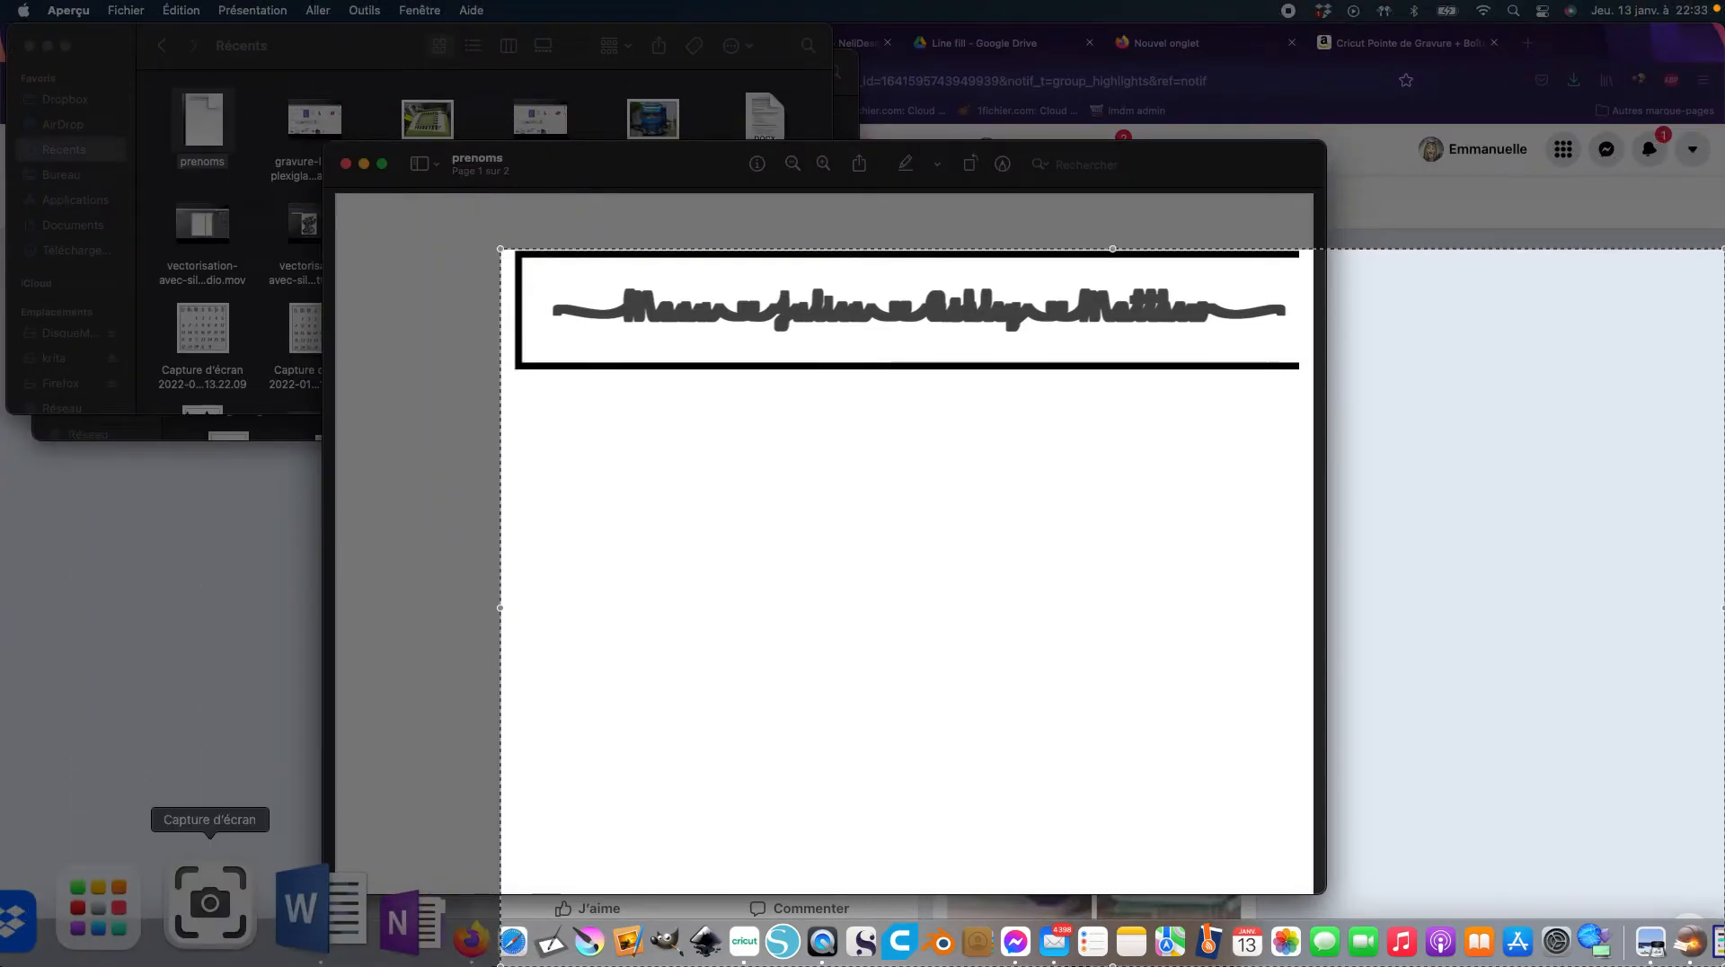
drag(502, 961, 535, 354)
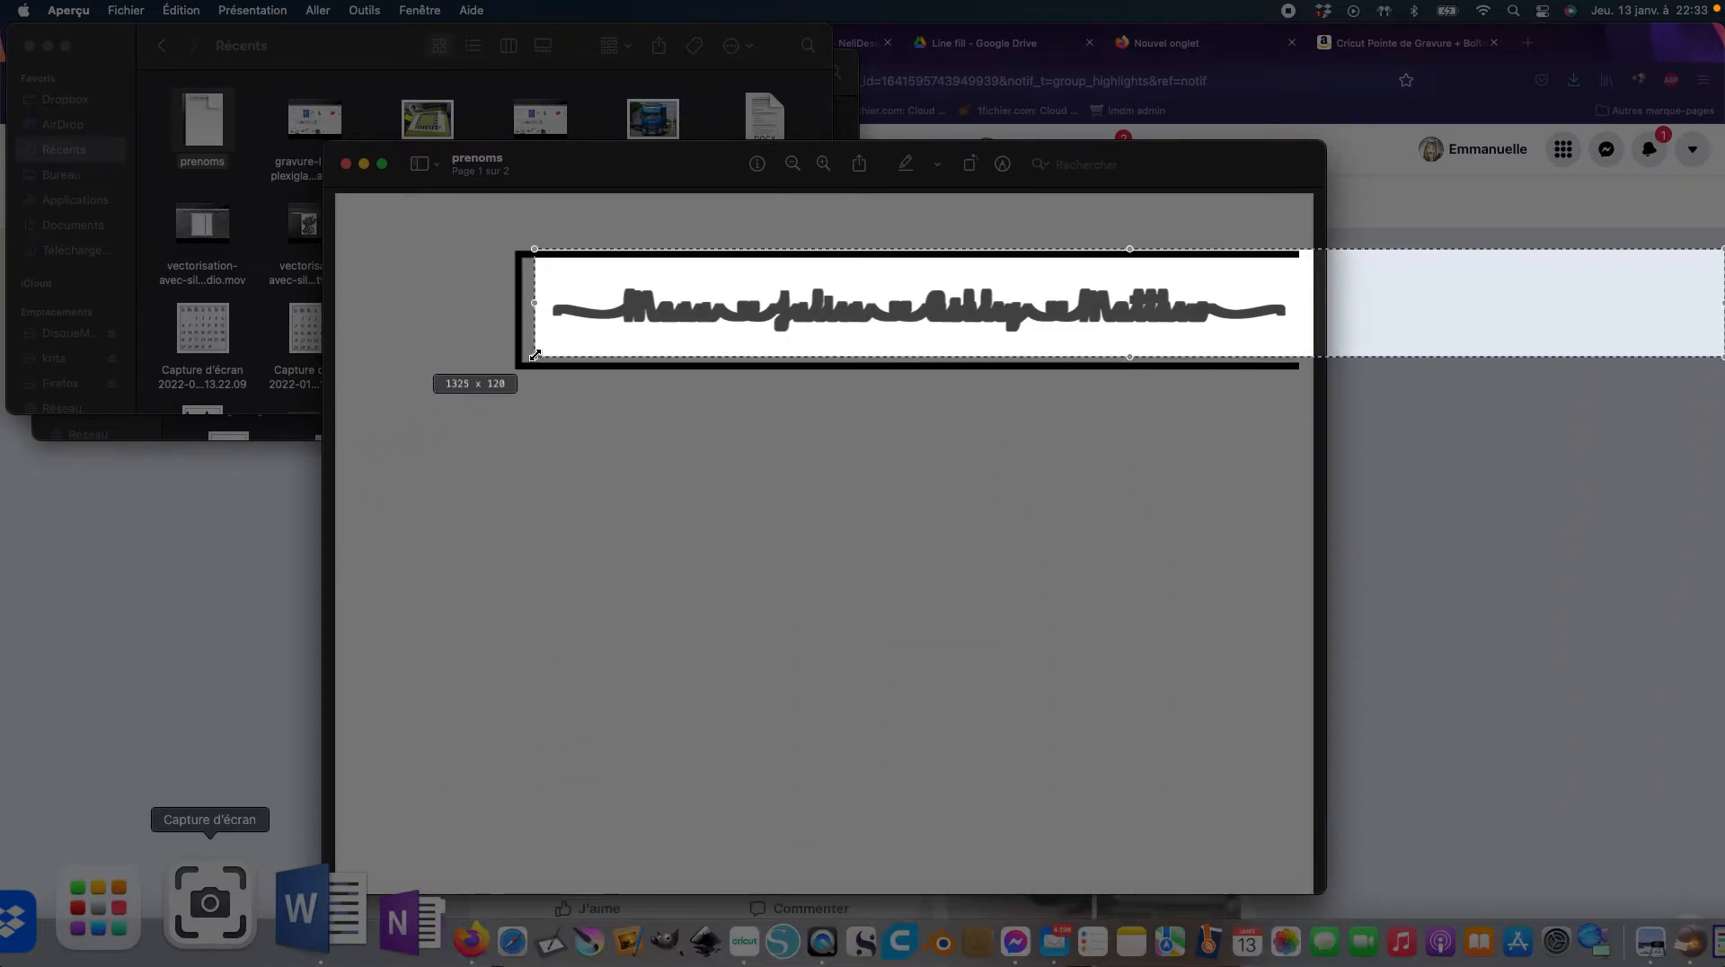
drag(1720, 302, 1297, 306)
drag(916, 249, 916, 275)
drag(918, 359, 917, 342)
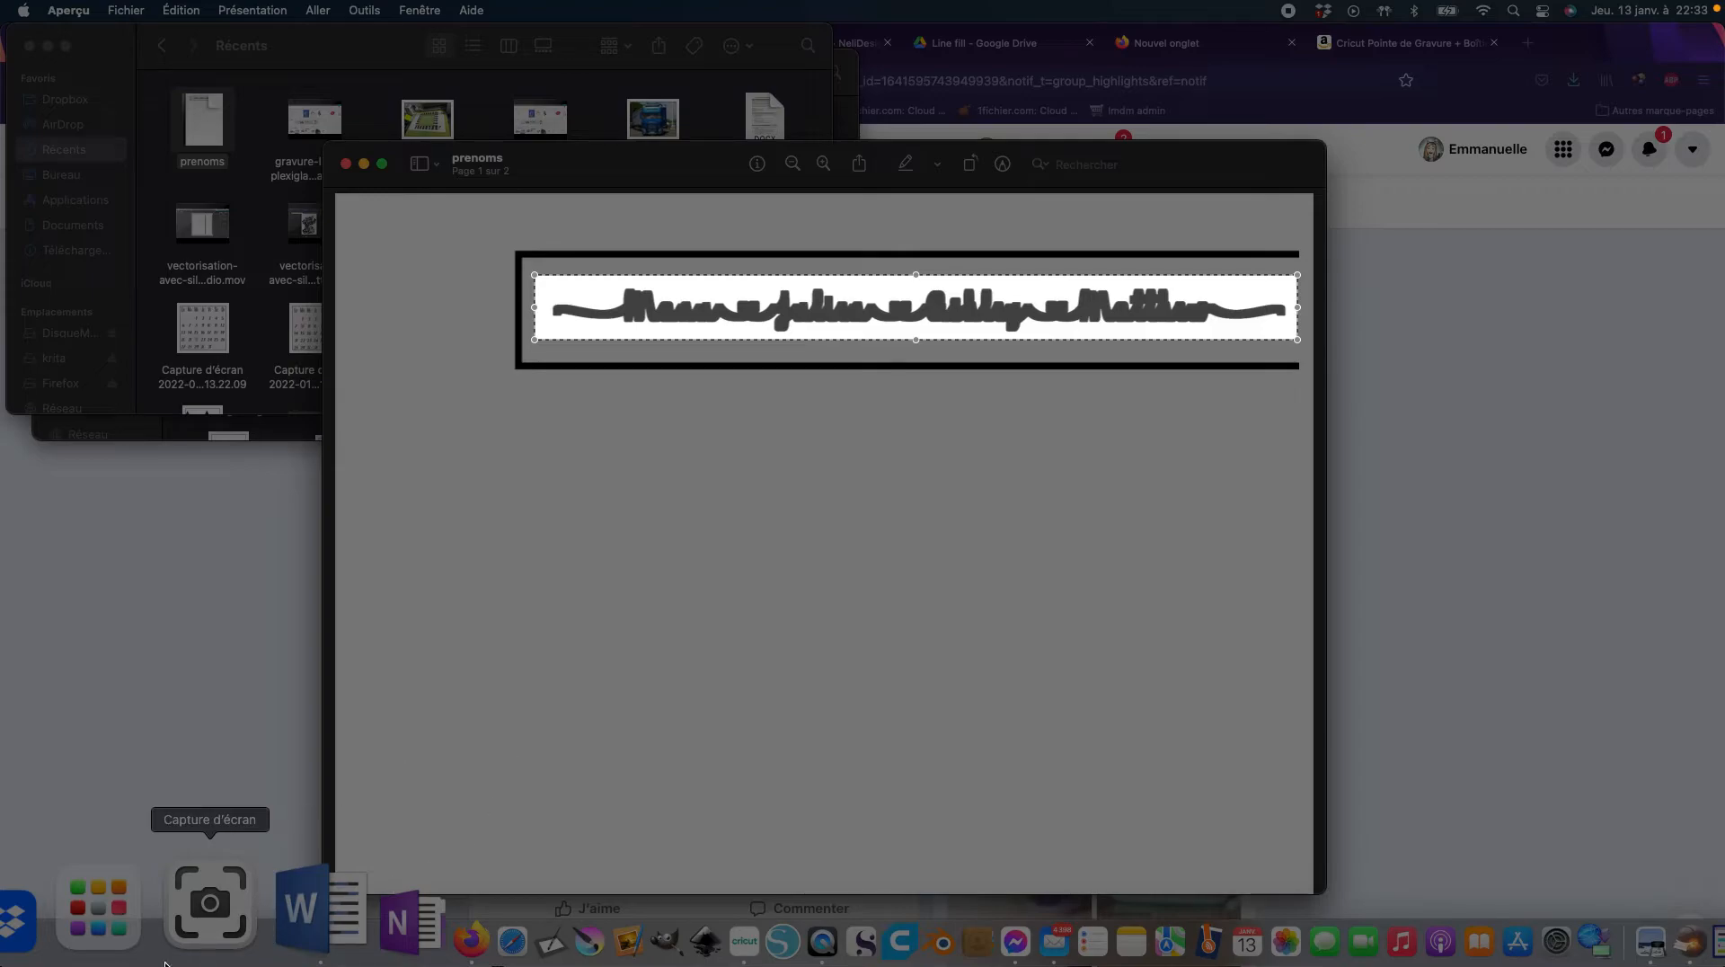
key(Return)
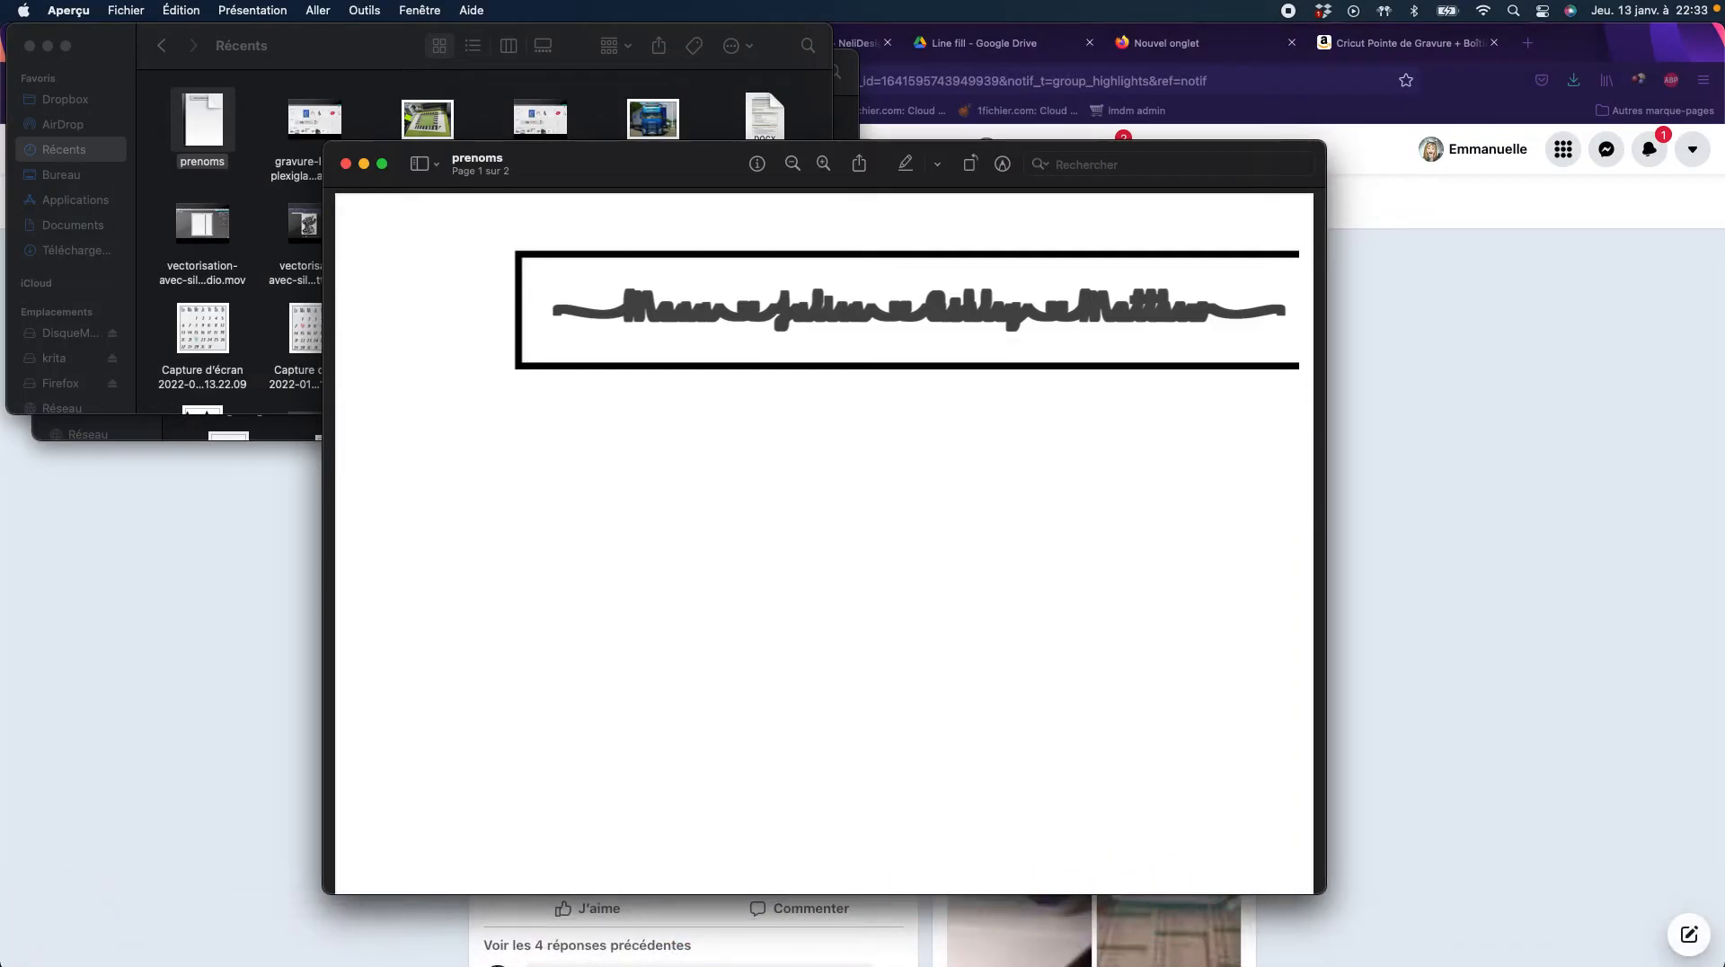
- Put the PDF window away and check the Documents folder for the new screenshot
click(365, 165)
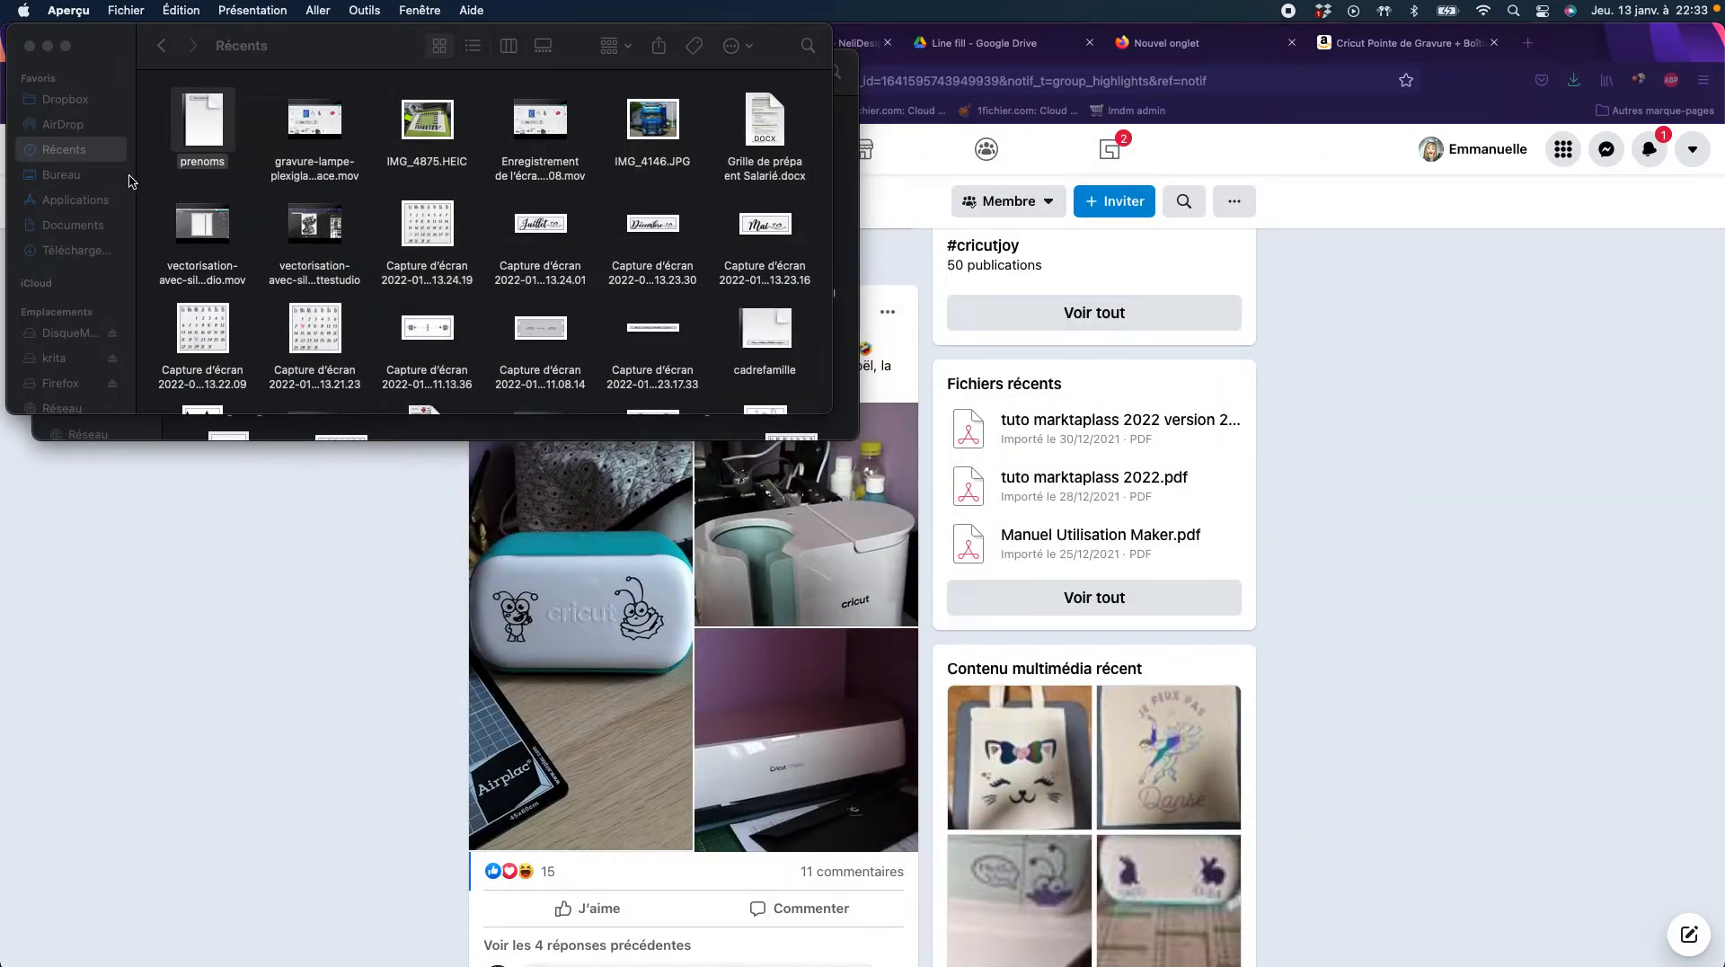
click(79, 225)
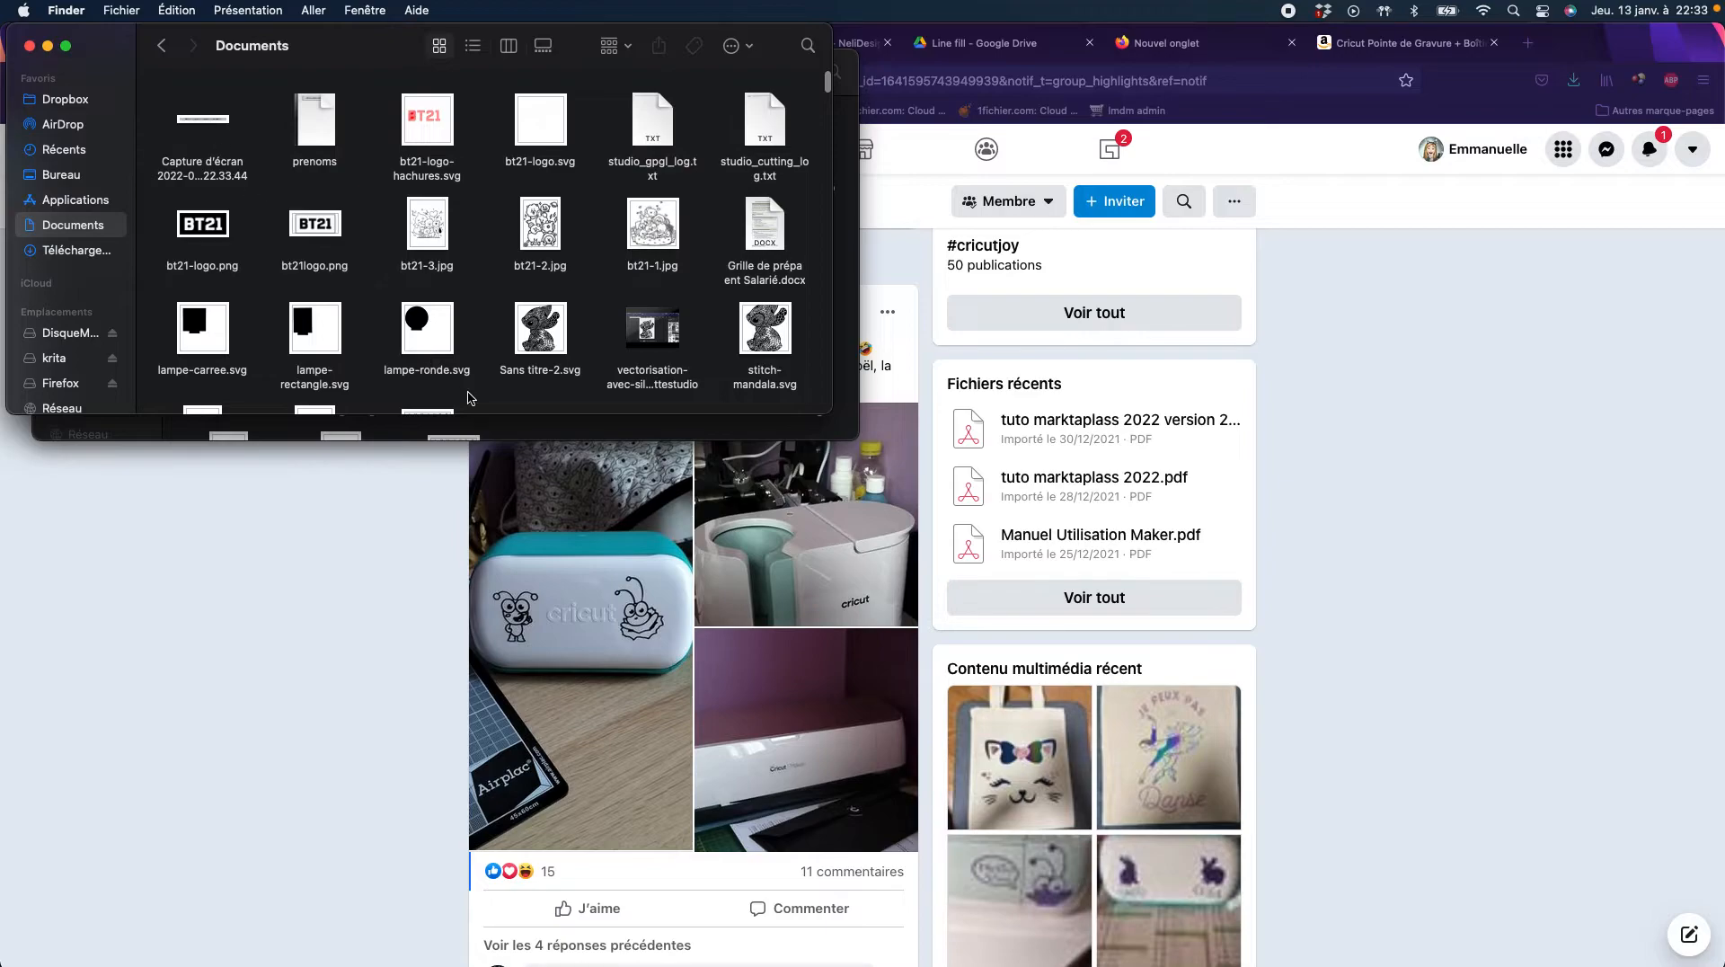
click(351, 585)
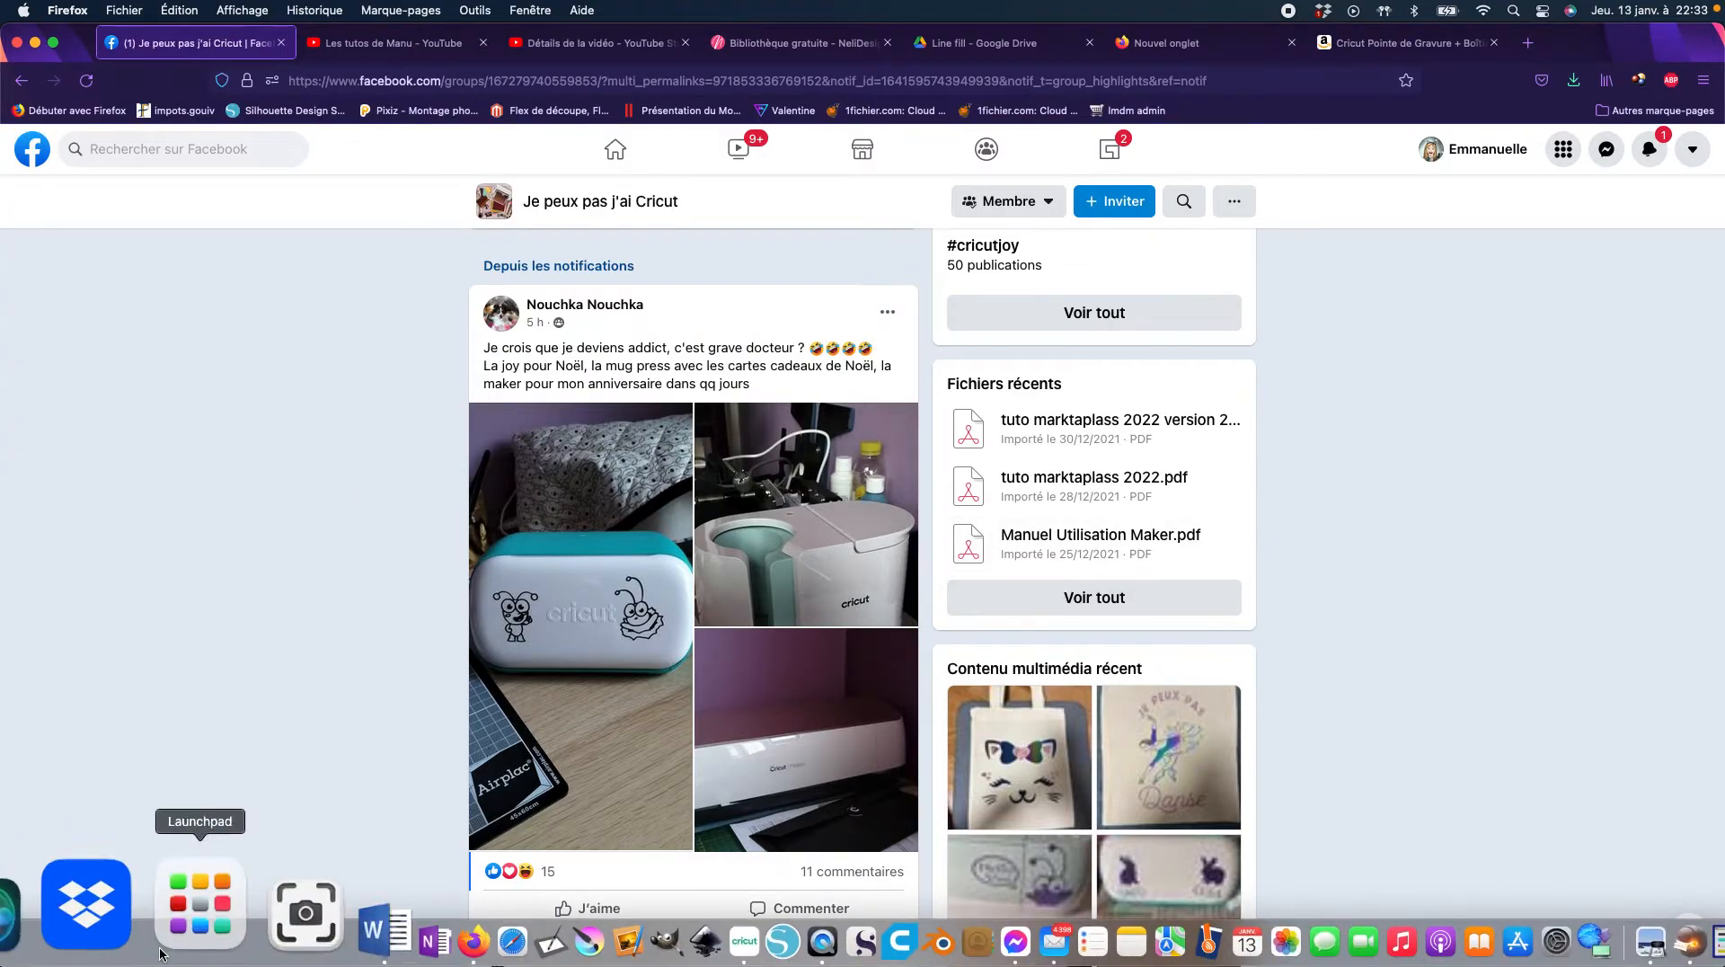
- Switch to Cricut Design Space, cancel the fabrication and return to the canvas
click(580, 919)
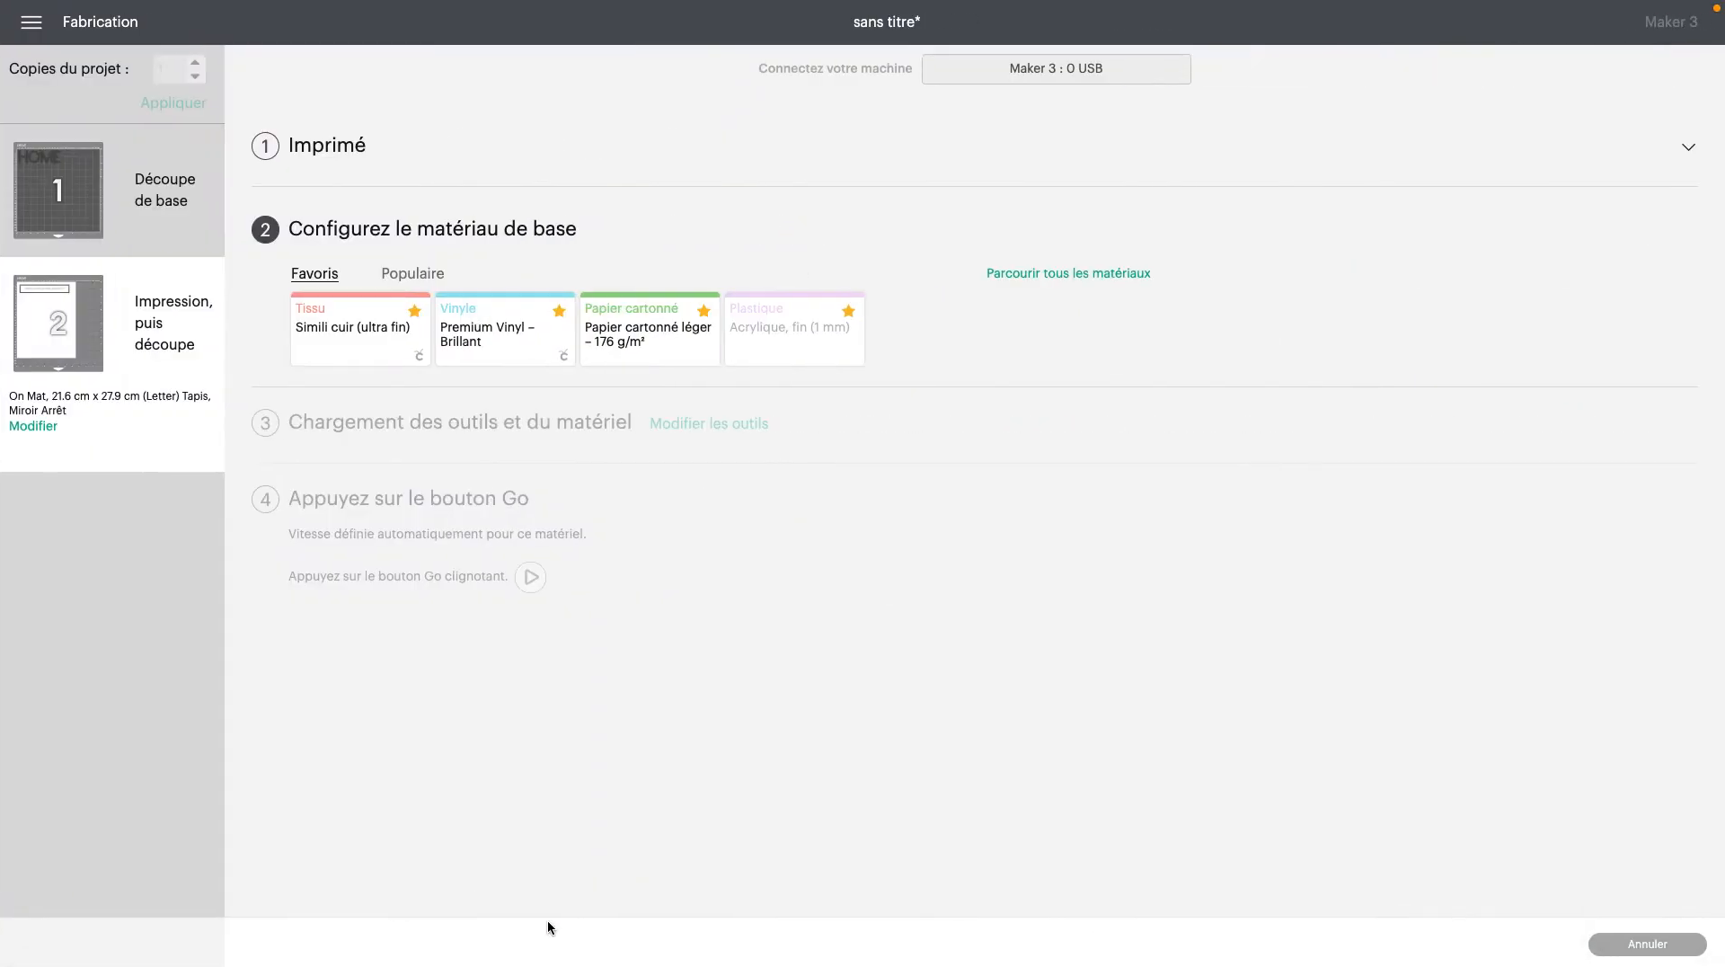
click(1637, 938)
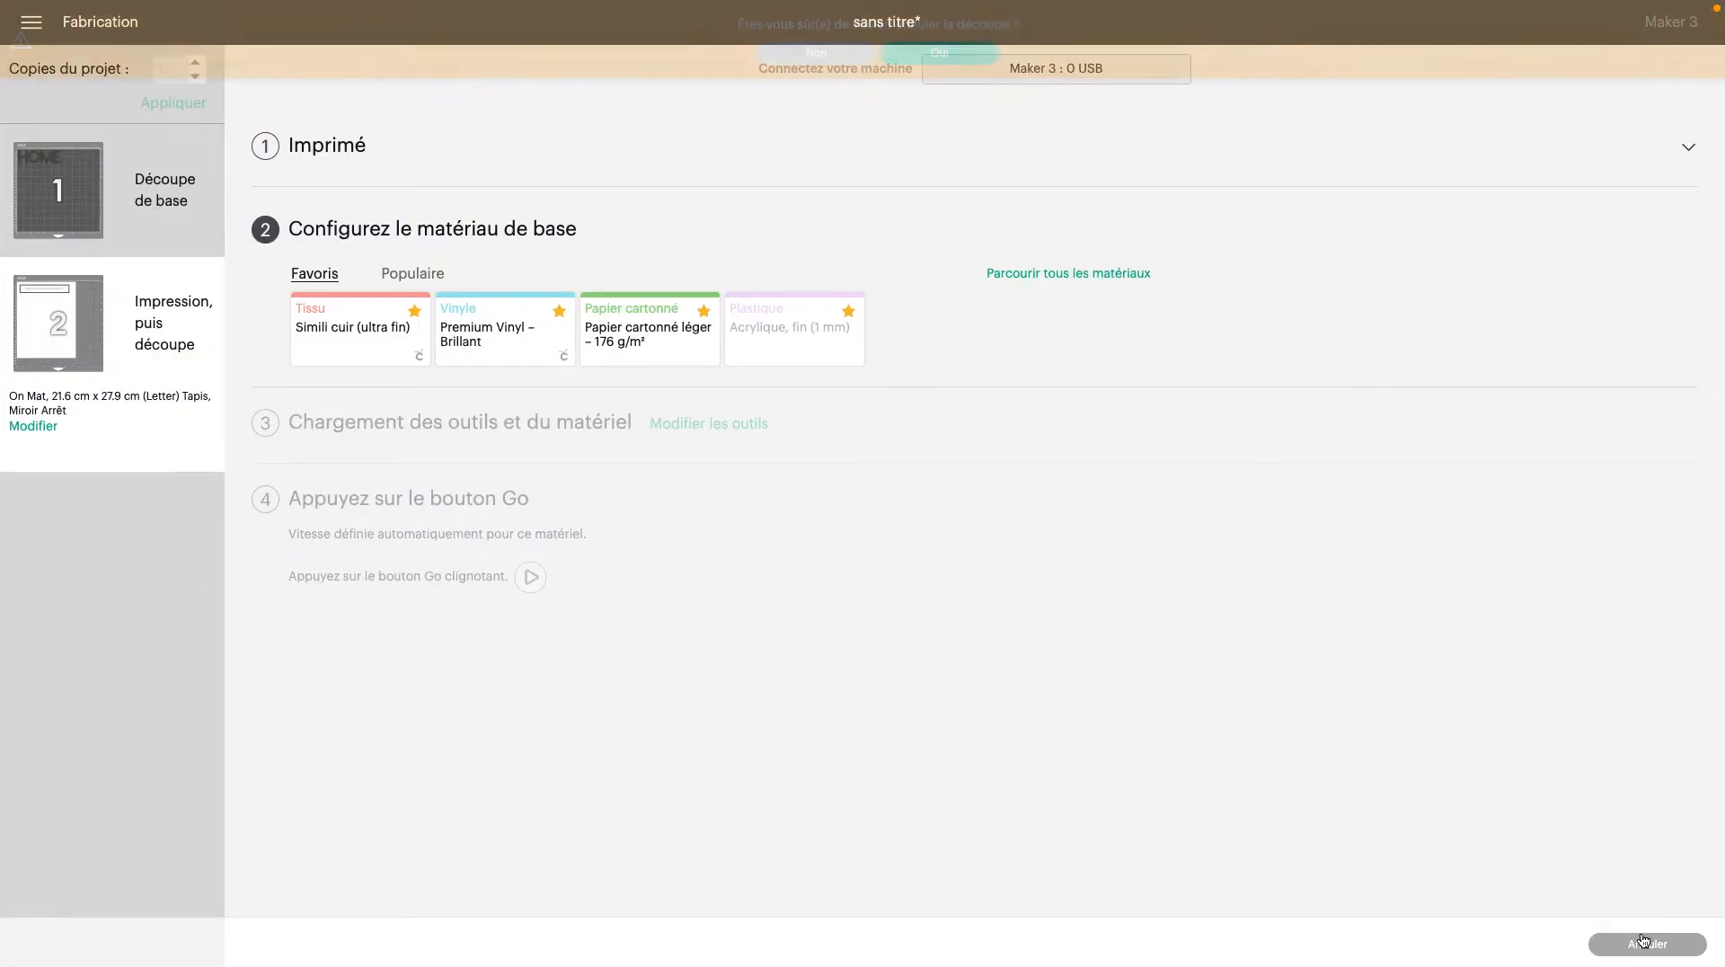
click(911, 58)
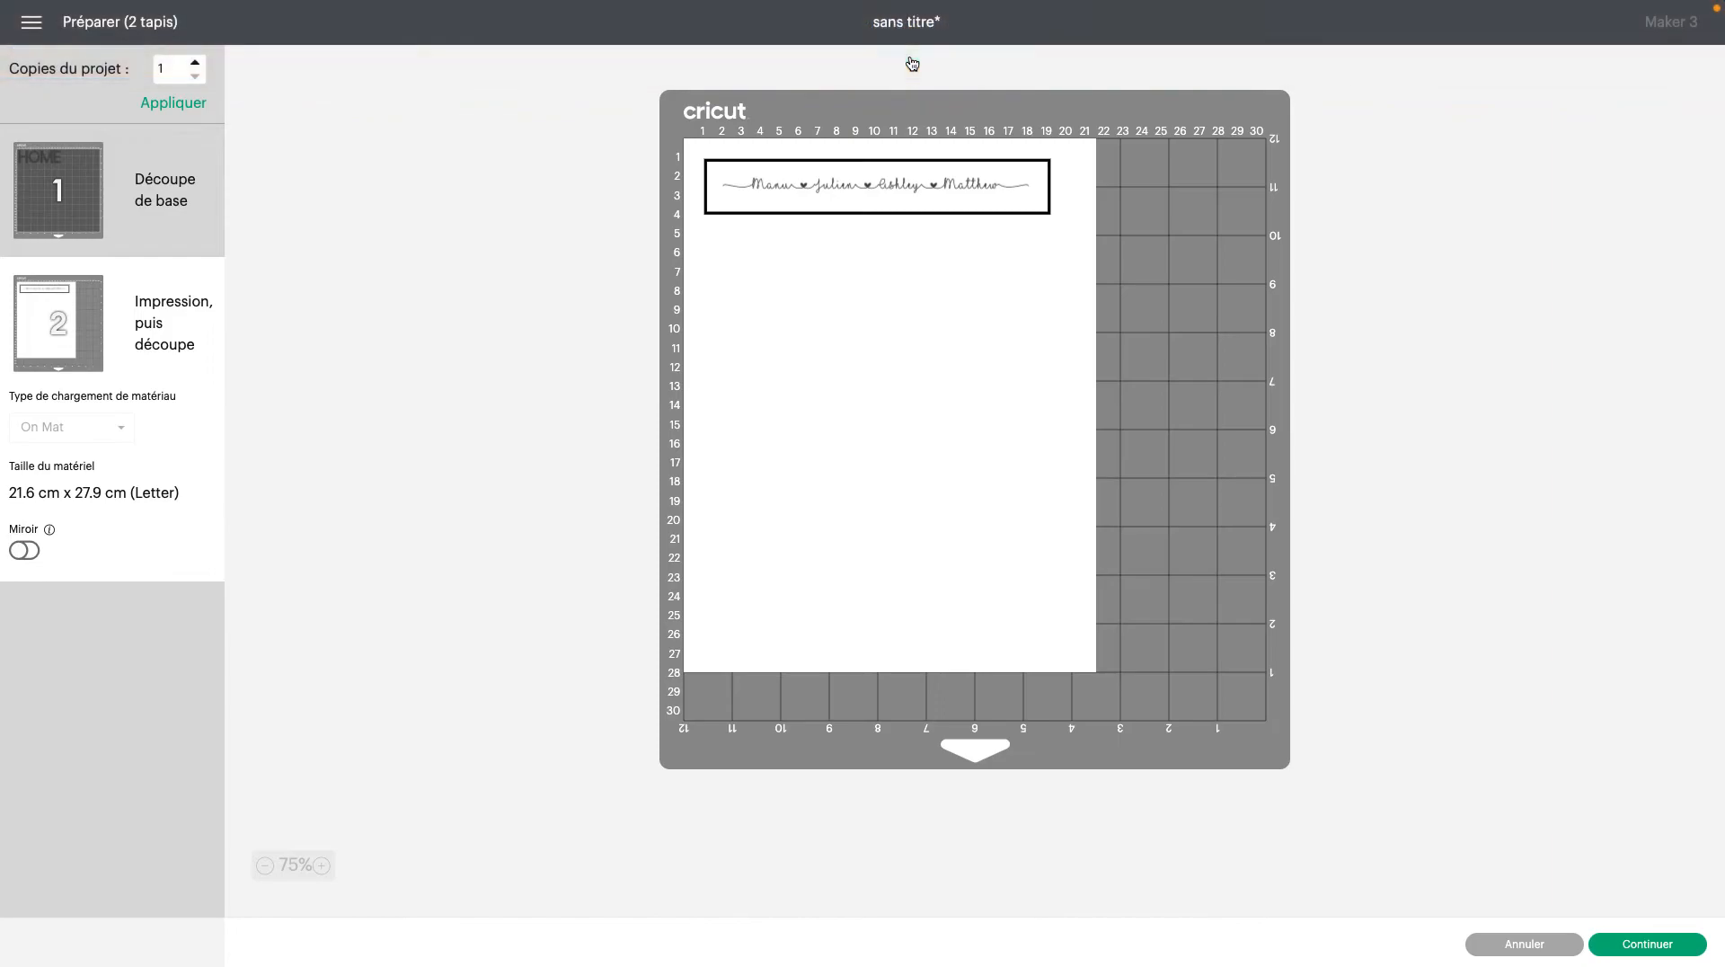
click(1524, 945)
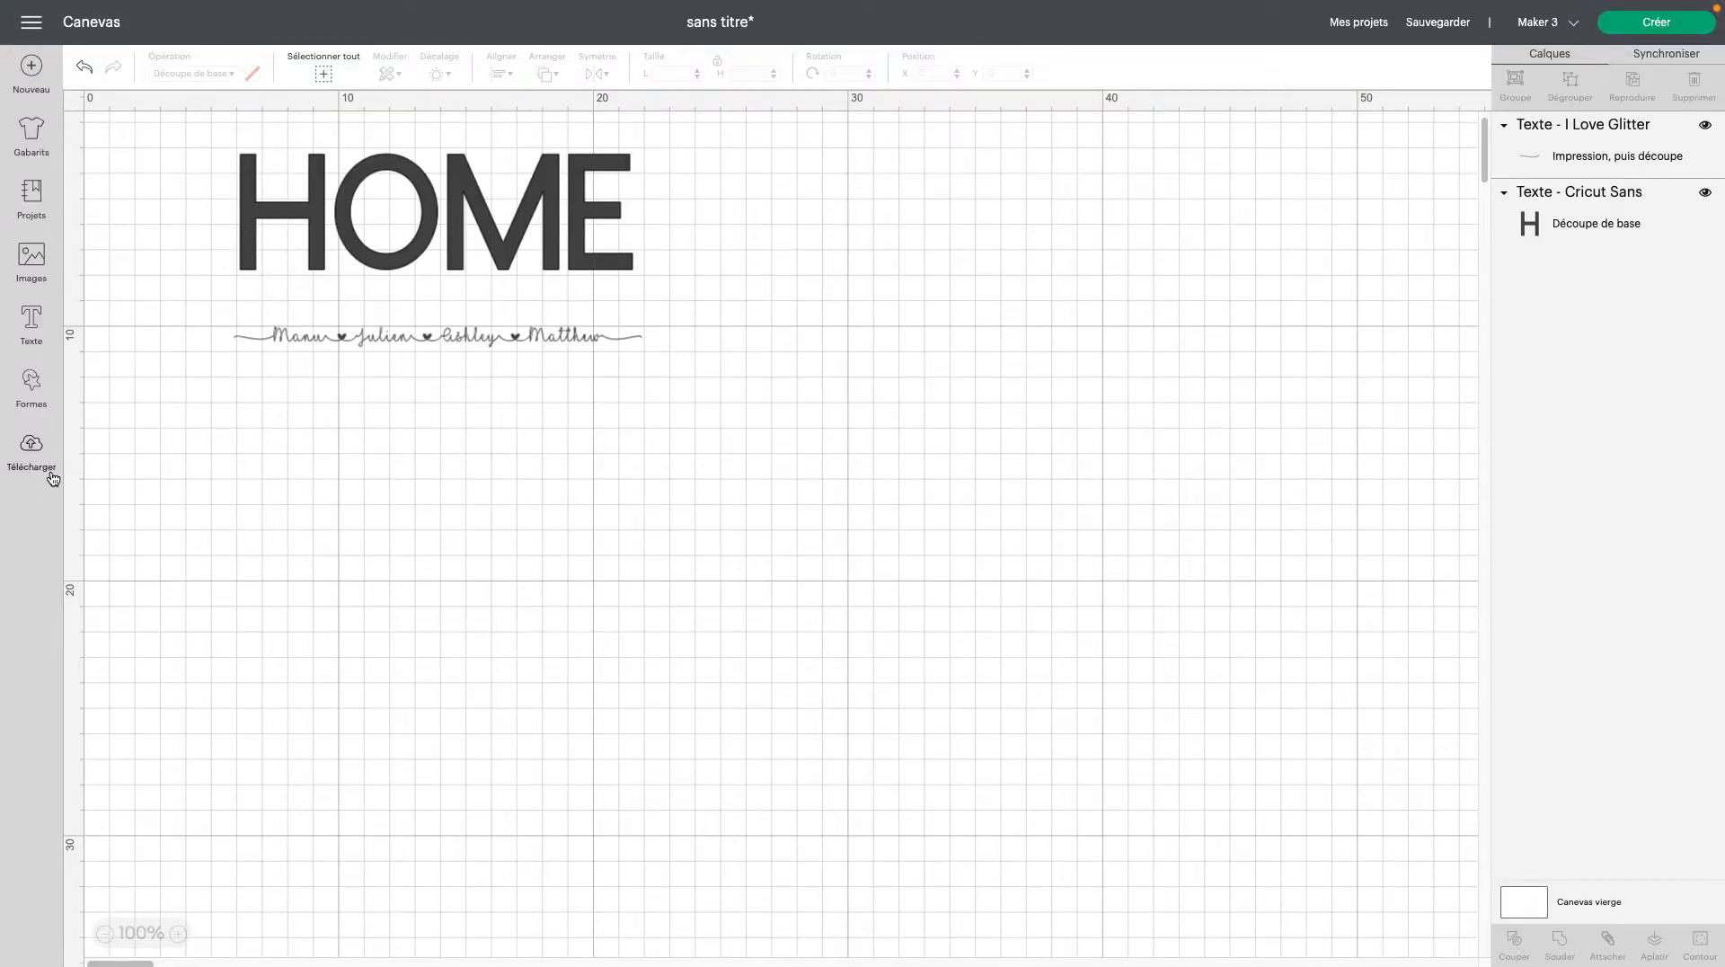
- Load the 22.33.44 screen capture from Documents as a new image upload
click(35, 449)
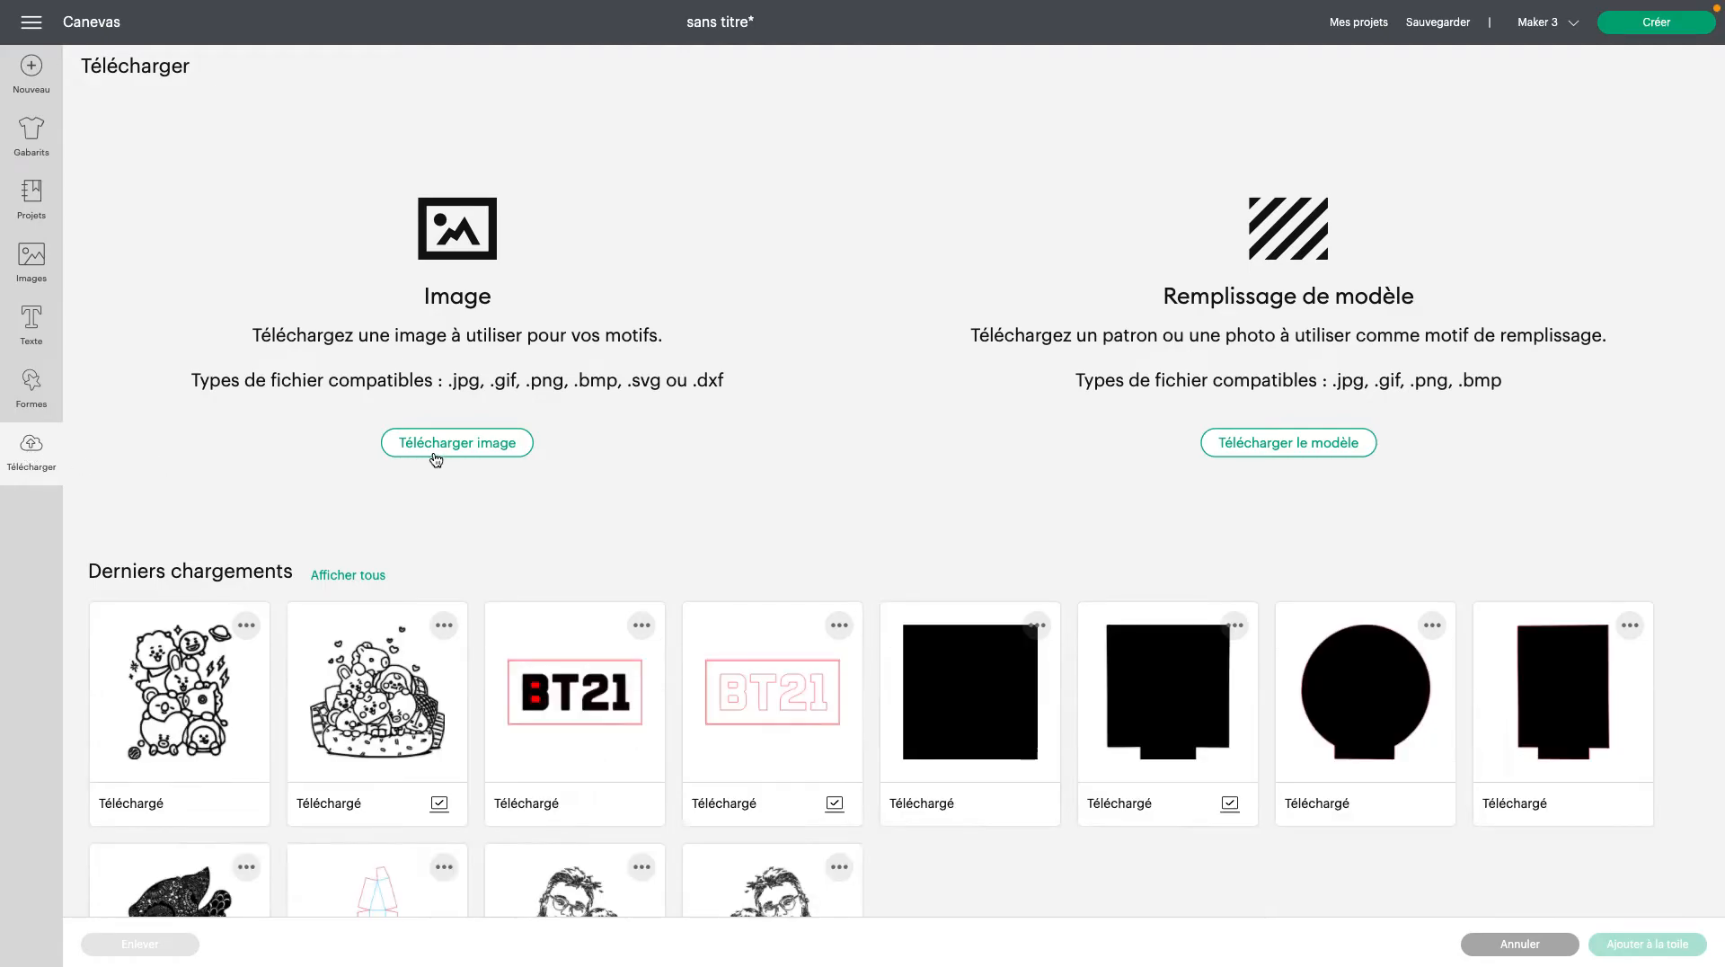
click(435, 445)
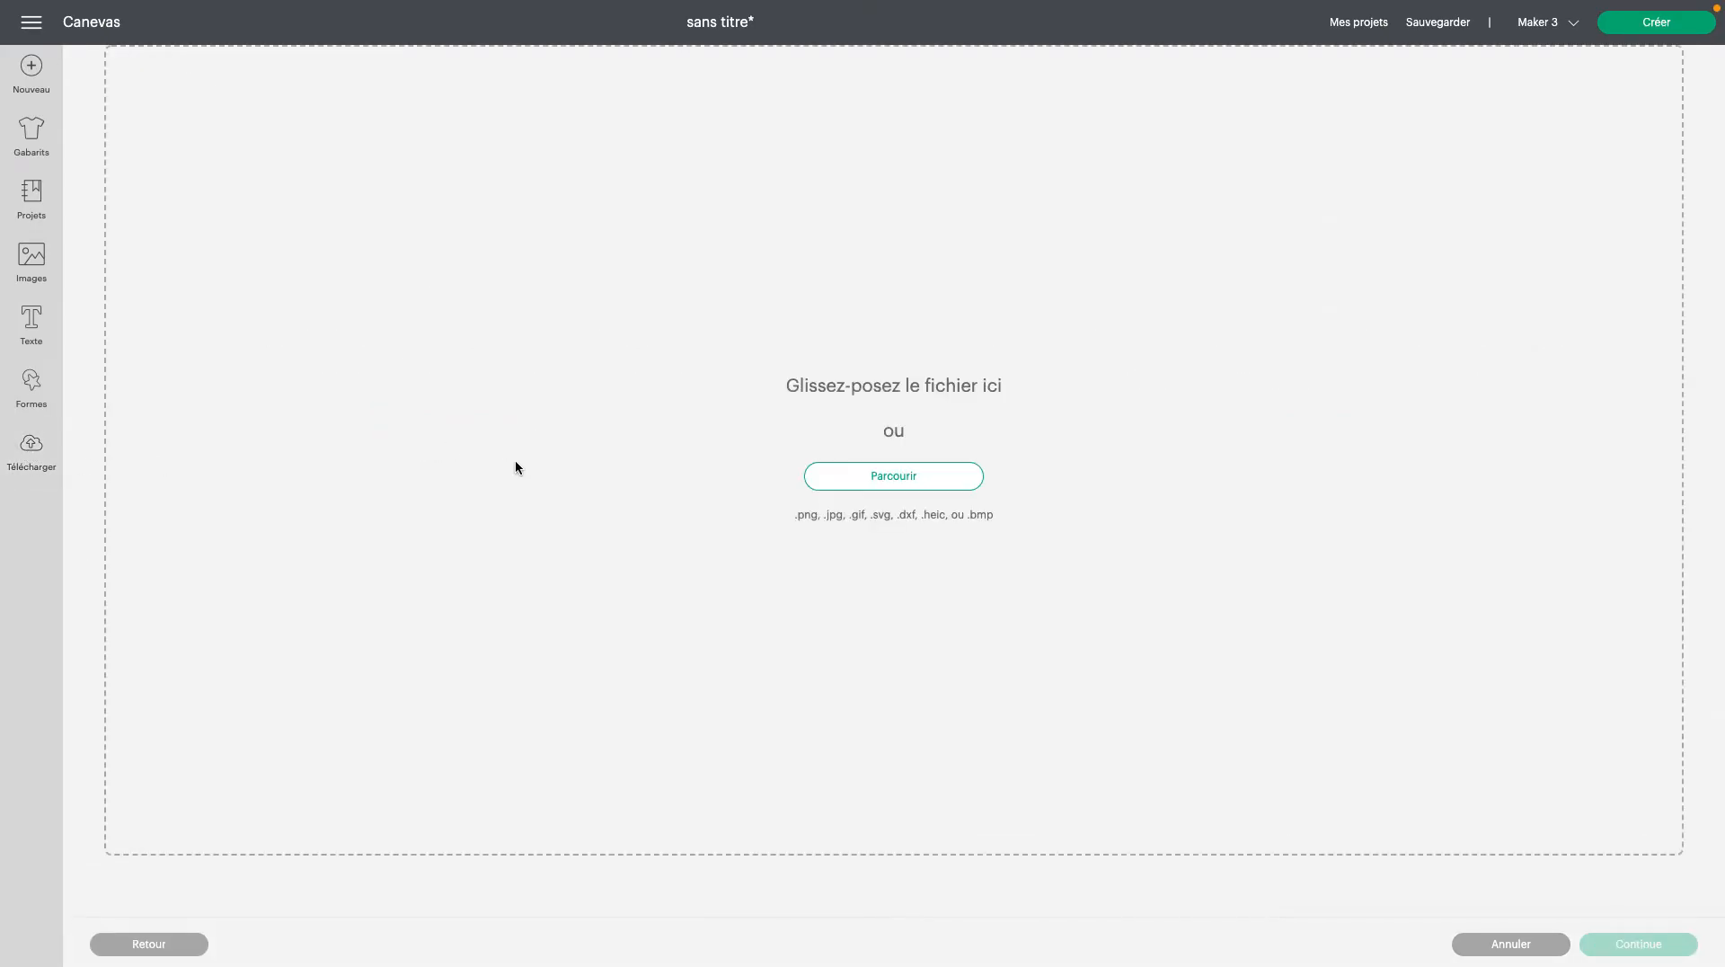
click(887, 489)
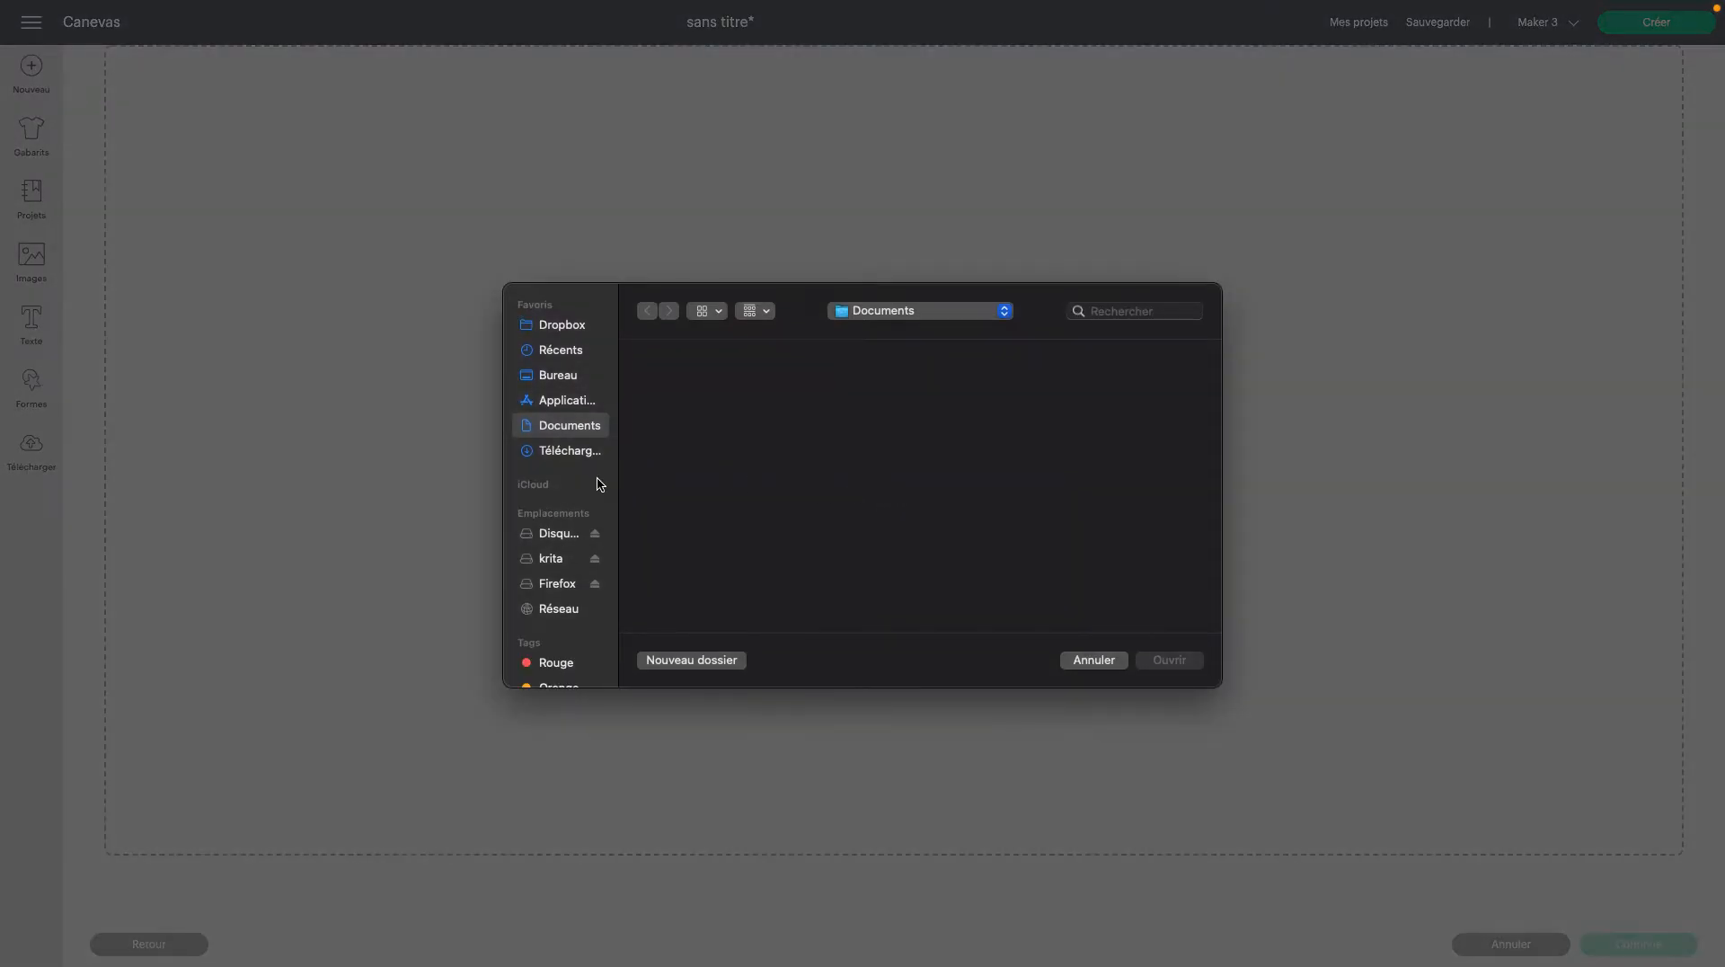
scroll(680, 482, down, 3)
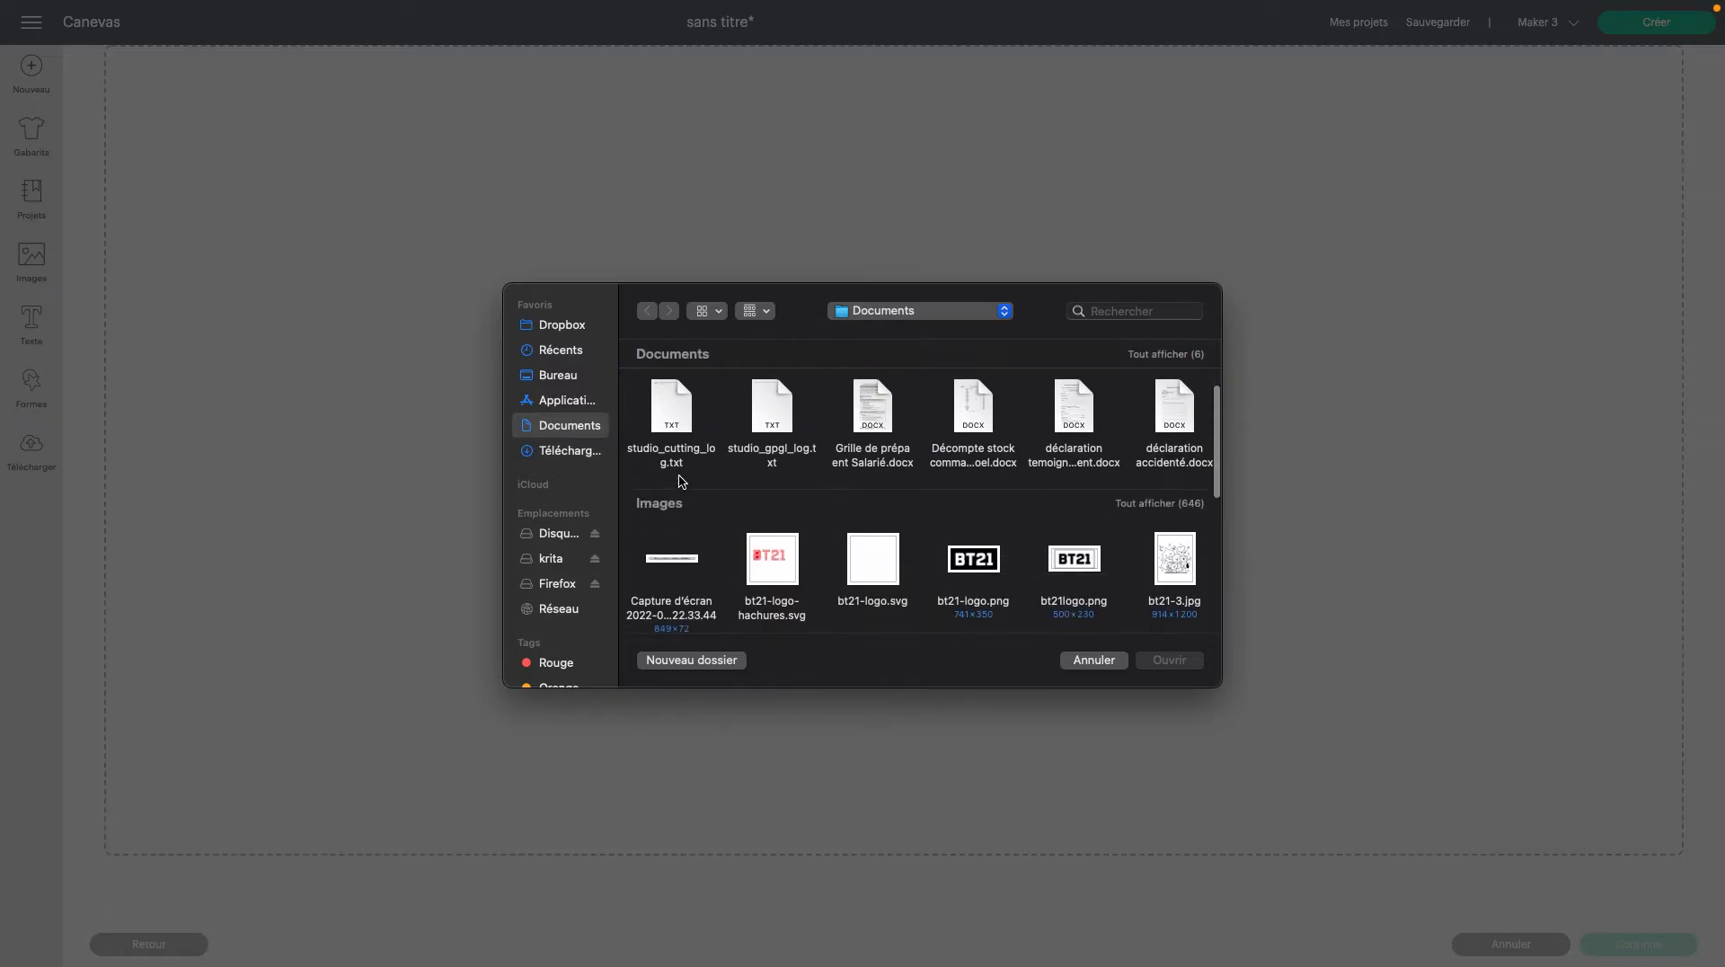
click(670, 551)
click(1166, 662)
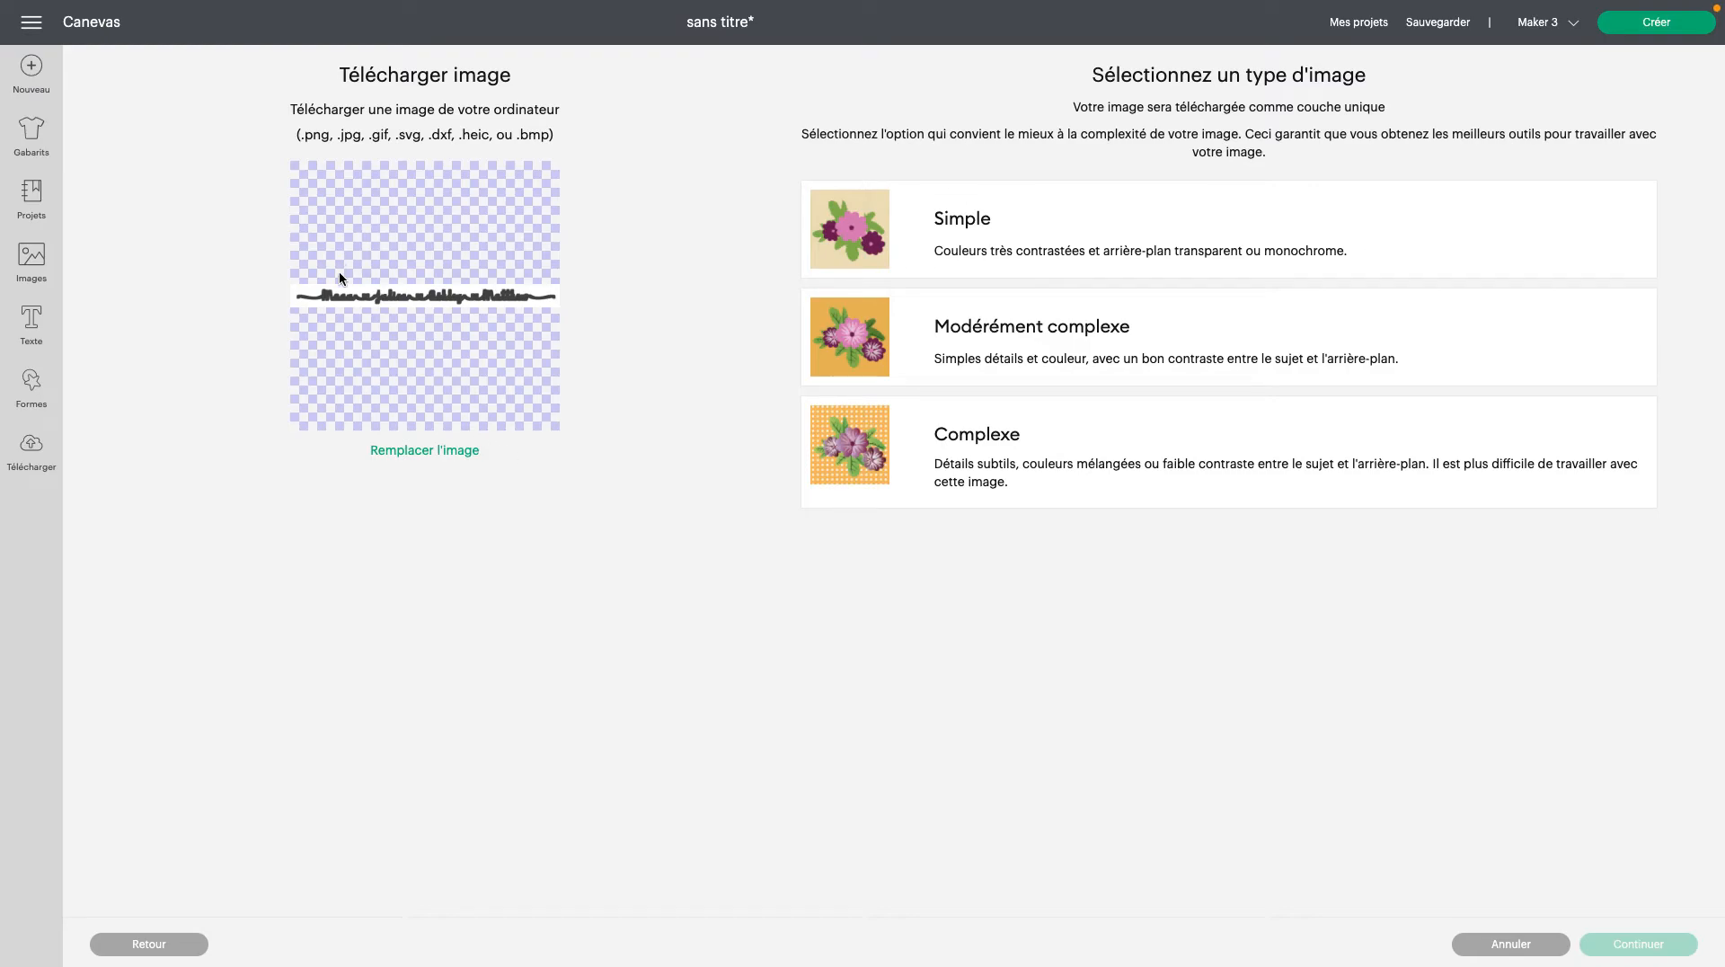
- Set the image type to Simple and remove the background around the names
click(939, 231)
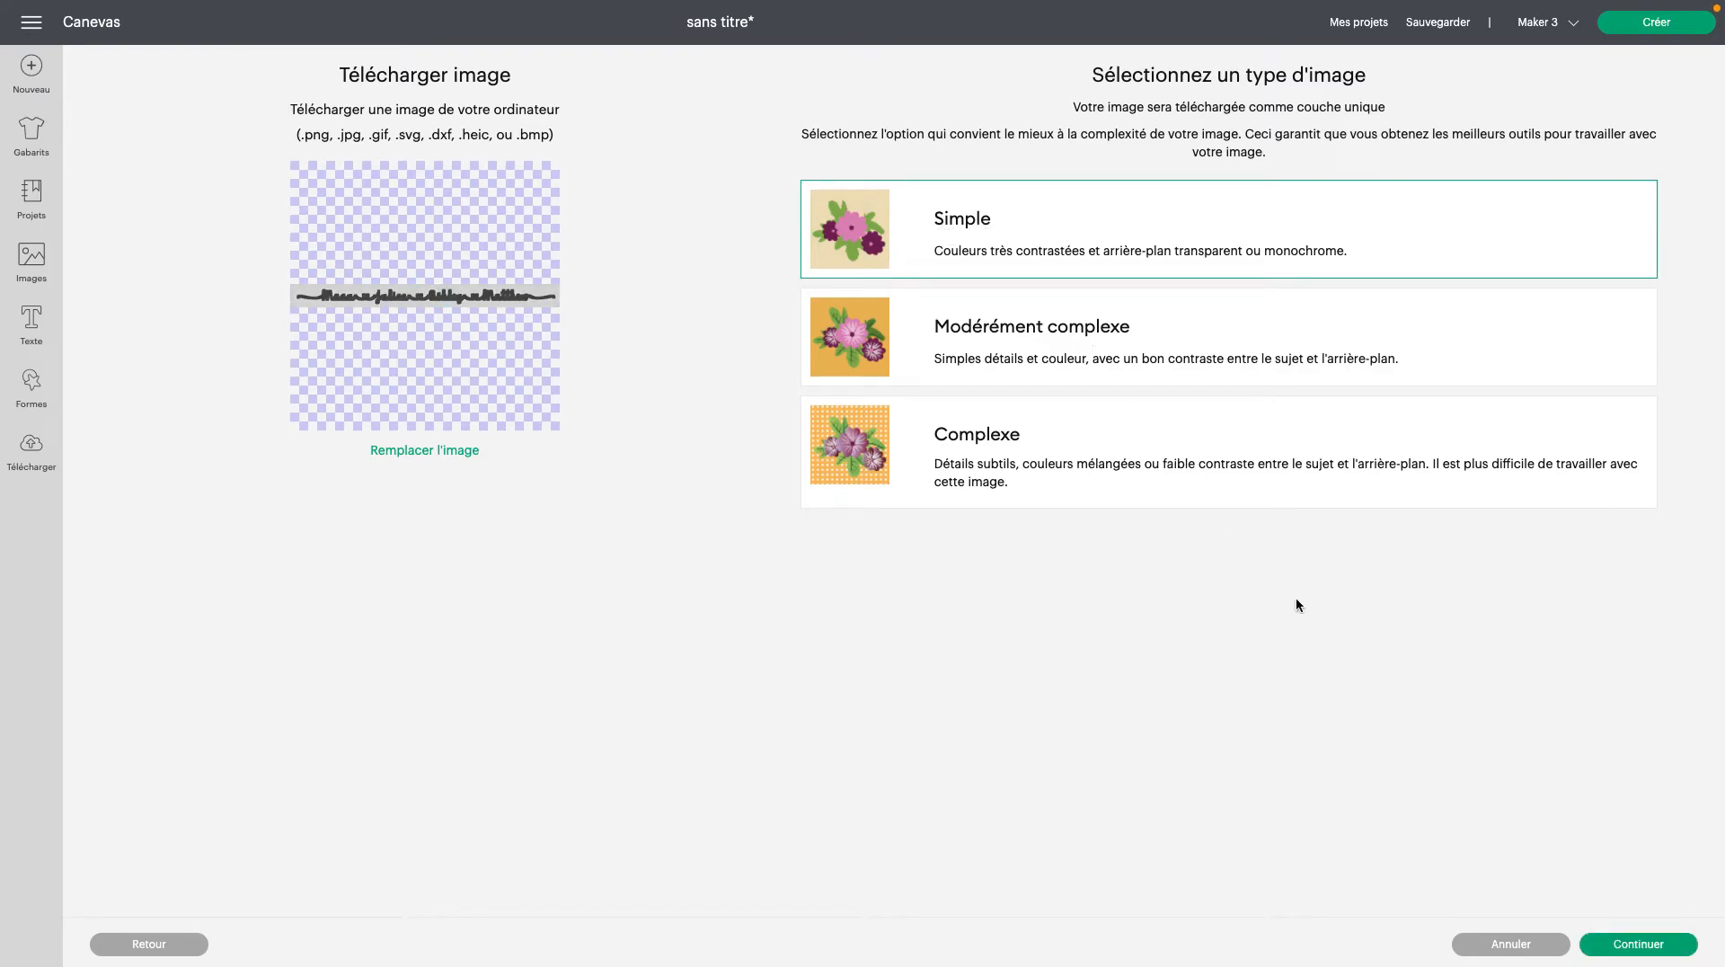
click(1633, 944)
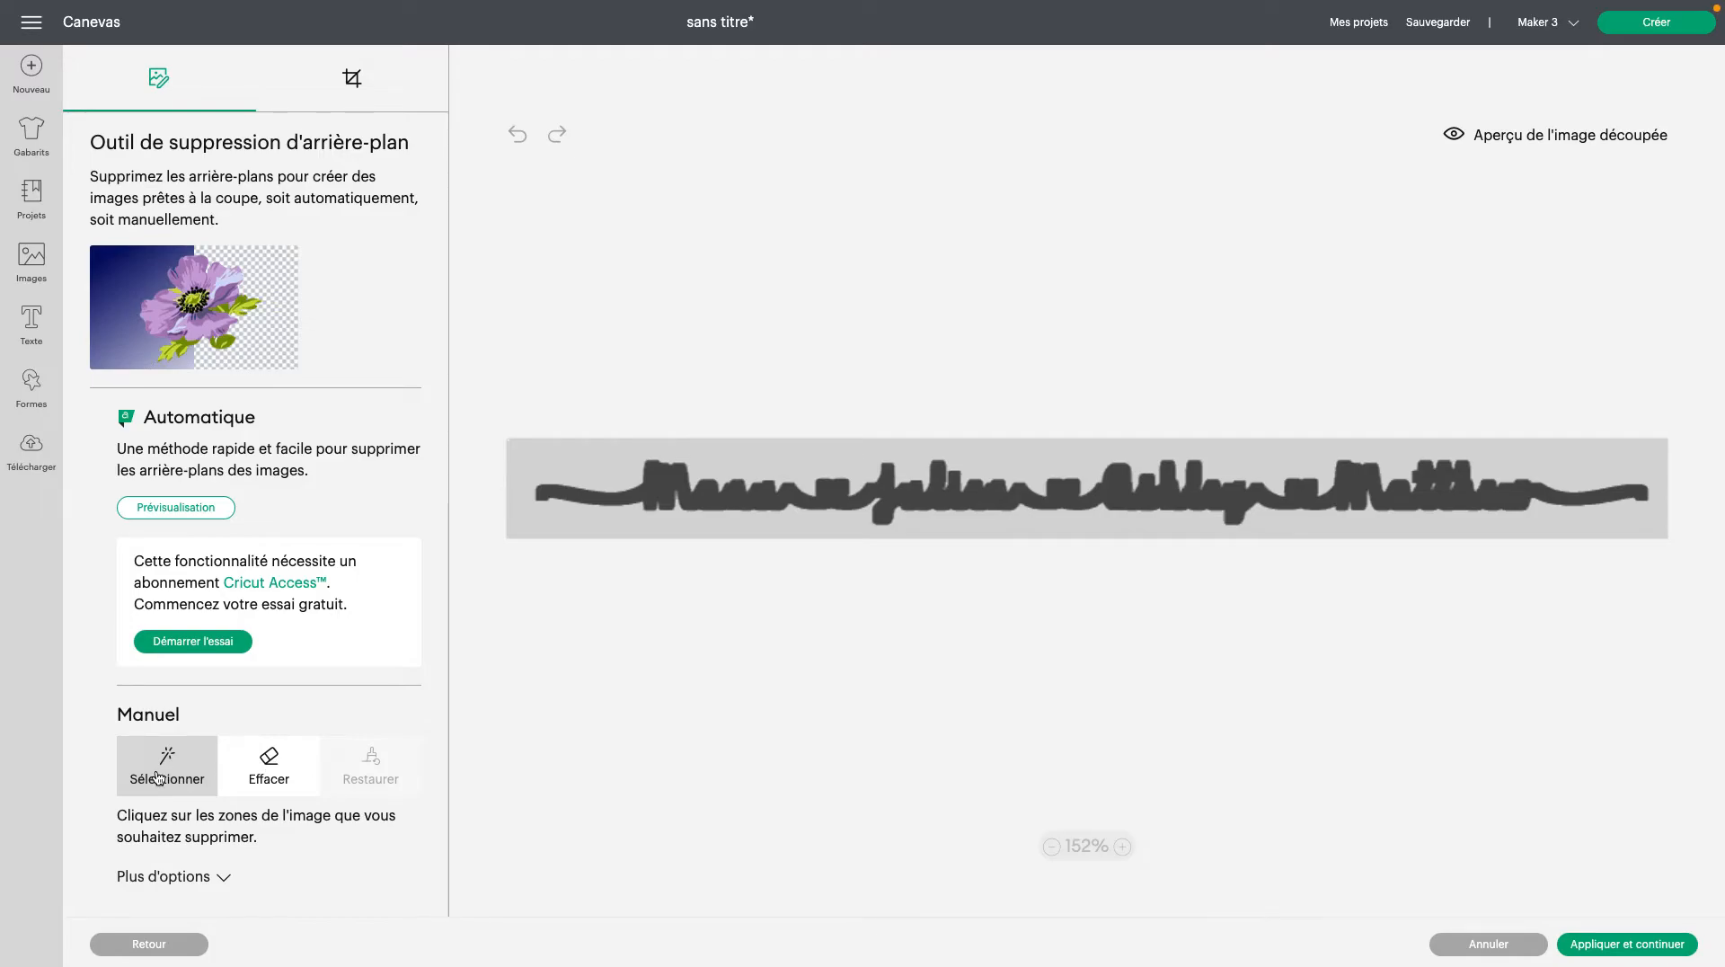
click(573, 462)
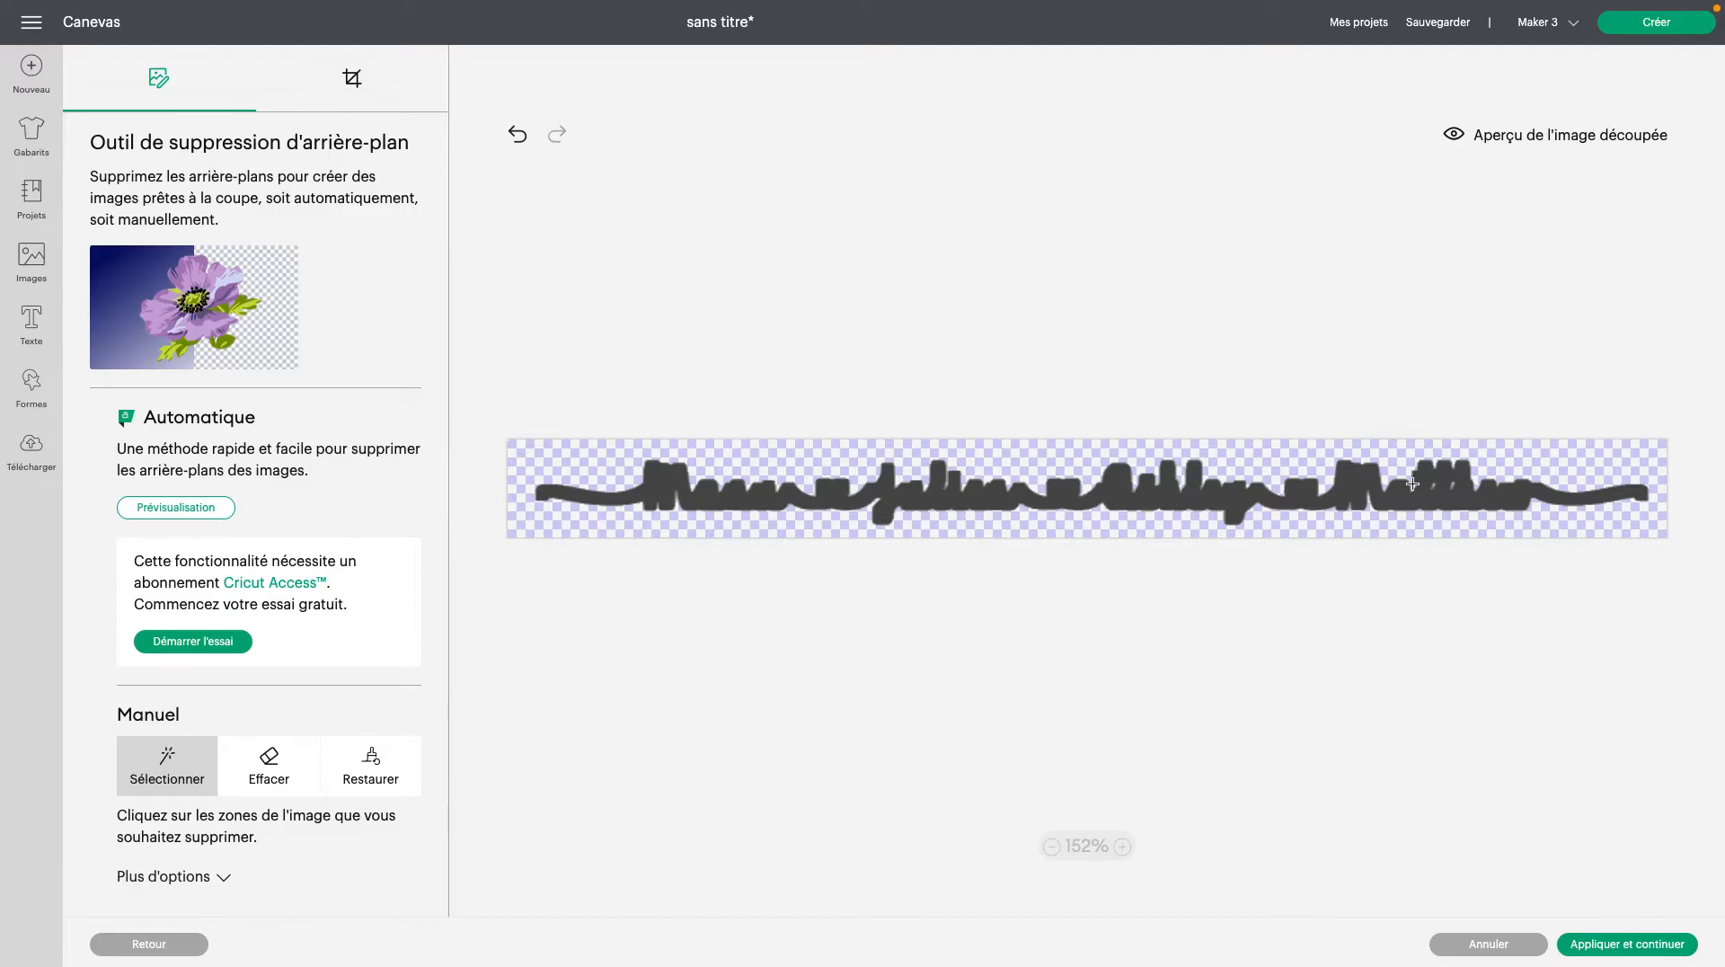
- Upload the cleaned names as a Découper l'image cut image and add it to the canvas
click(1610, 945)
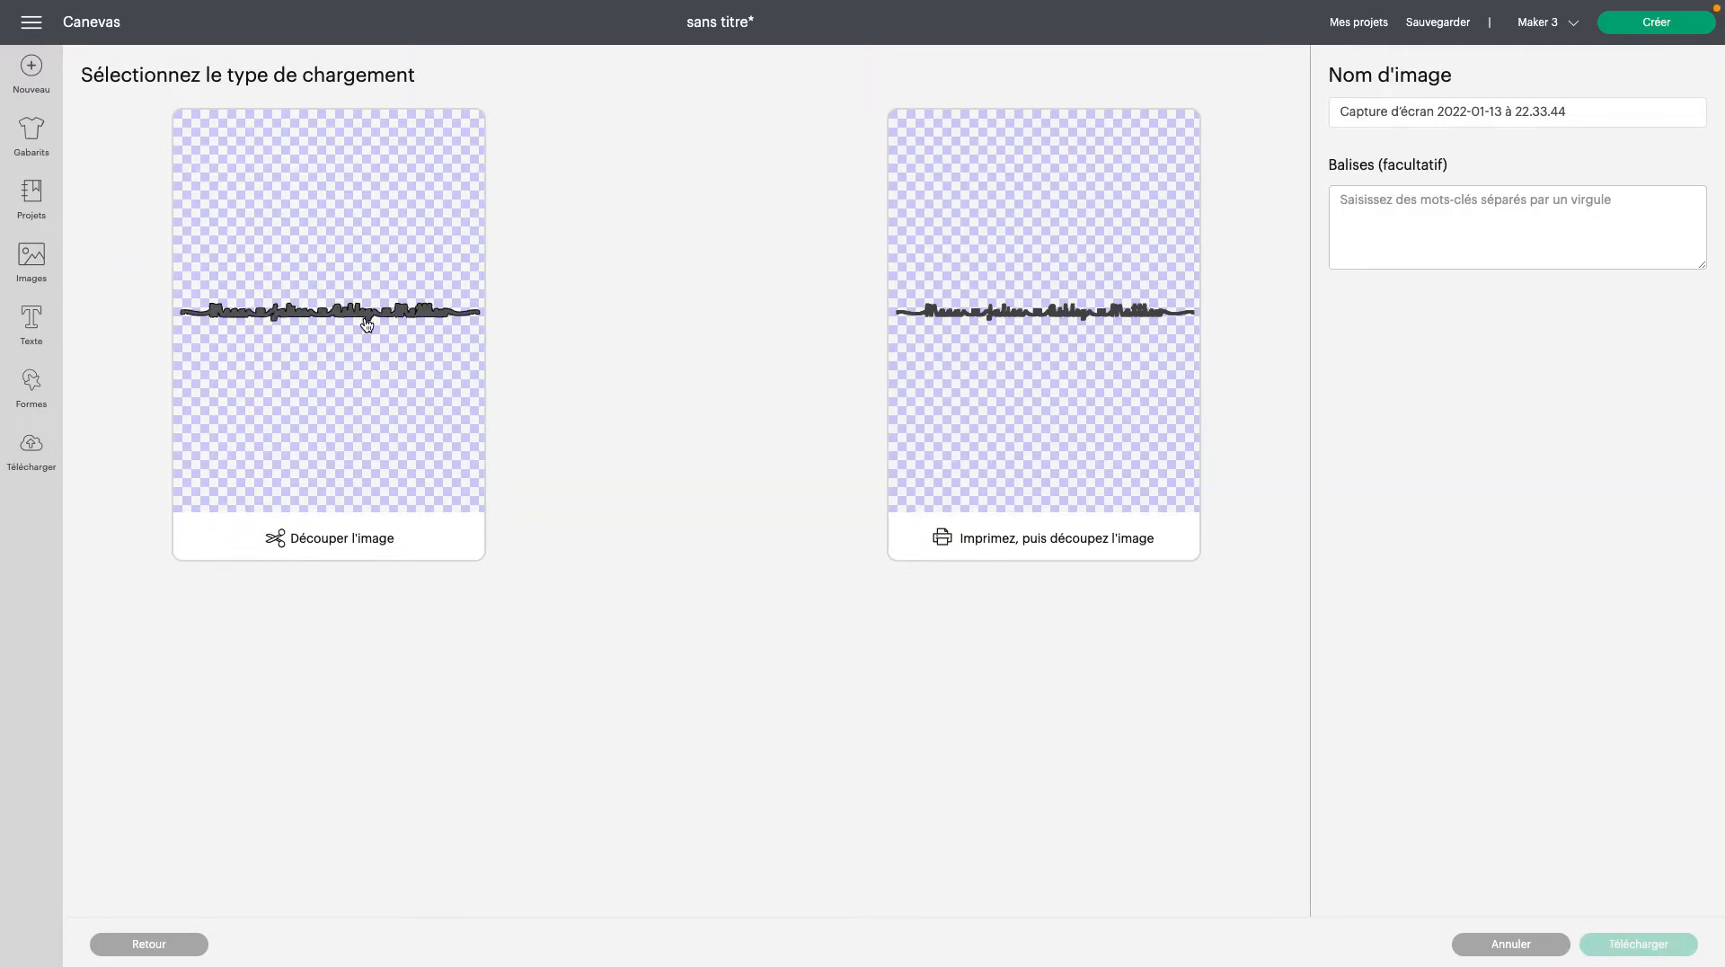
click(417, 316)
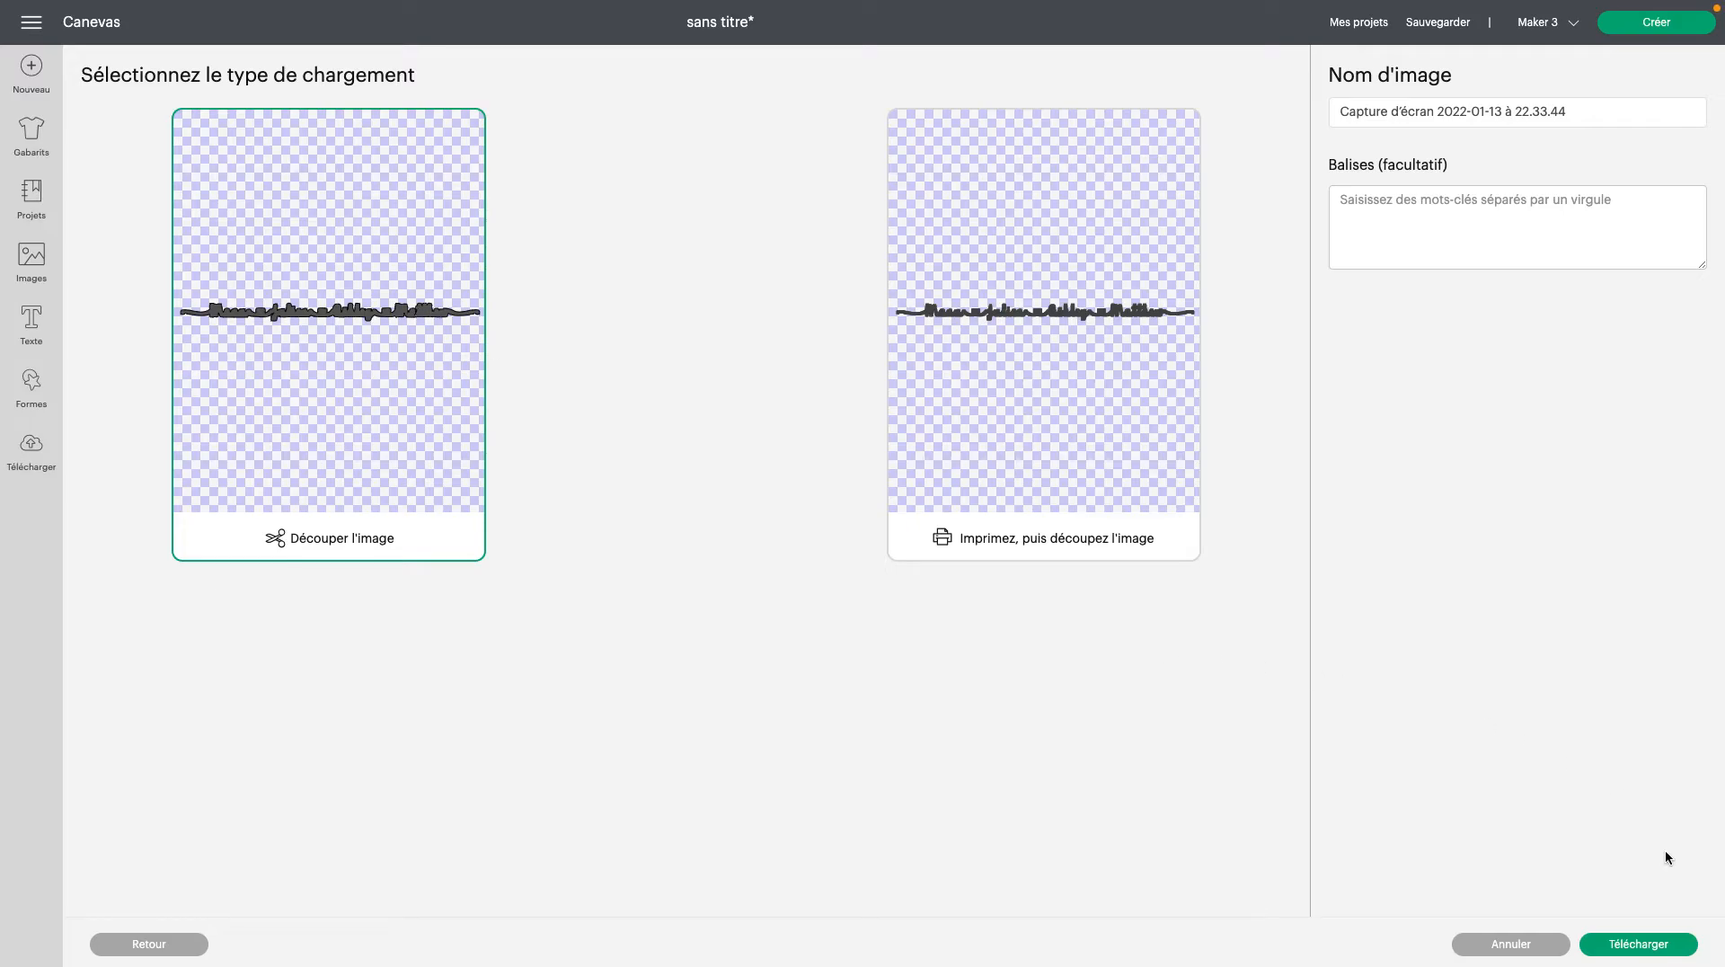
click(1629, 945)
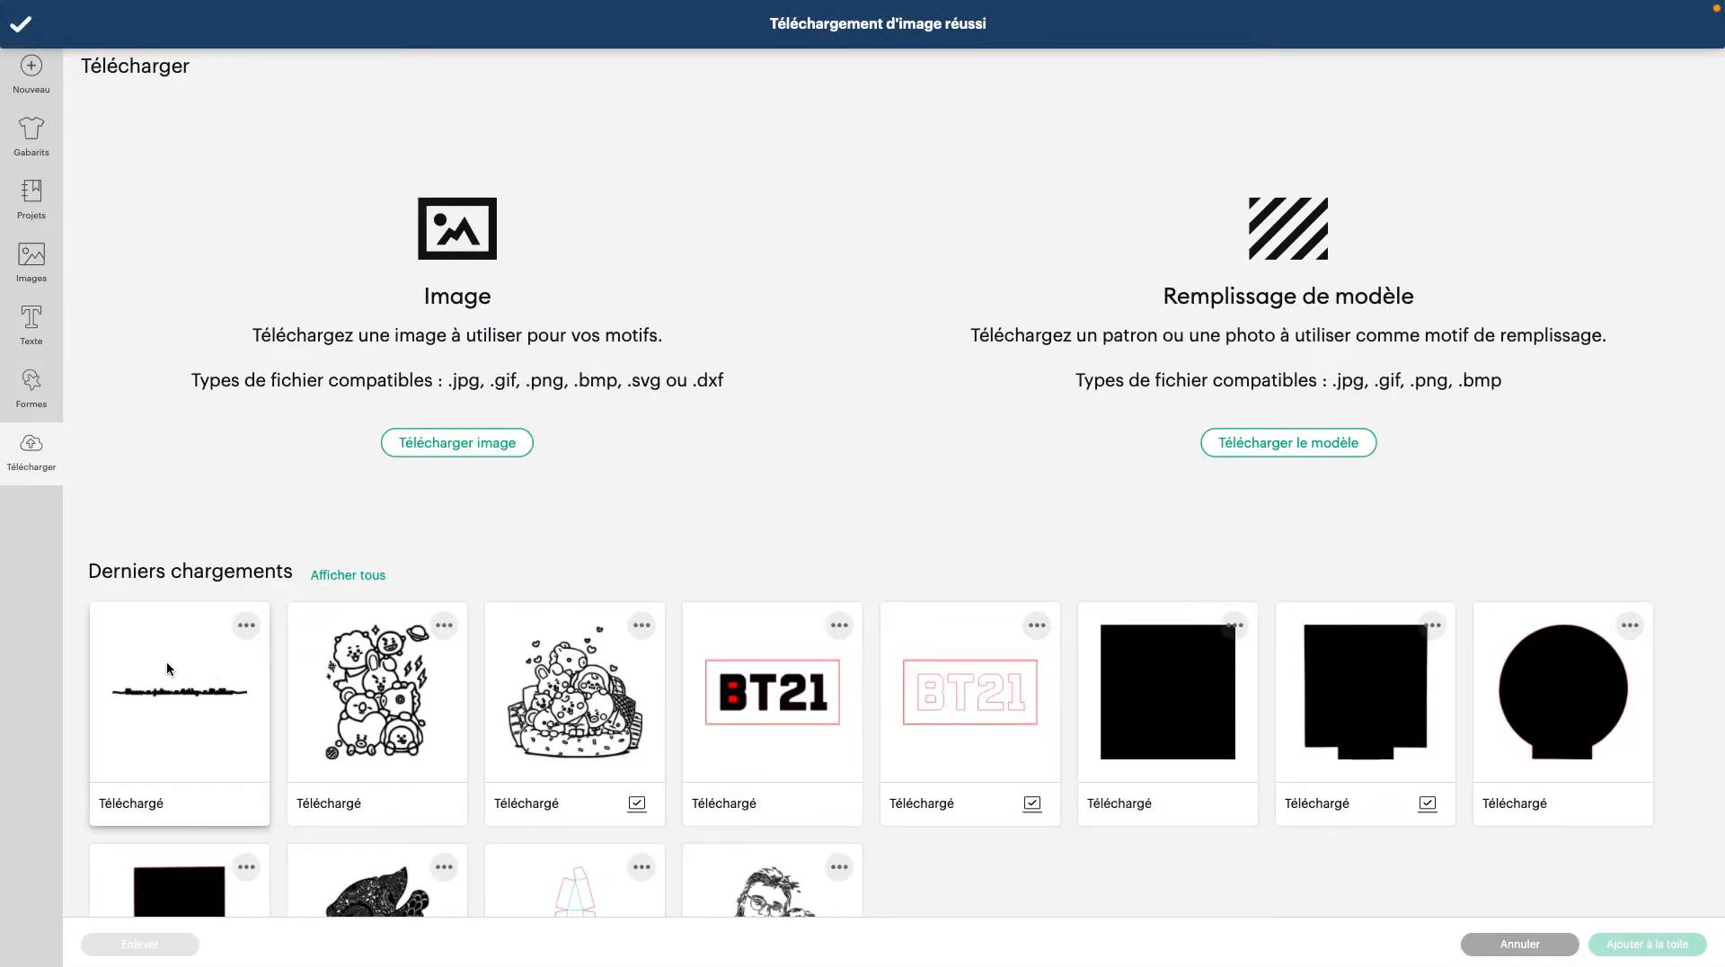
click(165, 667)
click(1628, 945)
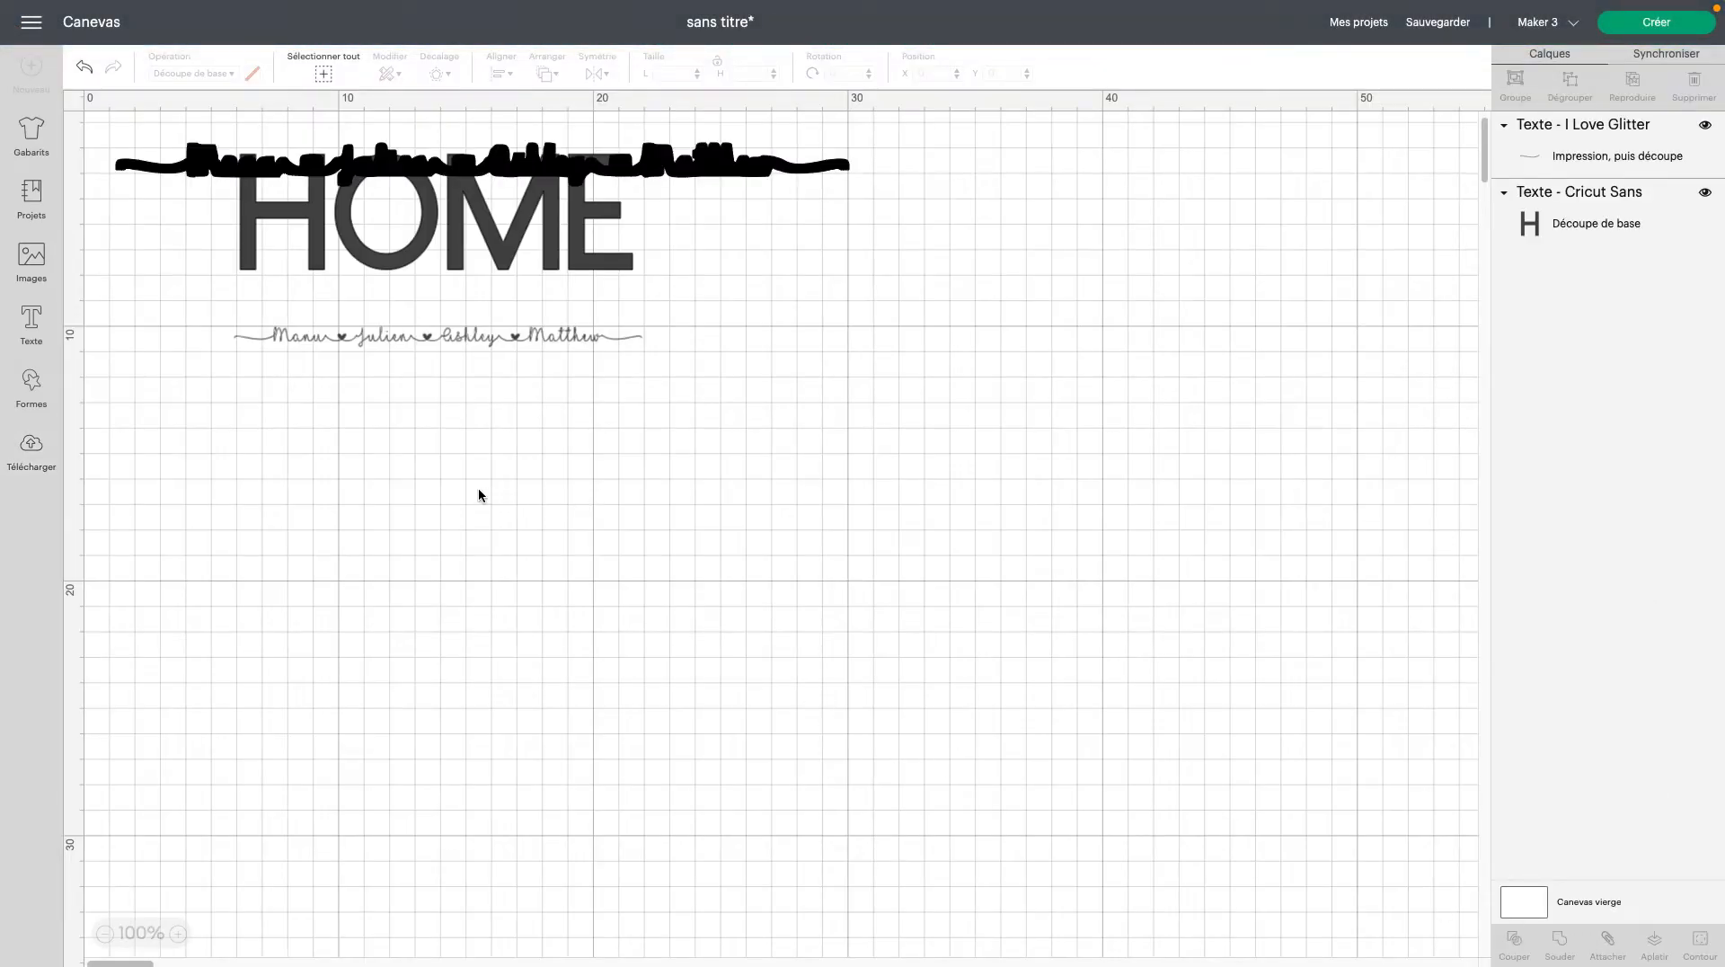
- Shrink the uploaded names silhouette to about 16.3 cm wide and place it across the middle of HOME
drag(719, 178, 767, 510)
drag(893, 520, 494, 220)
drag(673, 251, 549, 220)
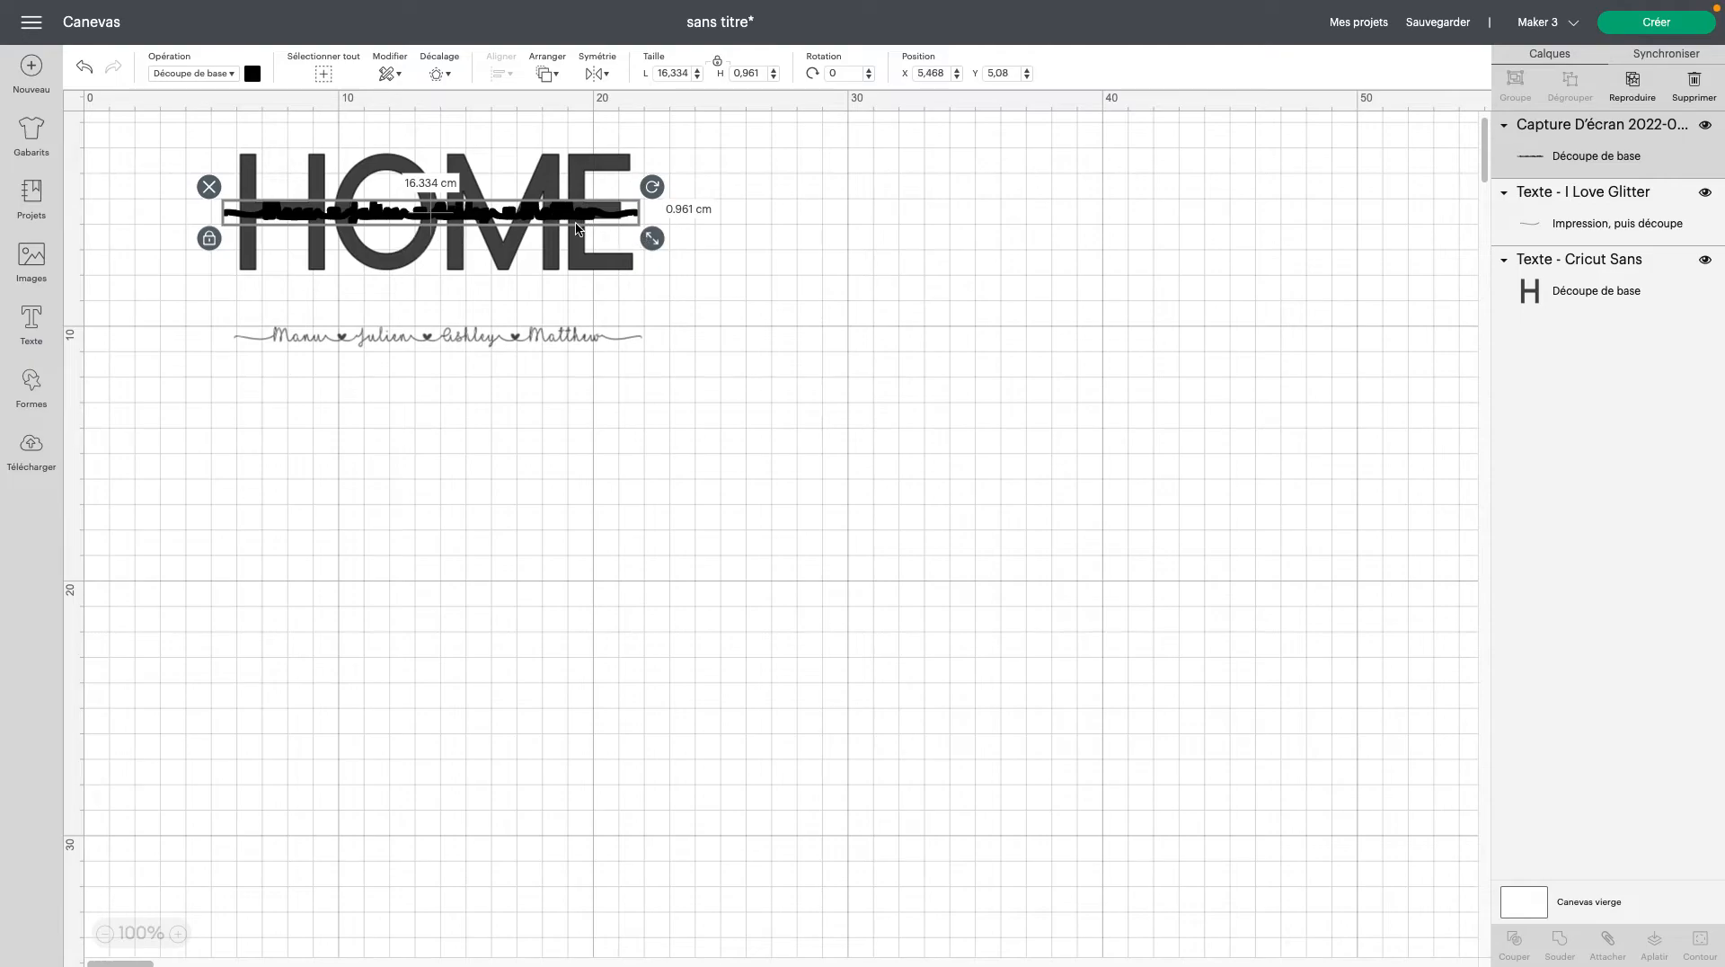
mouse_move(566, 223)
mouse_down()
mouse_move(562, 260)
mouse_move(554, 183)
mouse_move(564, 226)
mouse_up()
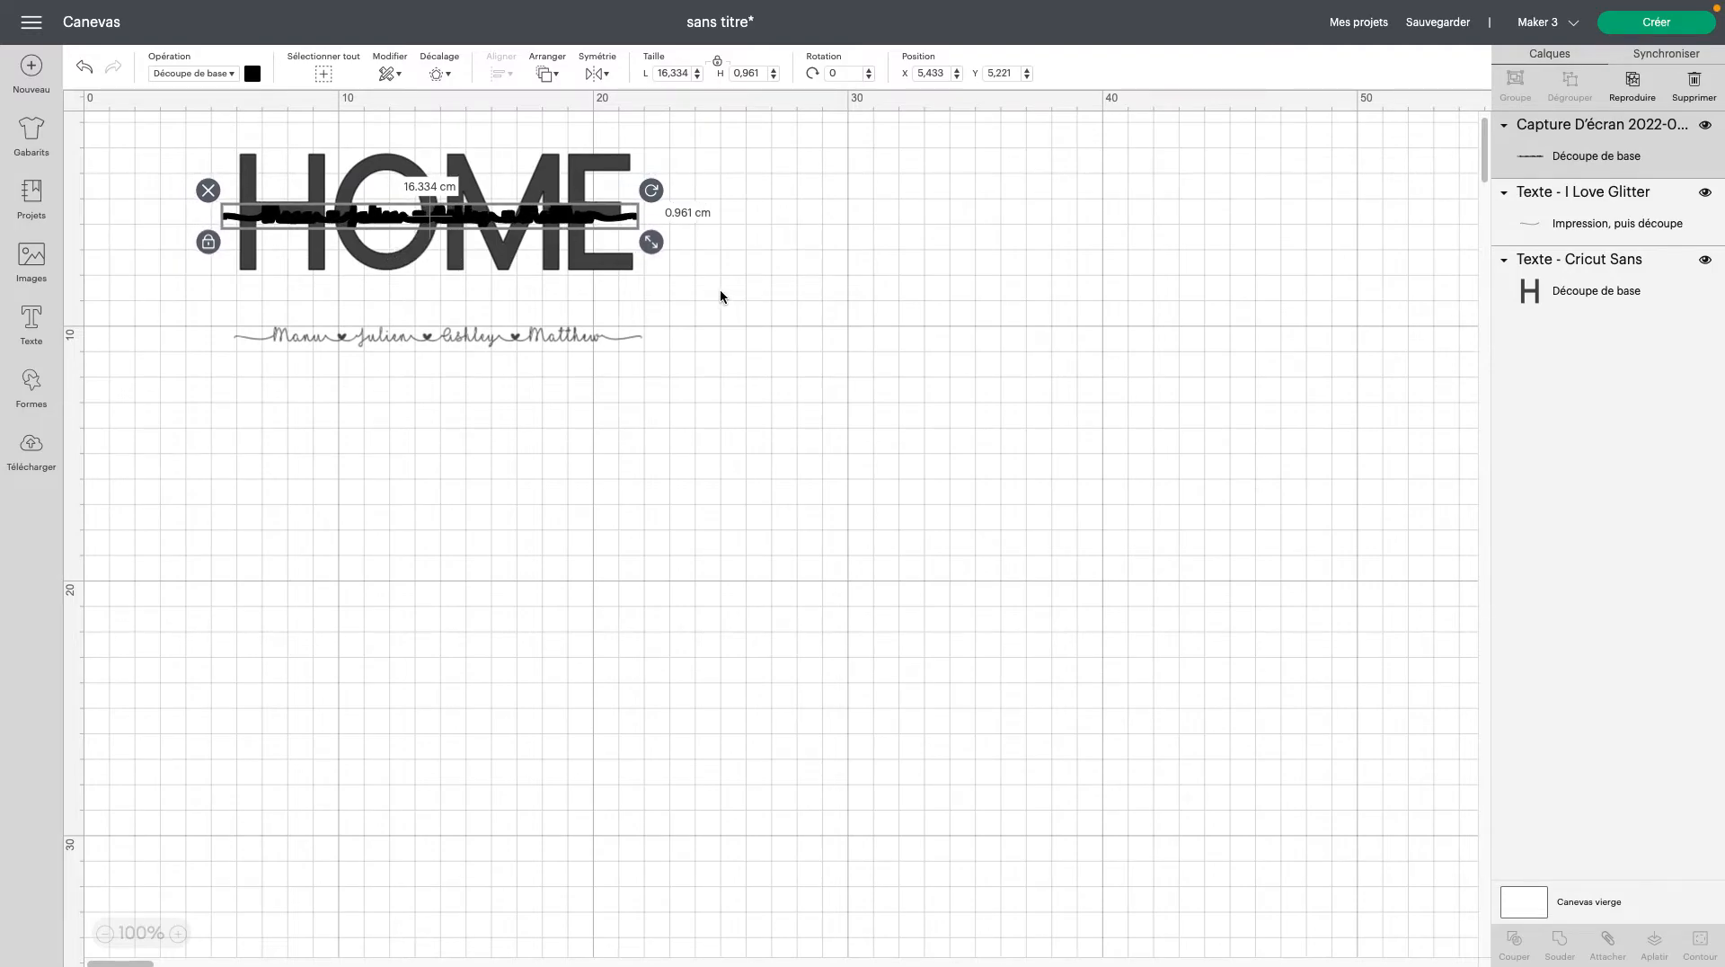
click(750, 264)
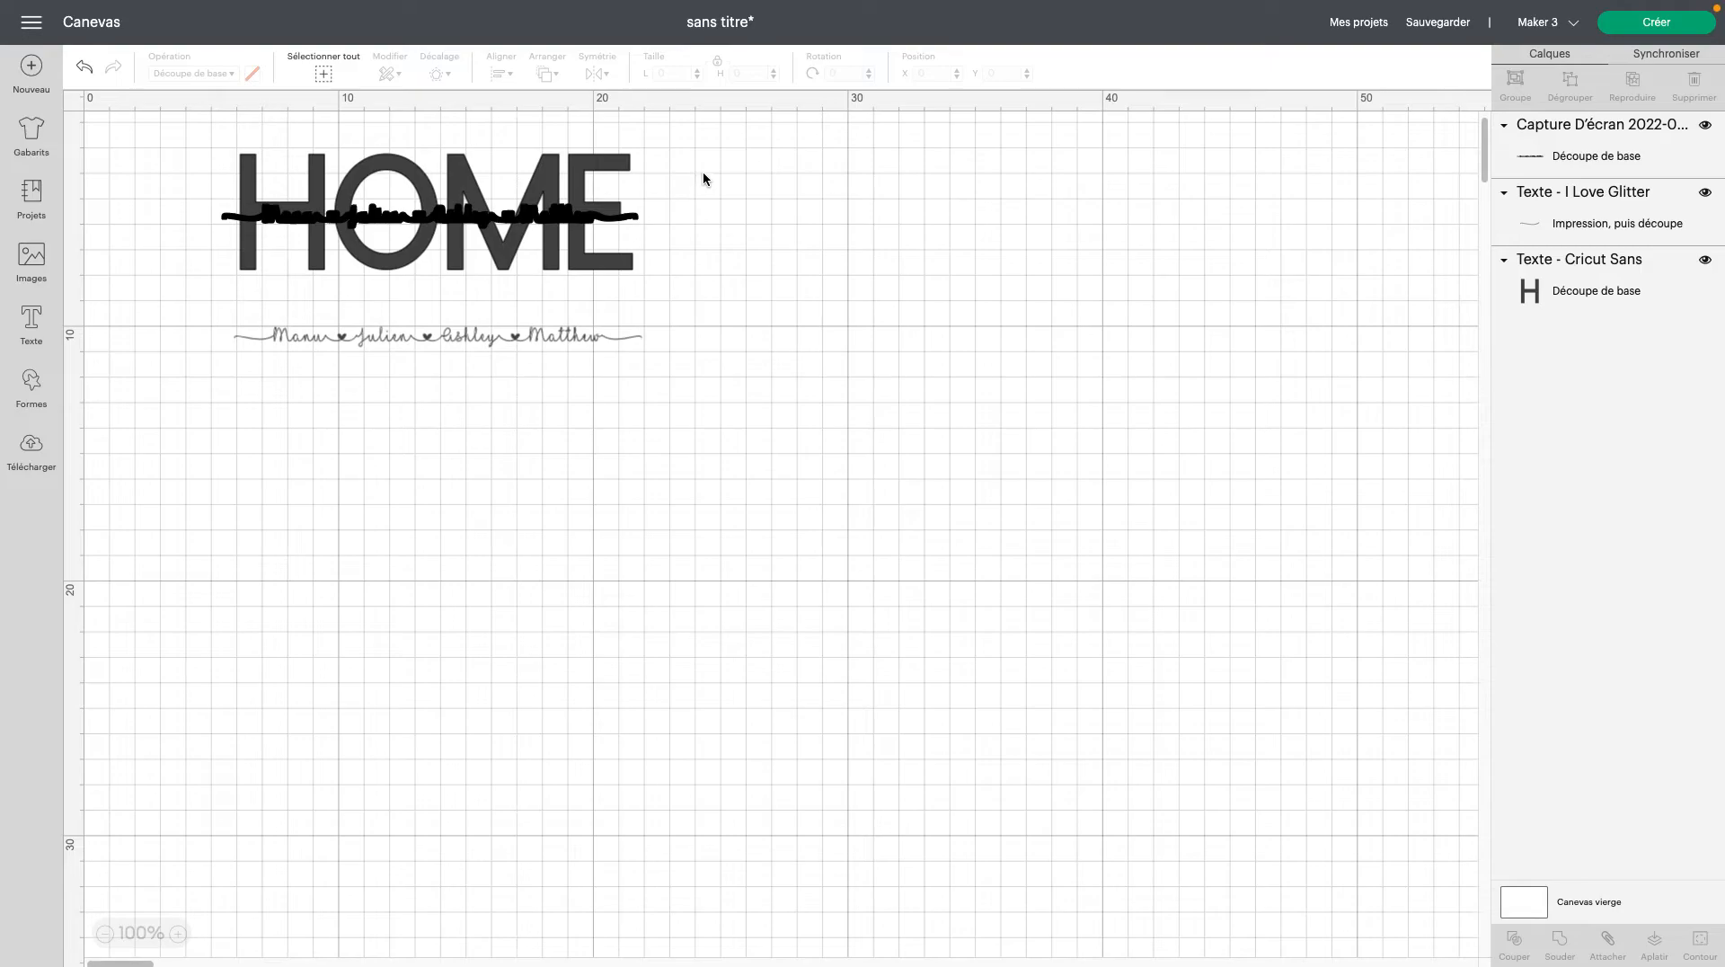
- Select the names silhouette together with HOME and slice them with Couper
drag(711, 140, 210, 290)
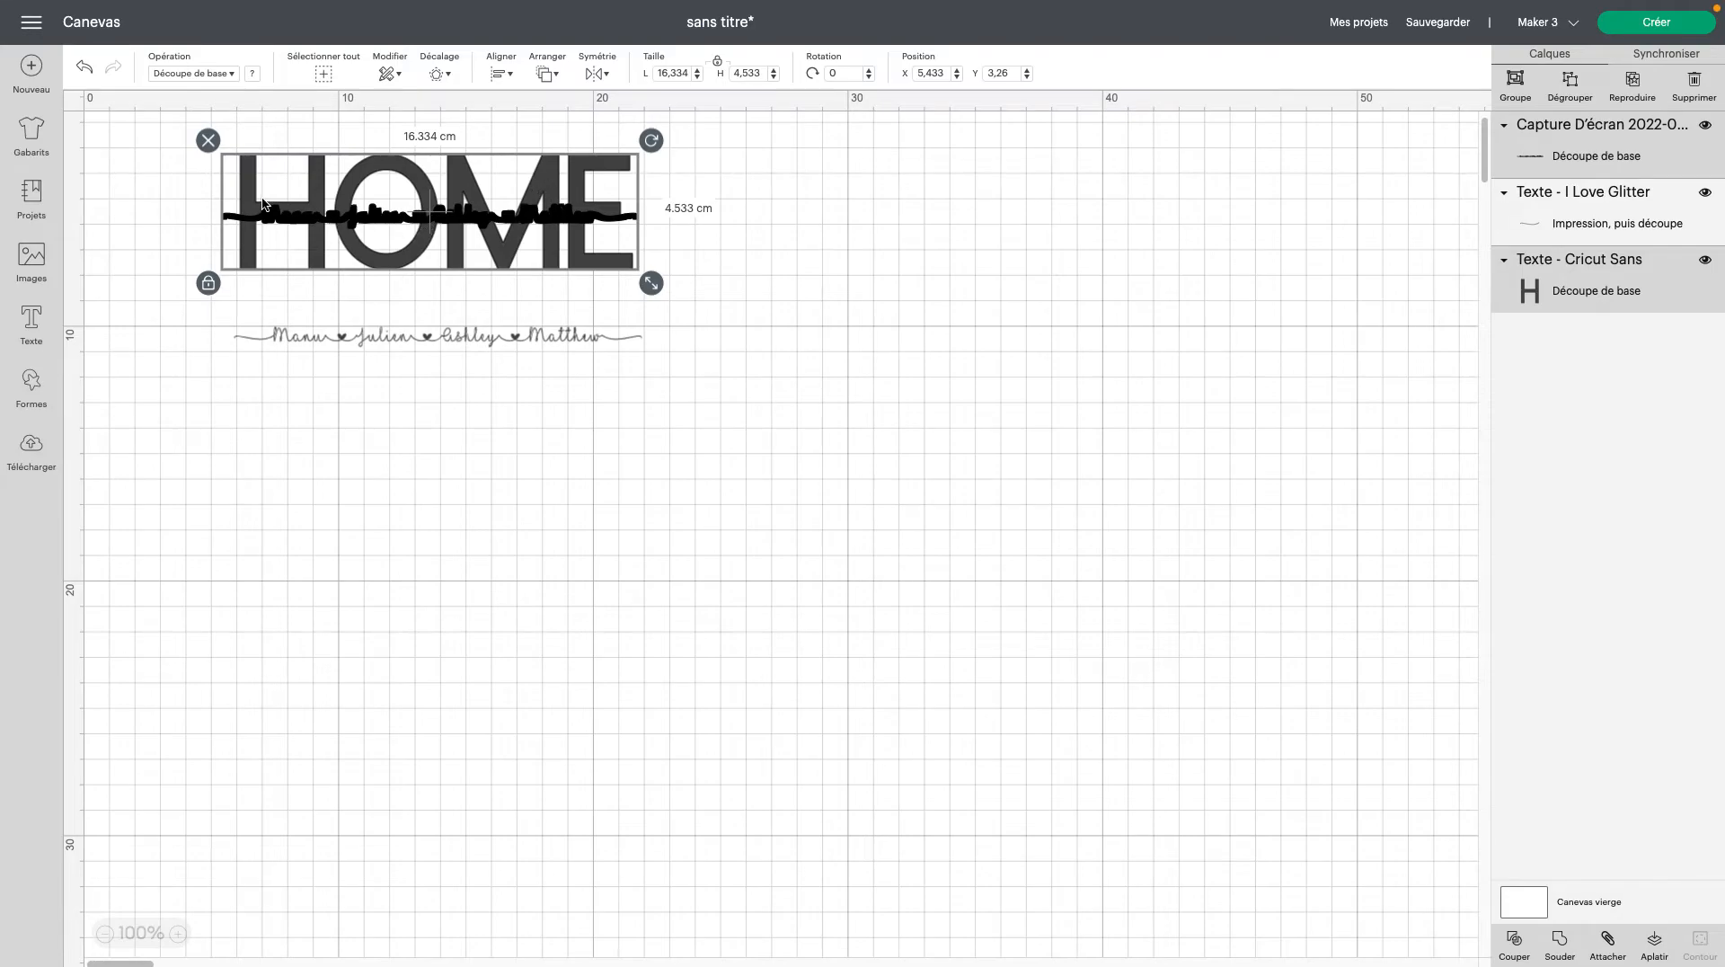
scroll(548, 224, right, 2)
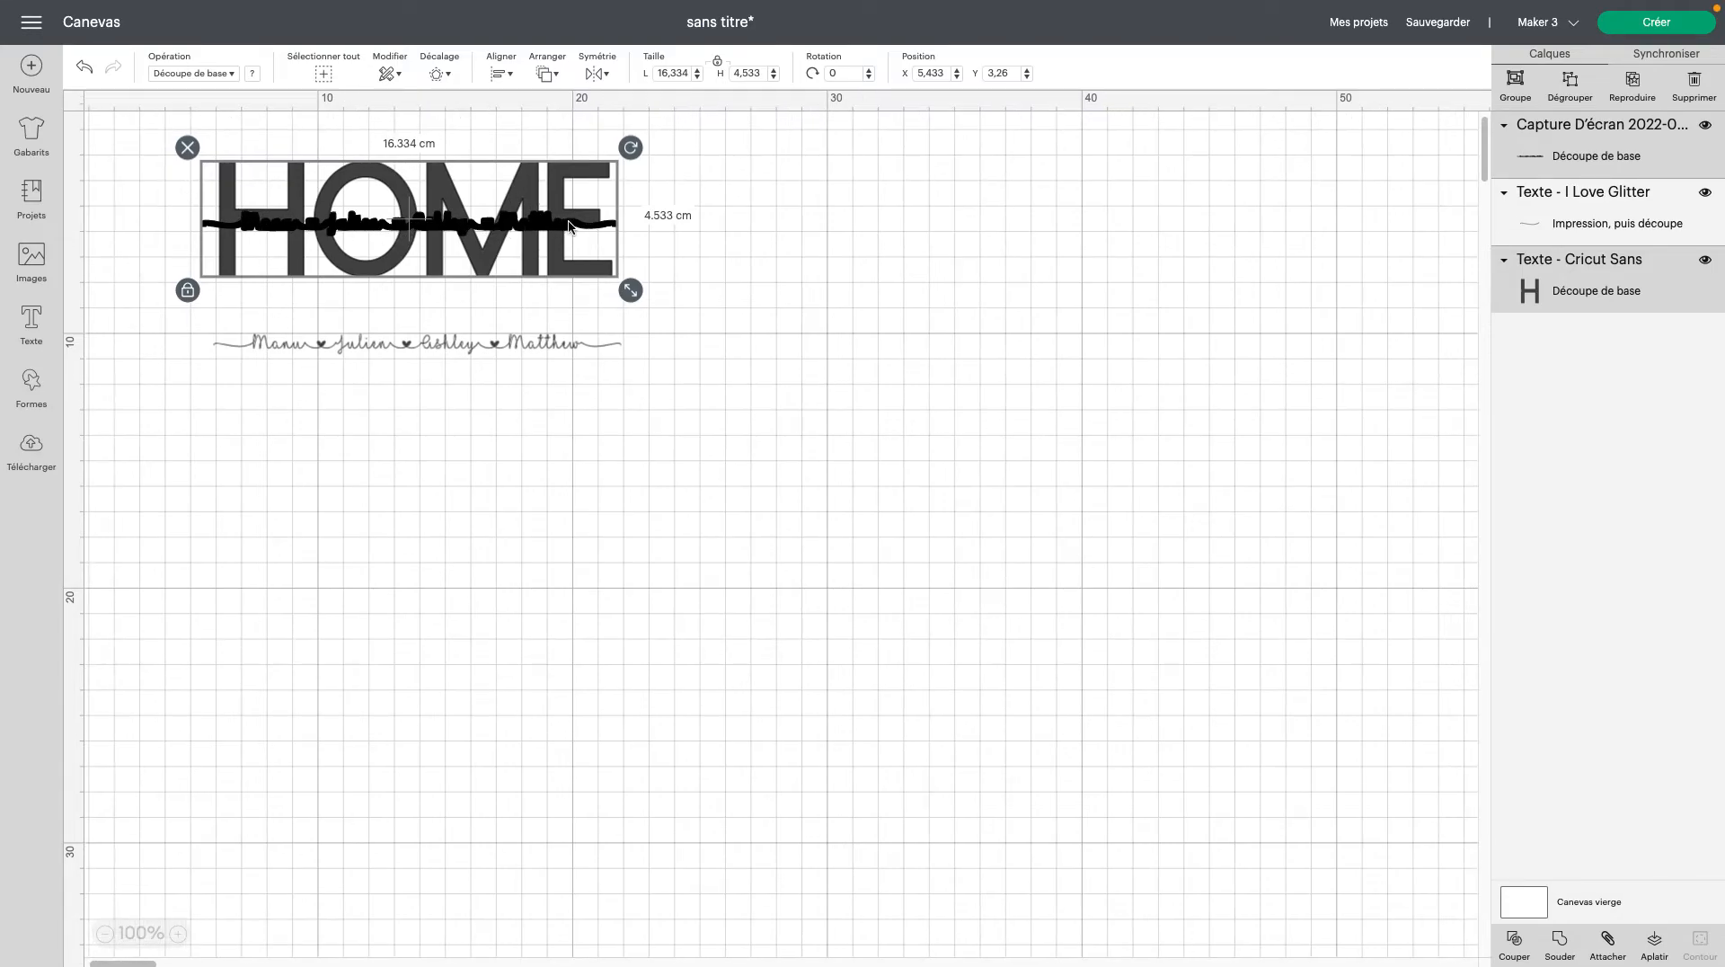
scroll(557, 228, up, 2)
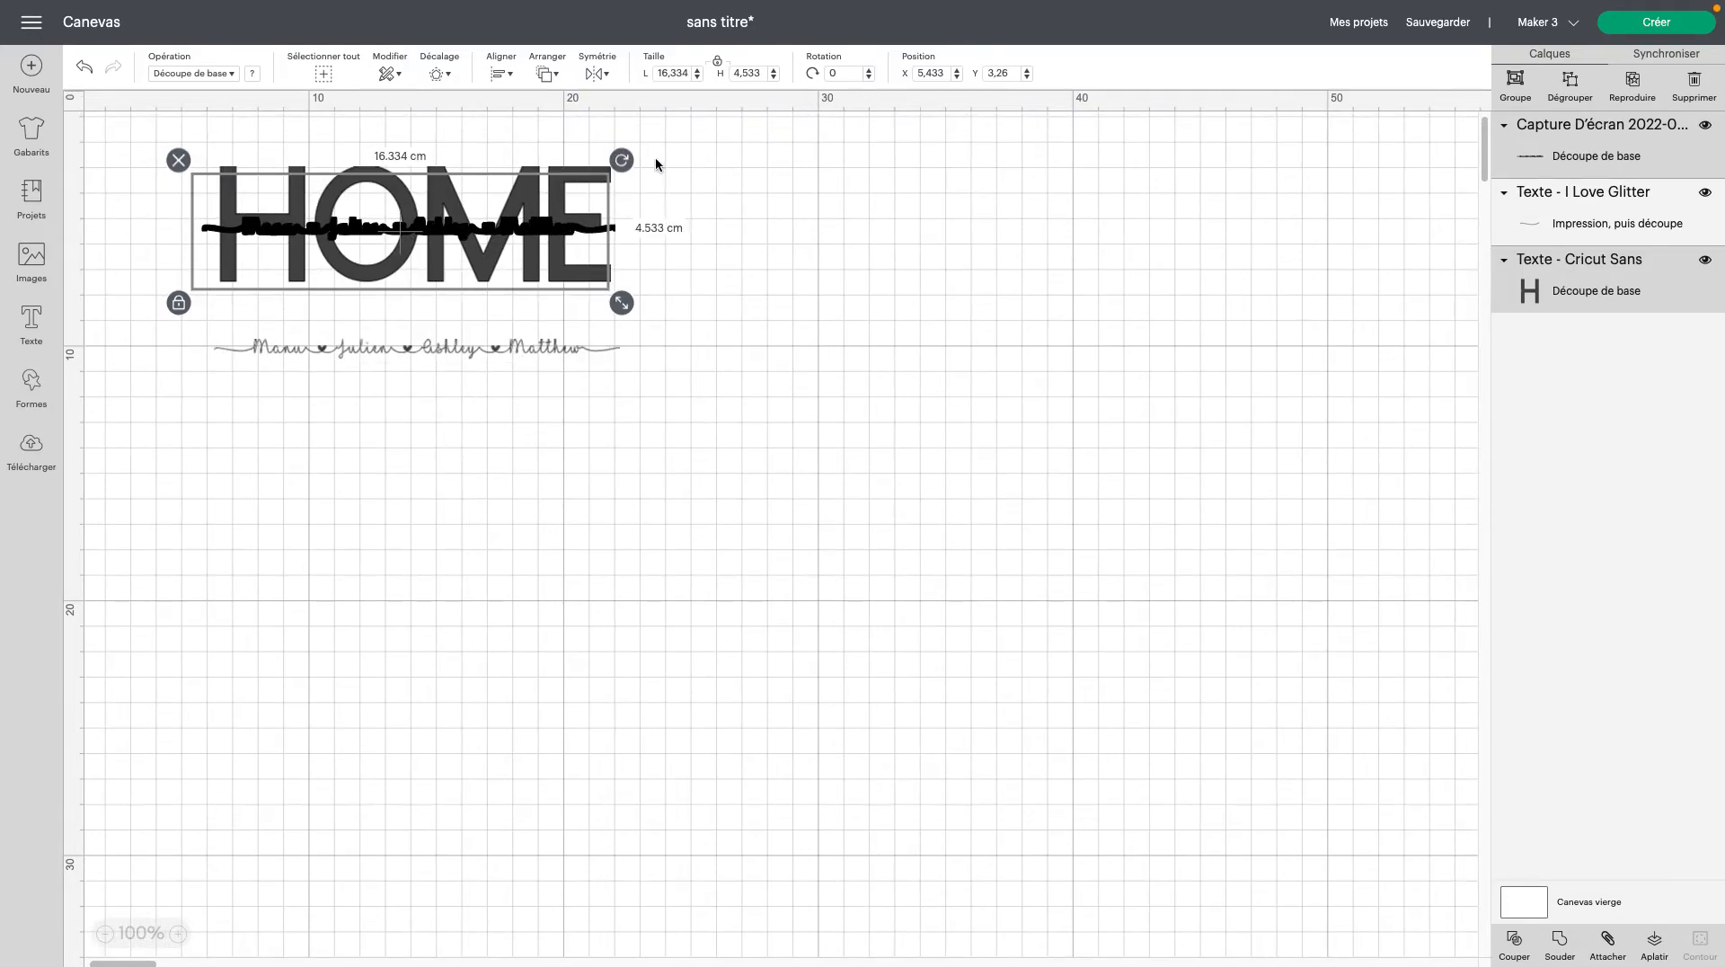
scroll(535, 225, up, 1)
drag(680, 160, 160, 307)
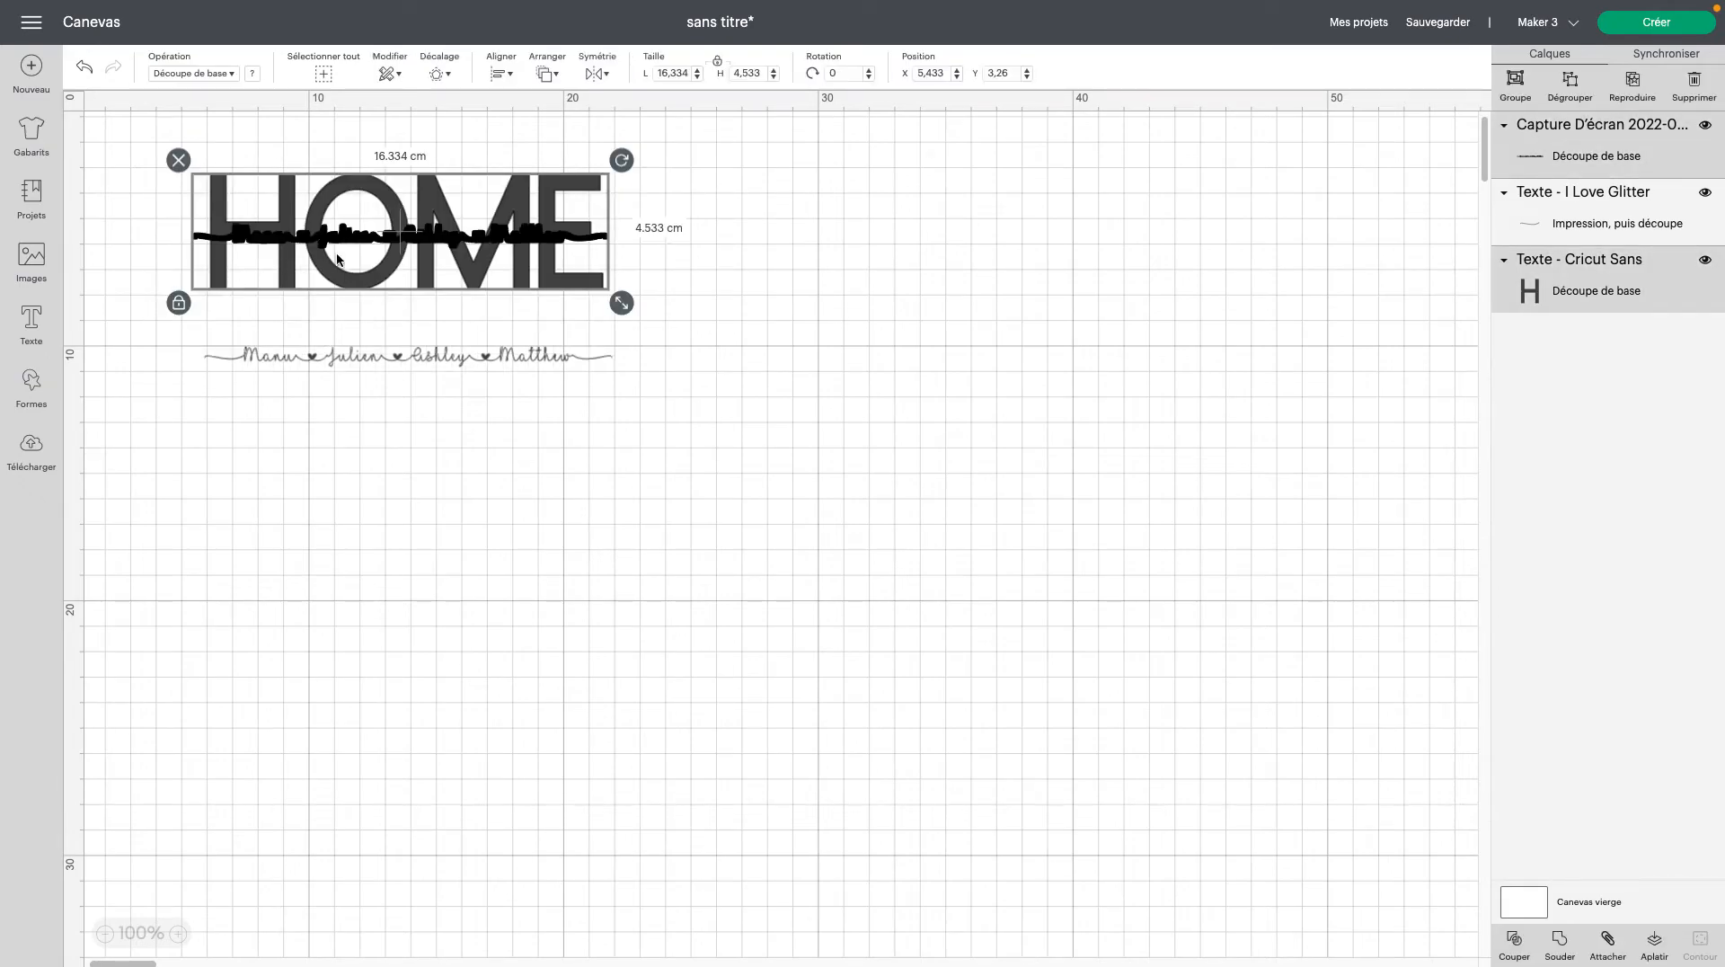
right_click(398, 241)
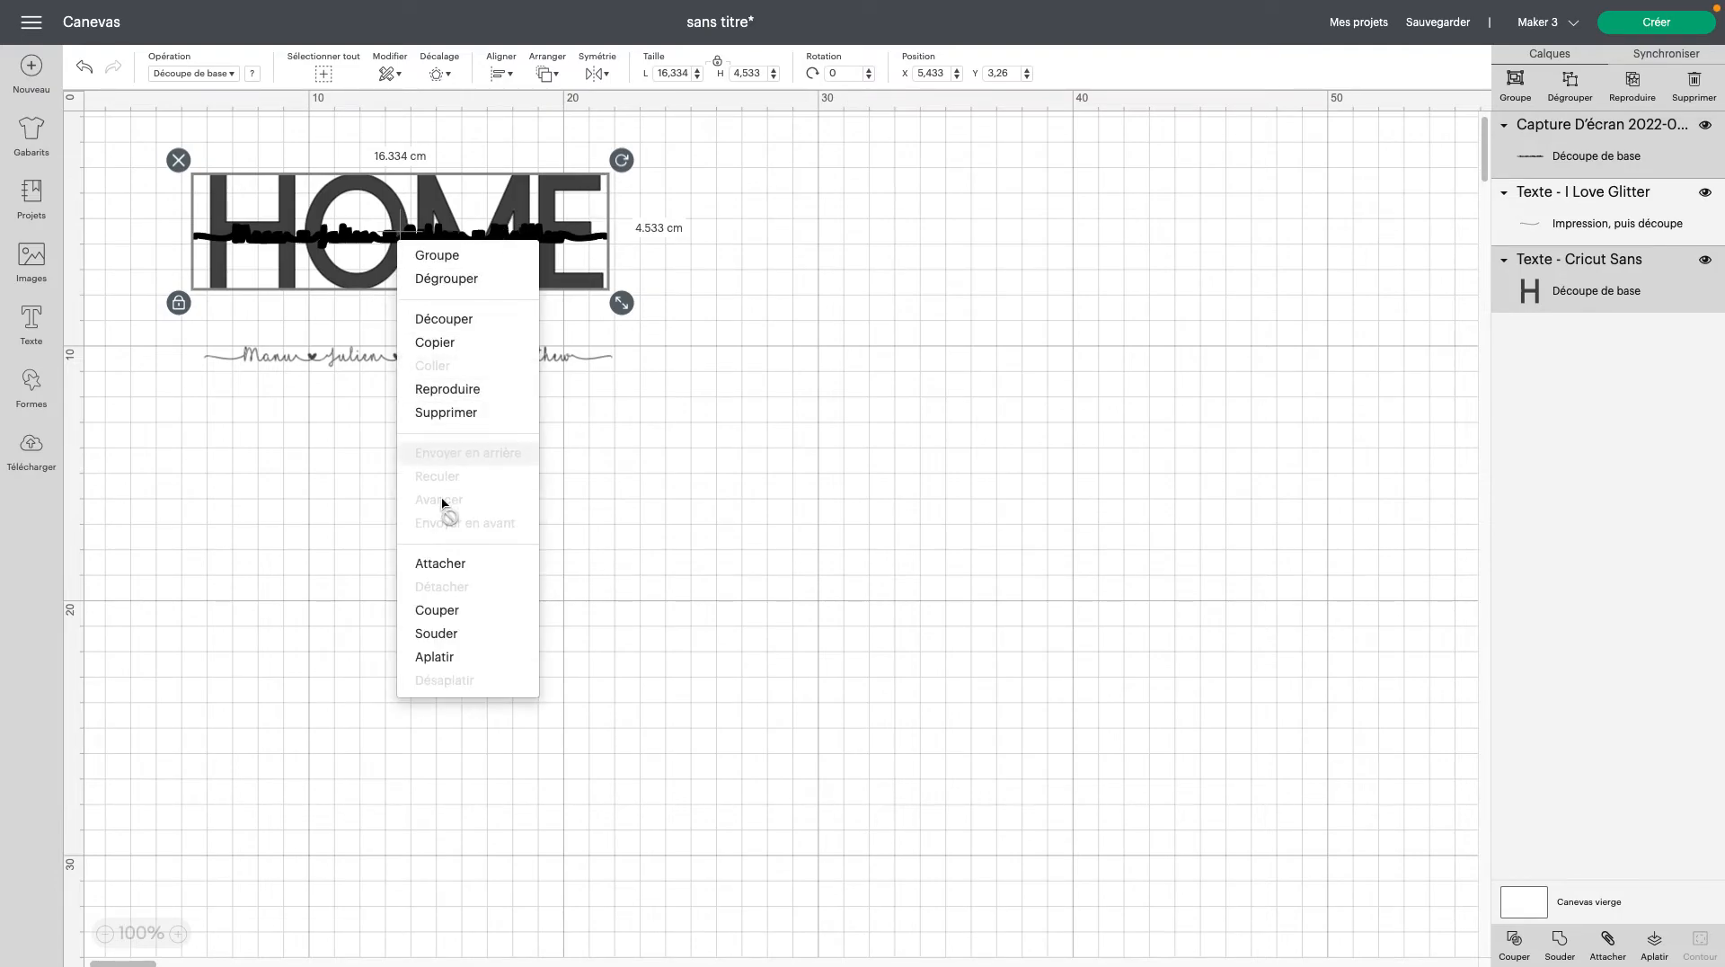
click(434, 618)
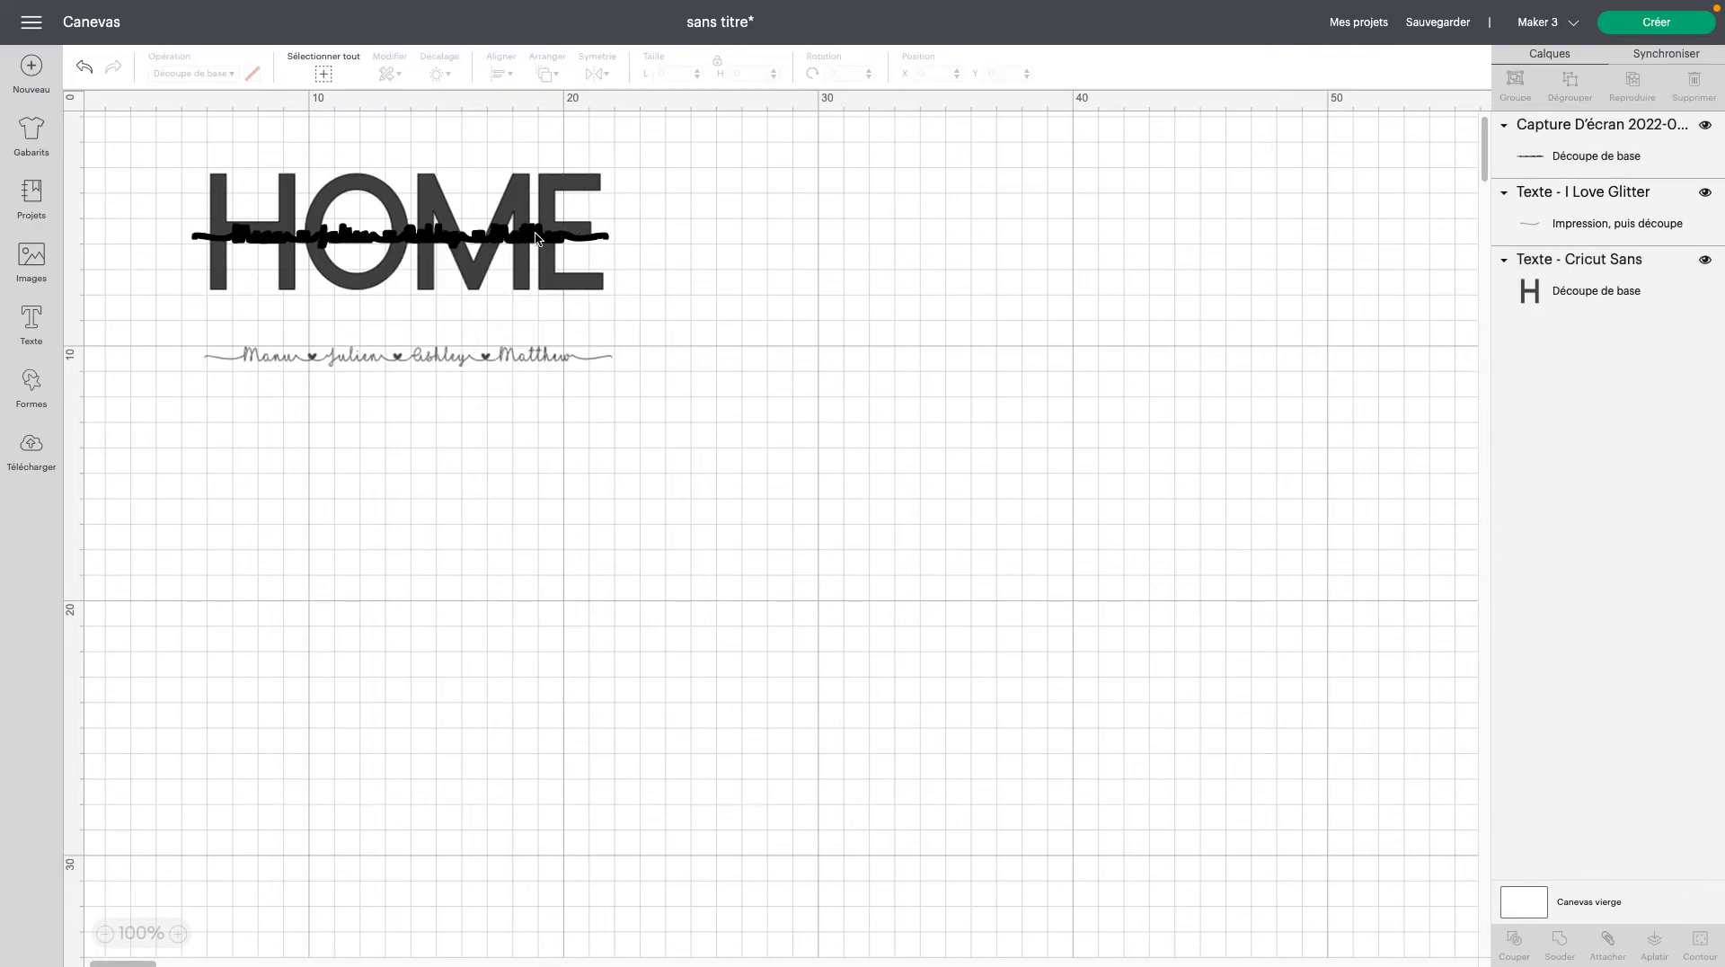
scroll(537, 240, up, 1)
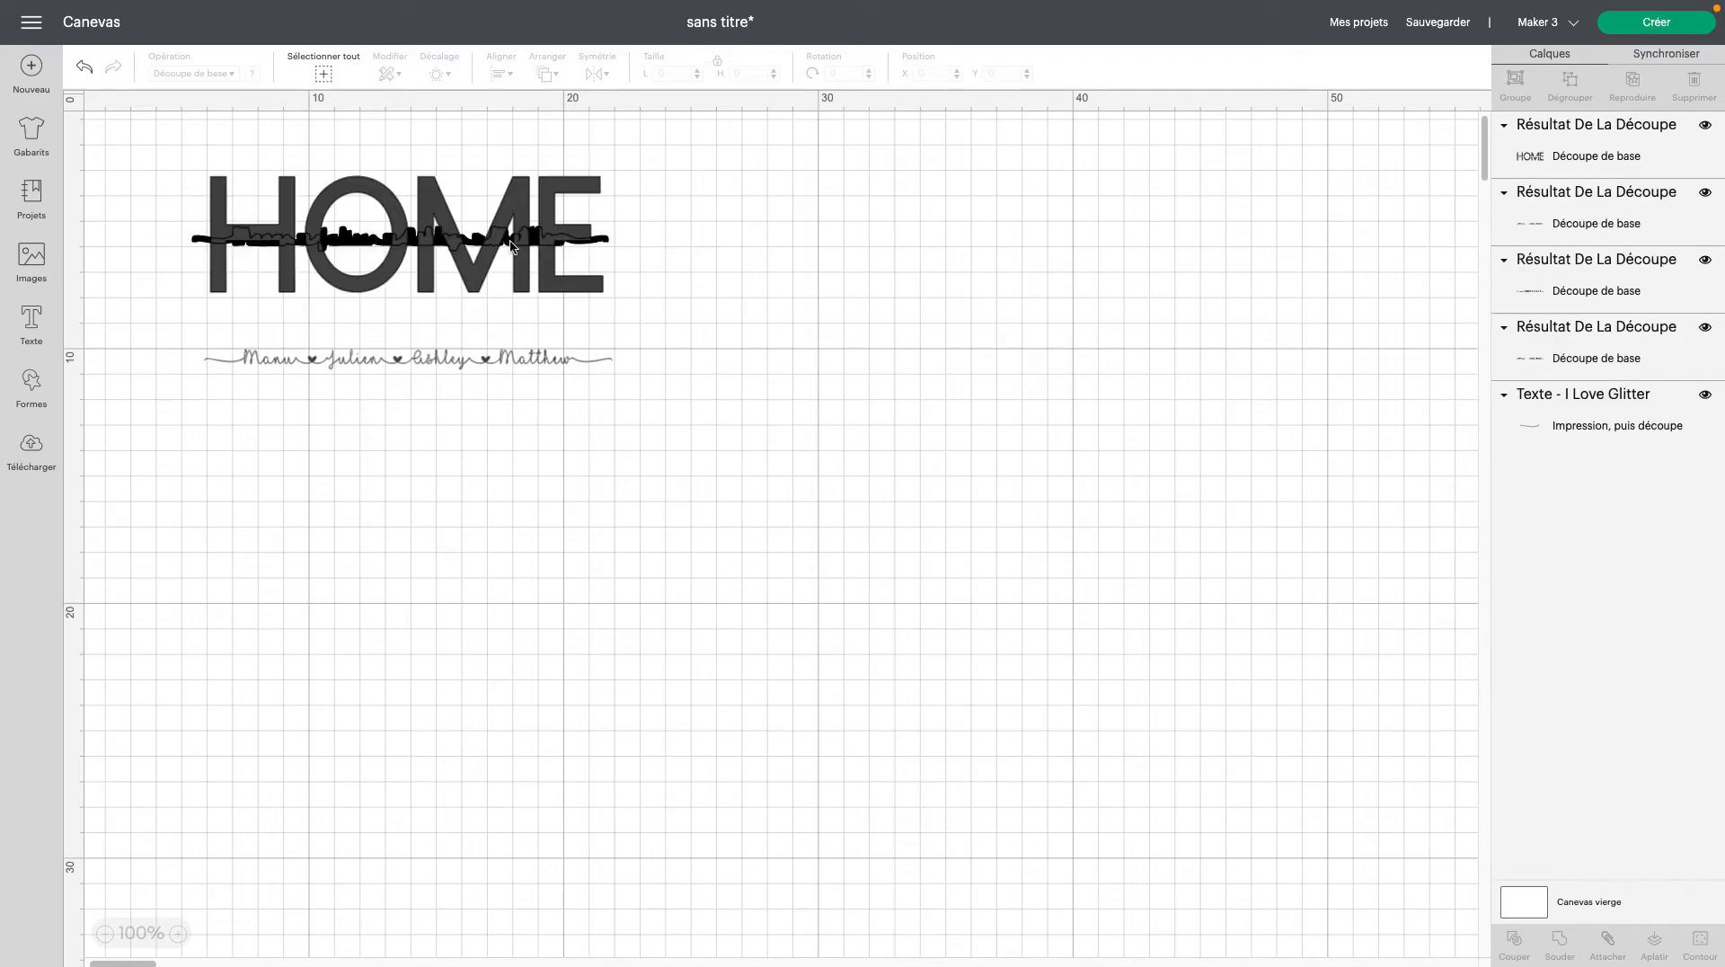
- Pull the leftover slice pieces off HOME and delete them, keeping only the cut-out HOME and the names text
drag(477, 247, 679, 225)
drag(323, 255, 380, 523)
drag(349, 238, 406, 459)
drag(257, 240, 279, 501)
drag(529, 238, 331, 268)
scroll(438, 454, up, 1)
drag(695, 451, 216, 560)
key(Delete)
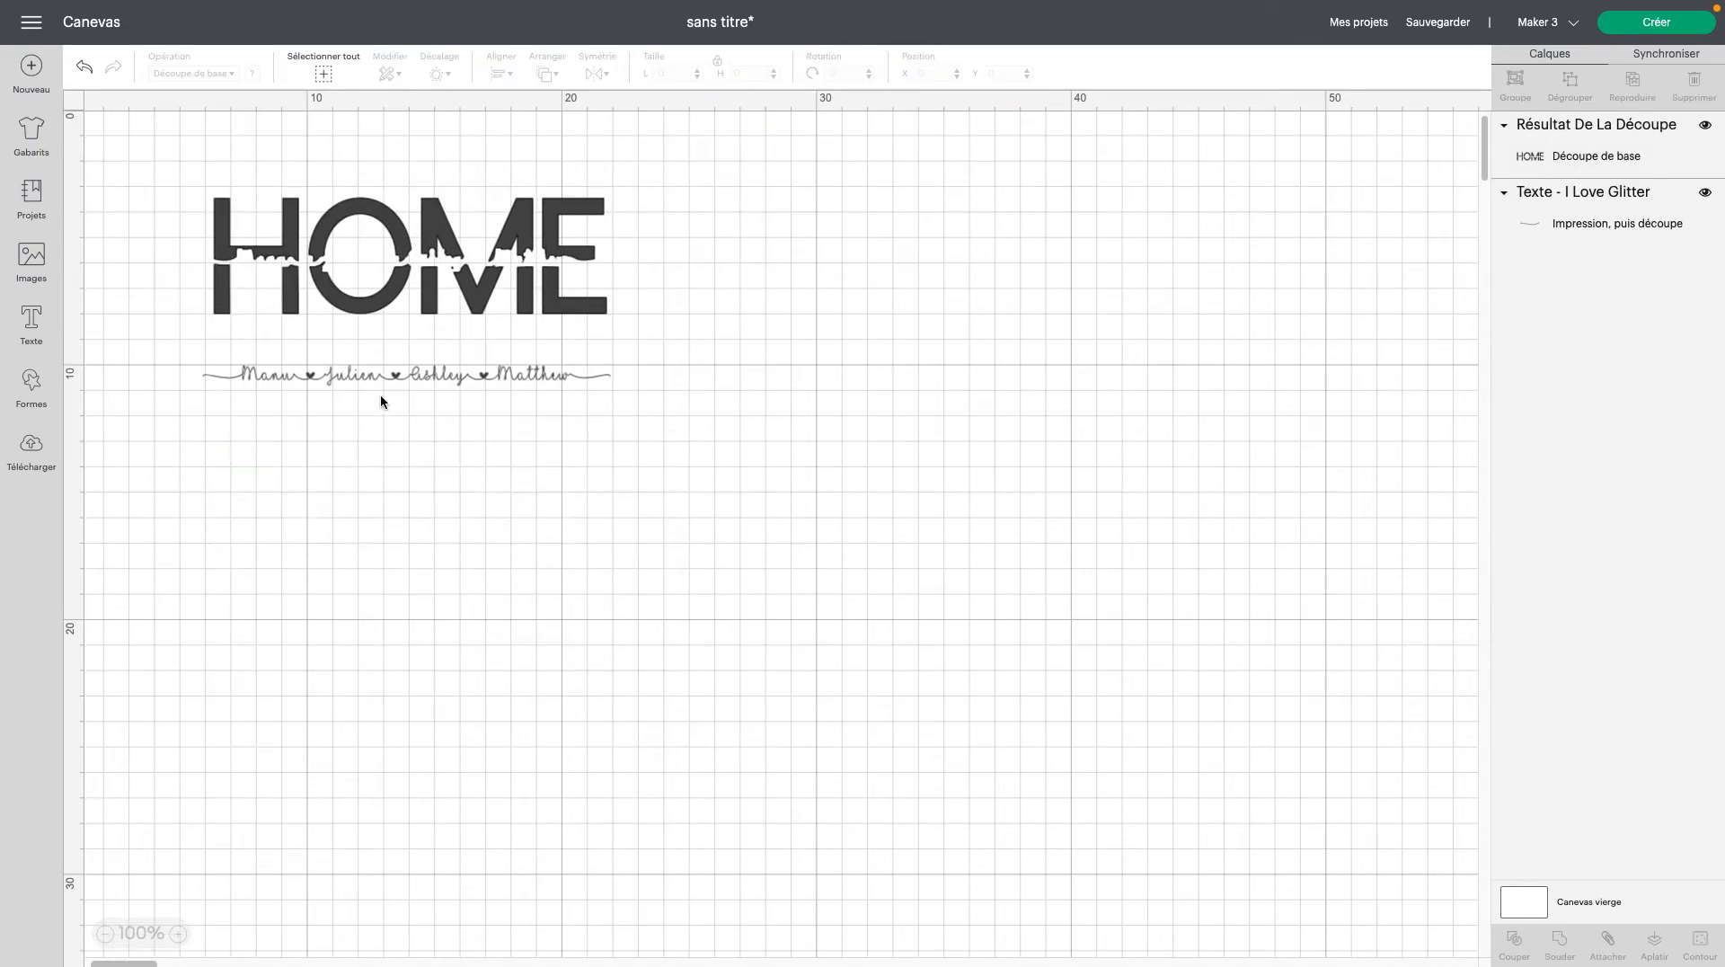
- Place the names text over the cutout across HOME and shift HOME to line up with it
drag(413, 369, 412, 259)
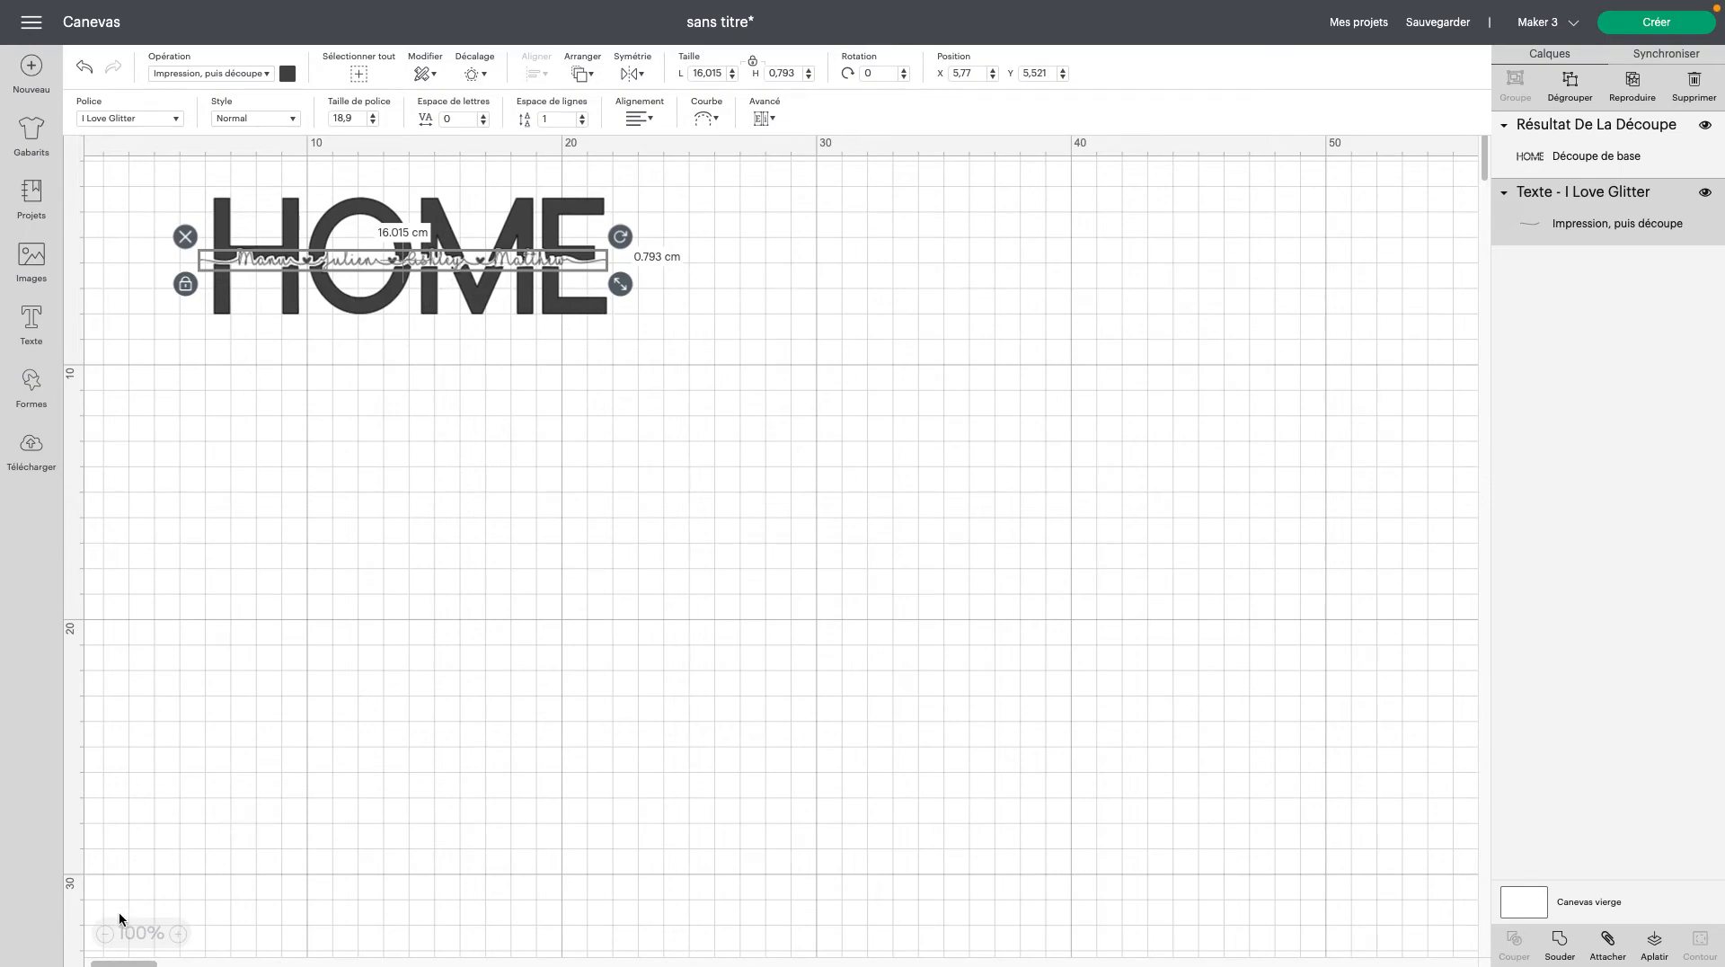
click(180, 934)
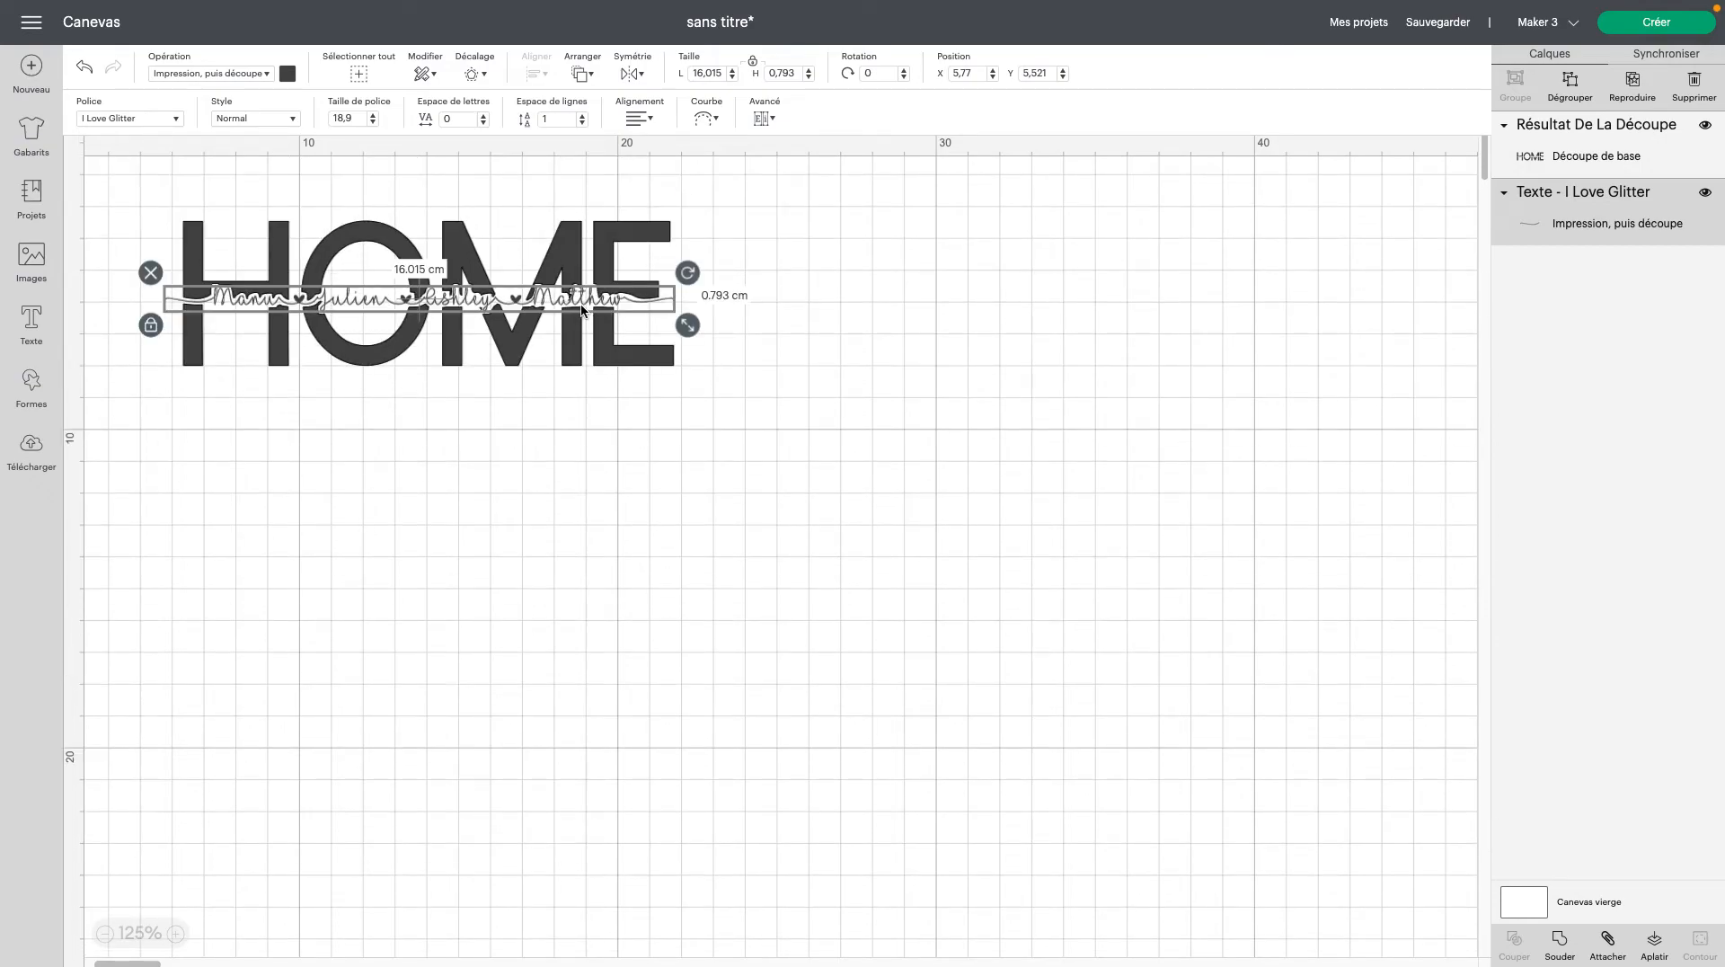
click(575, 302)
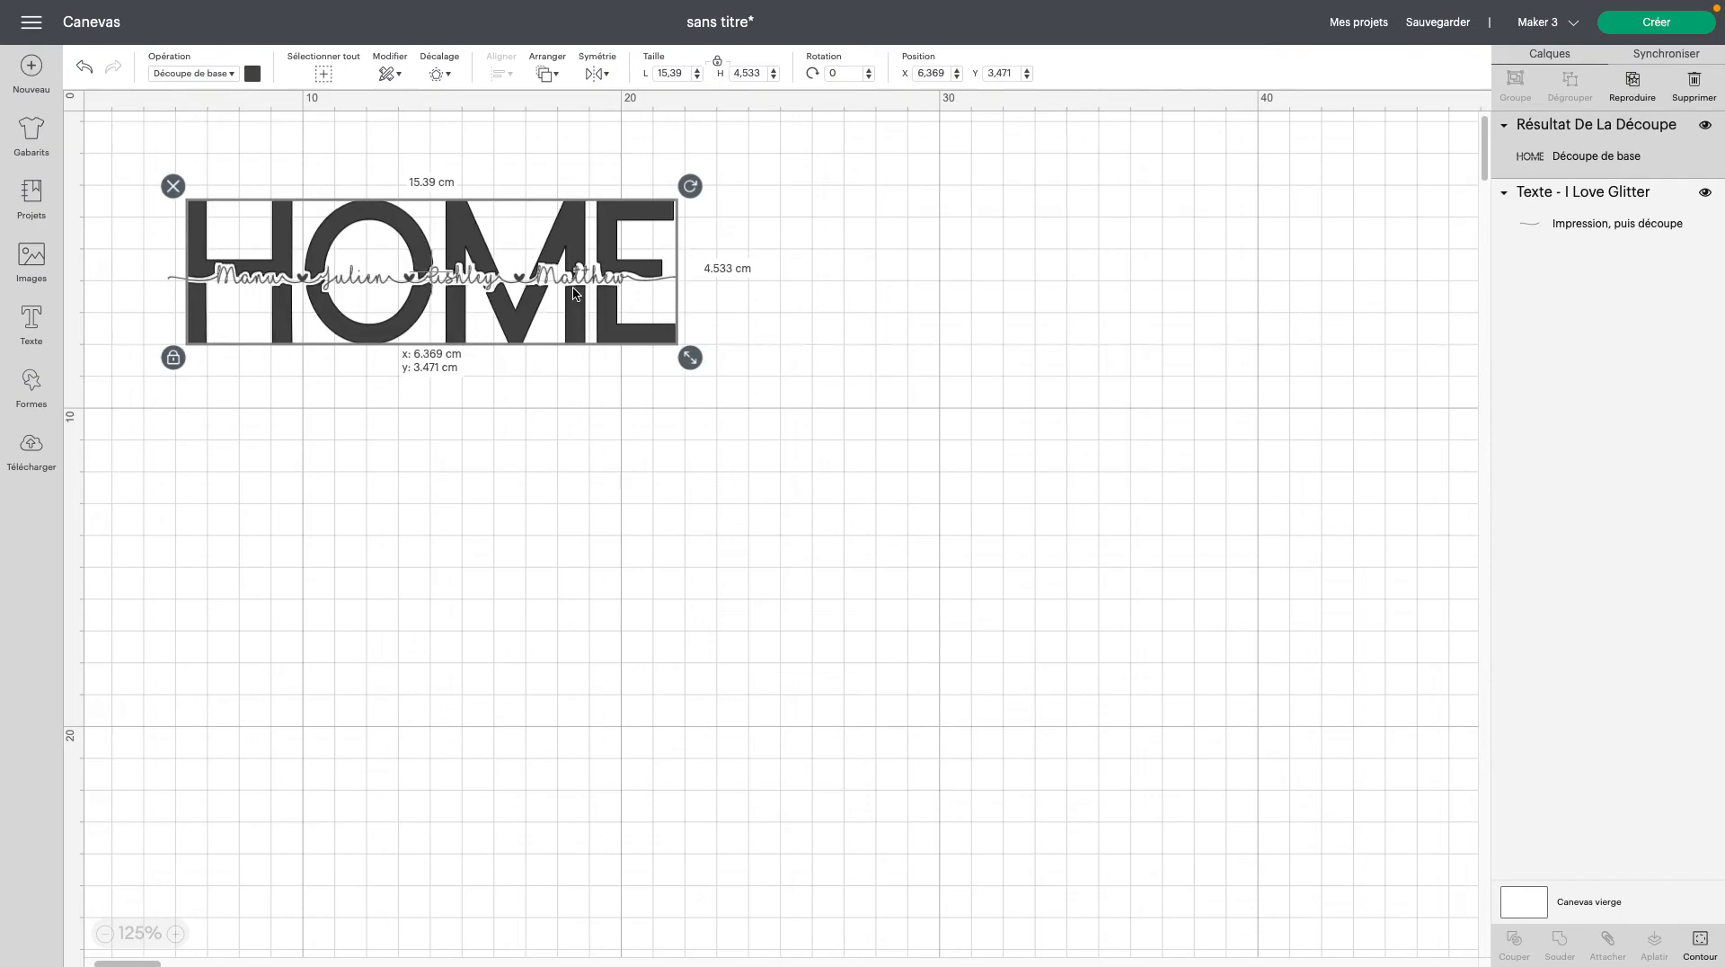
click(485, 480)
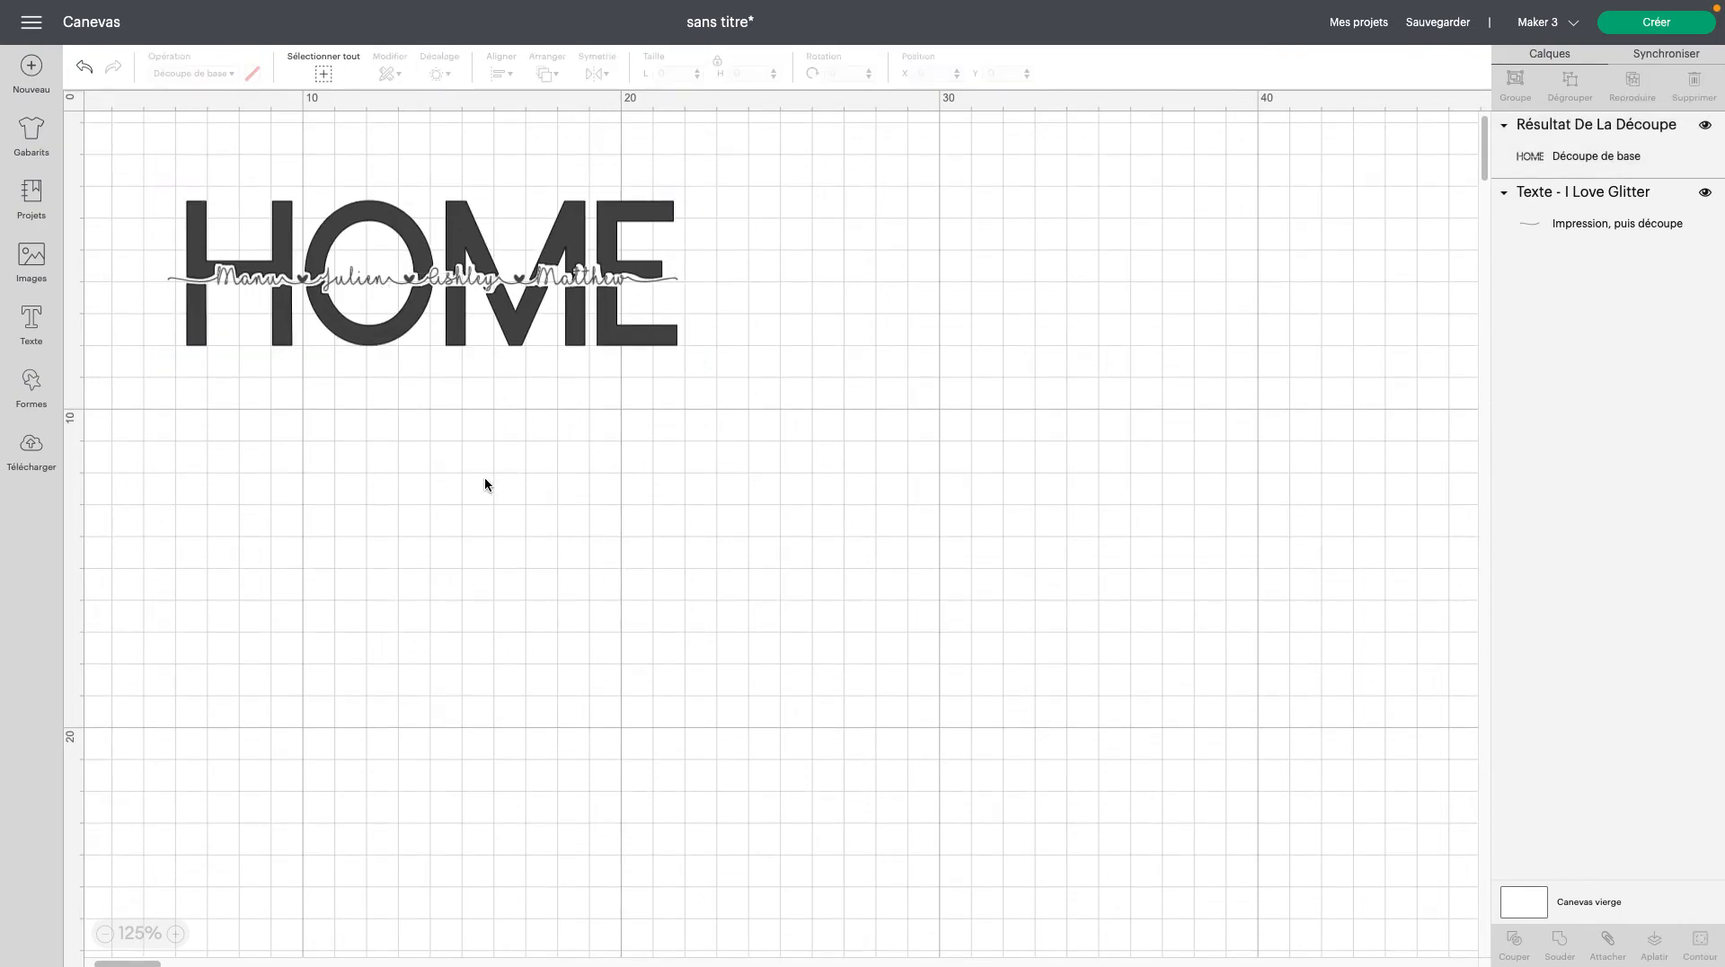
- Shrink HOME proportionally to about 15.25 cm wide
click(599, 280)
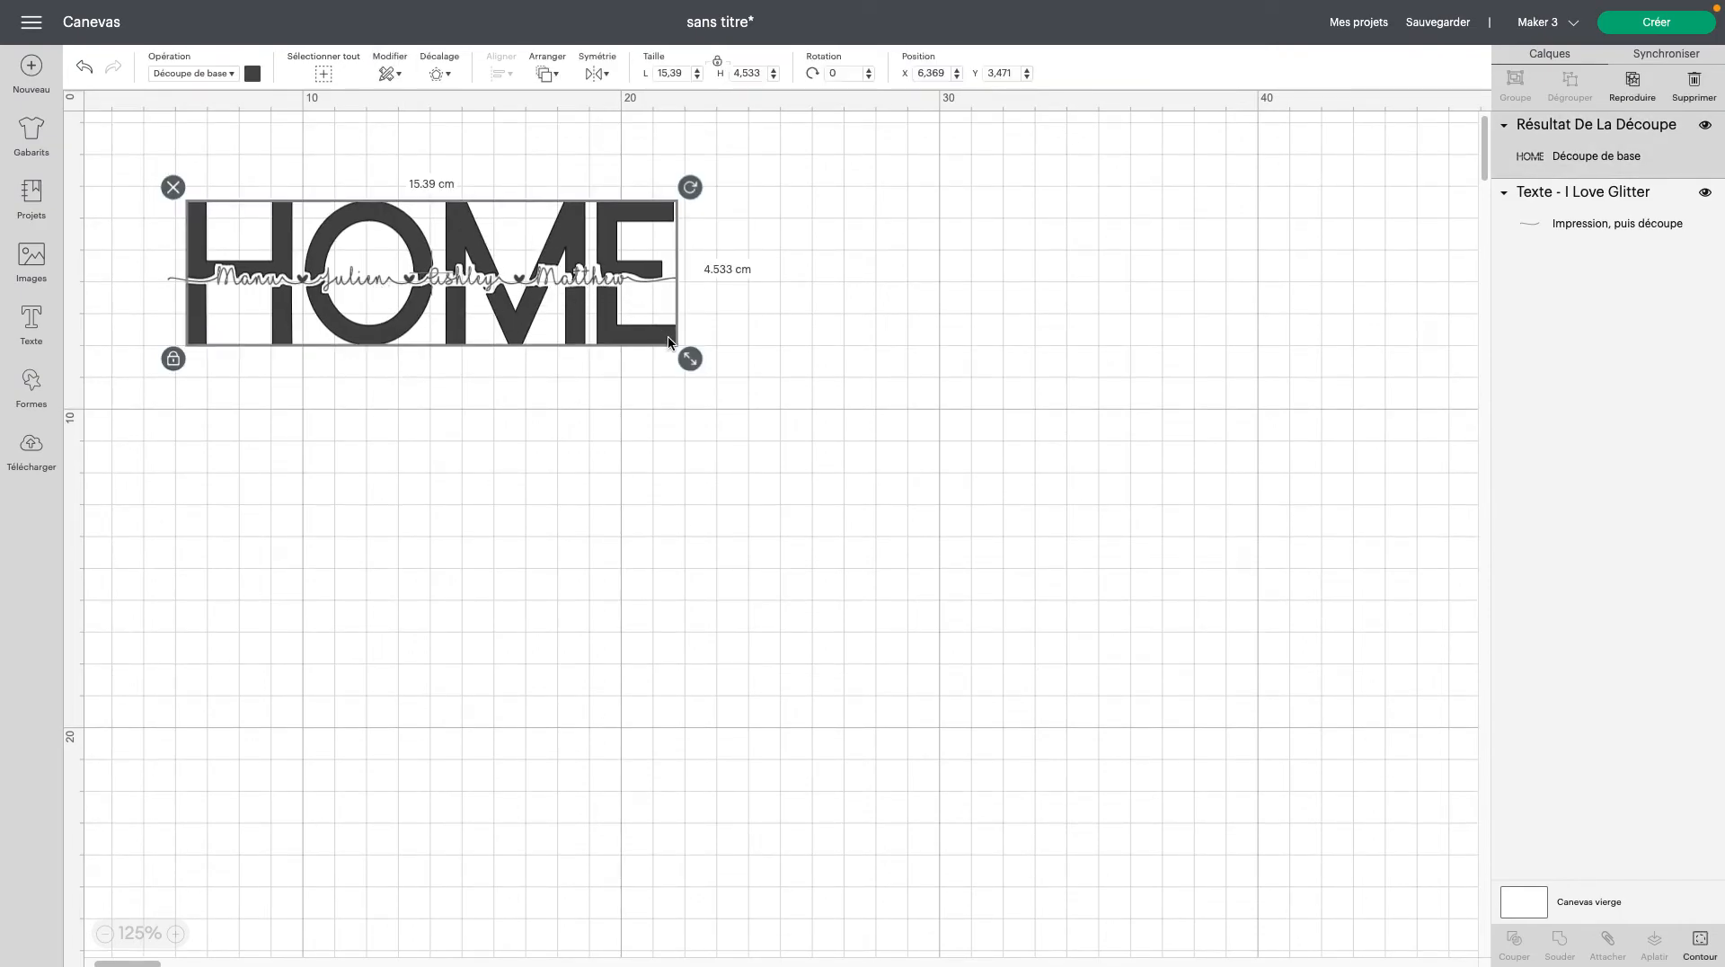
drag(690, 358, 685, 356)
click(259, 437)
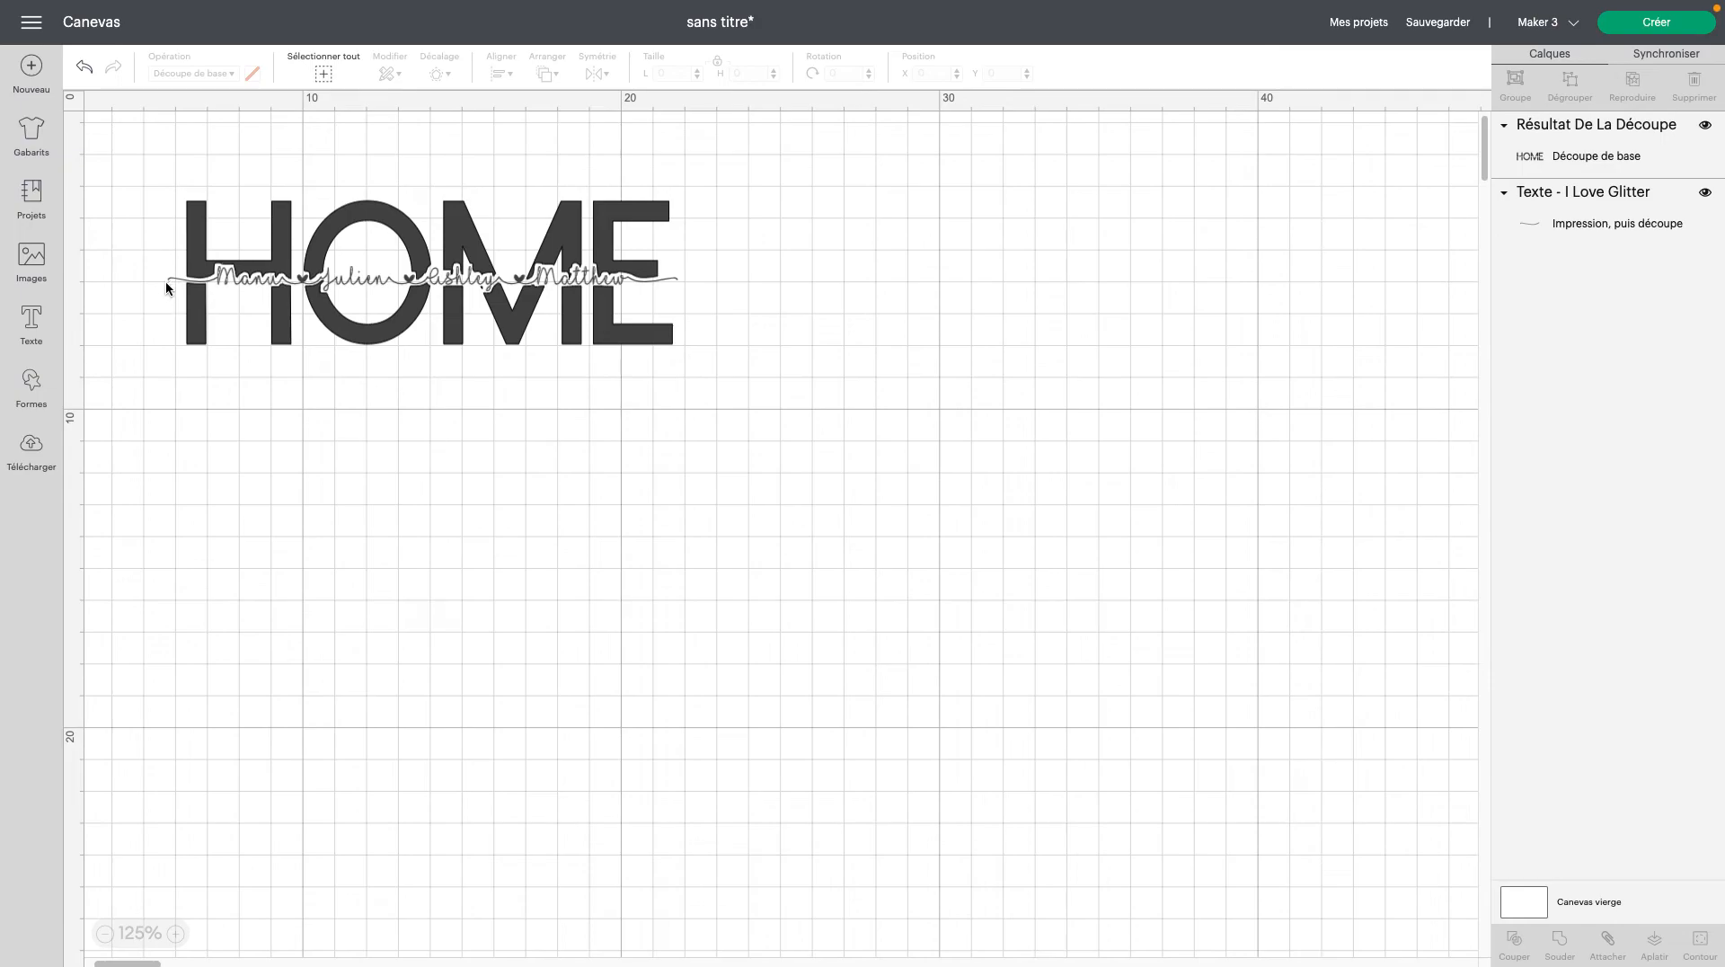
- Unlock the names text's proportions and nudge HOME so its cutout surrounds the names
click(169, 272)
click(239, 275)
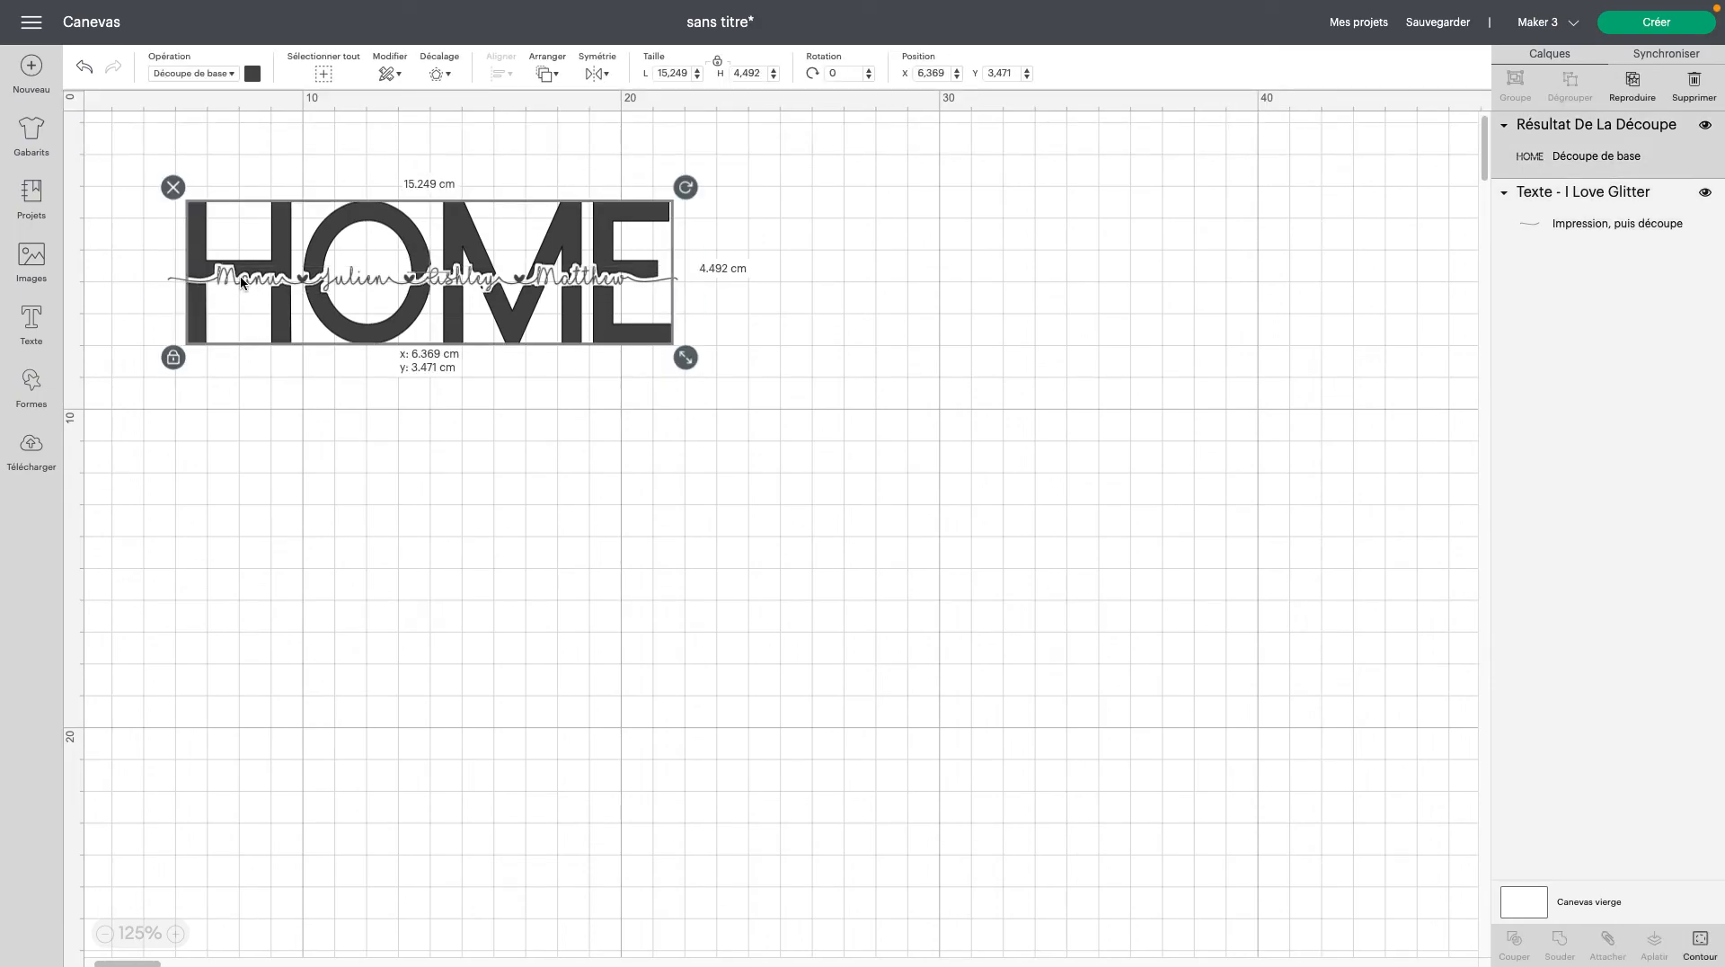
click(1592, 216)
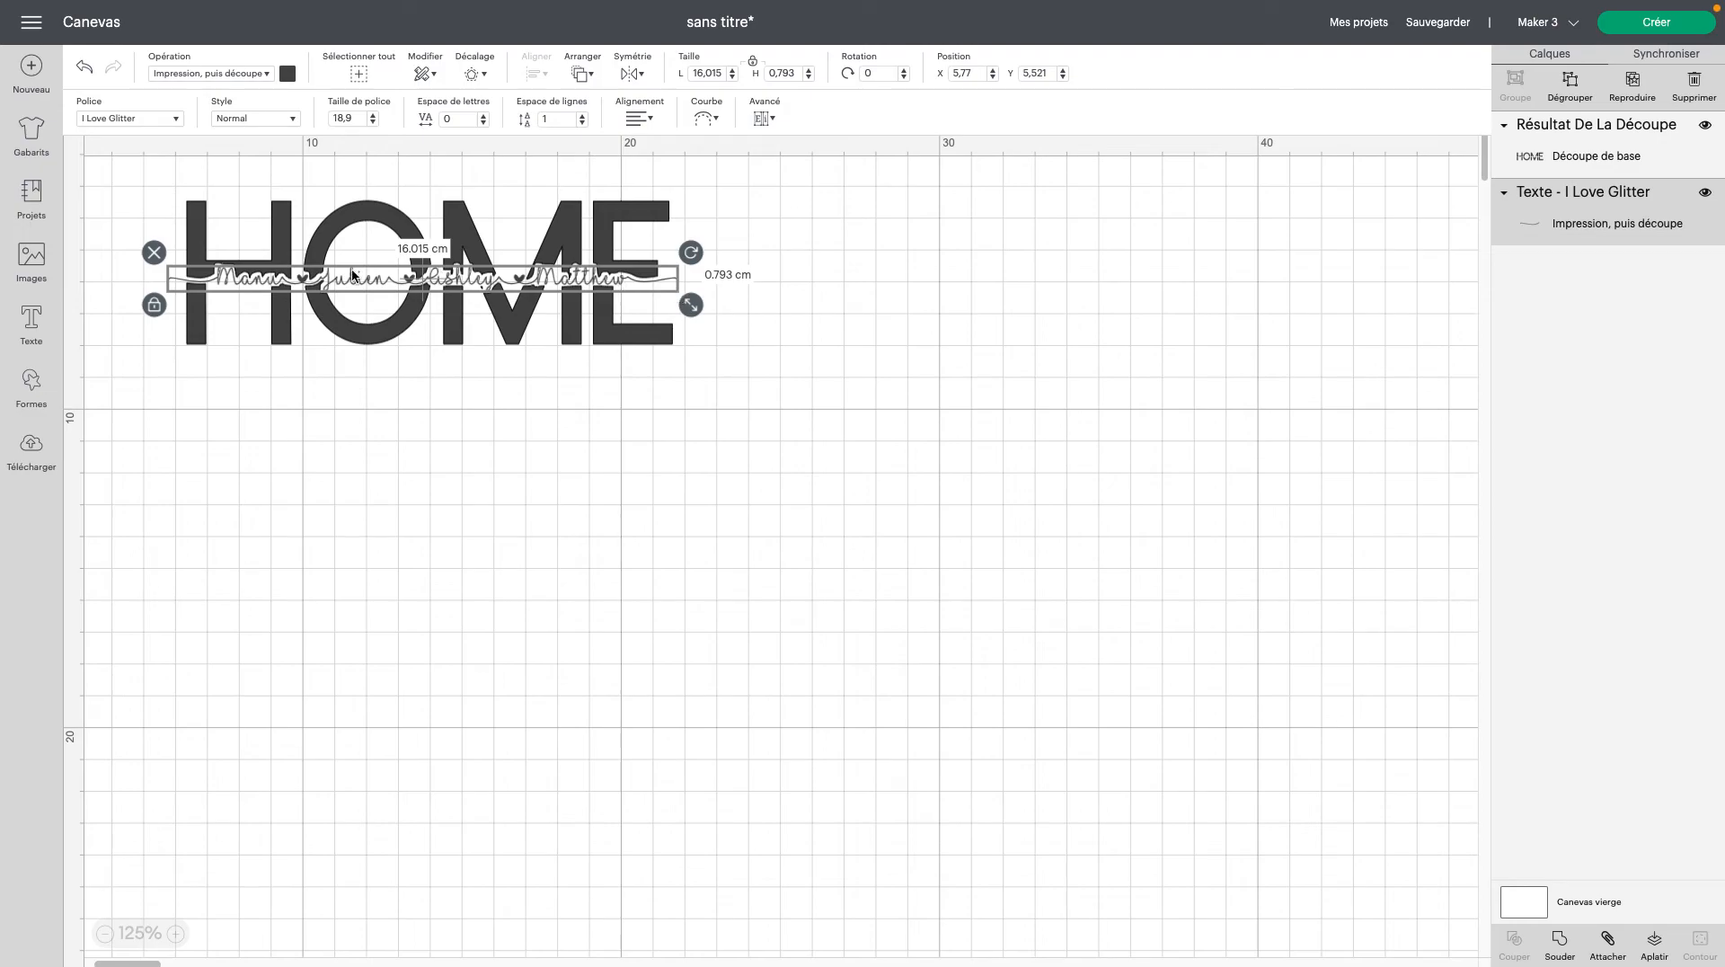
click(154, 304)
click(595, 285)
drag(596, 286, 596, 287)
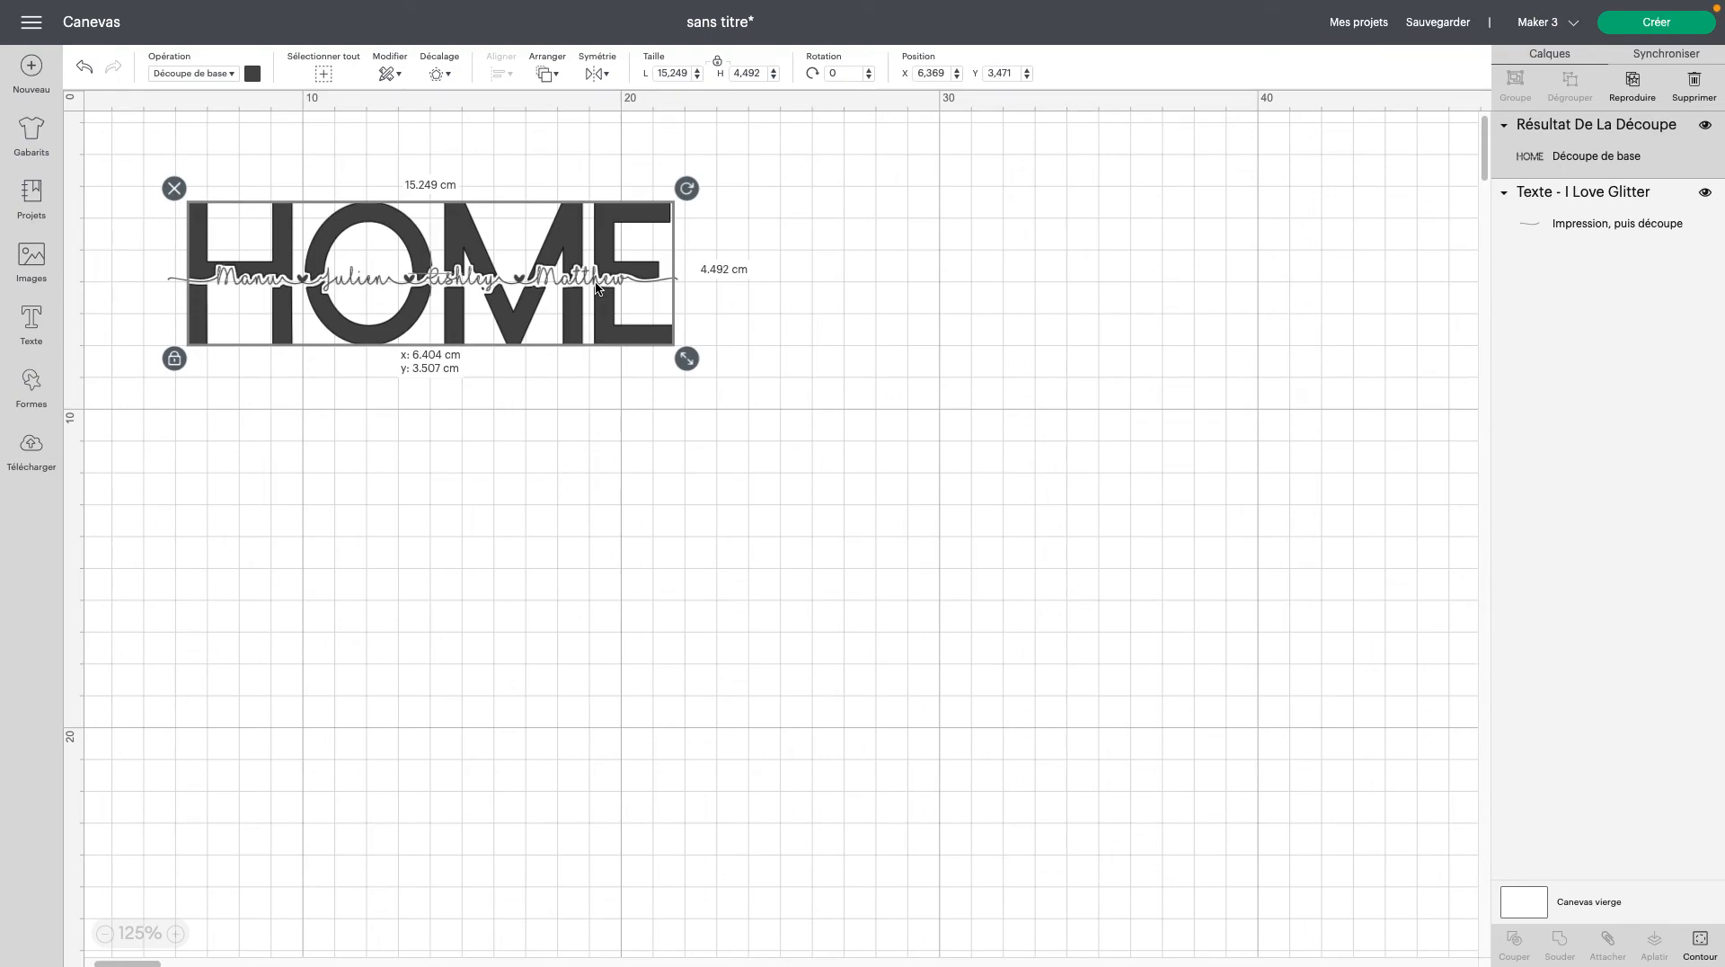
click(525, 489)
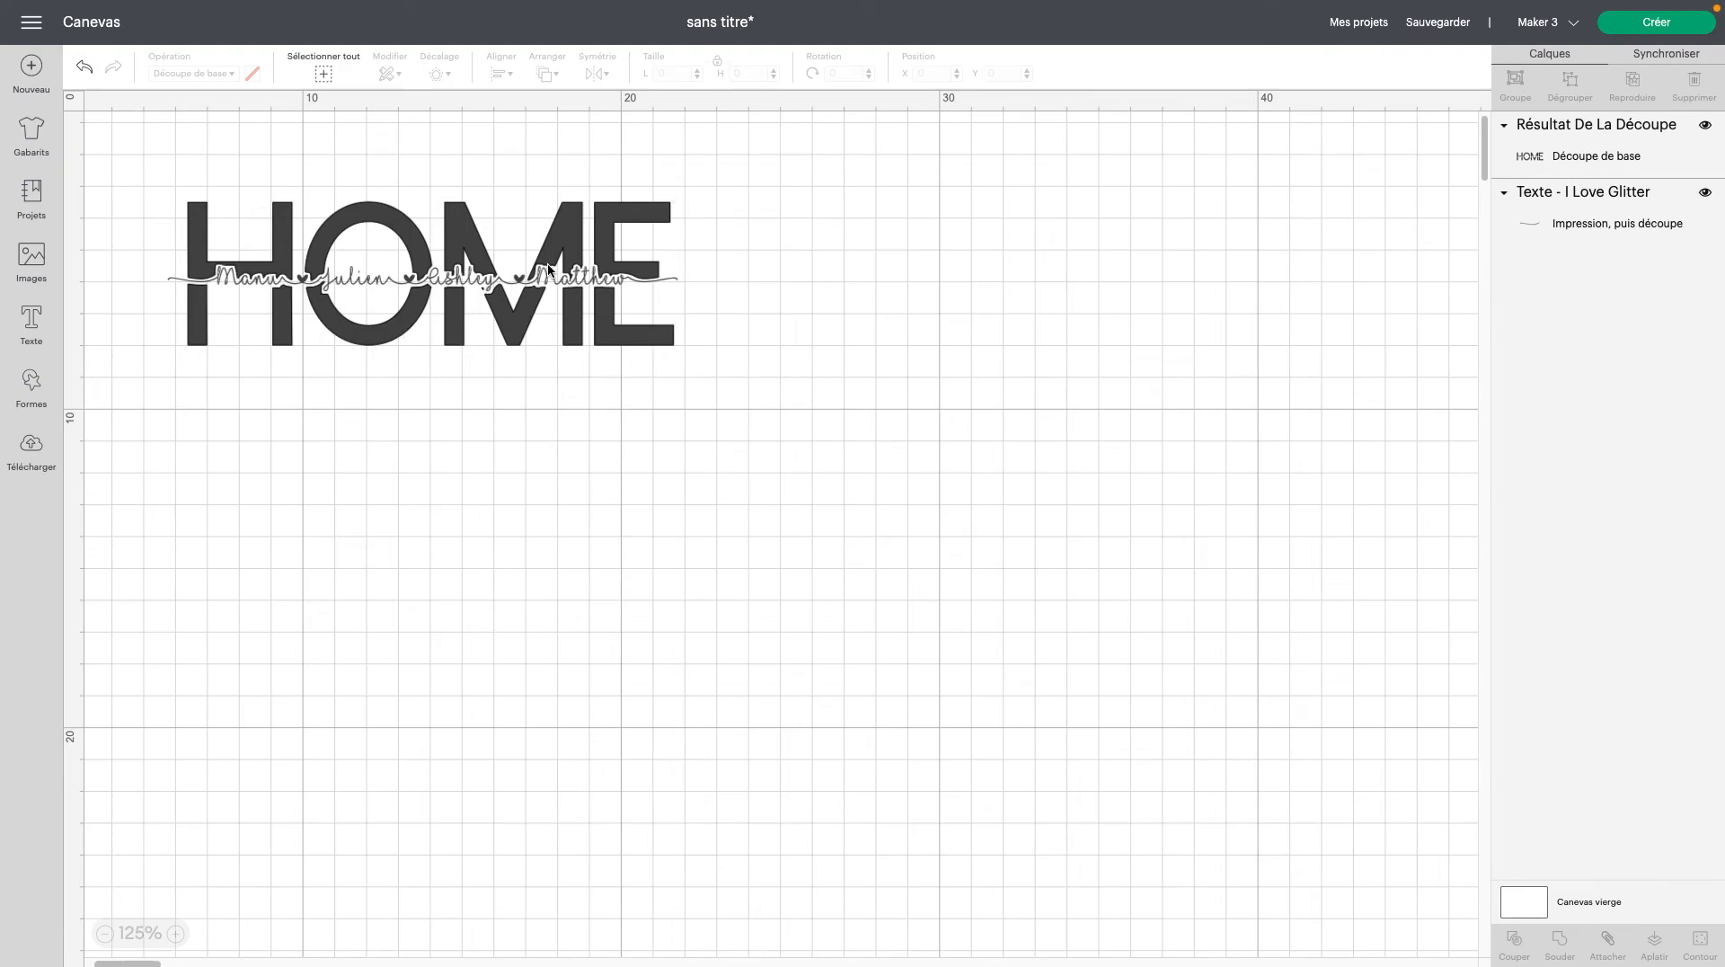
- Move HOME below the names text so the two elements are separated
scroll(548, 266, down, 1)
scroll(548, 266, left, 1)
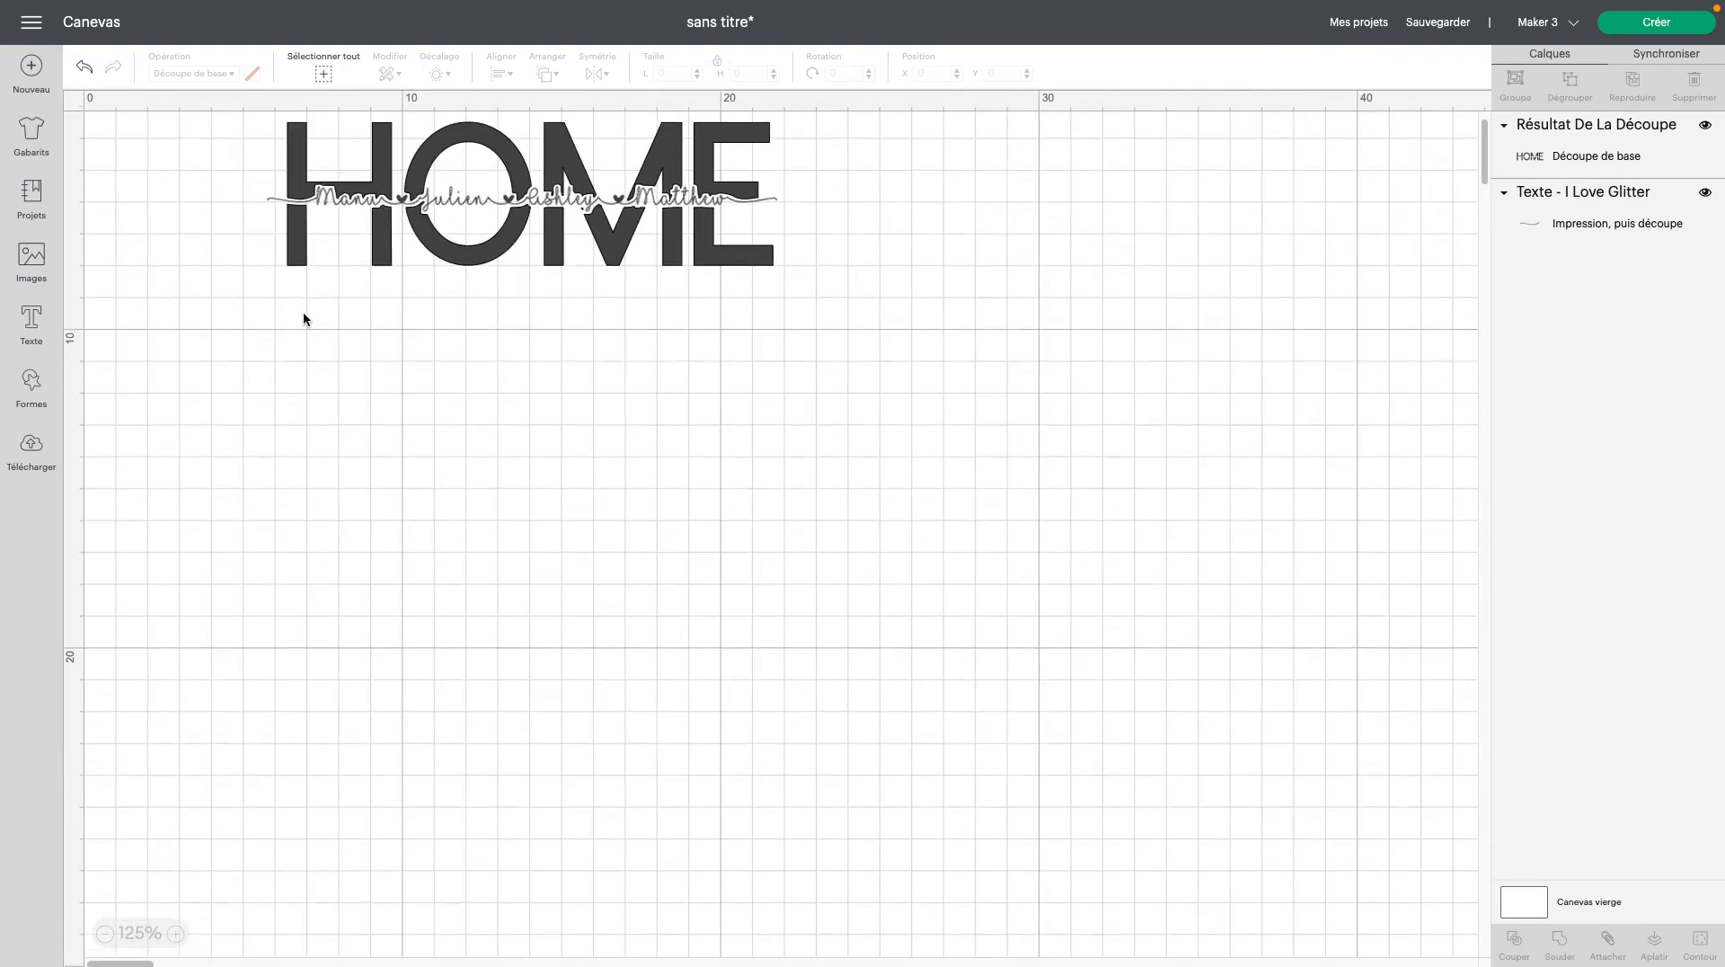
scroll(487, 330, up, 1)
scroll(575, 312, right, 3)
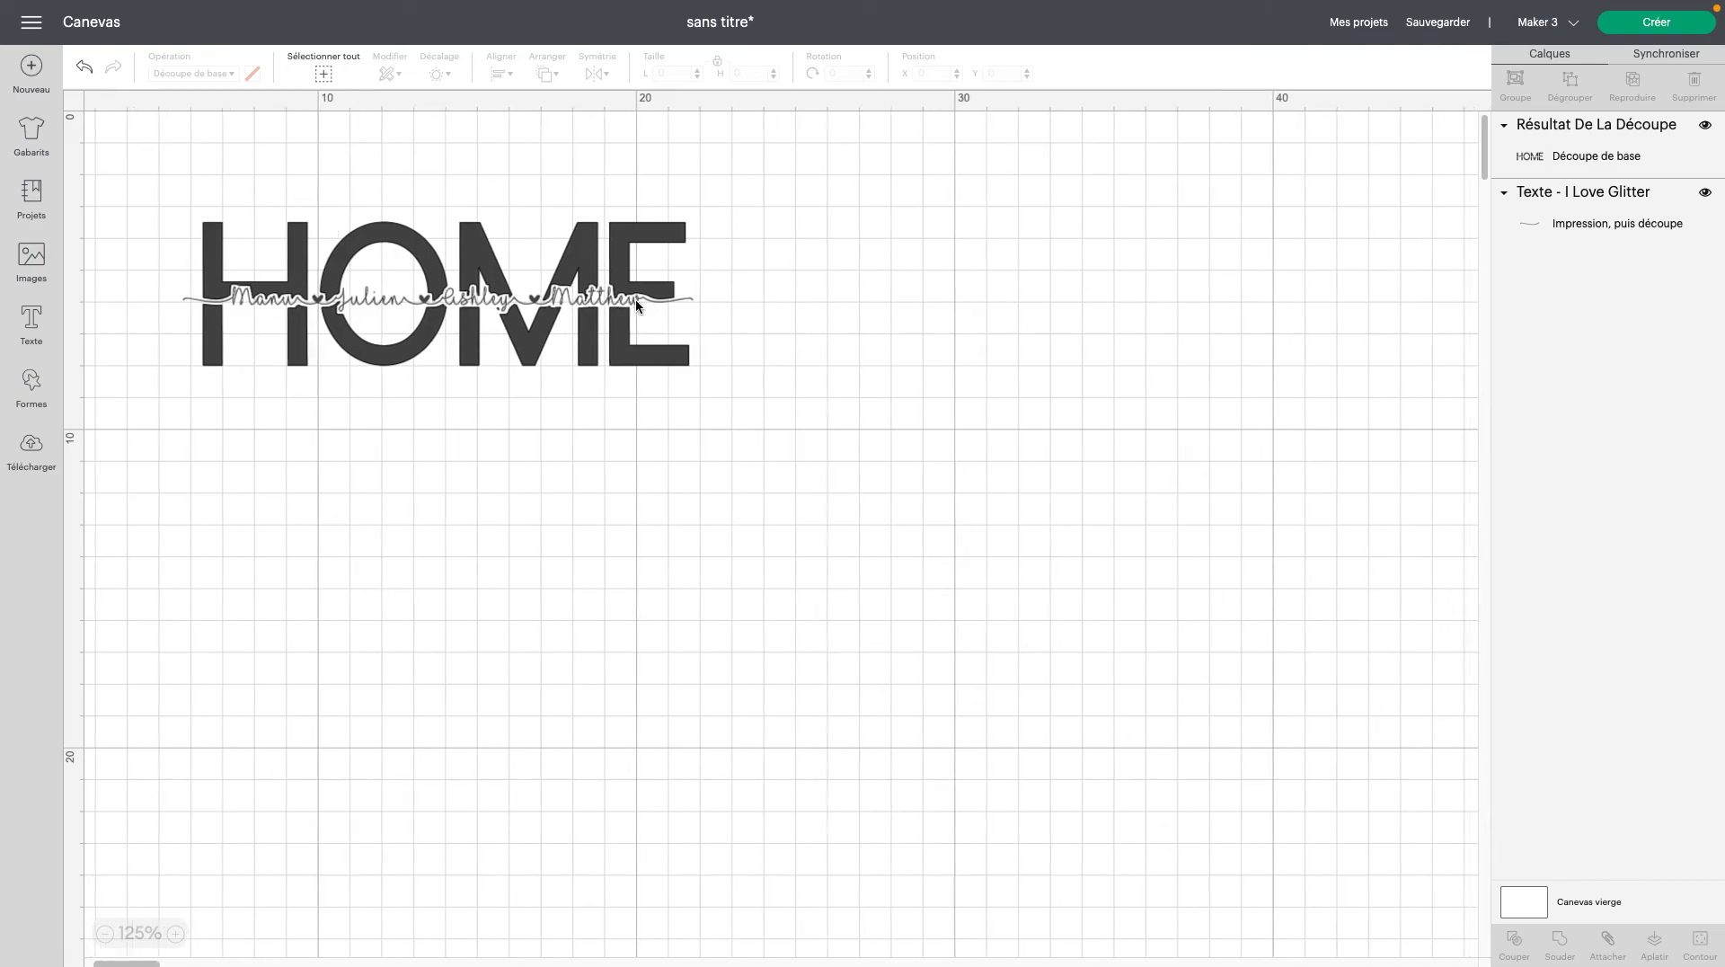
scroll(655, 181, left, 3)
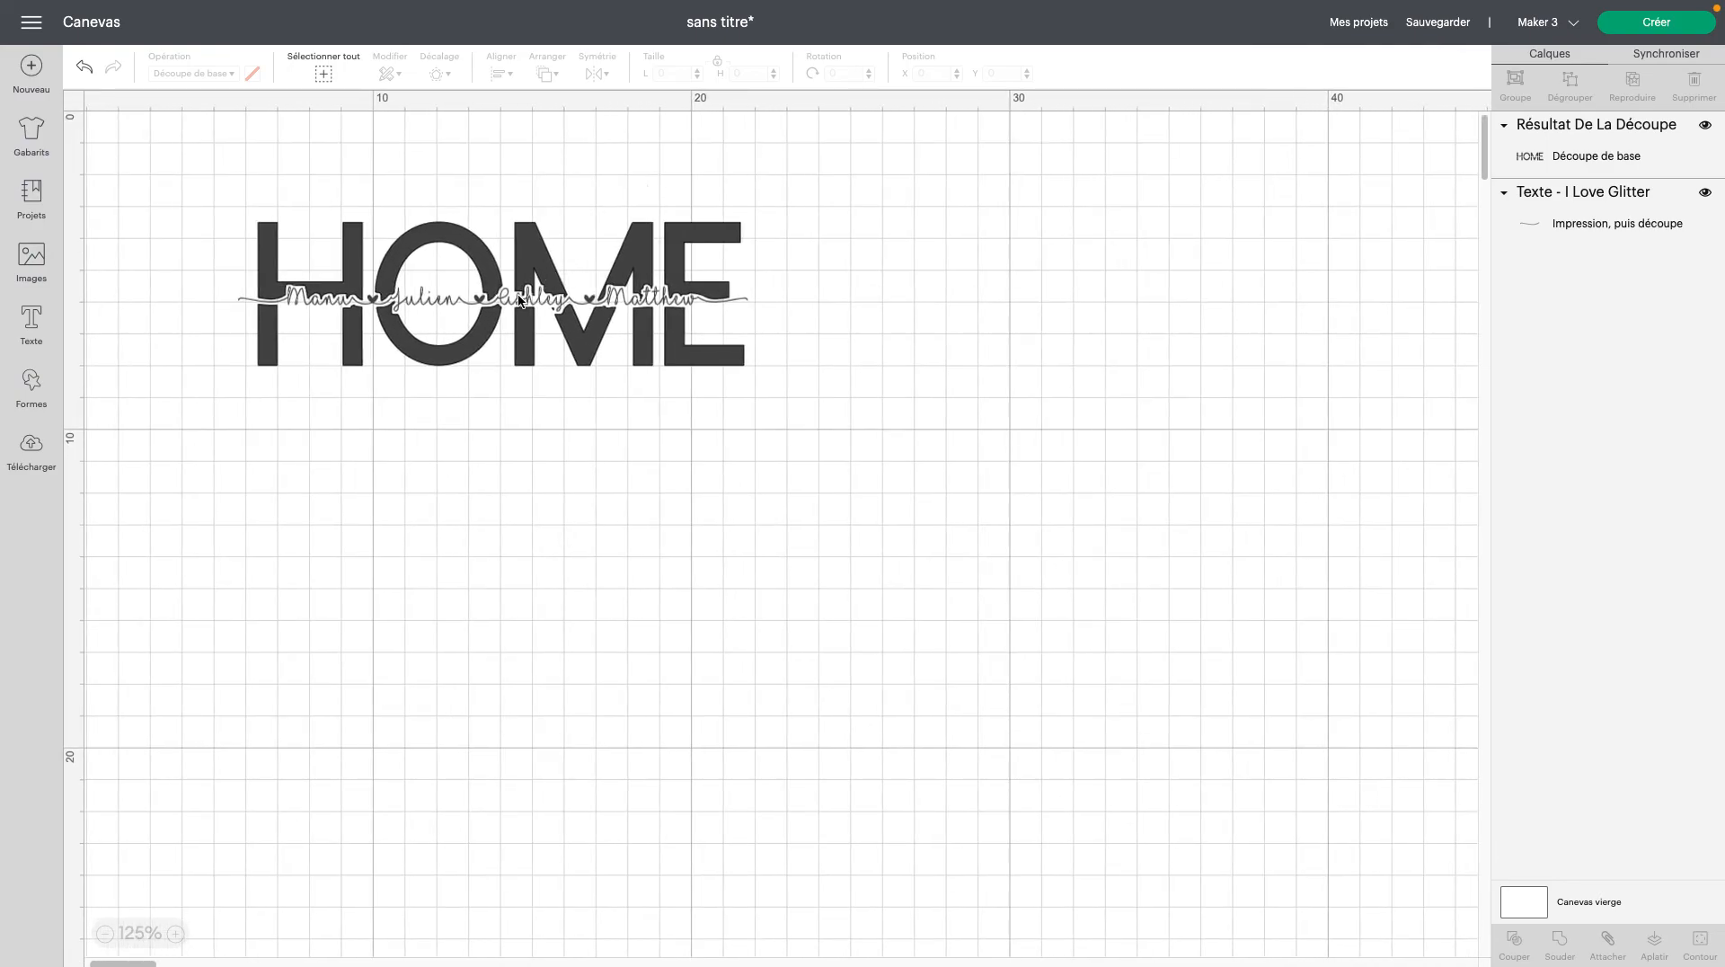
drag(517, 301, 502, 465)
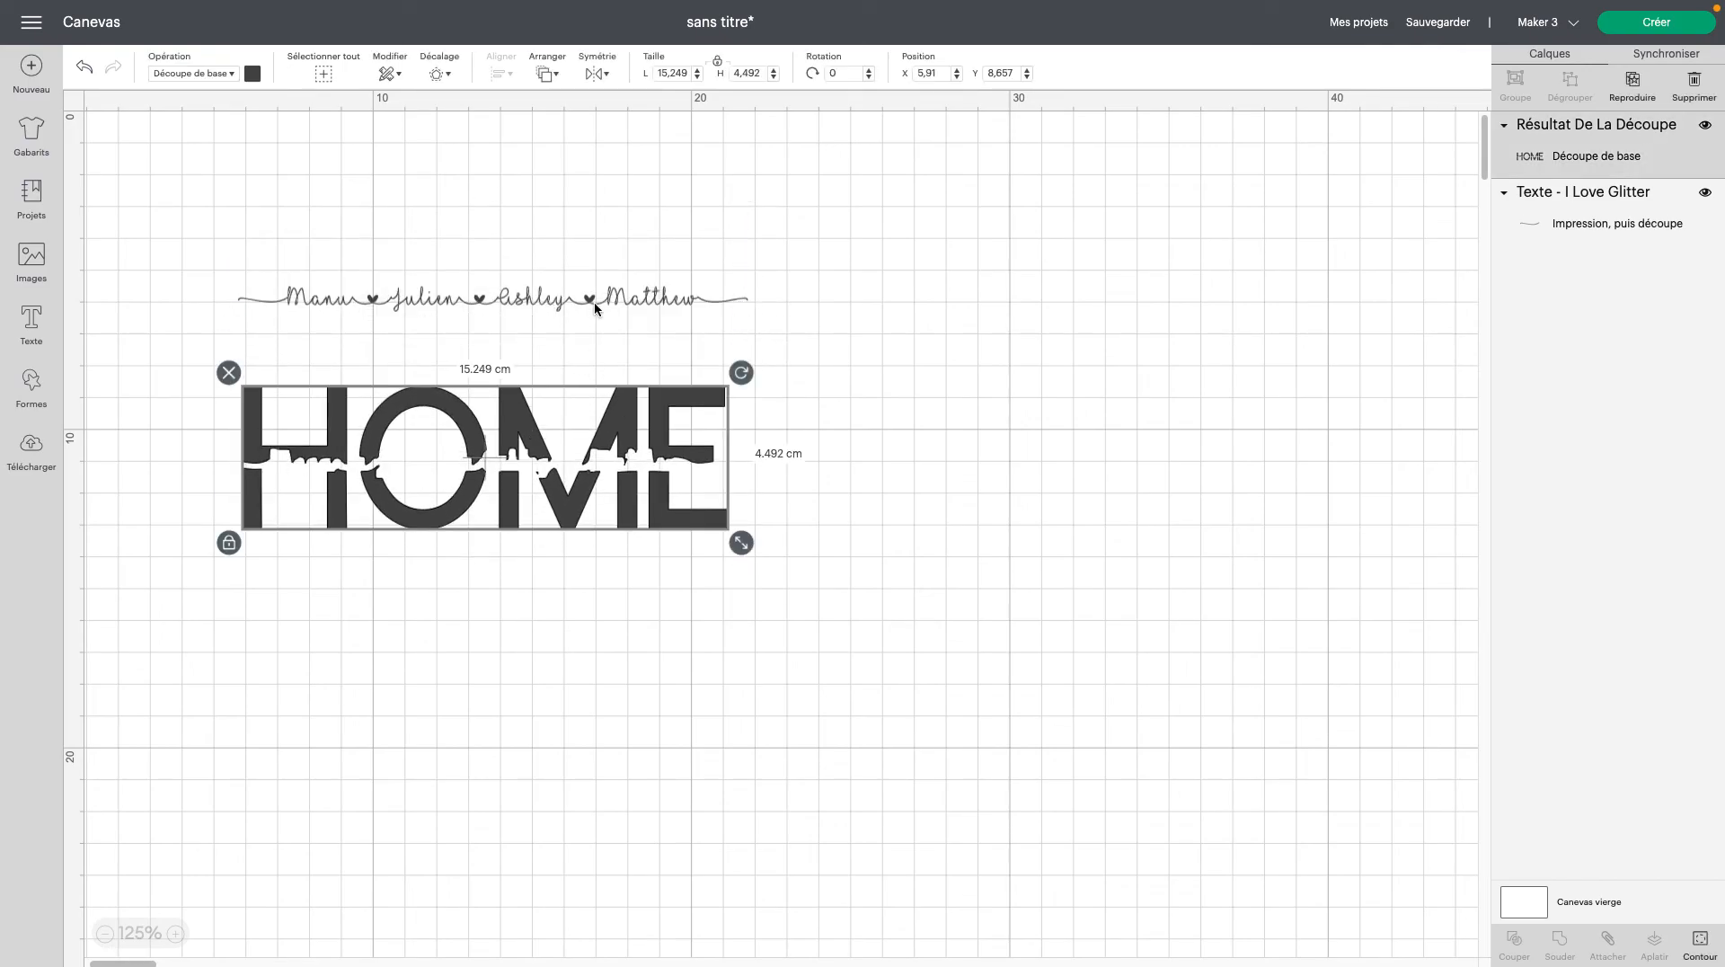
- Change the names text's operation to De base cutting and shift the text slightly to the left above HOME
click(573, 299)
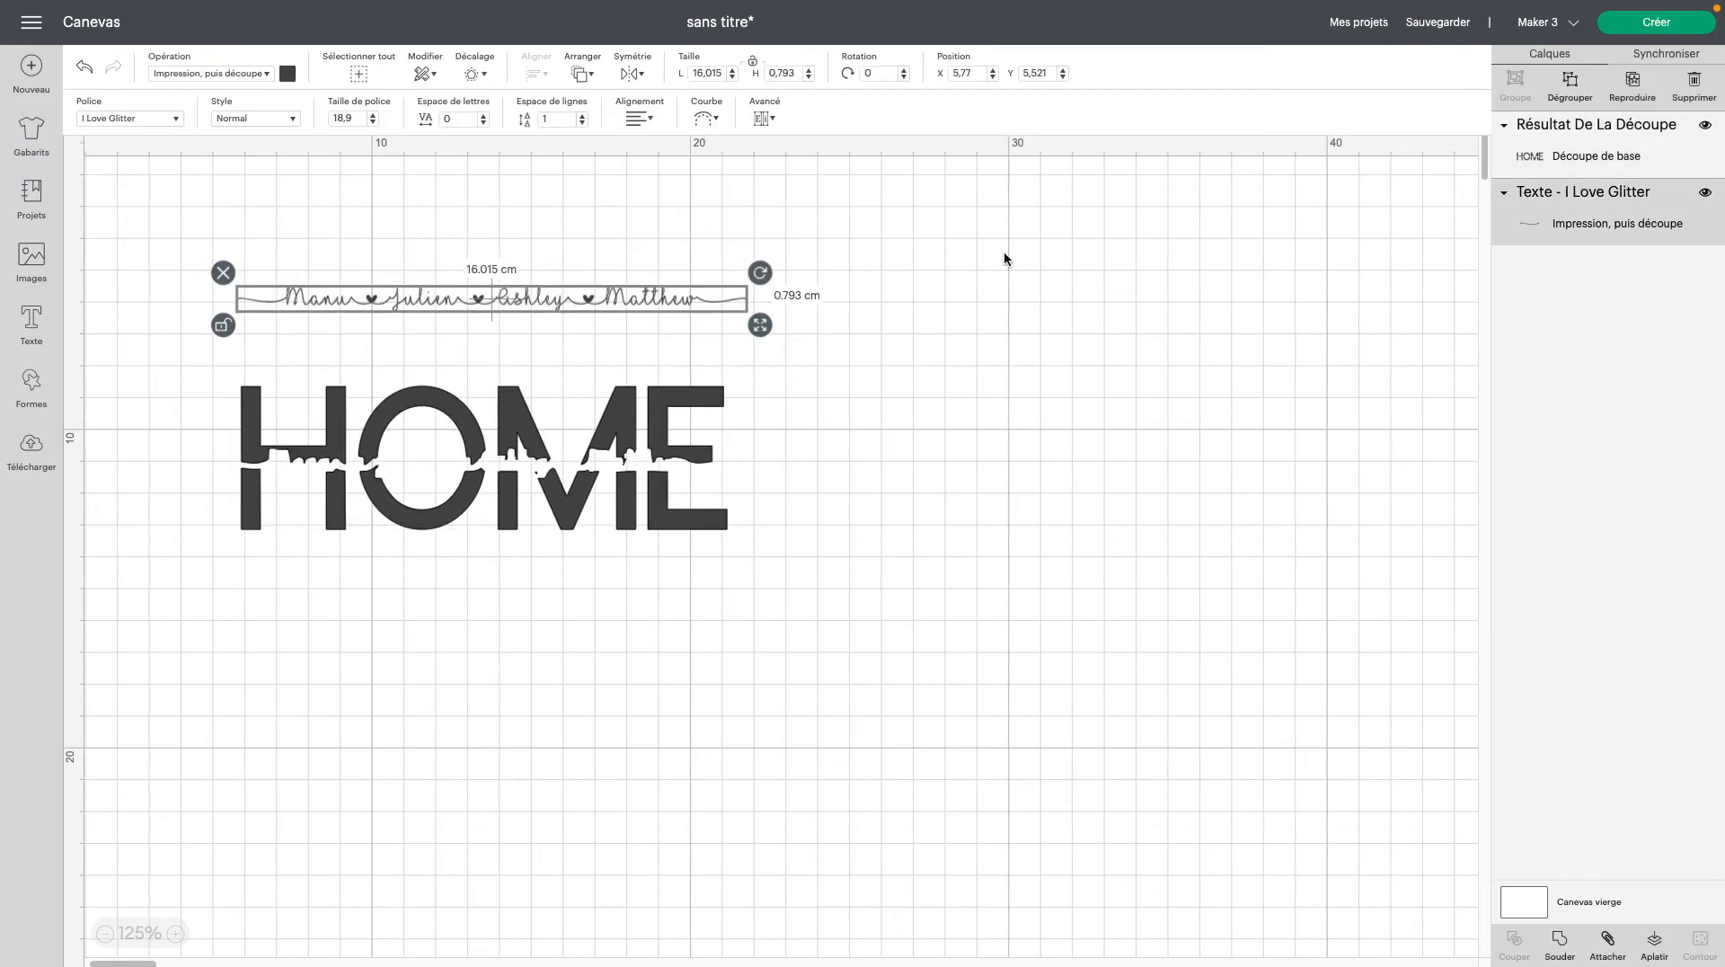
scroll(1483, 188, down, 1)
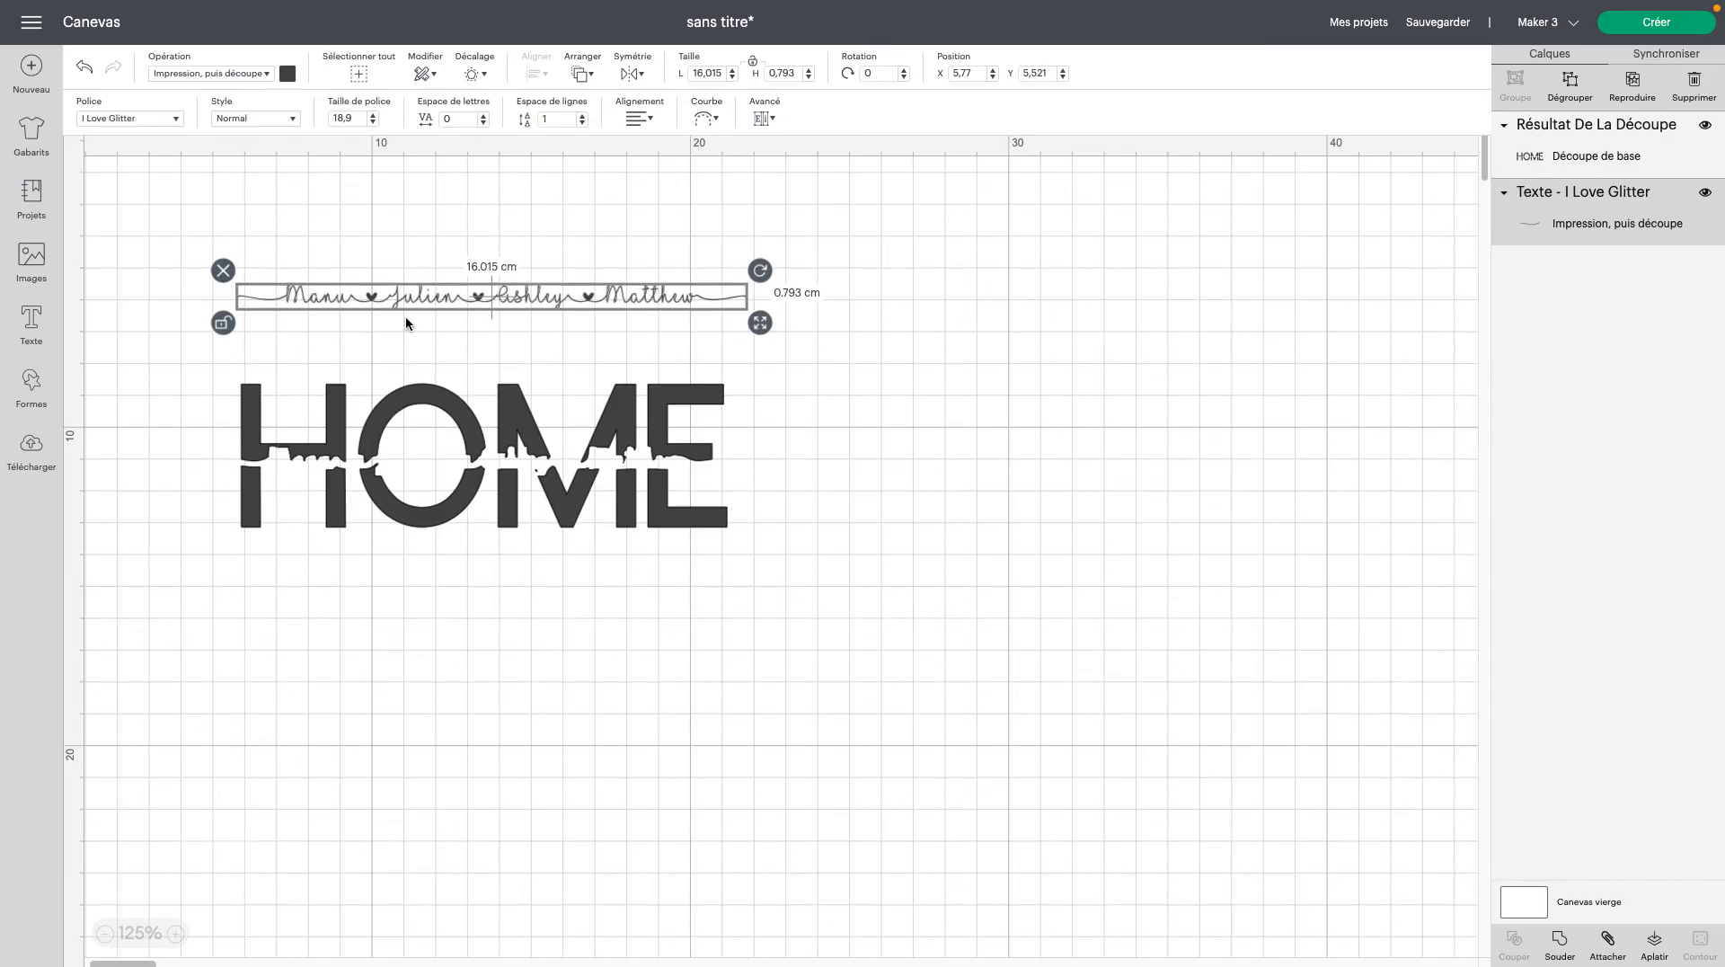
click(268, 75)
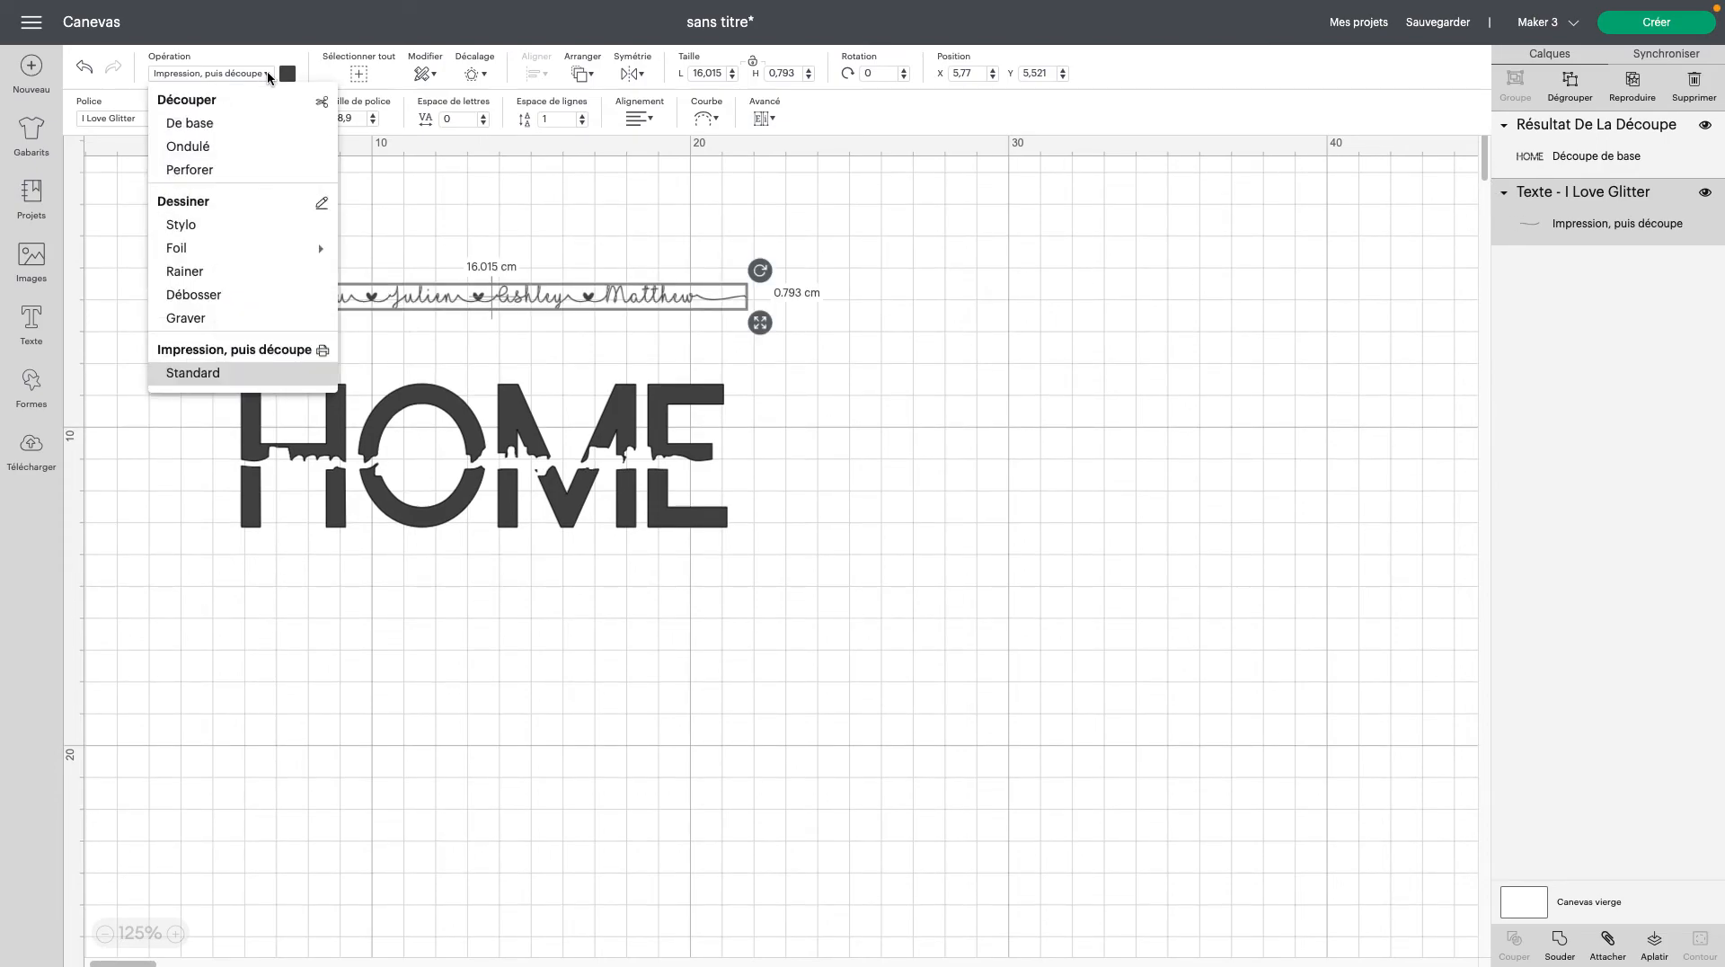
click(202, 132)
drag(611, 298, 588, 303)
click(539, 325)
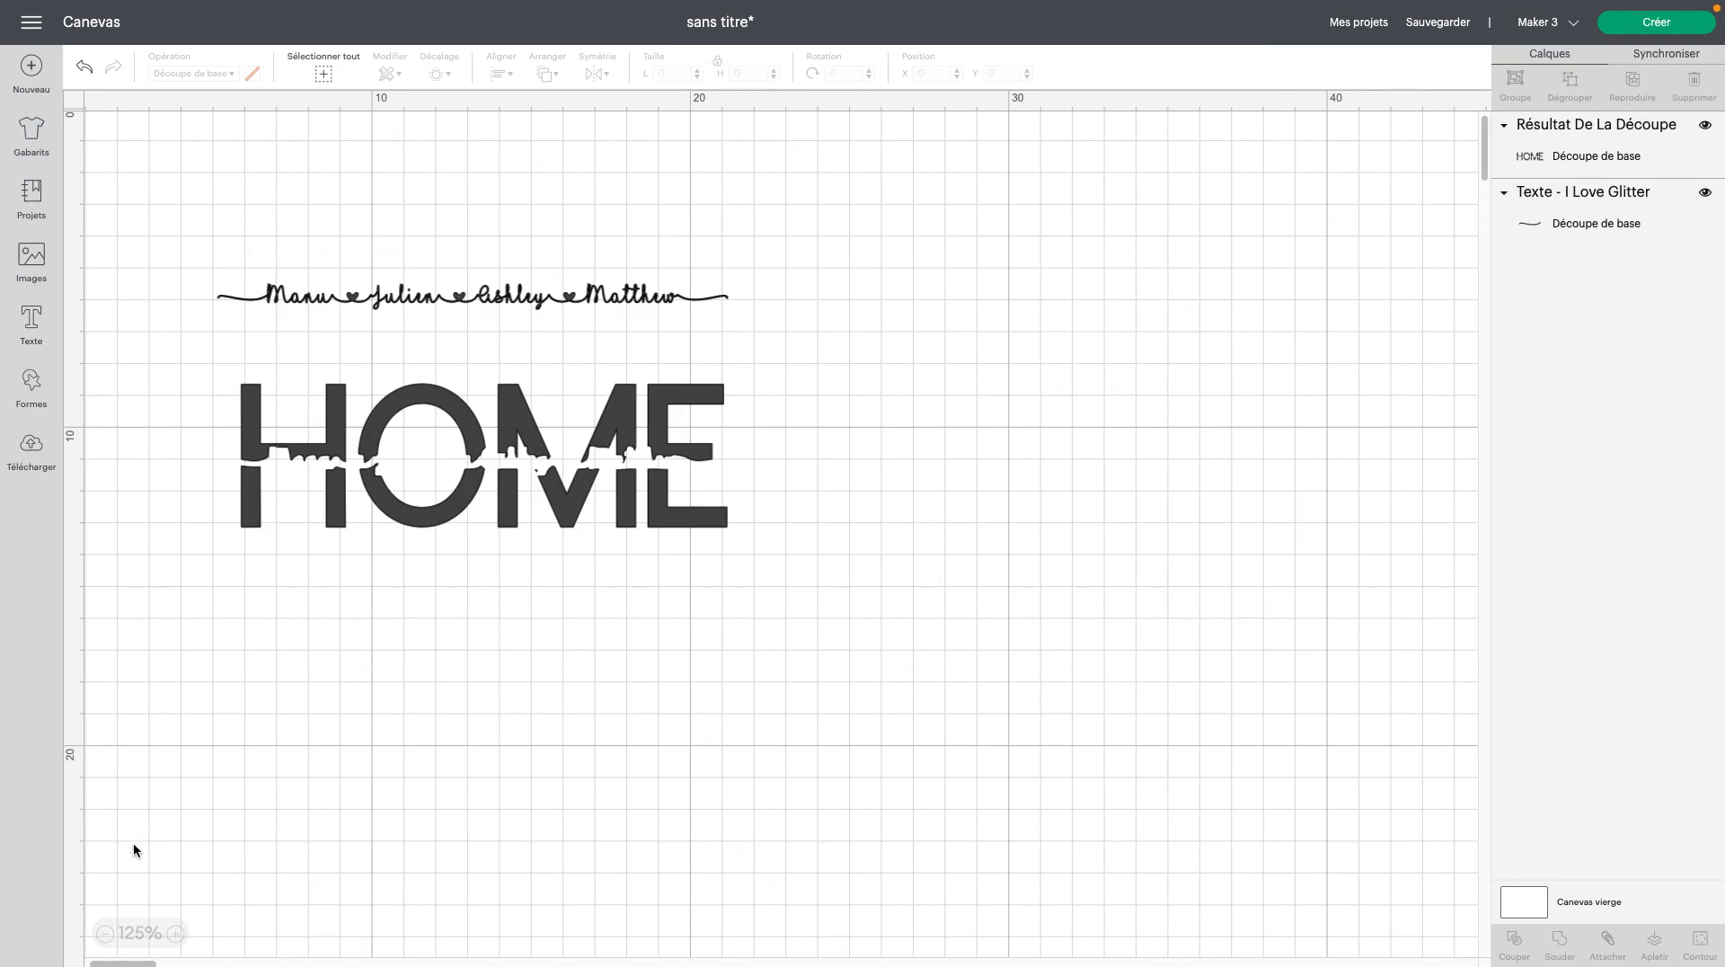
- Try to squash the names text to about 15.6 cm wide by 0.62 cm high
click(172, 934)
click(173, 934)
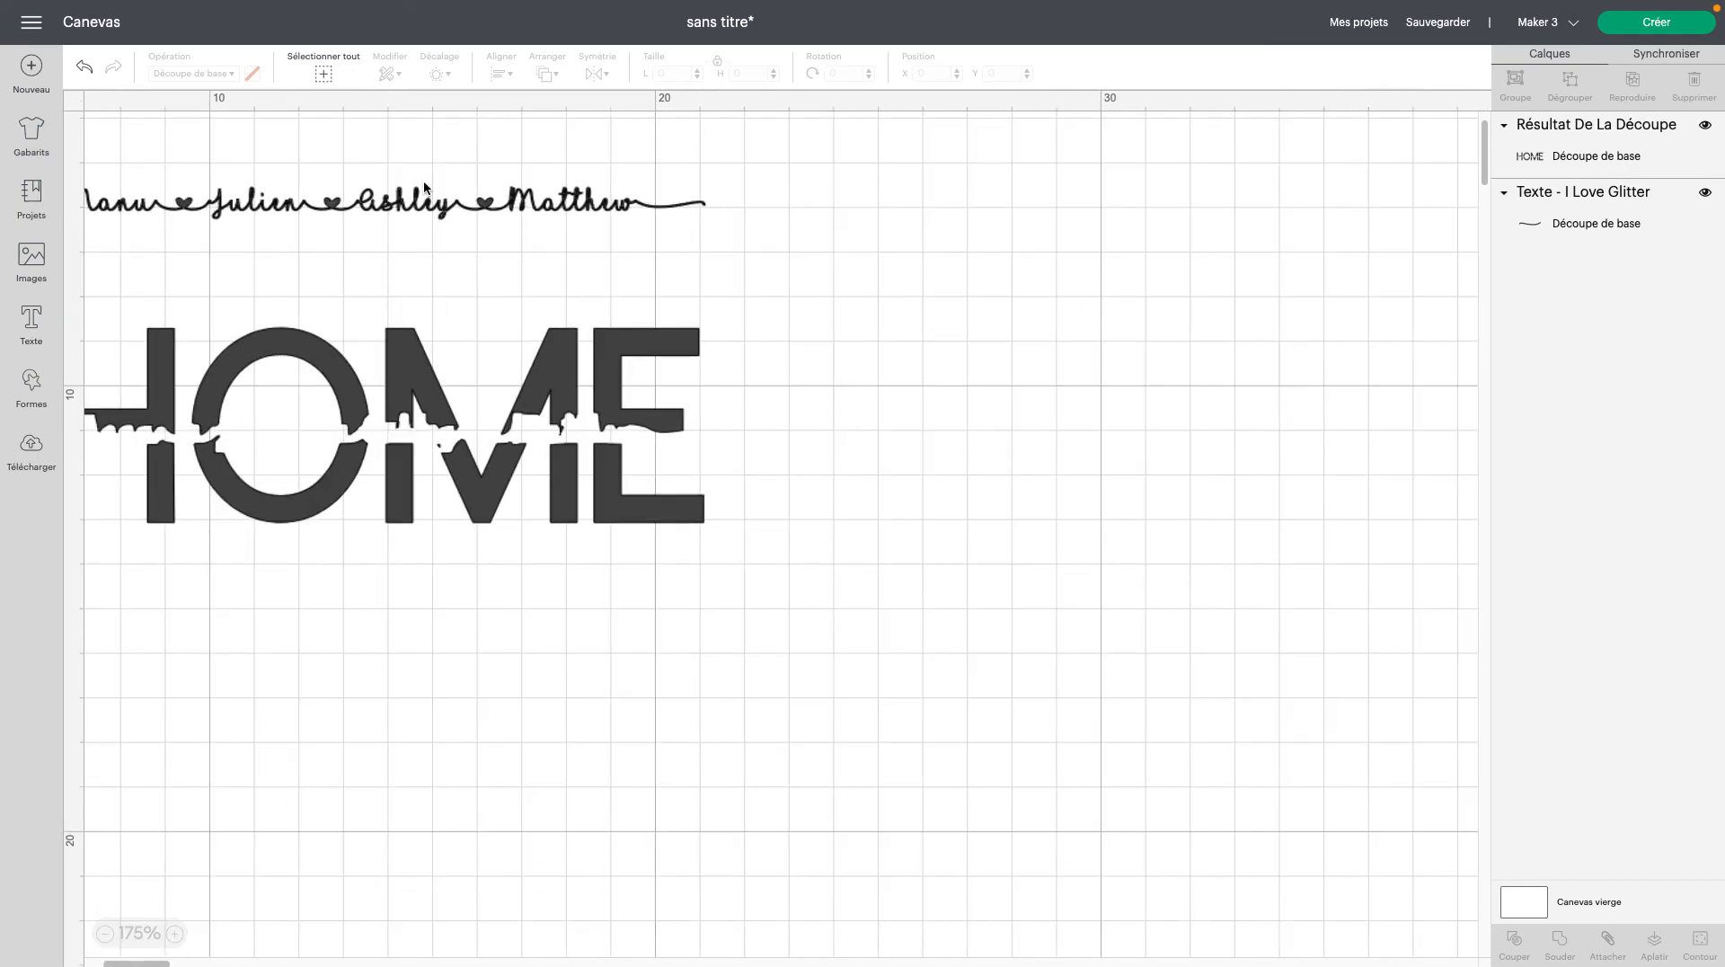
click(633, 375)
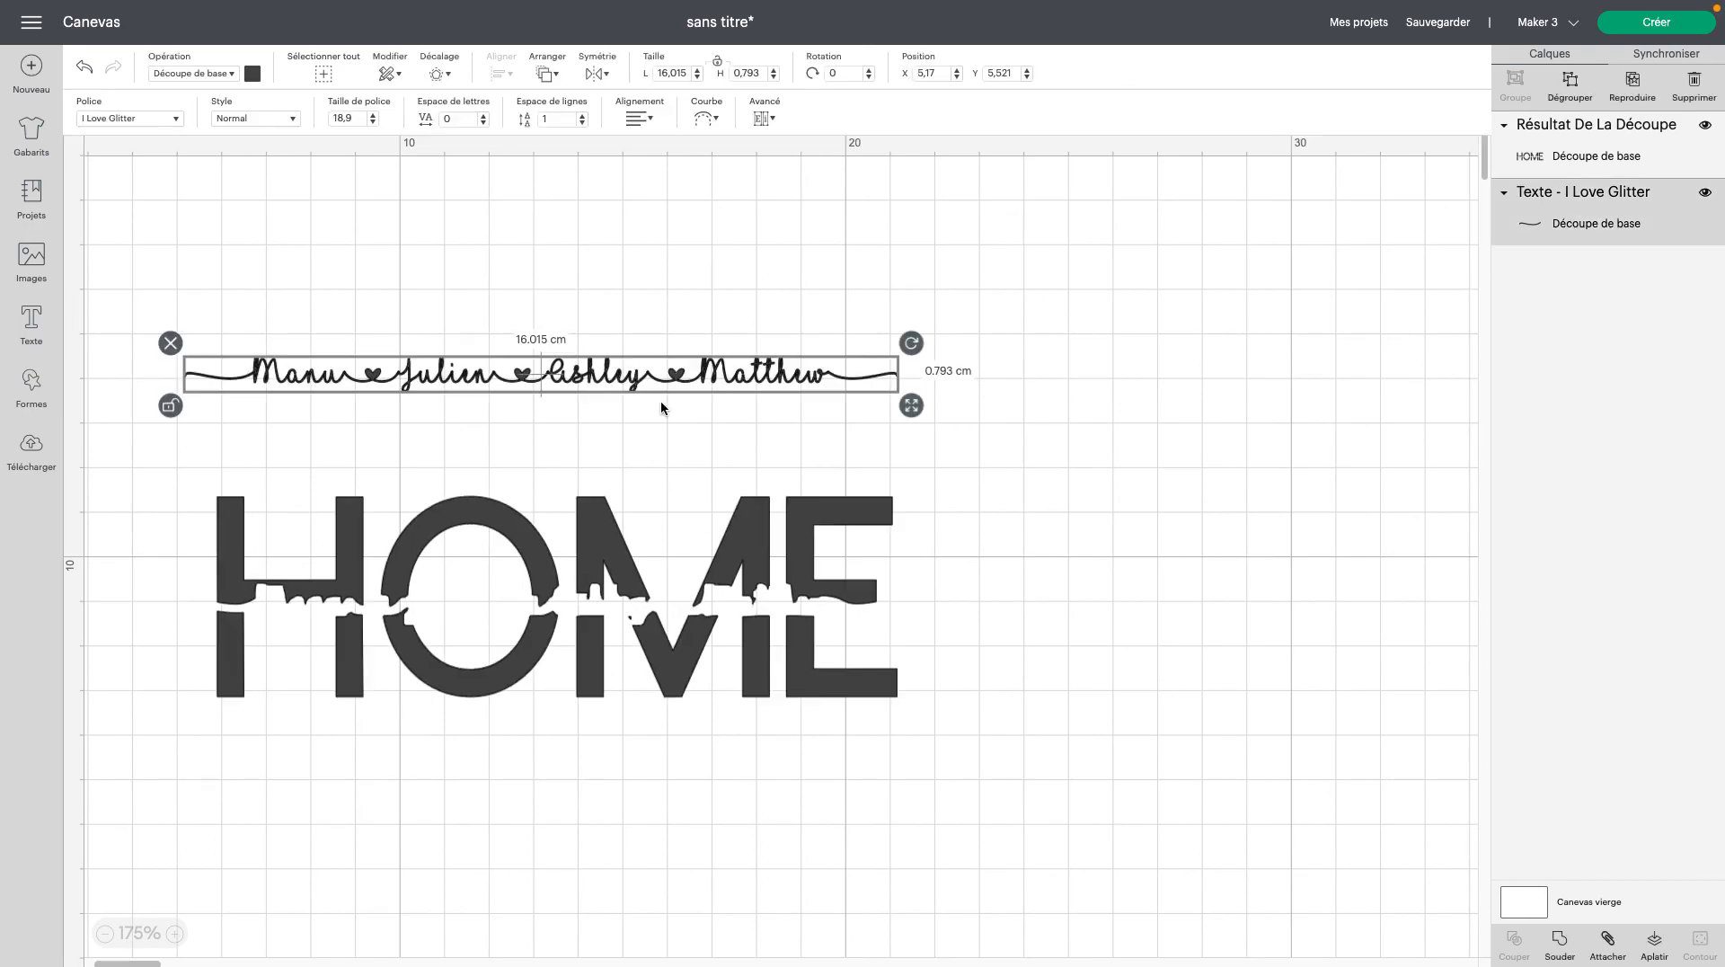
mouse_move(912, 409)
mouse_down()
mouse_move(1185, 430)
mouse_move(891, 402)
mouse_up()
click(84, 68)
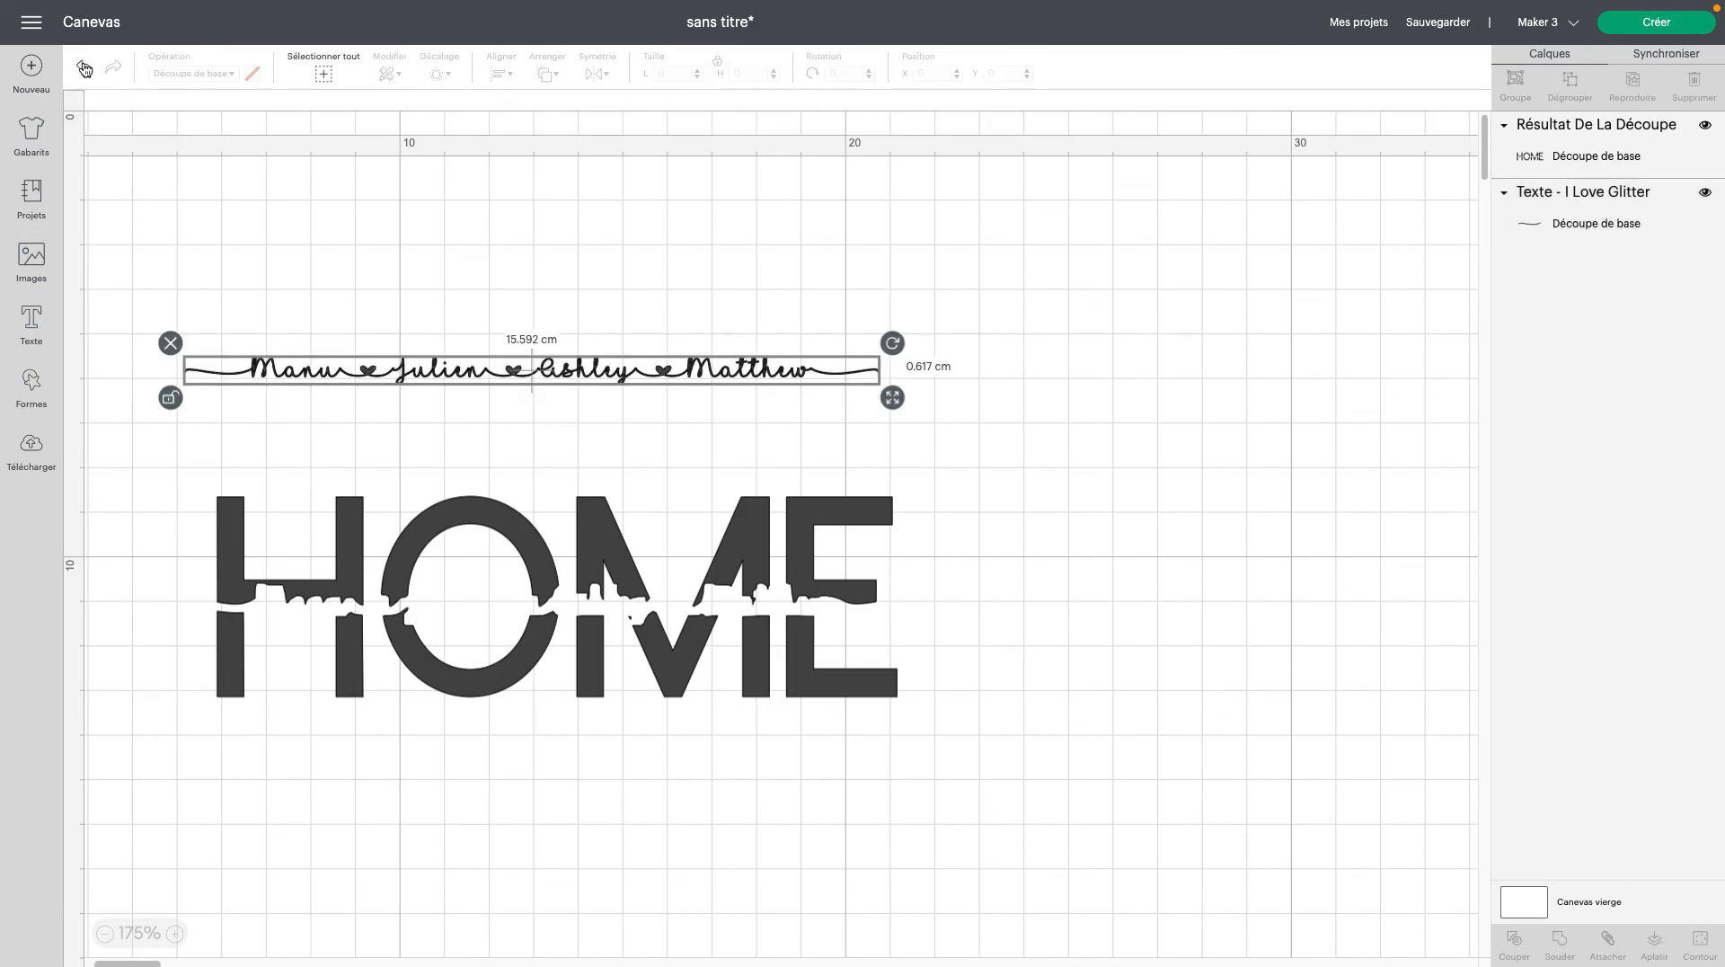
click(84, 67)
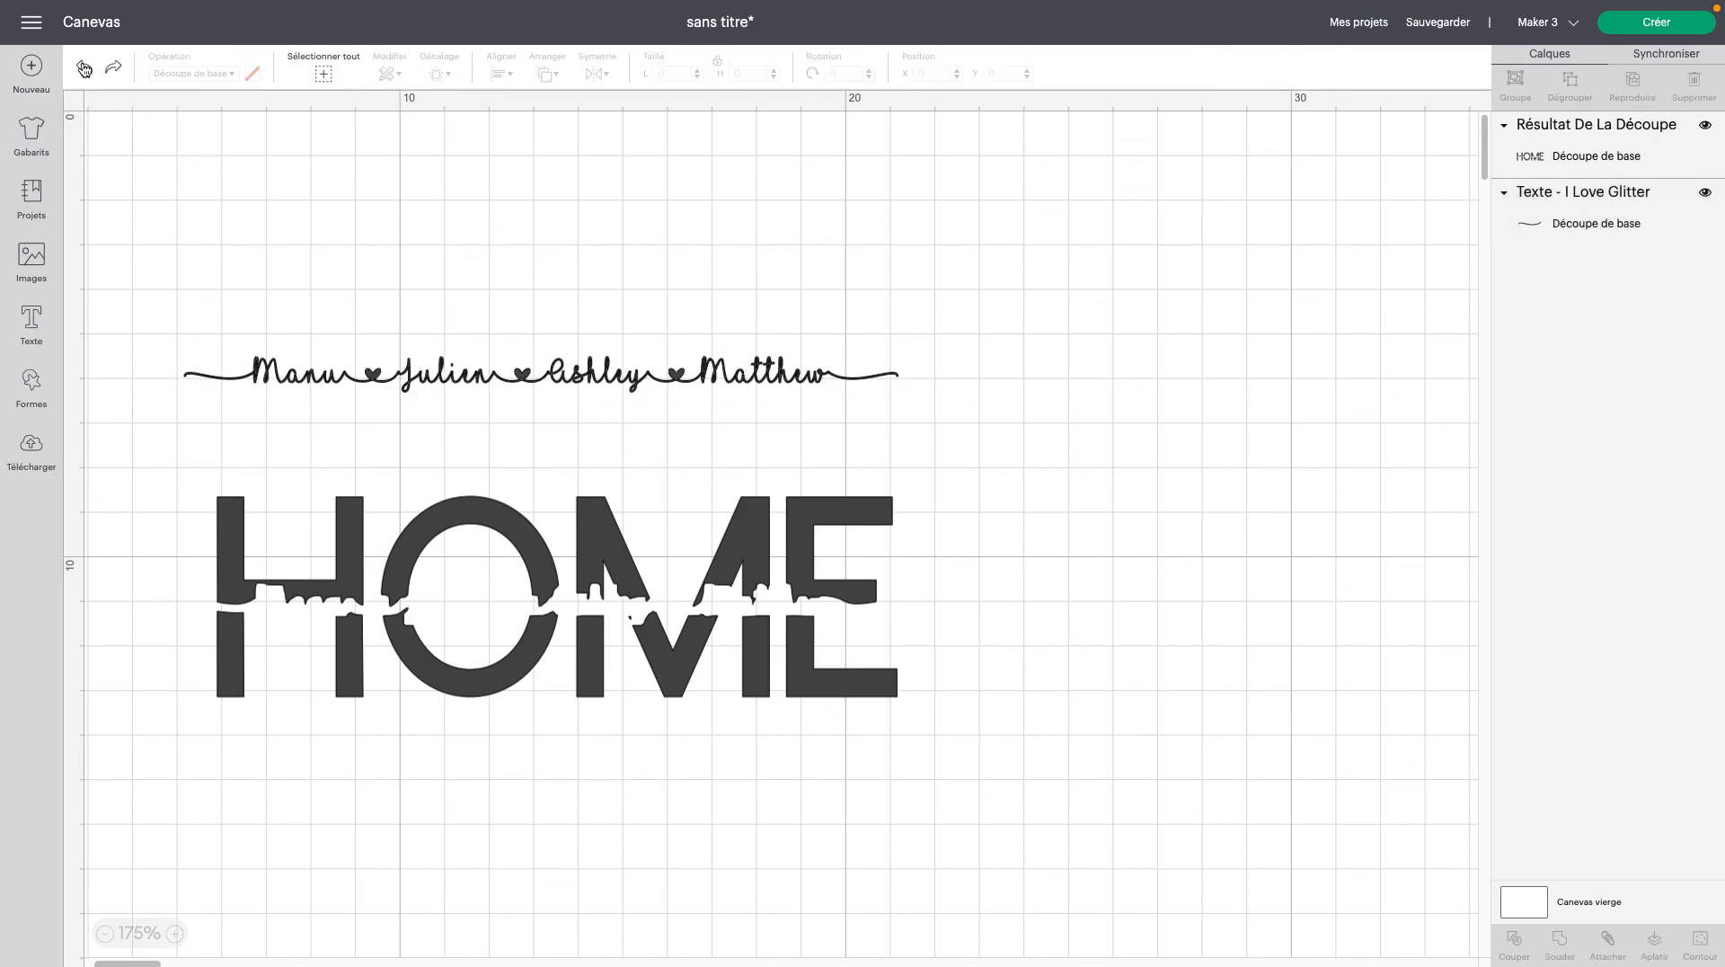
- Nudge the names text up and left, and send the project for cutting with all materials loaded Sur le tapis
drag(614, 388, 584, 363)
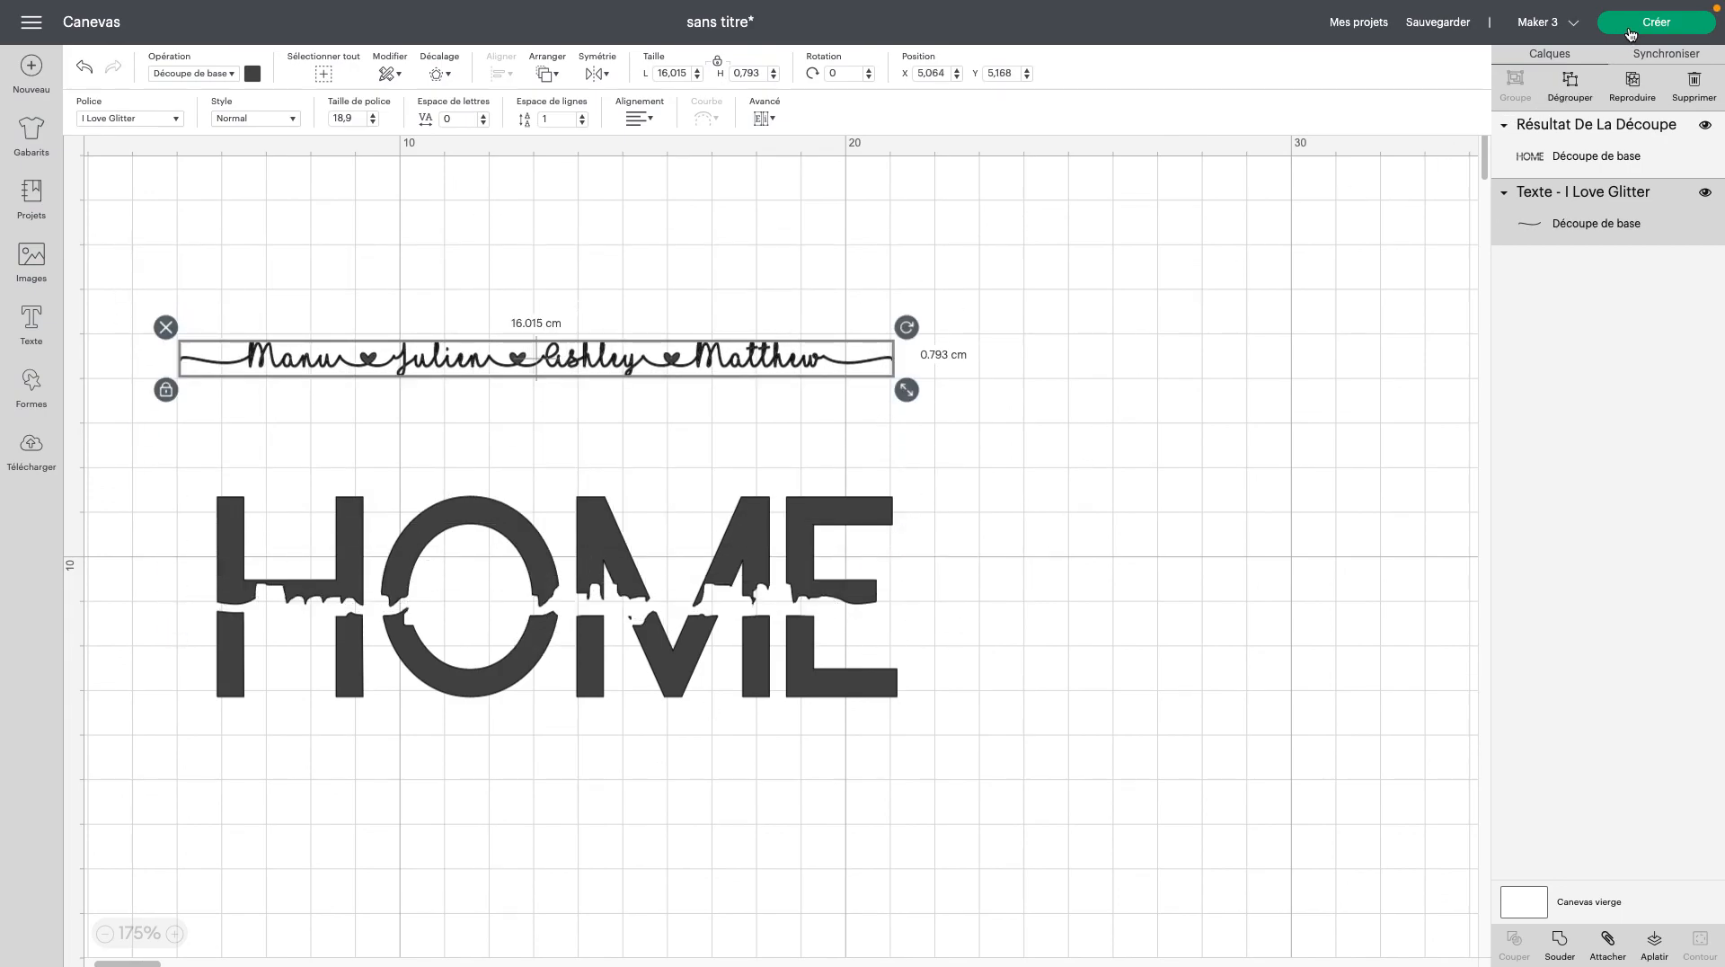
click(1641, 27)
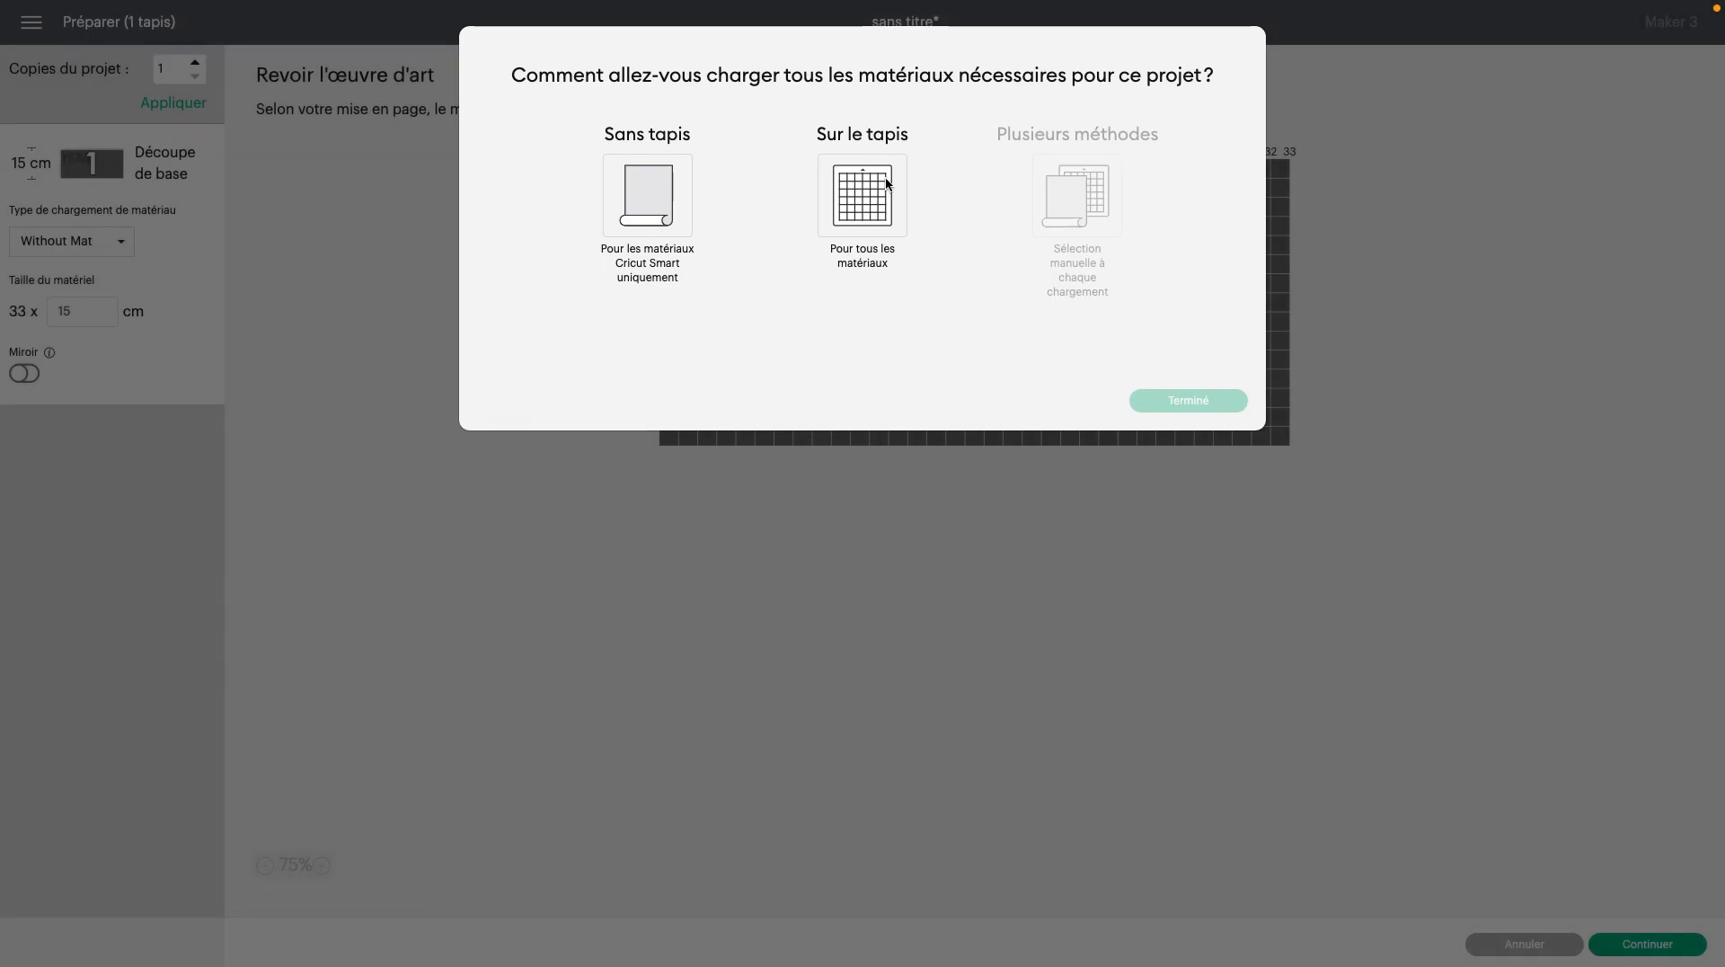
click(866, 199)
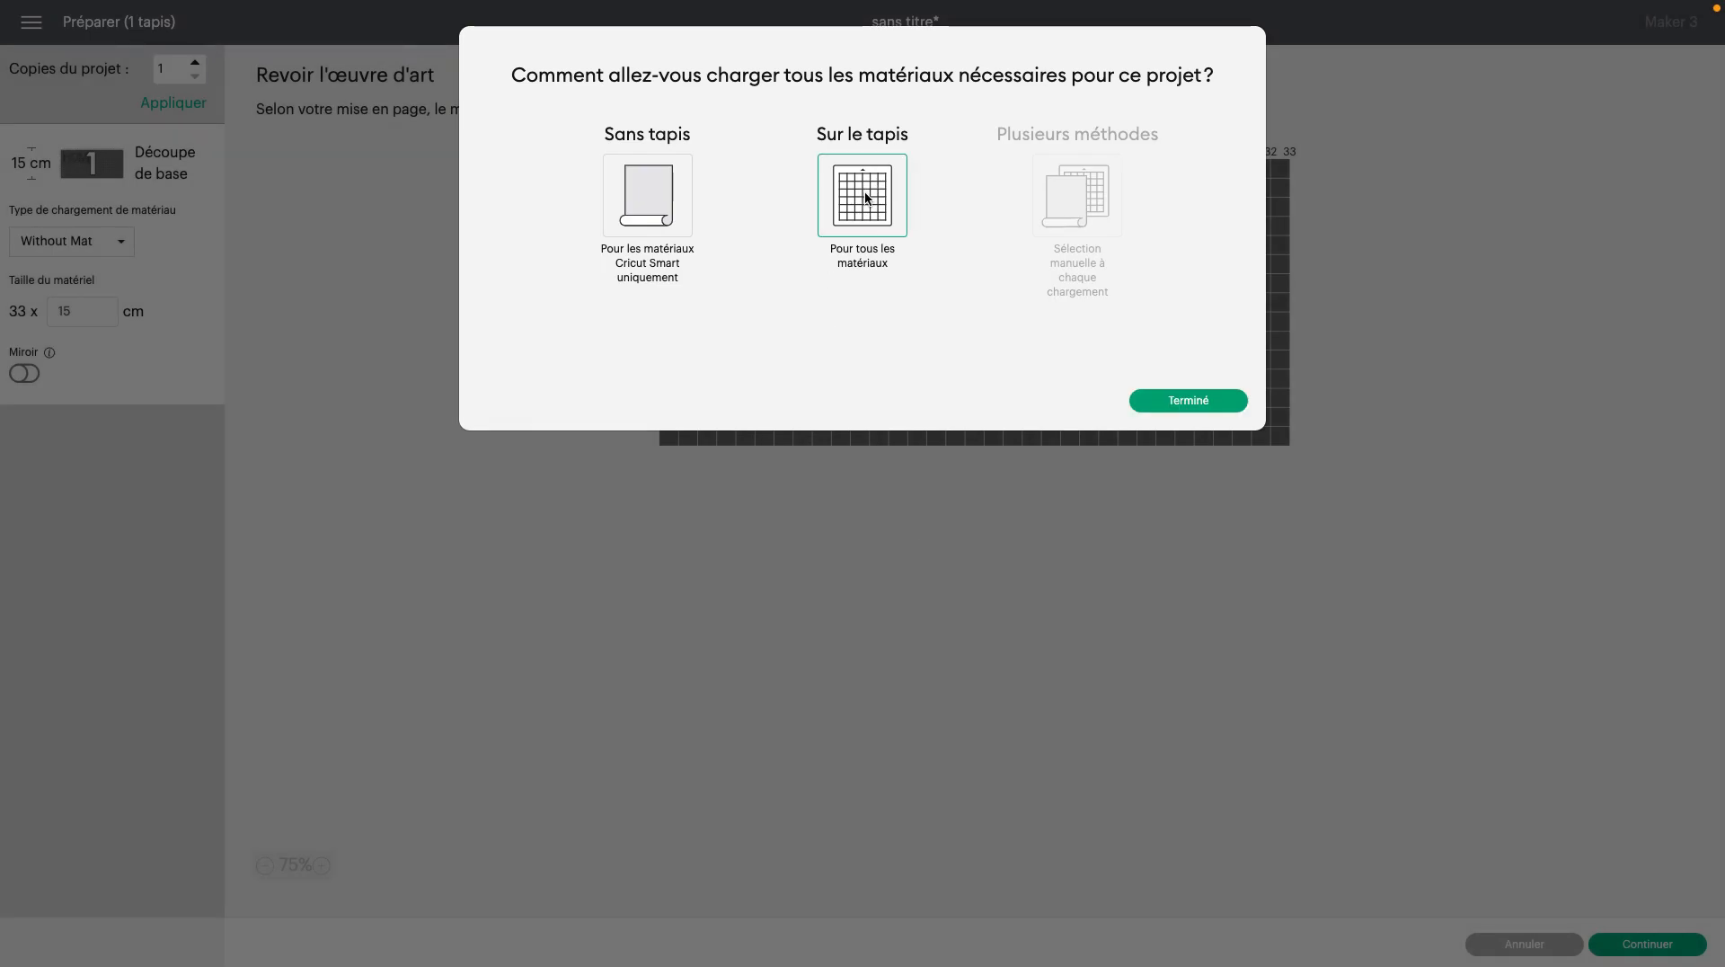
click(1162, 402)
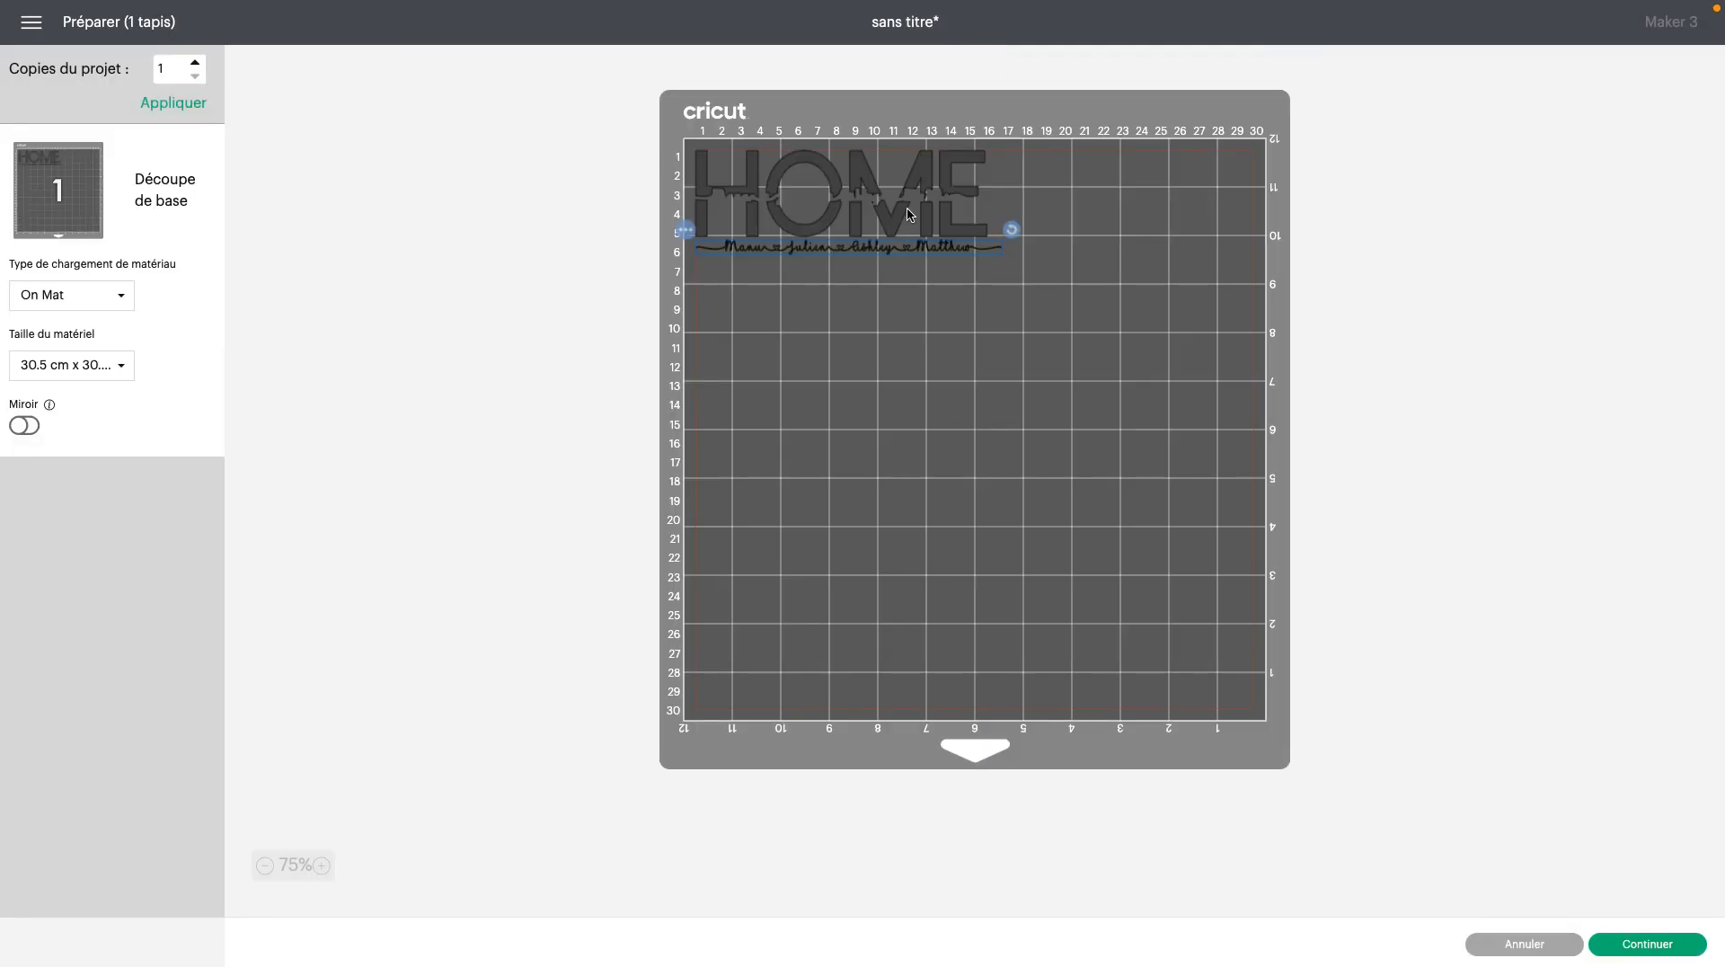
- Reposition both elements on the mat, with the names around the 10 cm row and HOME between about 3 and 7 cm
drag(832, 252, 873, 336)
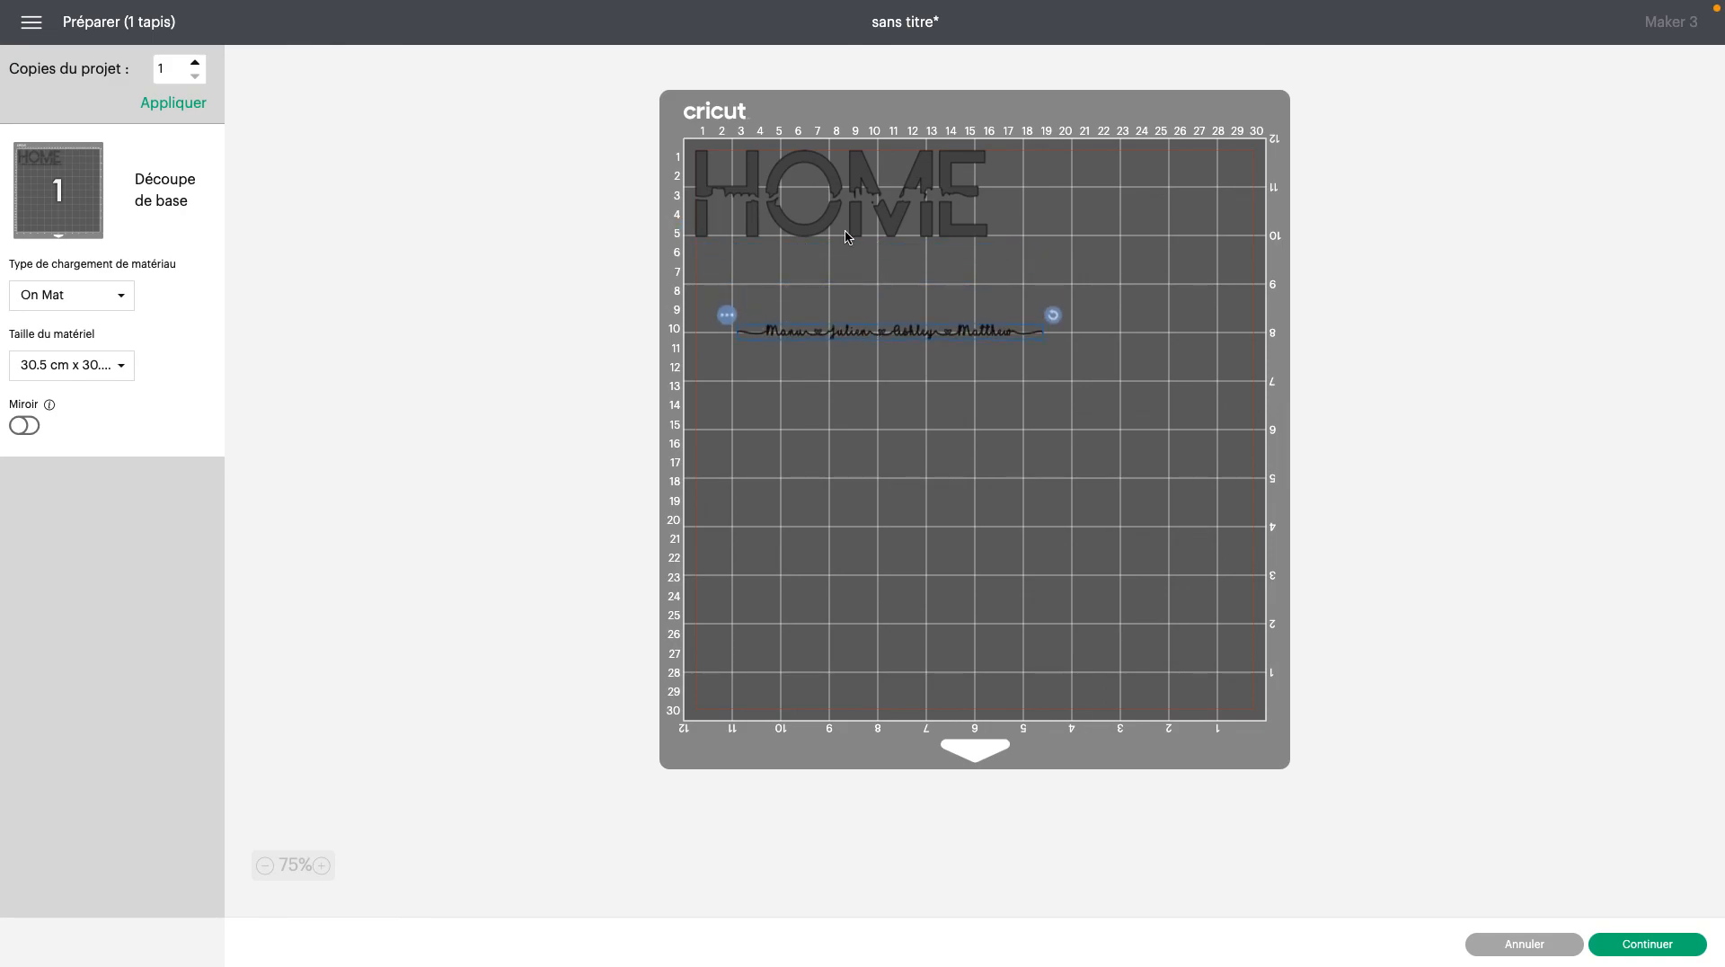
drag(855, 196, 916, 240)
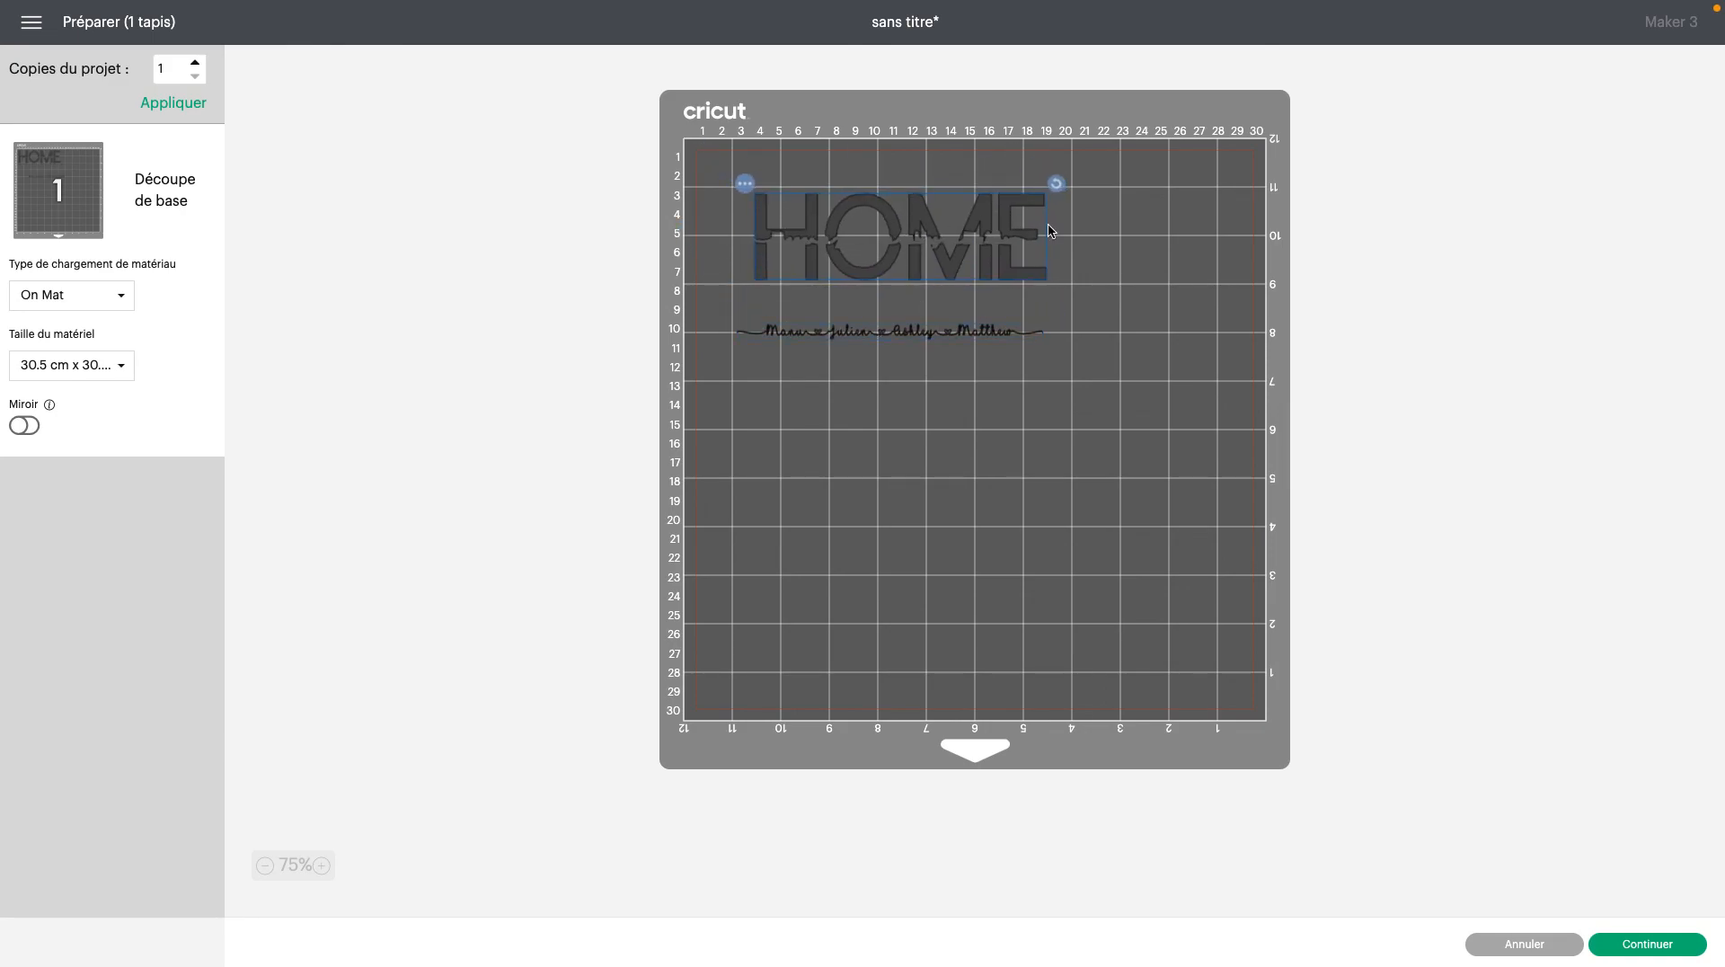
click(884, 477)
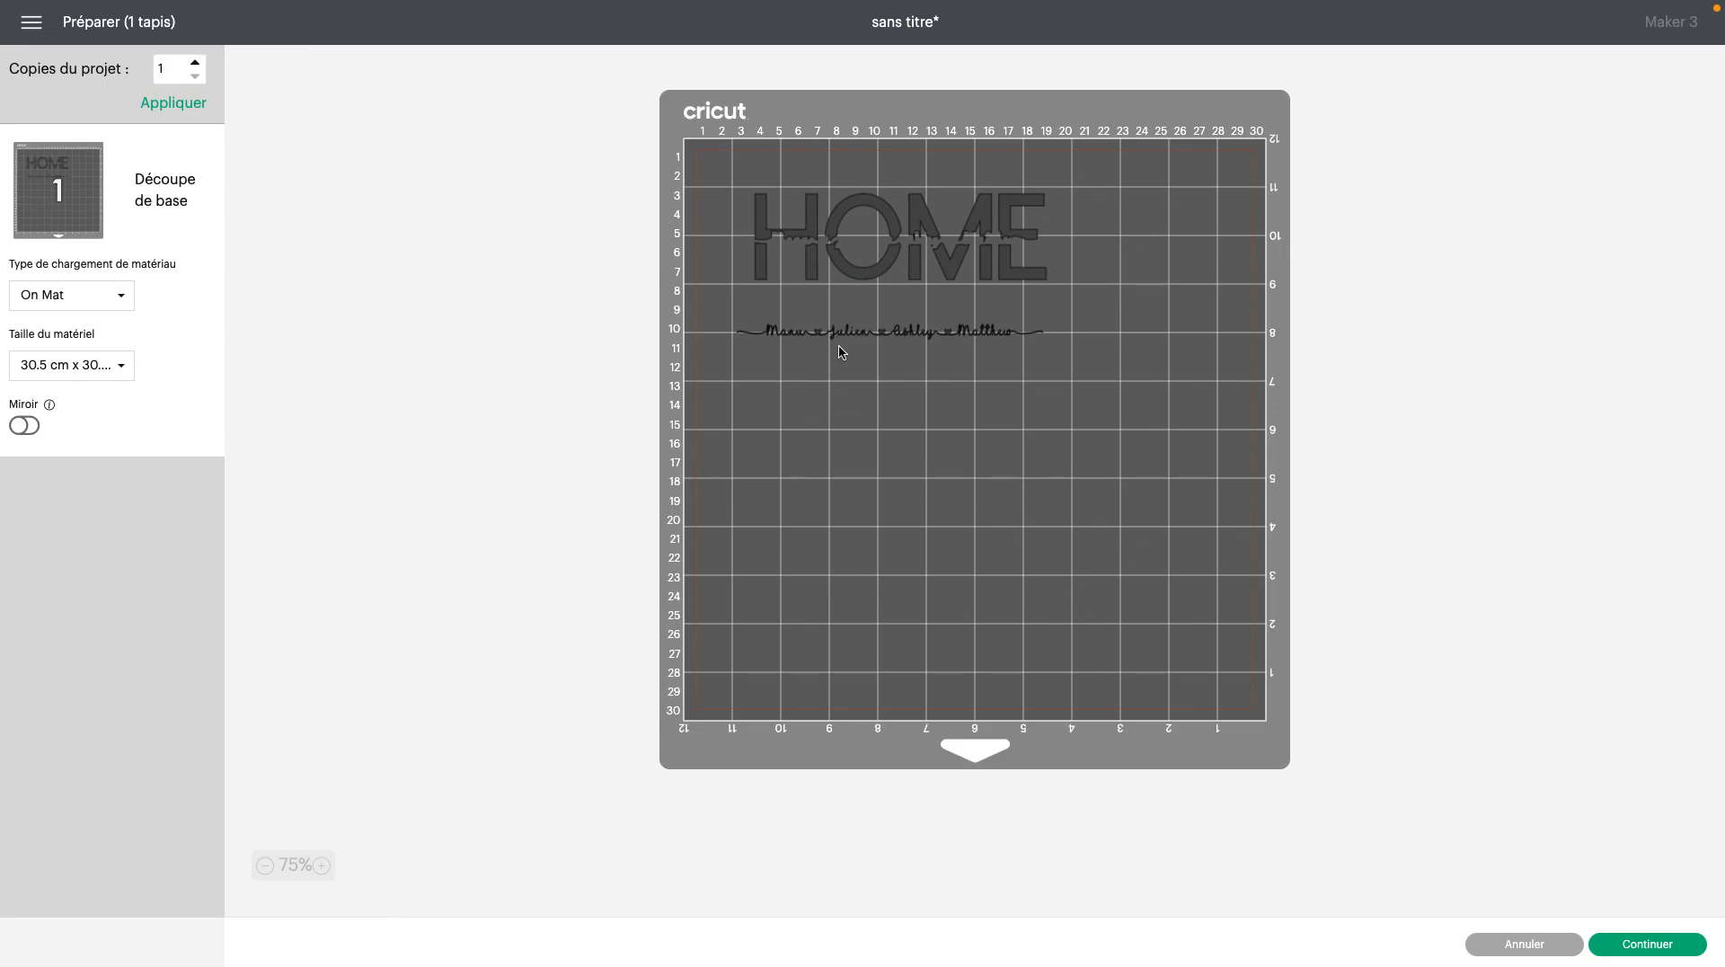